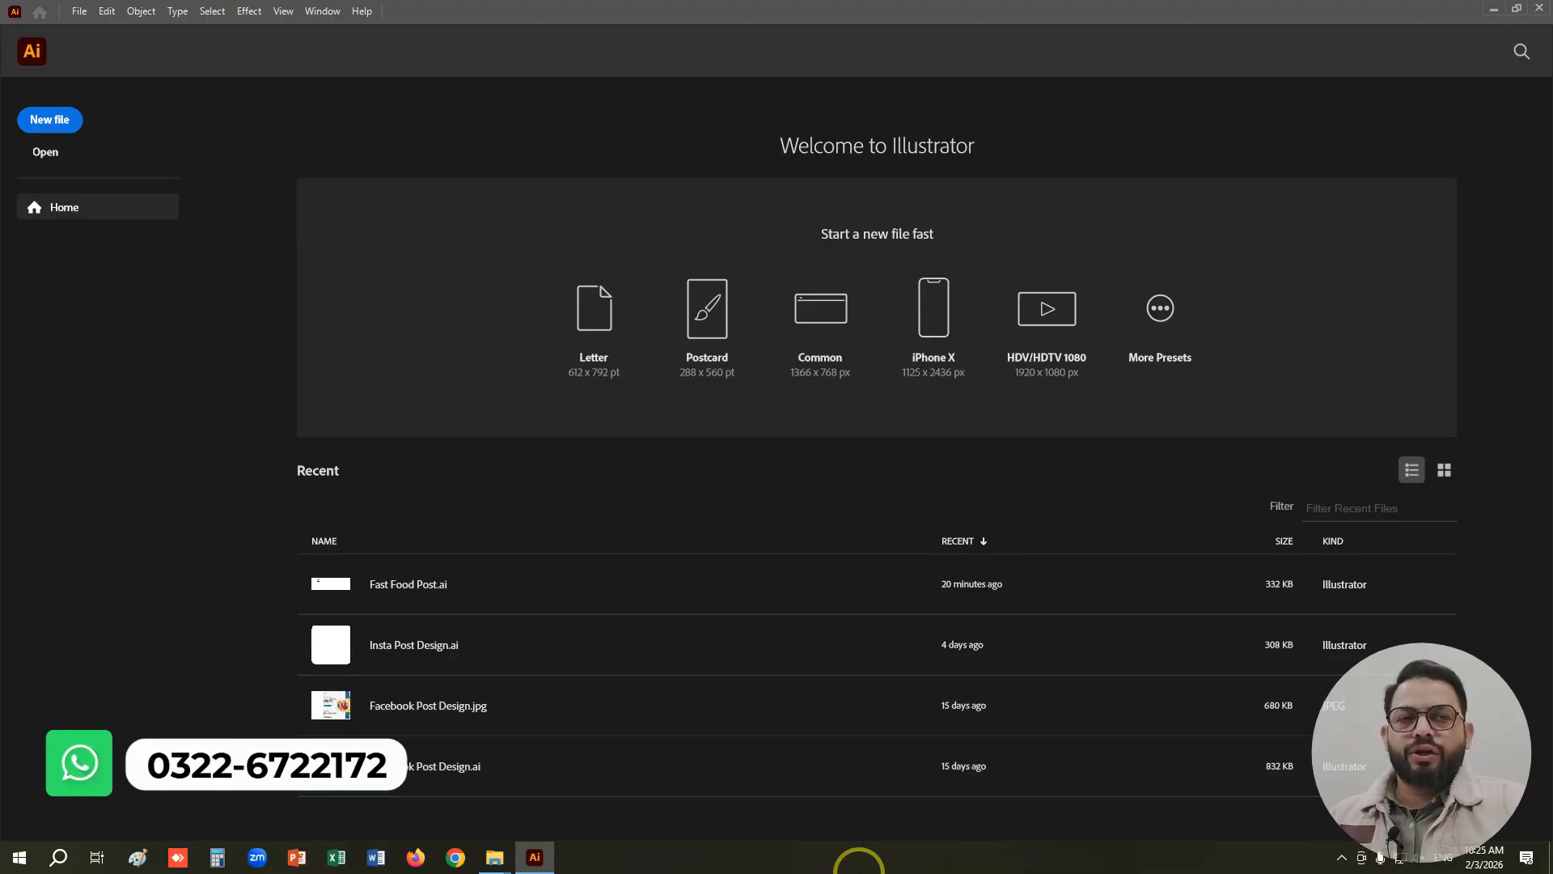
- Start a new 1080 x 1350 px portrait document and name it "Fast Food Banner"
key("ctrl")
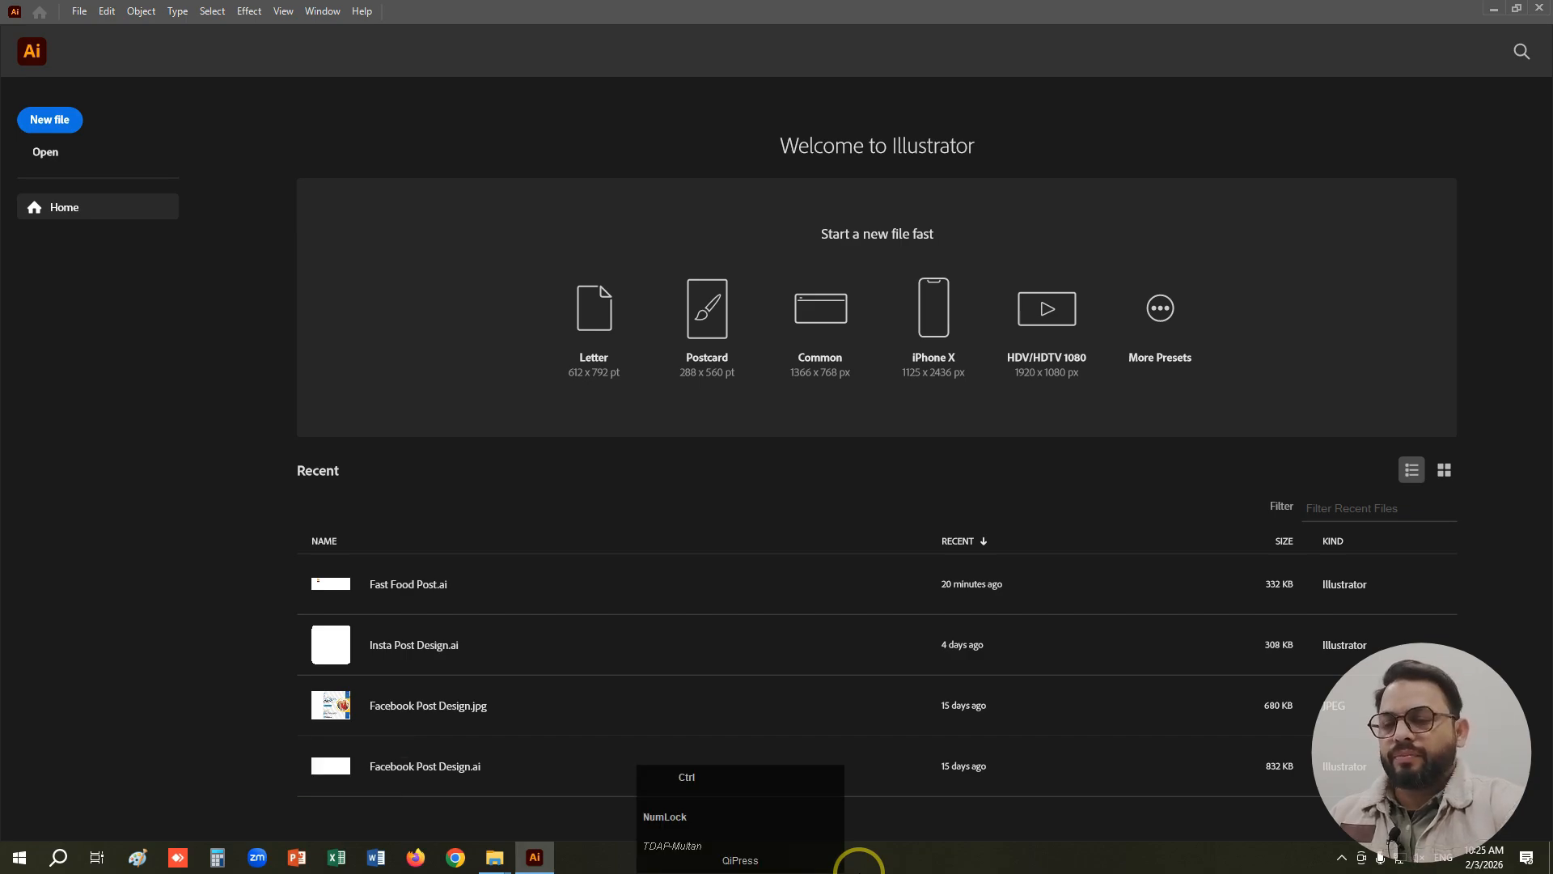
key("ctrl+n")
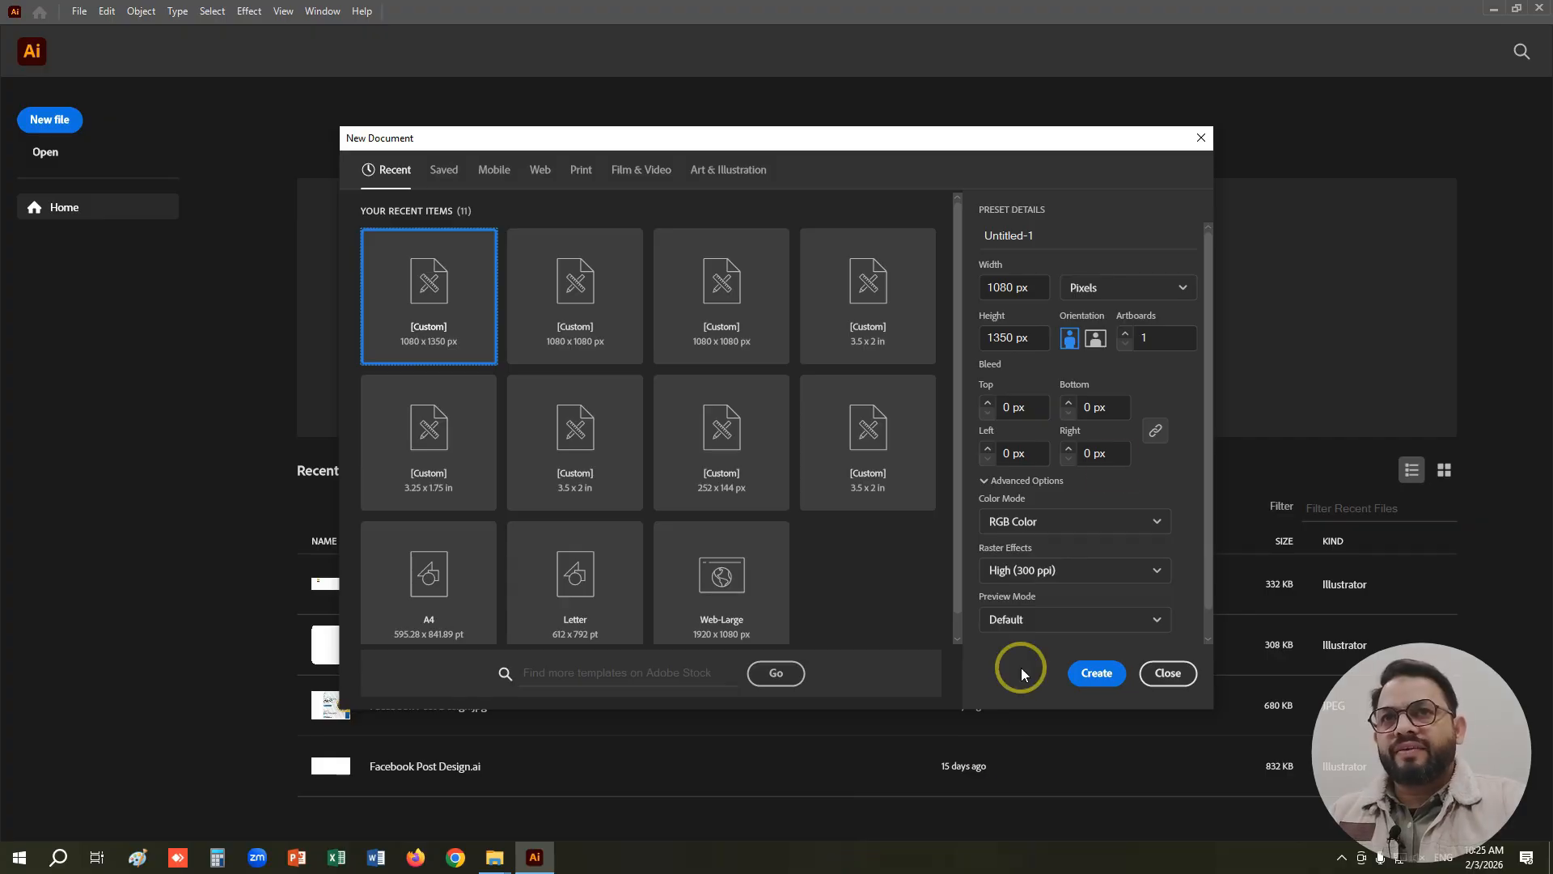
left_click_drag(1042, 232, 947, 230)
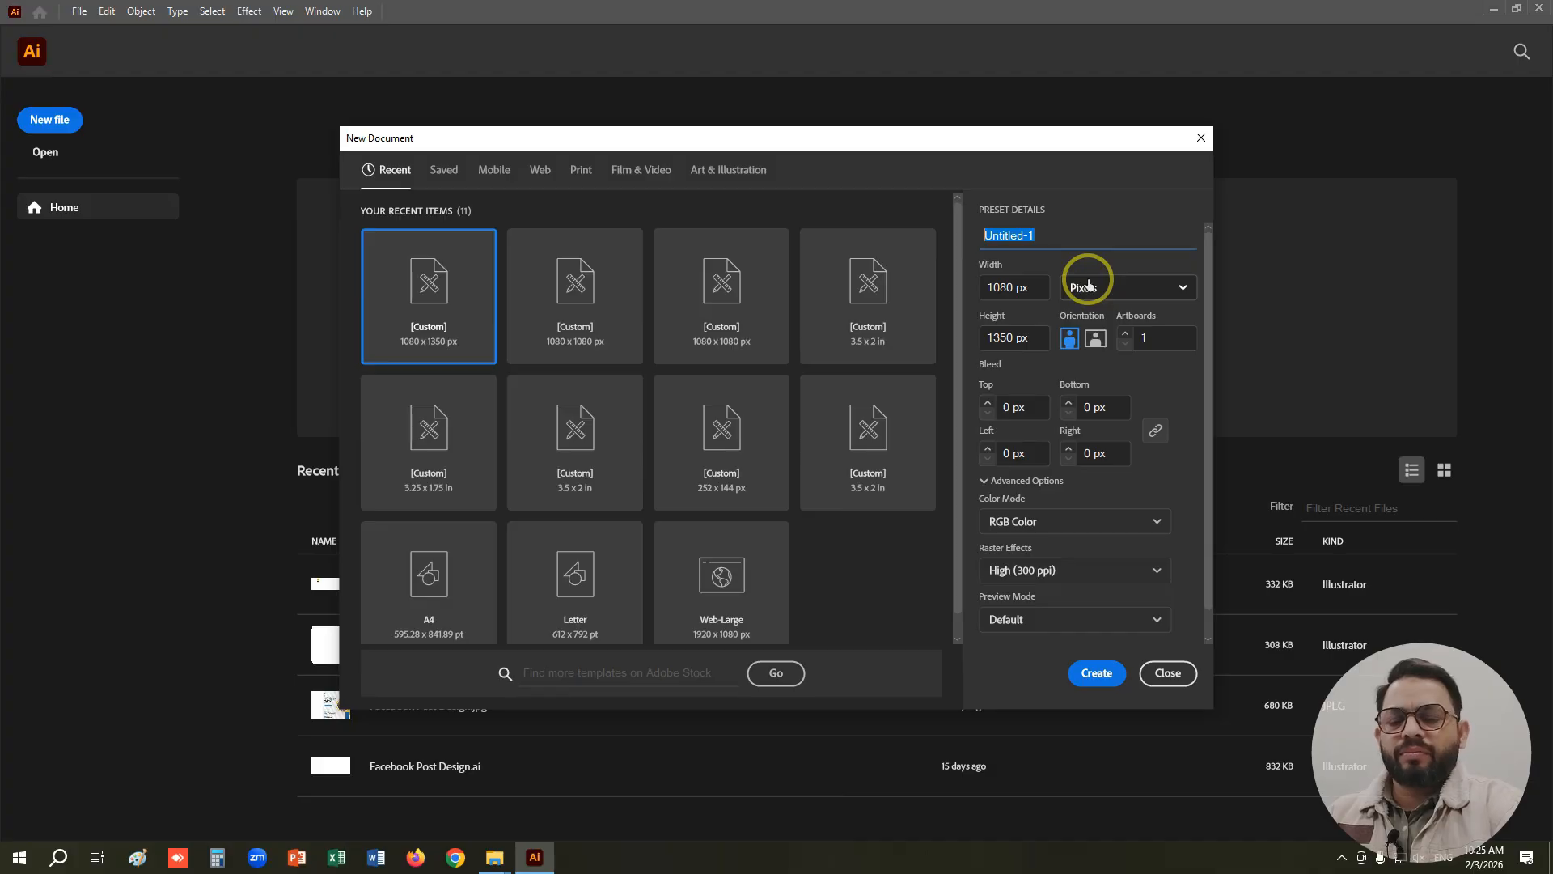
type("Fast Food B")
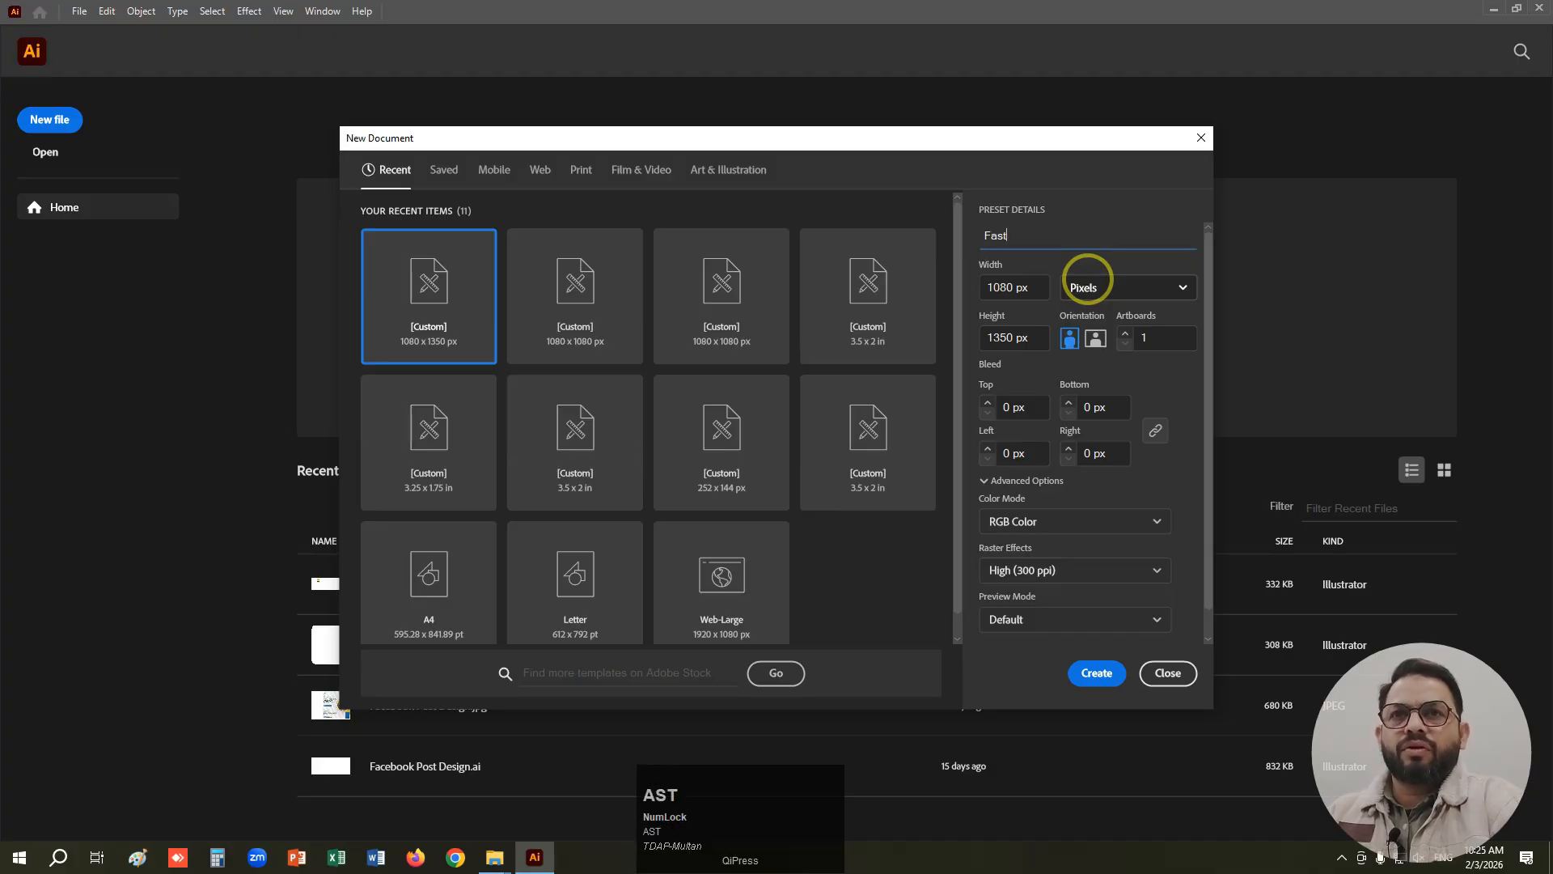
type("anner")
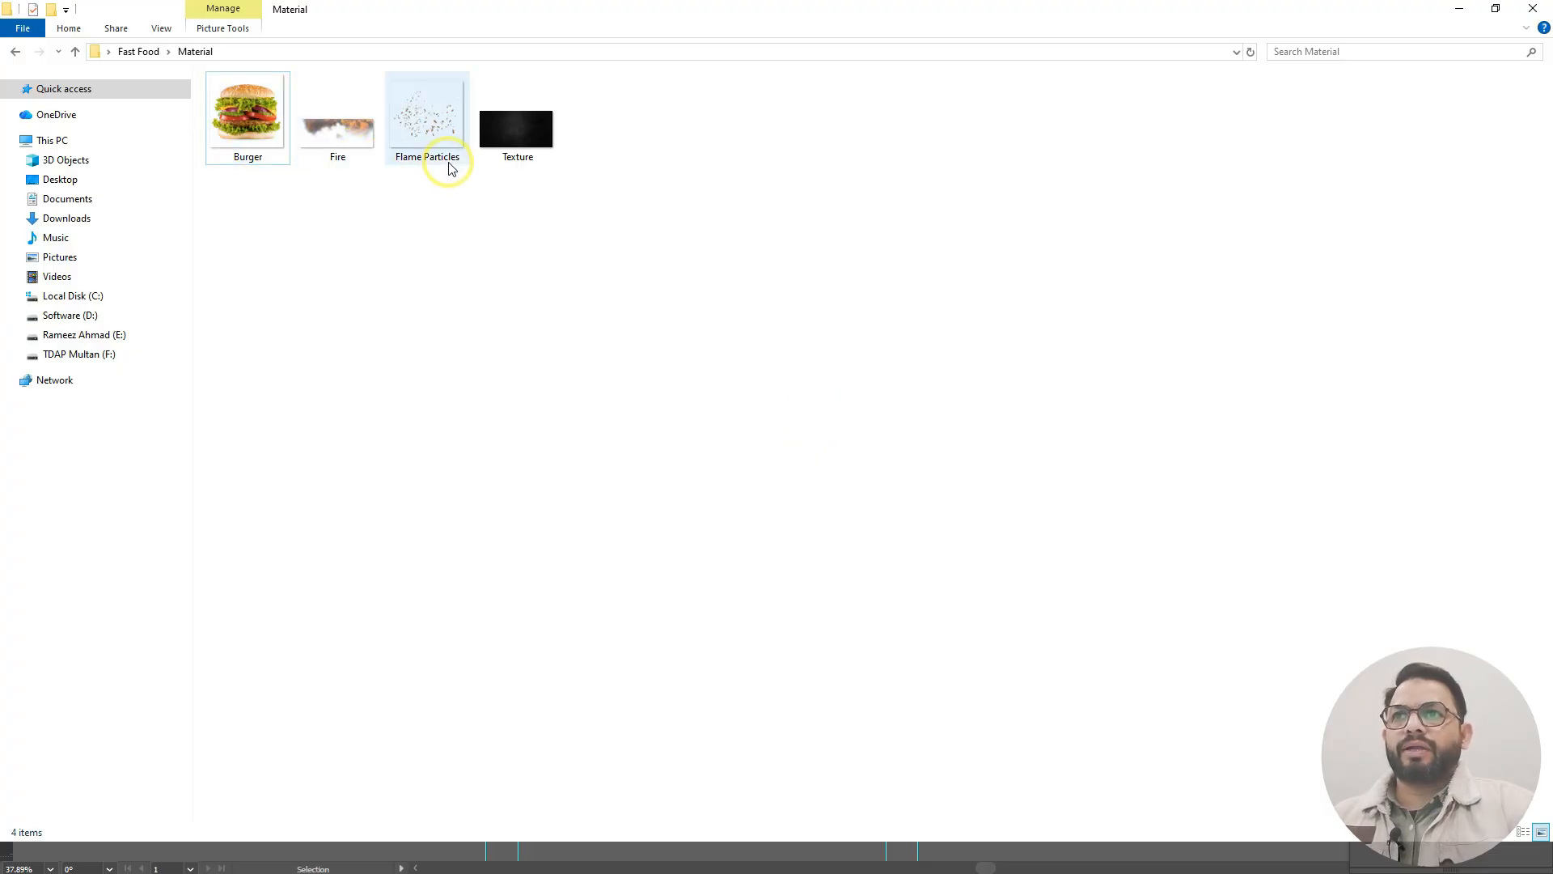
- Copy the Burger, Fire, Flame Particles and Texture images from the Material folder
left_click_drag(706, 206, 248, 110)
right_click(248, 111)
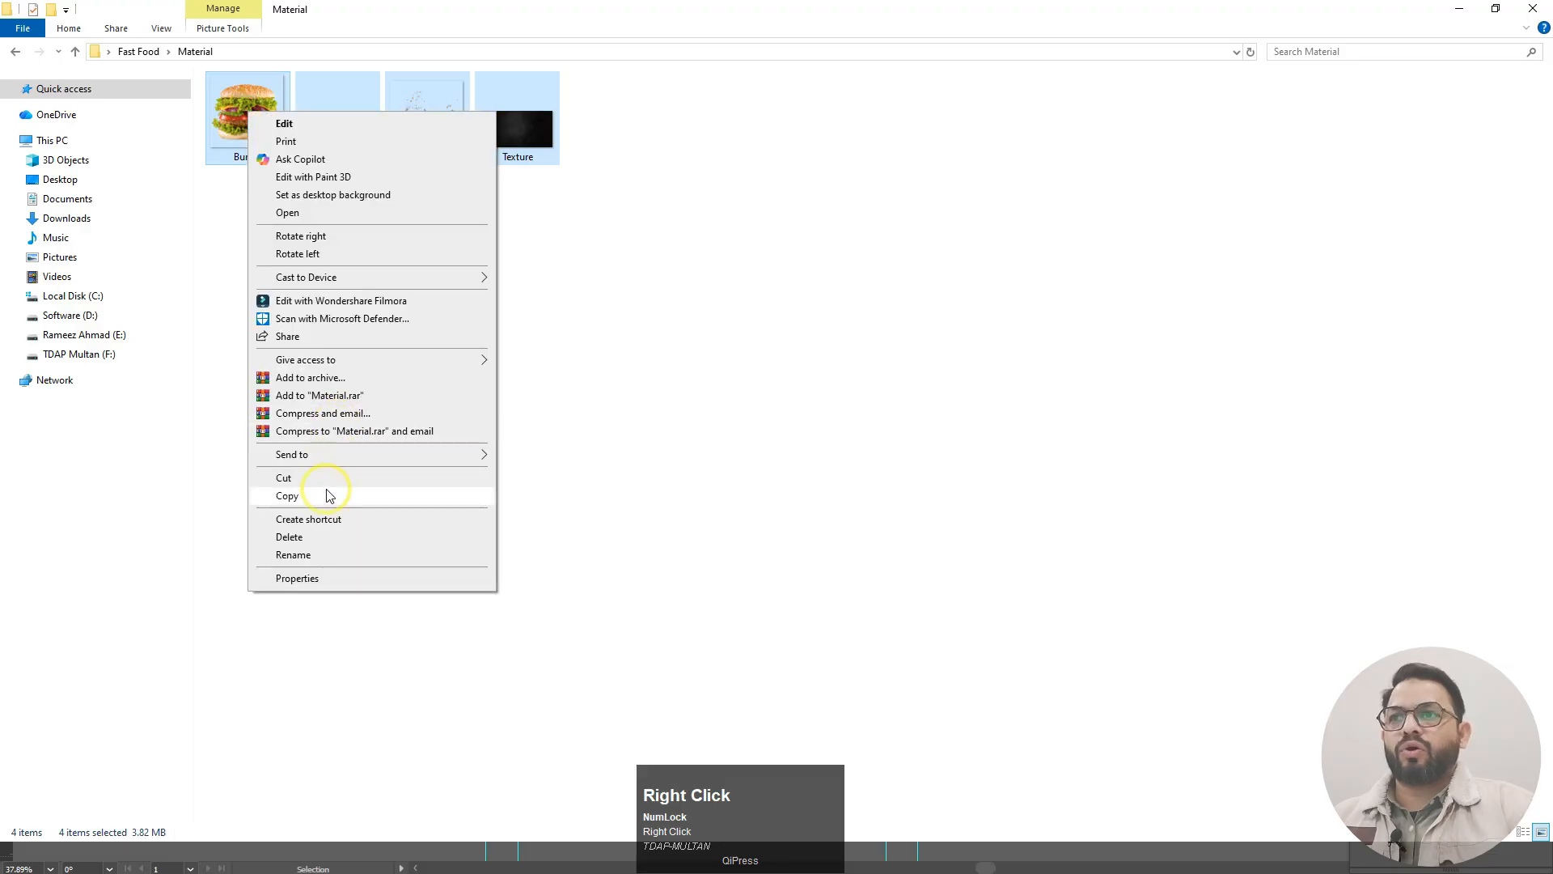
left_click(324, 495)
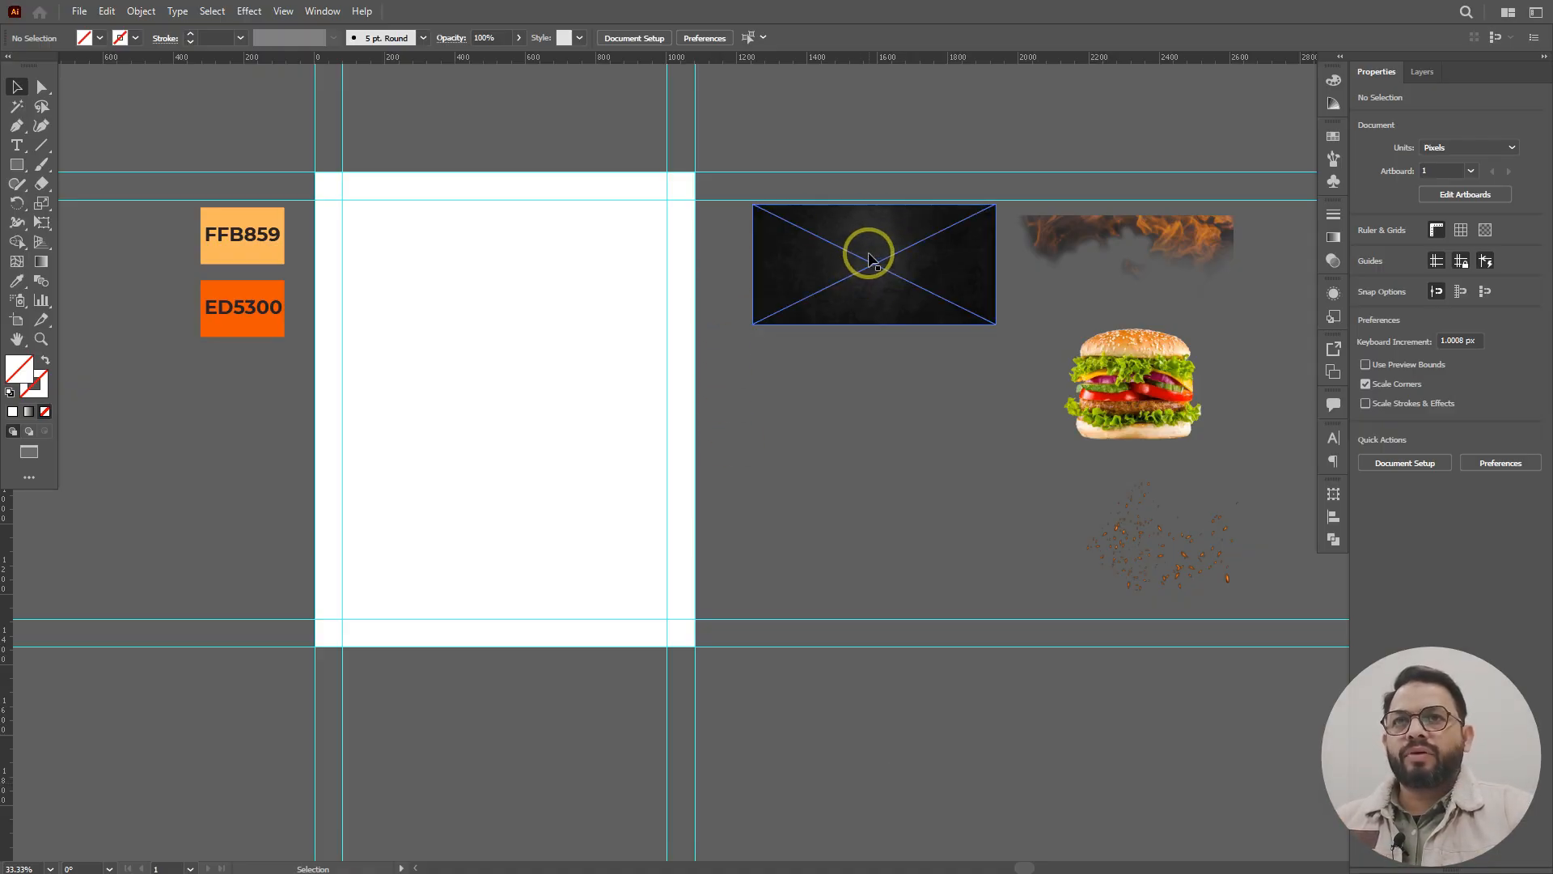
- Embed the black texture image and center it horizontally and vertically on the artboard
left_click(873, 250)
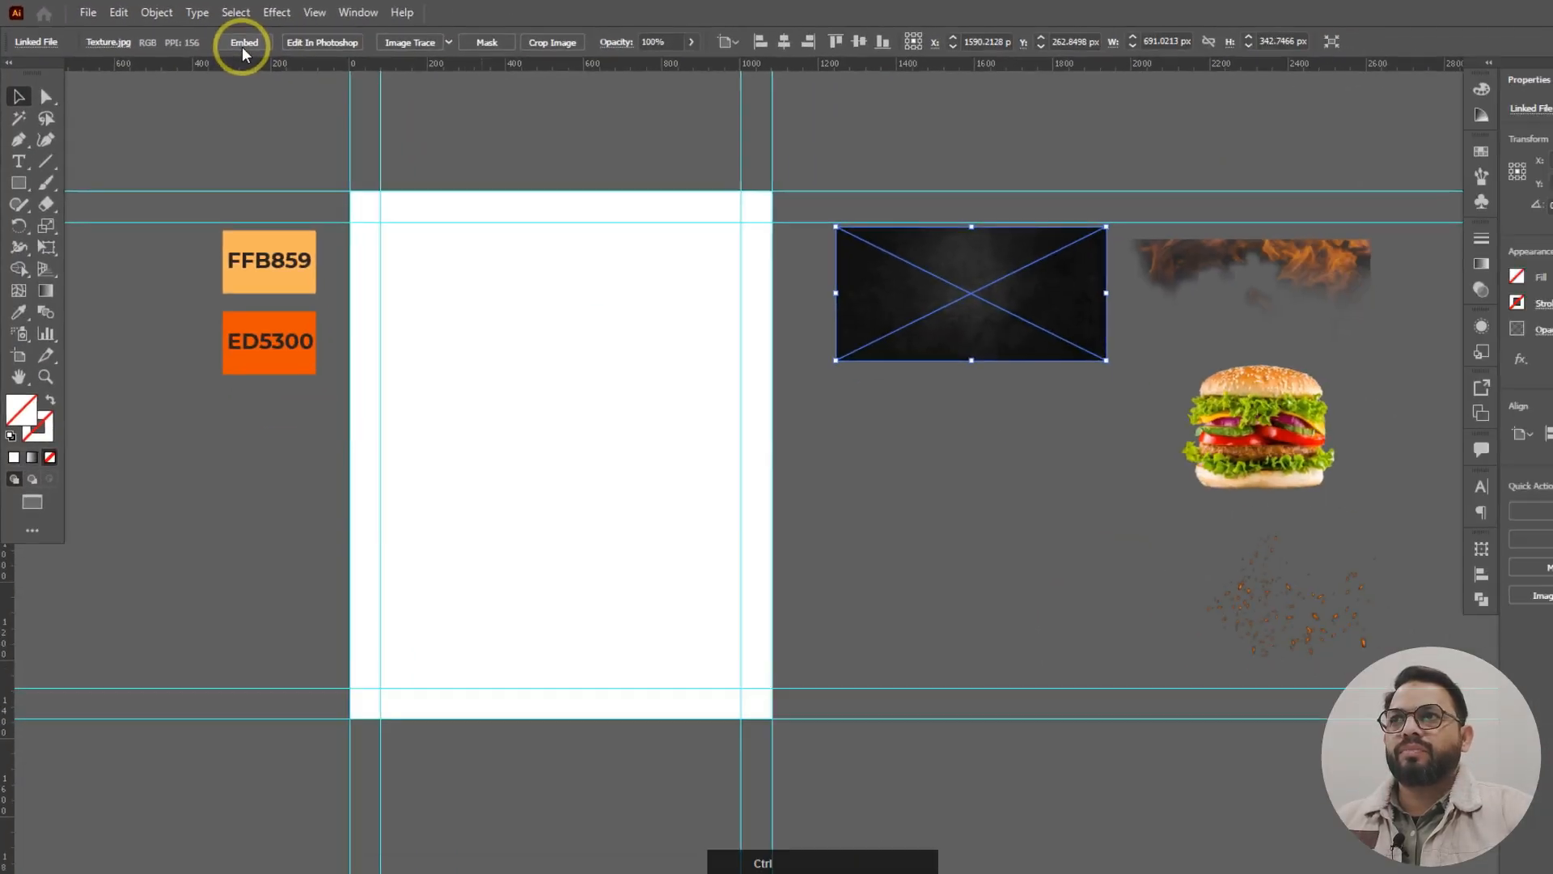
left_click(243, 45)
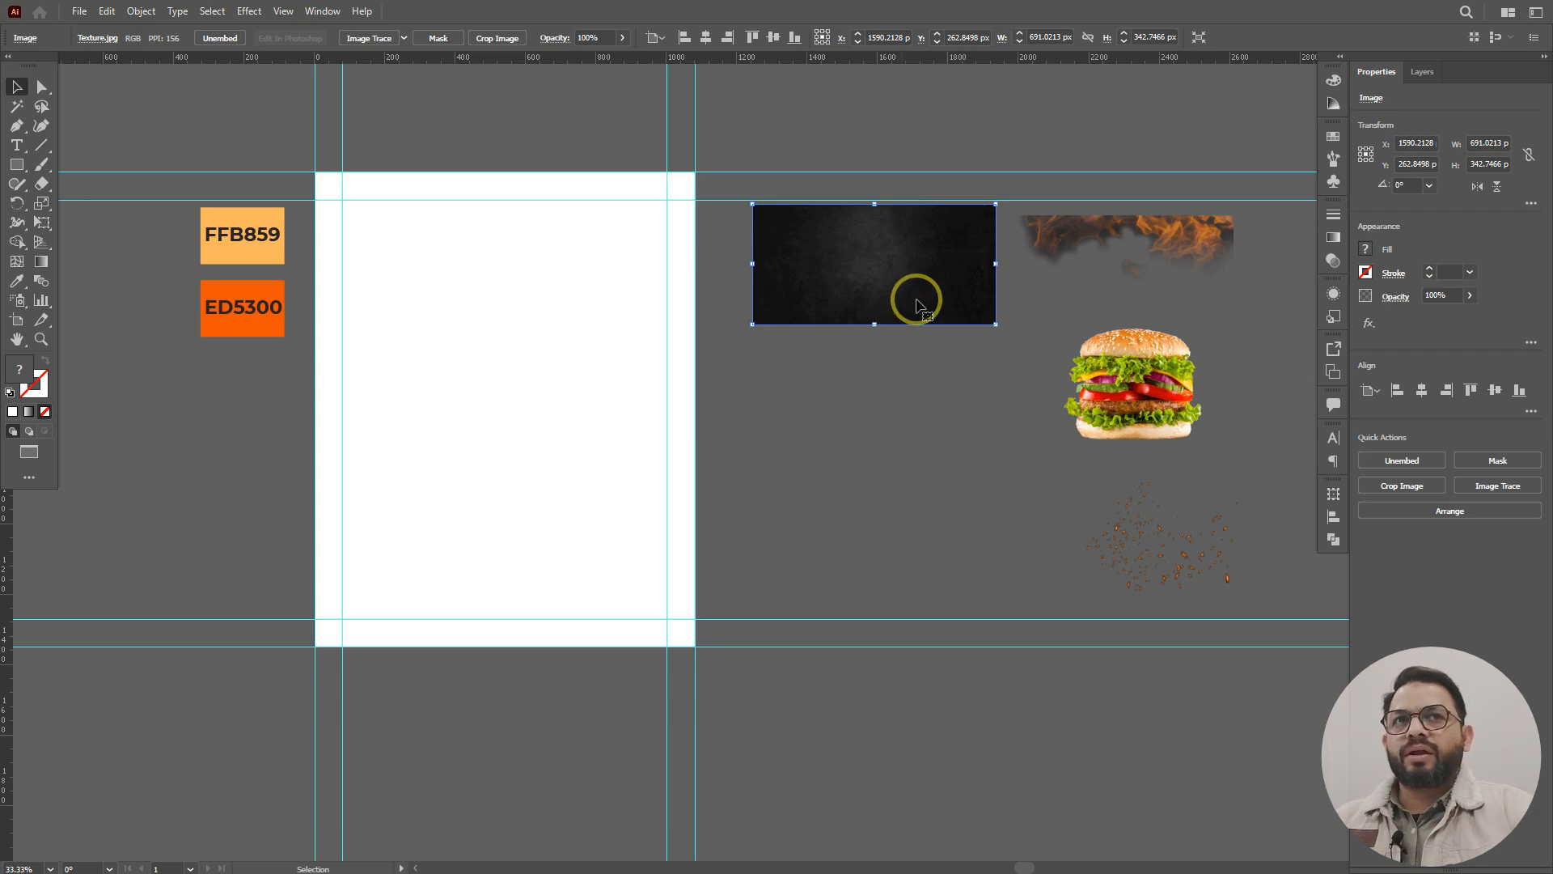
left_click(1423, 390)
left_click(1494, 390)
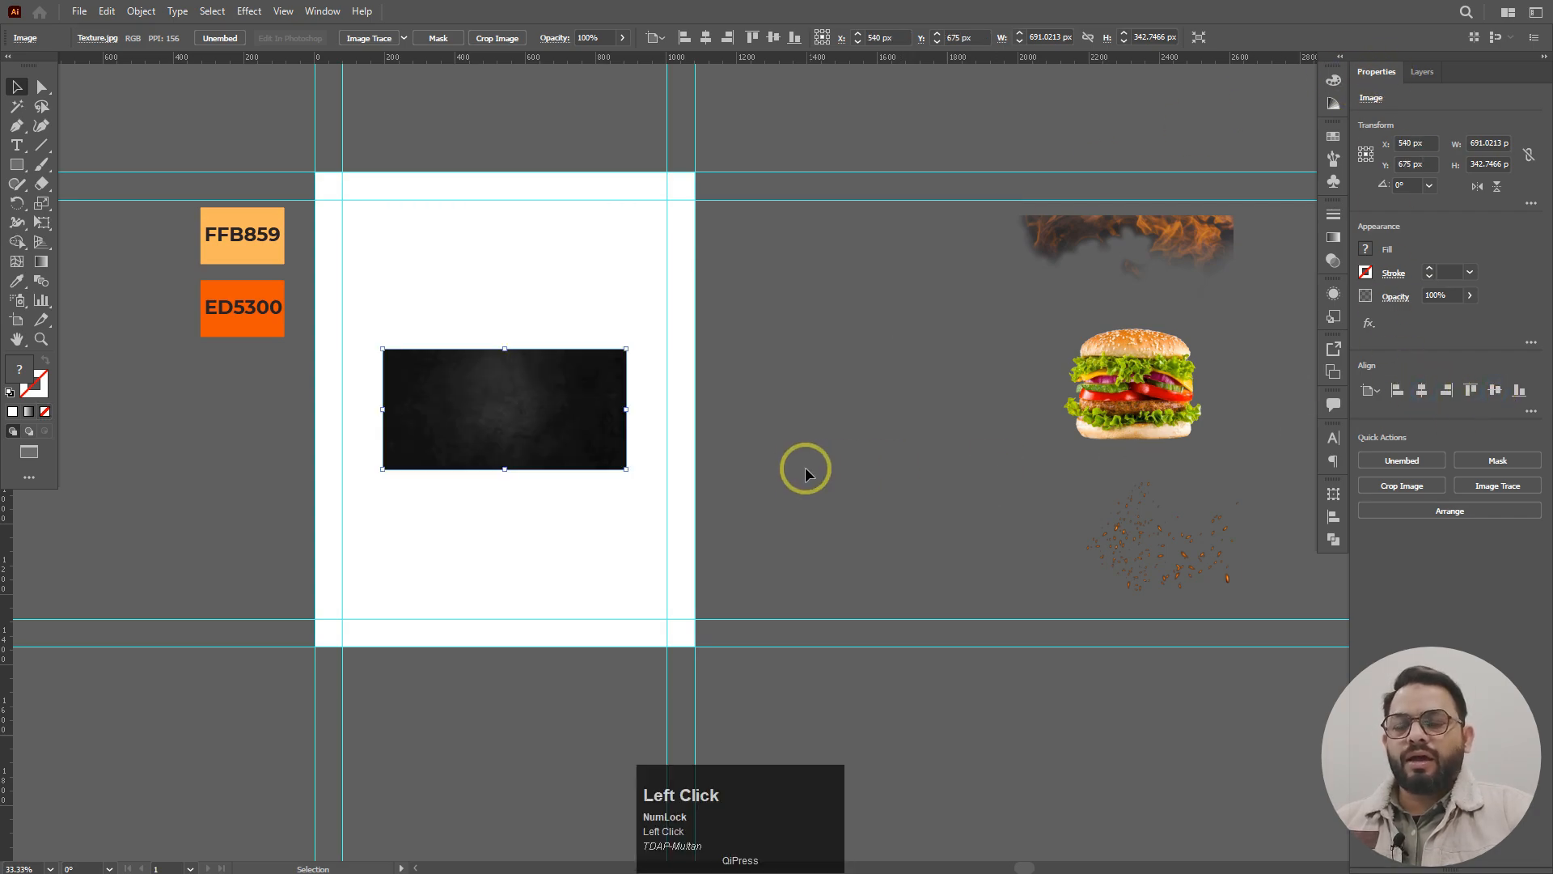
- Enlarge the texture proportionally from its center to about 2842 x 1410 px and lock it behind the other artwork
key("alt")
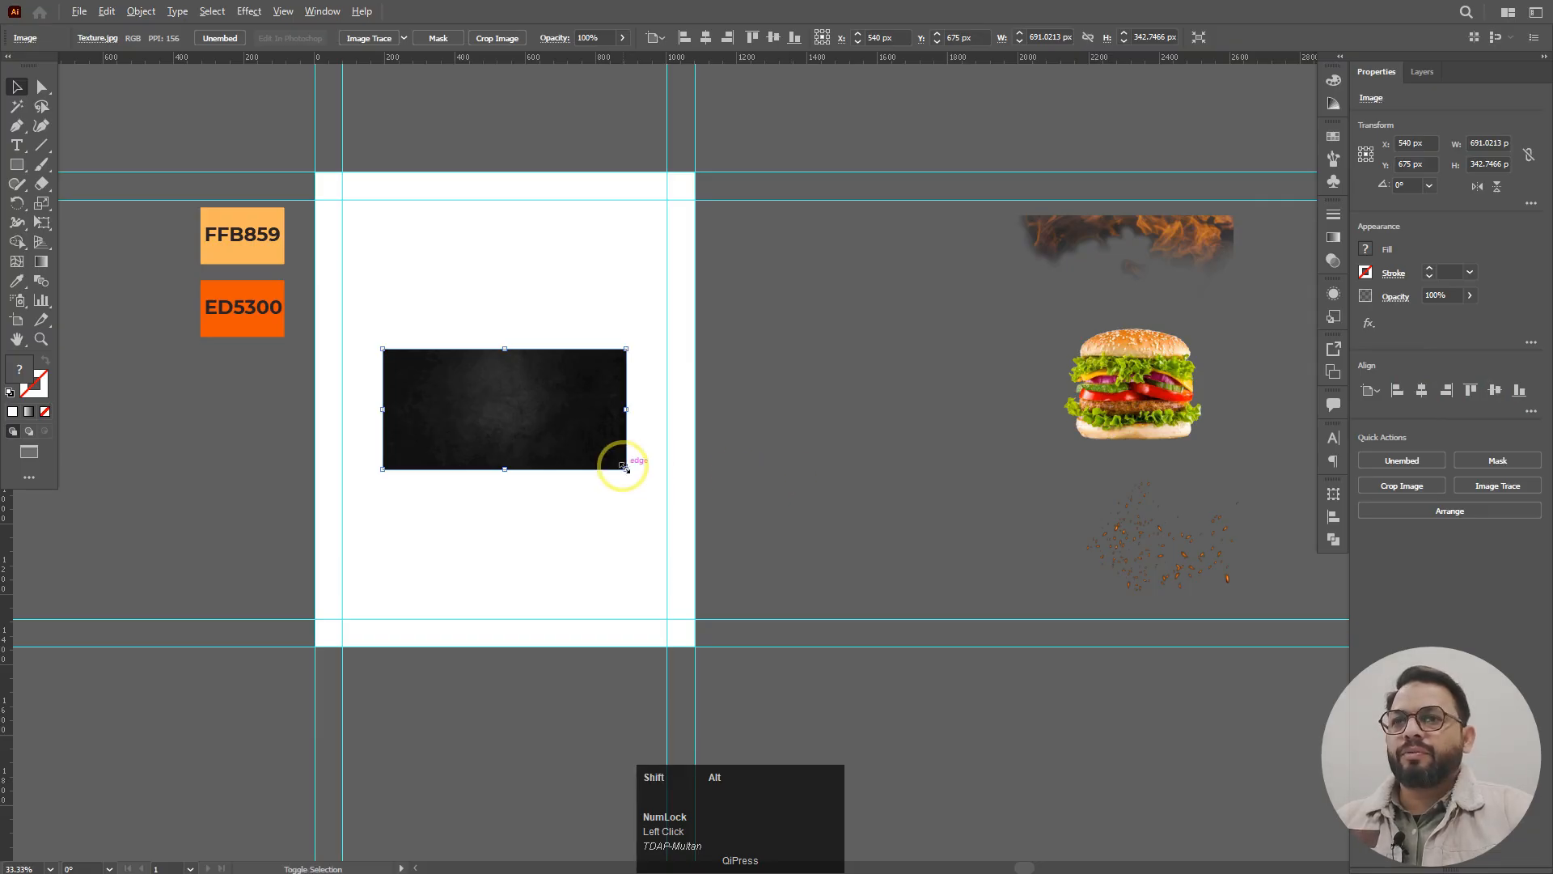
left_click_drag(626, 468, 1005, 763)
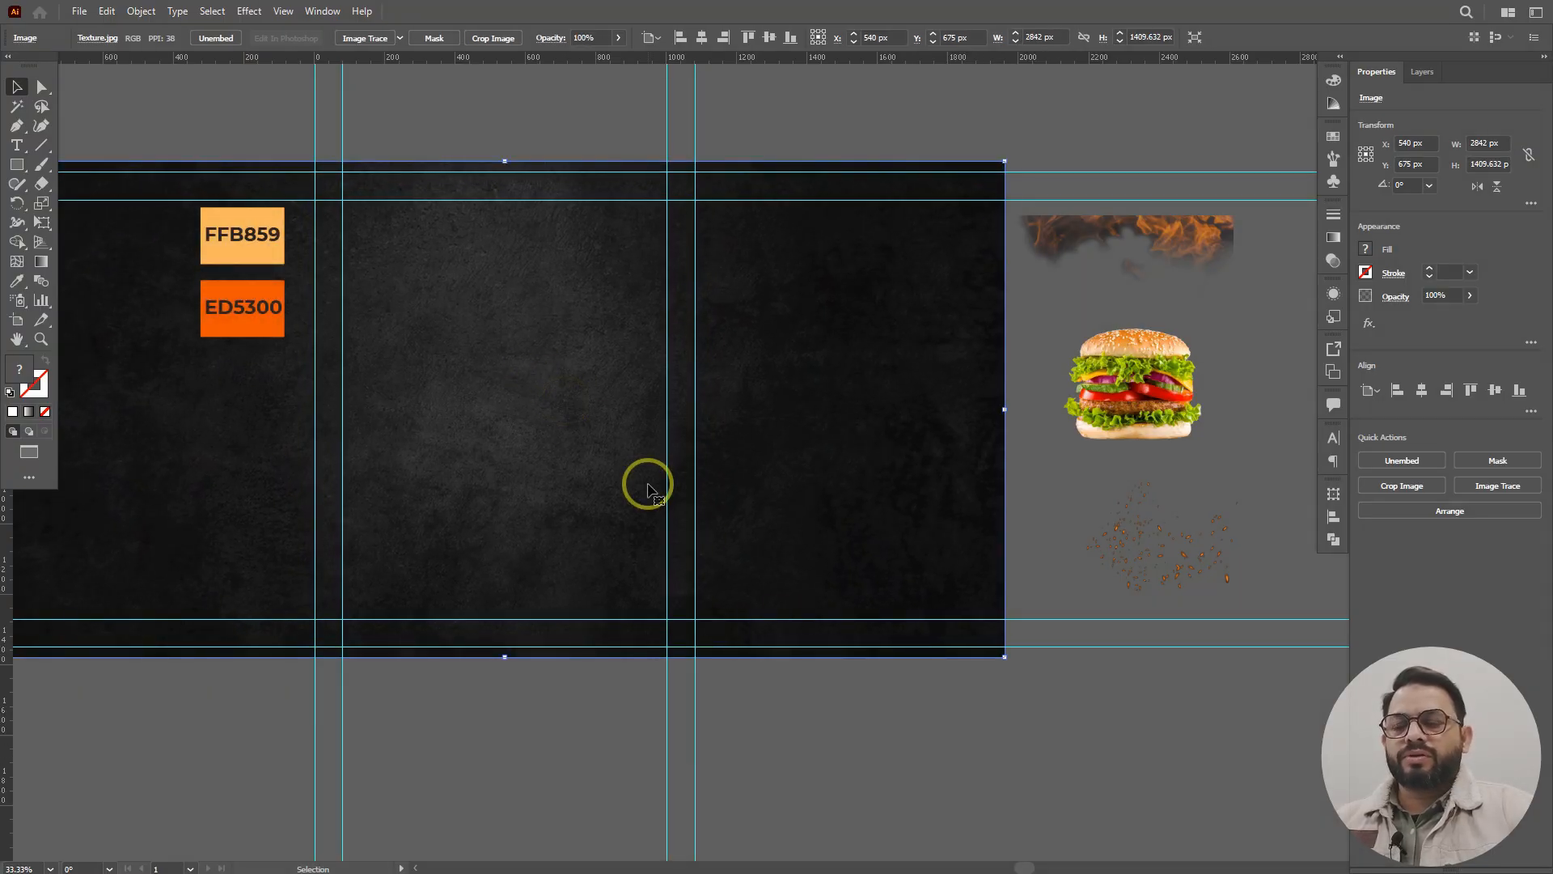
key("ctrl")
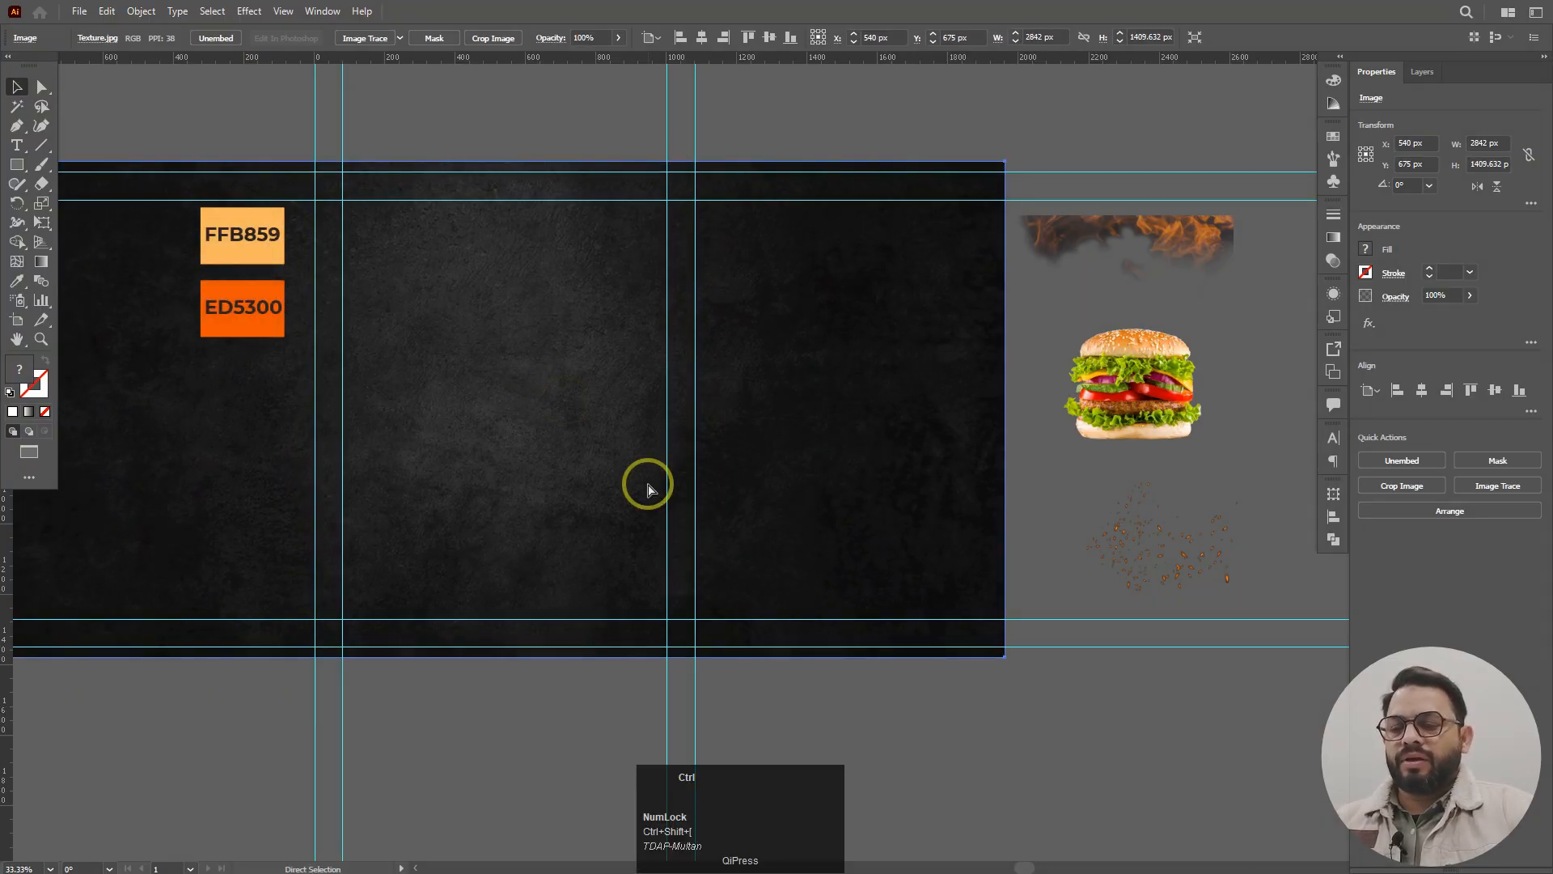
key("ctrl+2")
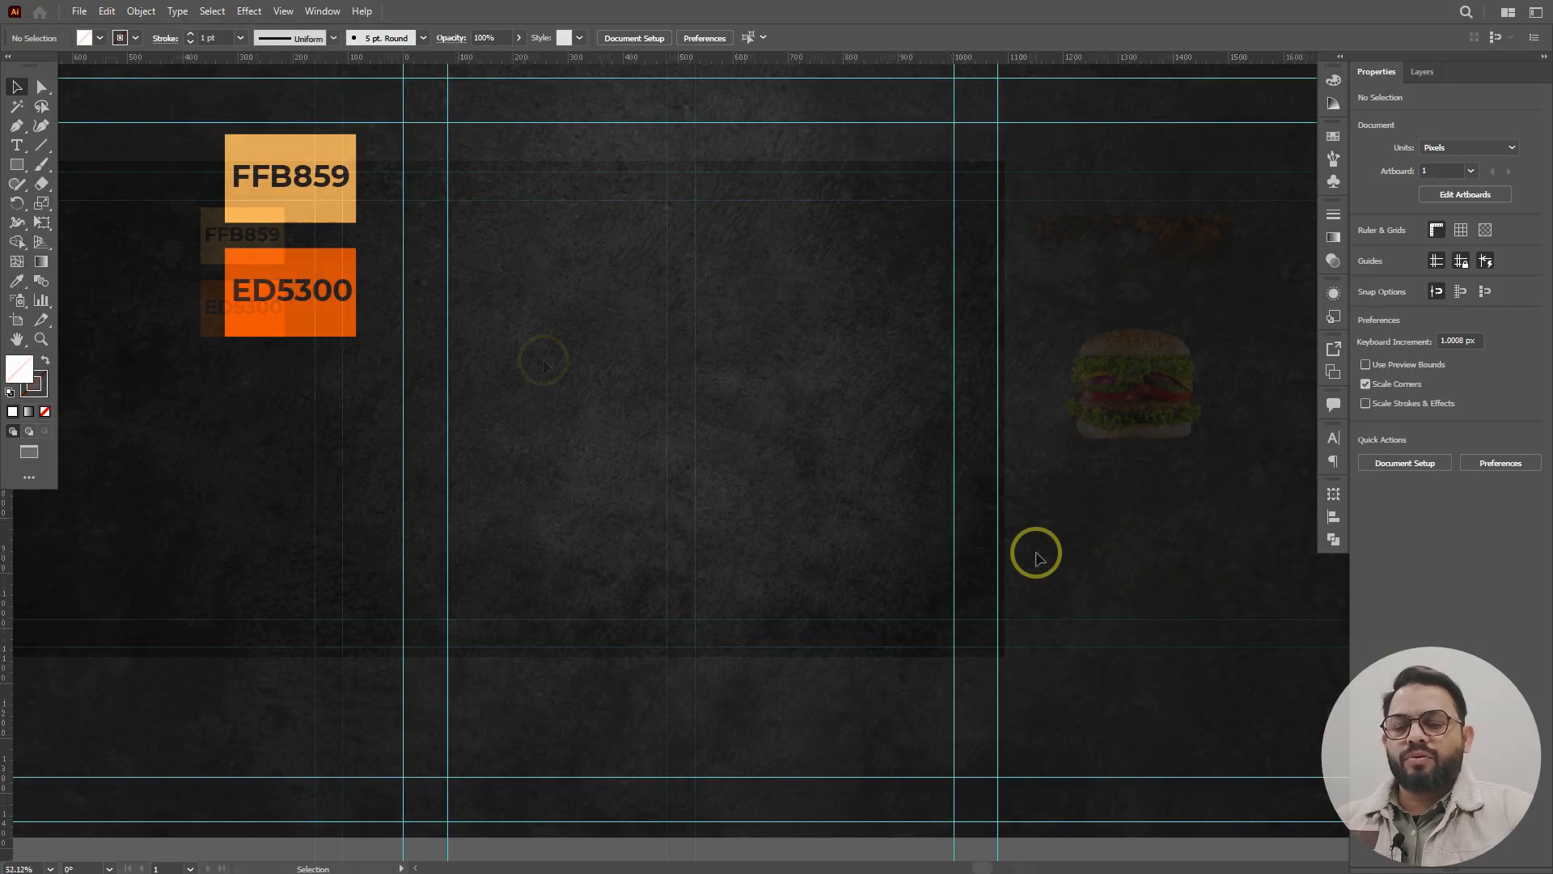
- Draw a circle about 600 px in diameter and center it horizontally and vertically on the artboard
key("l")
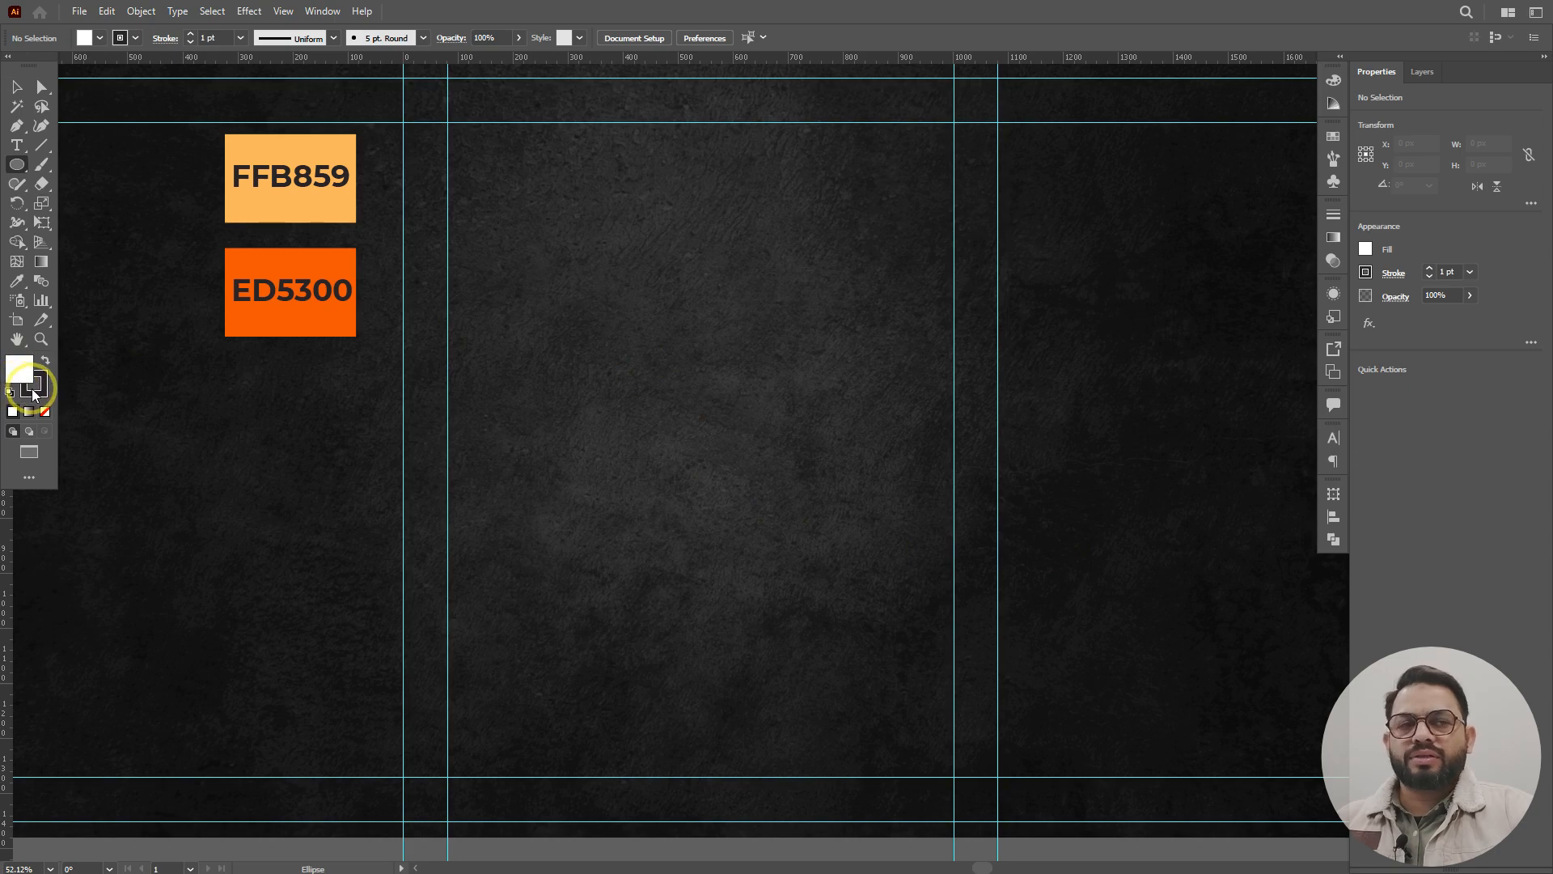
key("Num_Lock")
key("shift")
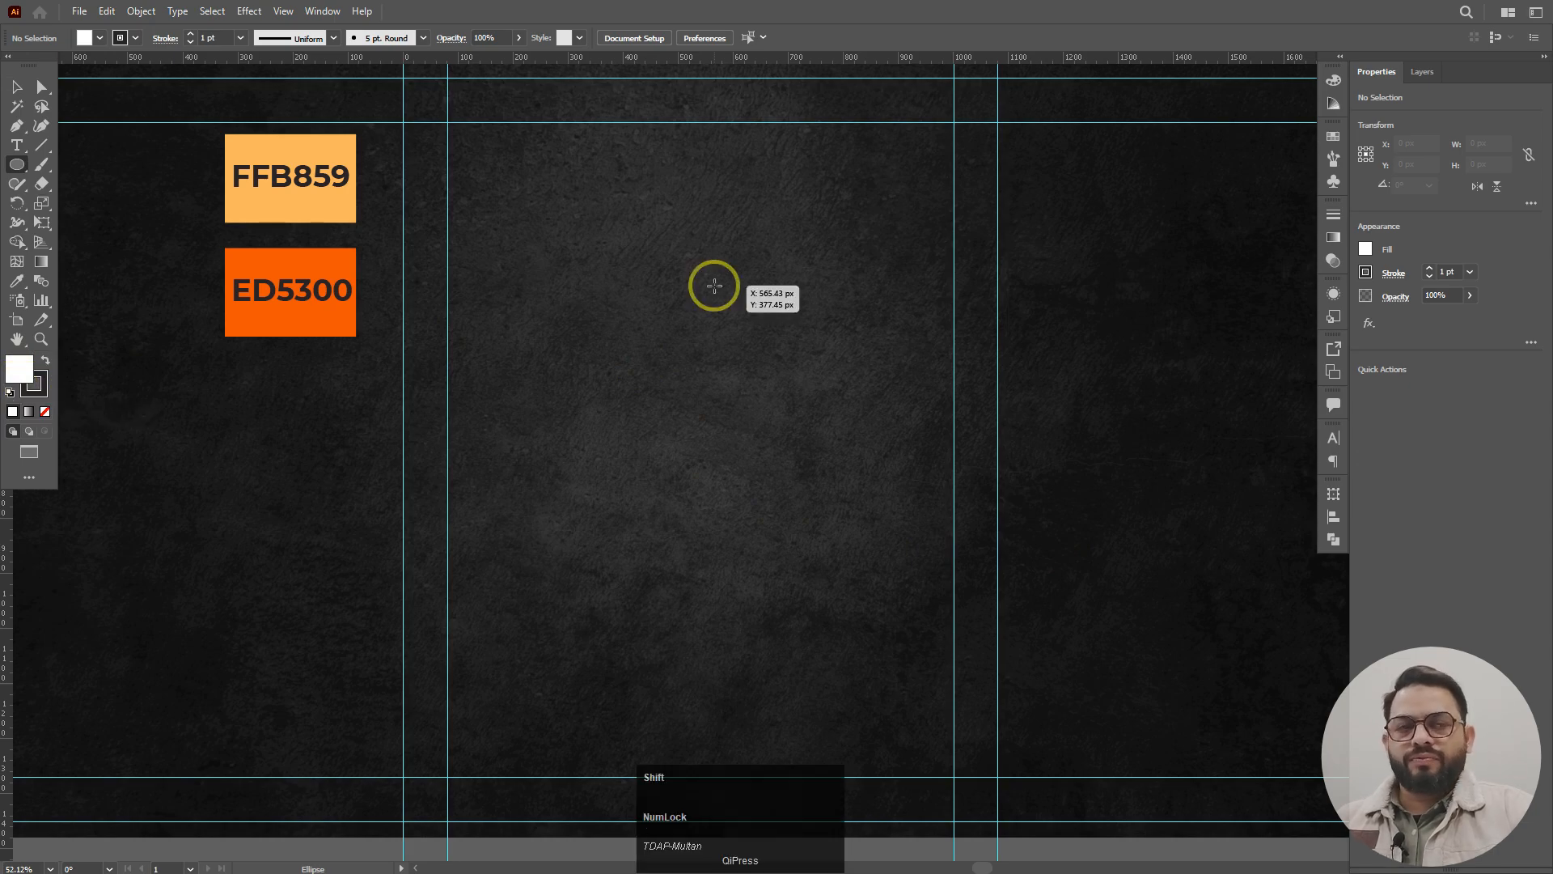
left_click_drag(532, 247, 861, 554)
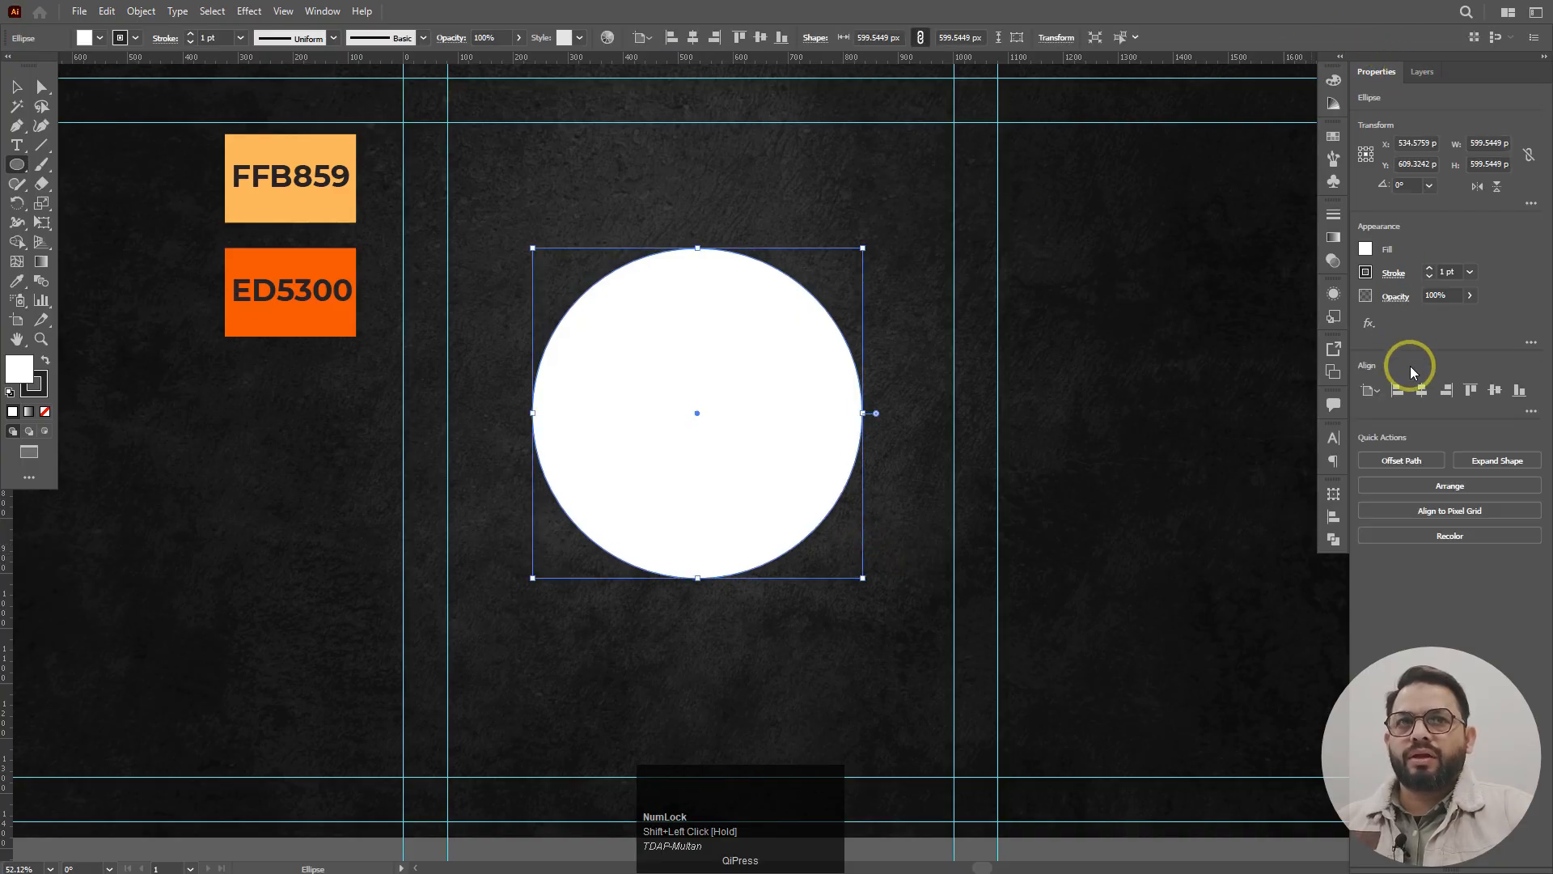
left_click(1421, 390)
left_click(1492, 393)
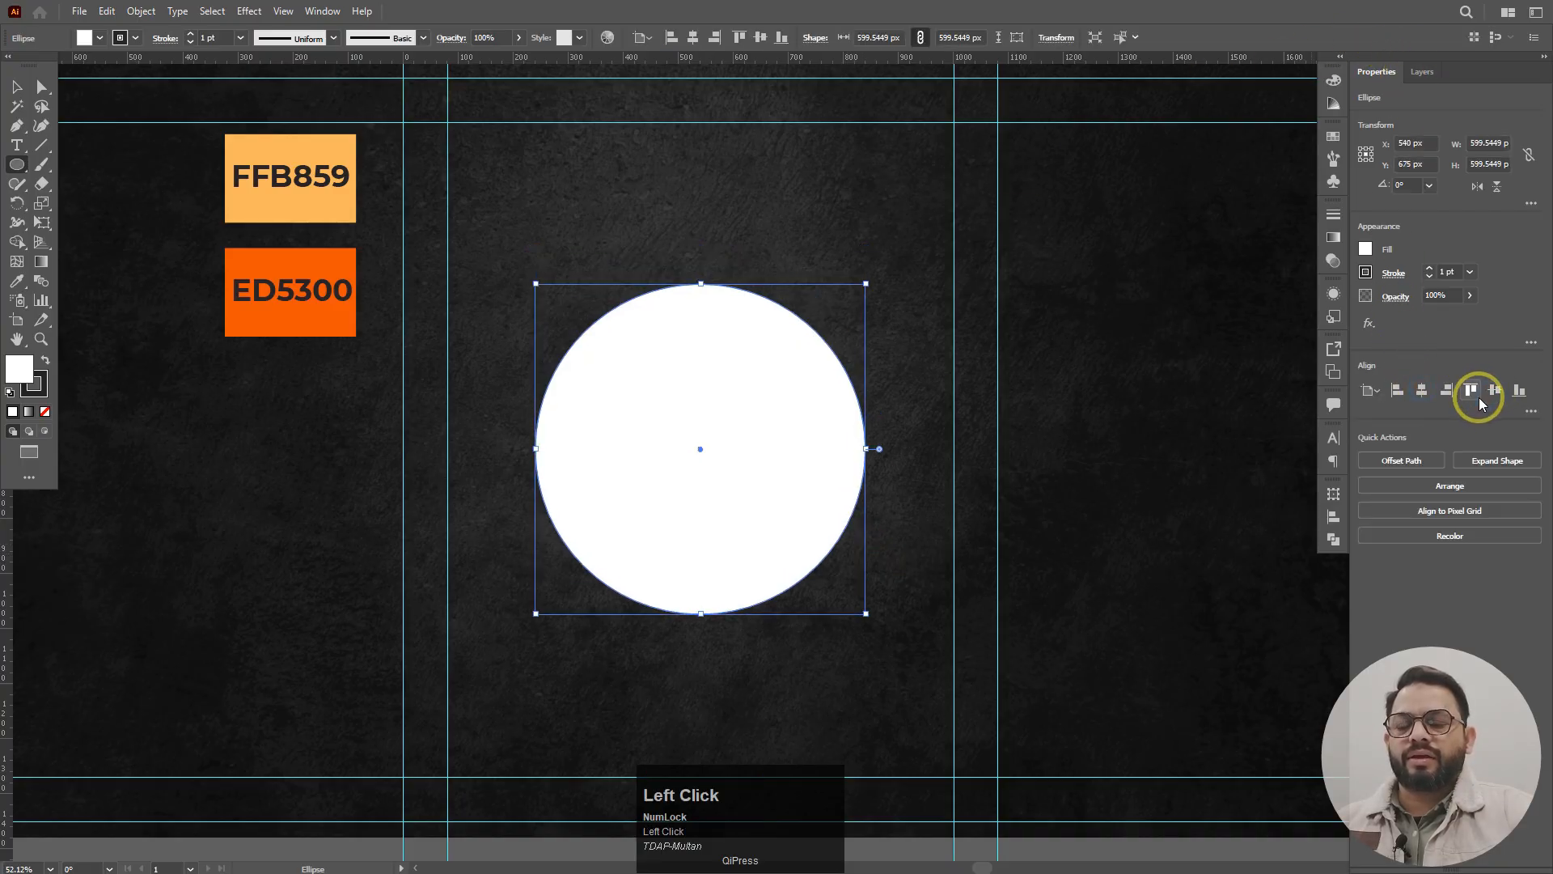
key("v")
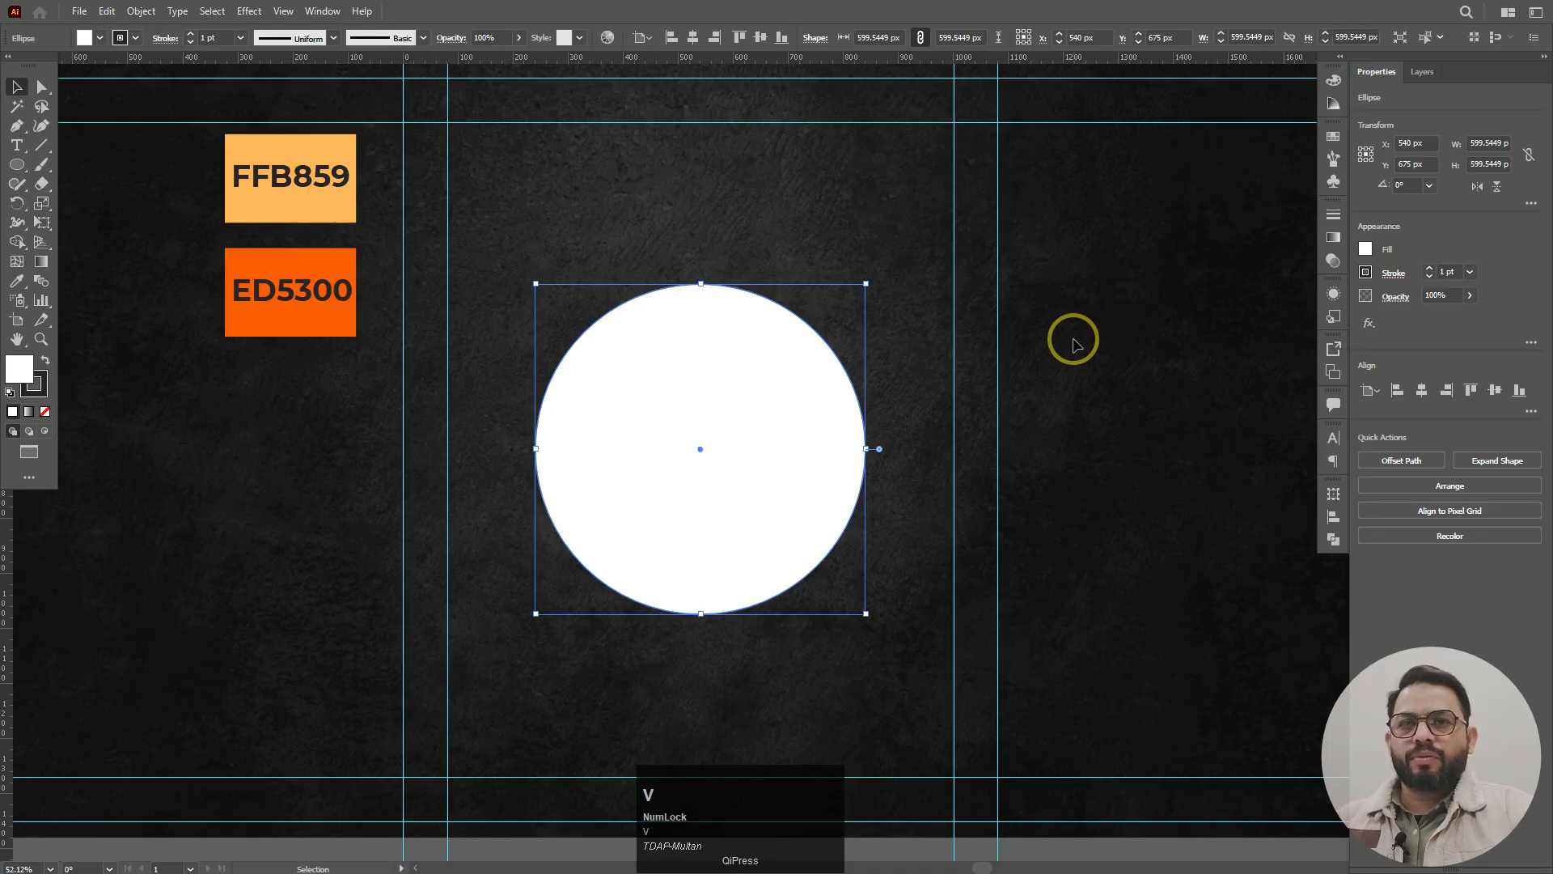
- Remove the circle's stroke and apply the White, Black preset gradient to its fill
left_click(1365, 275)
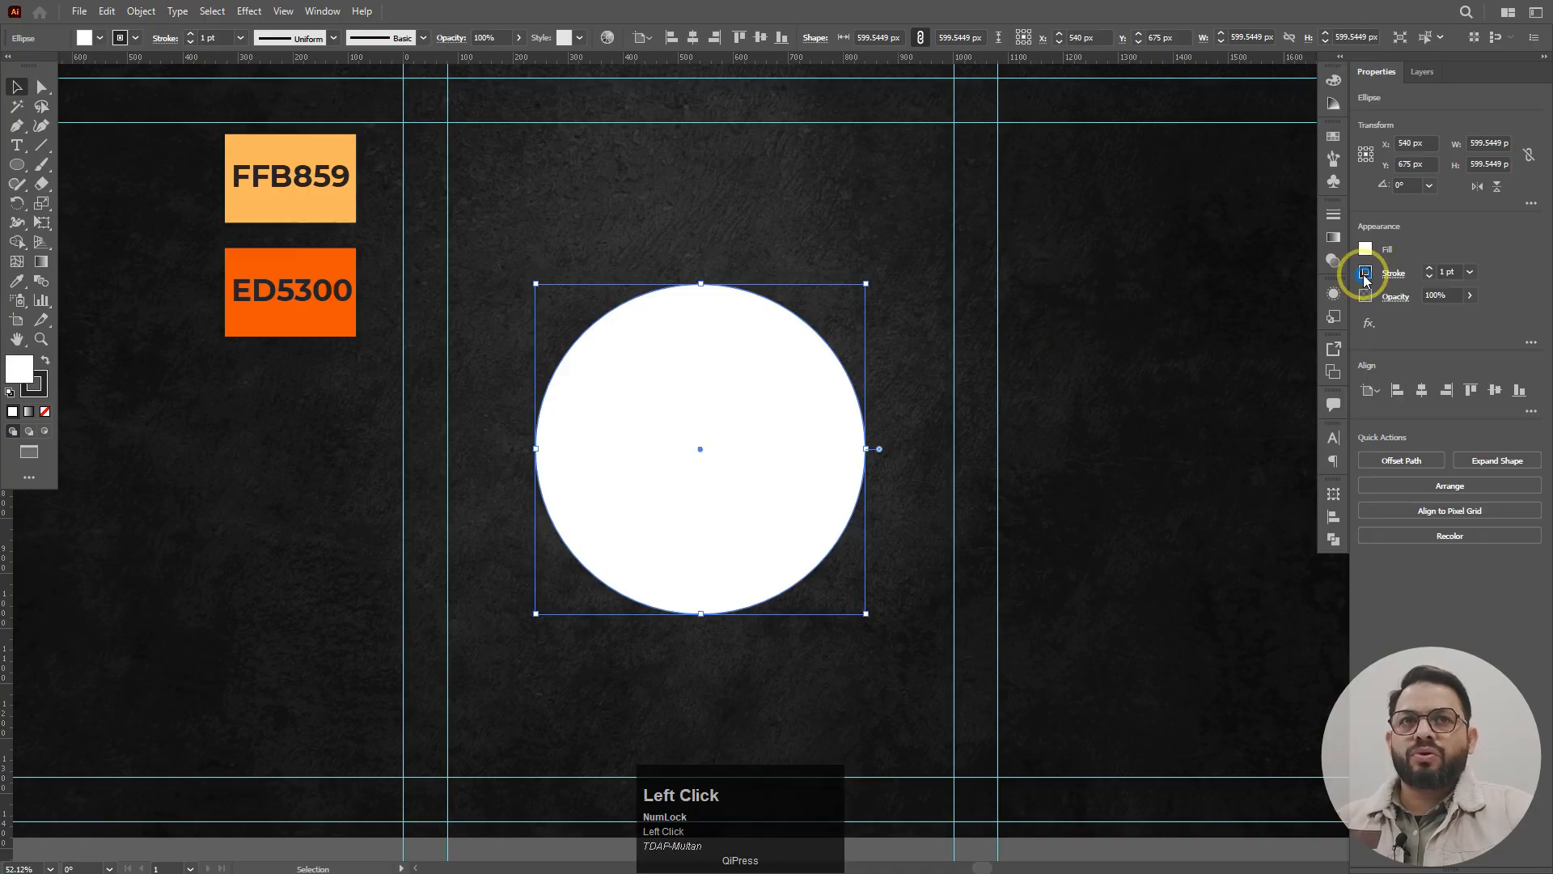
left_click(1189, 331)
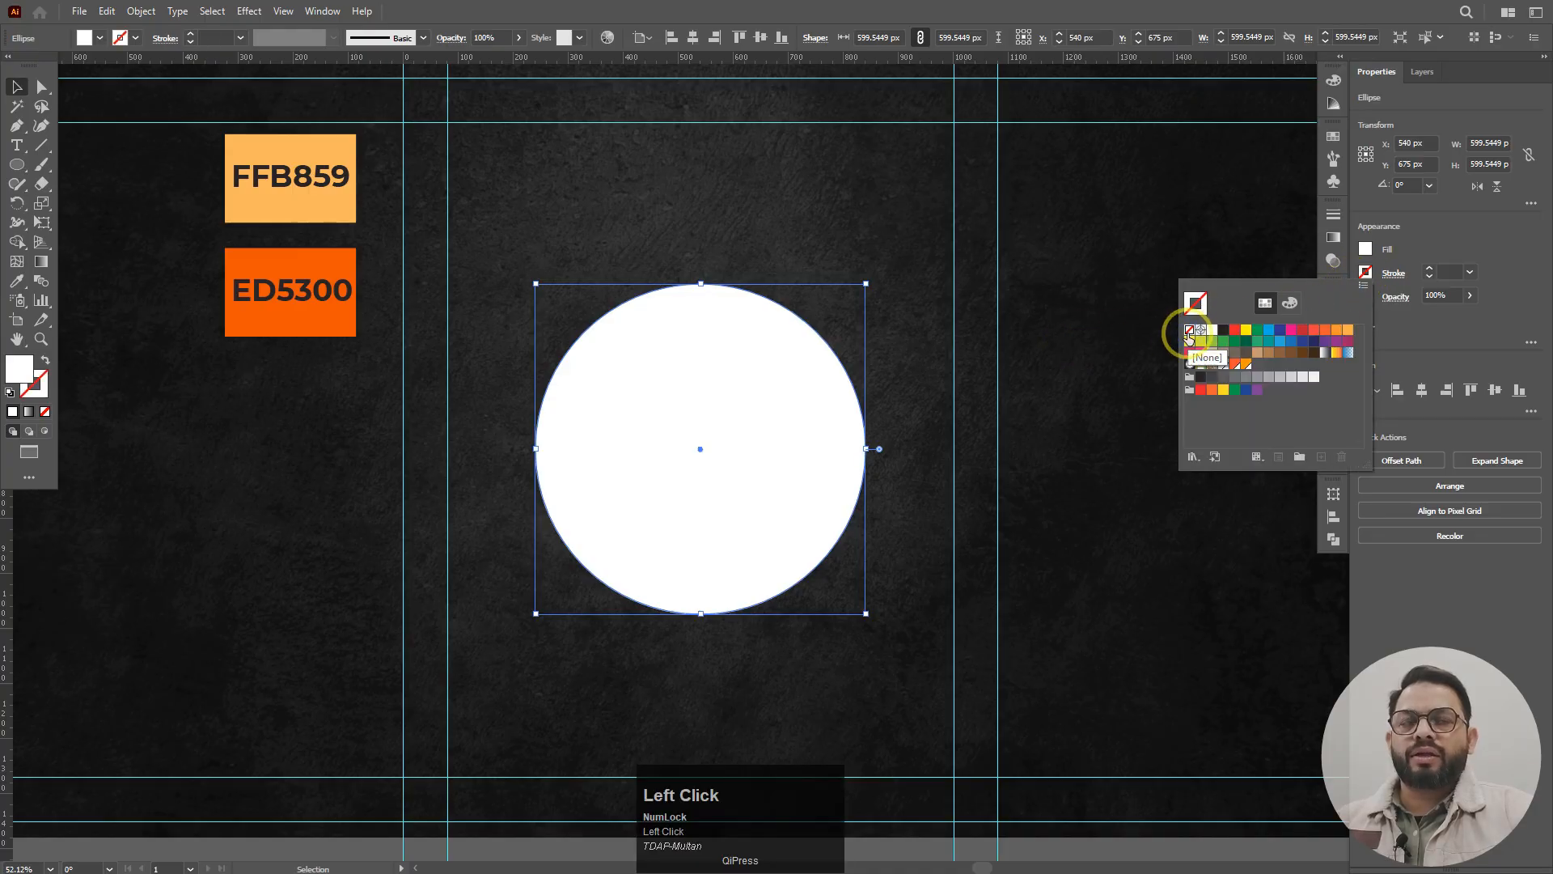
left_click(1409, 245)
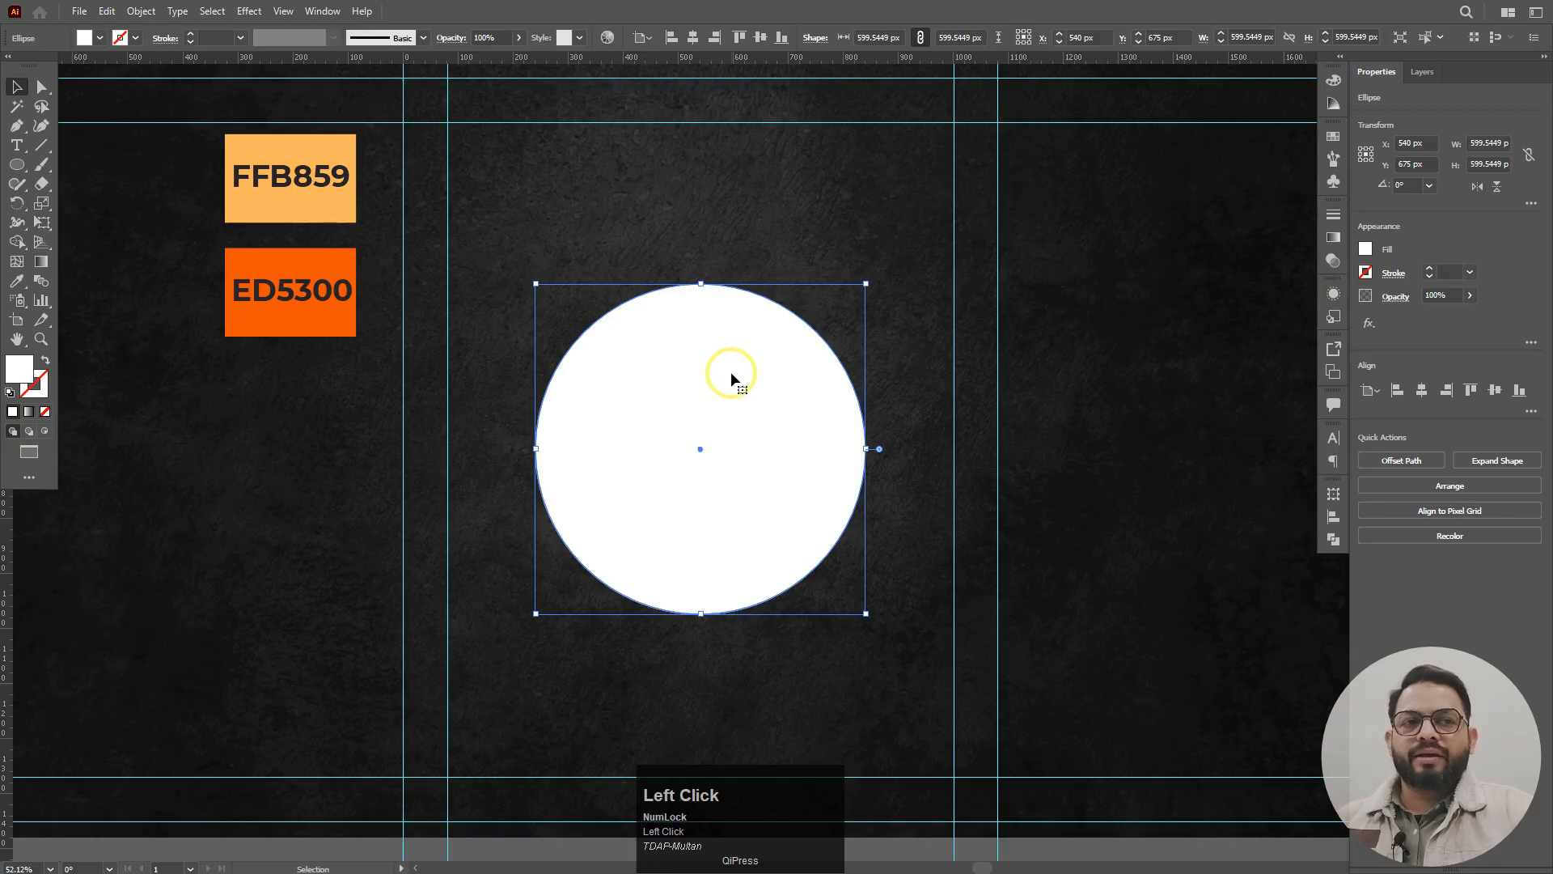
left_click(1333, 237)
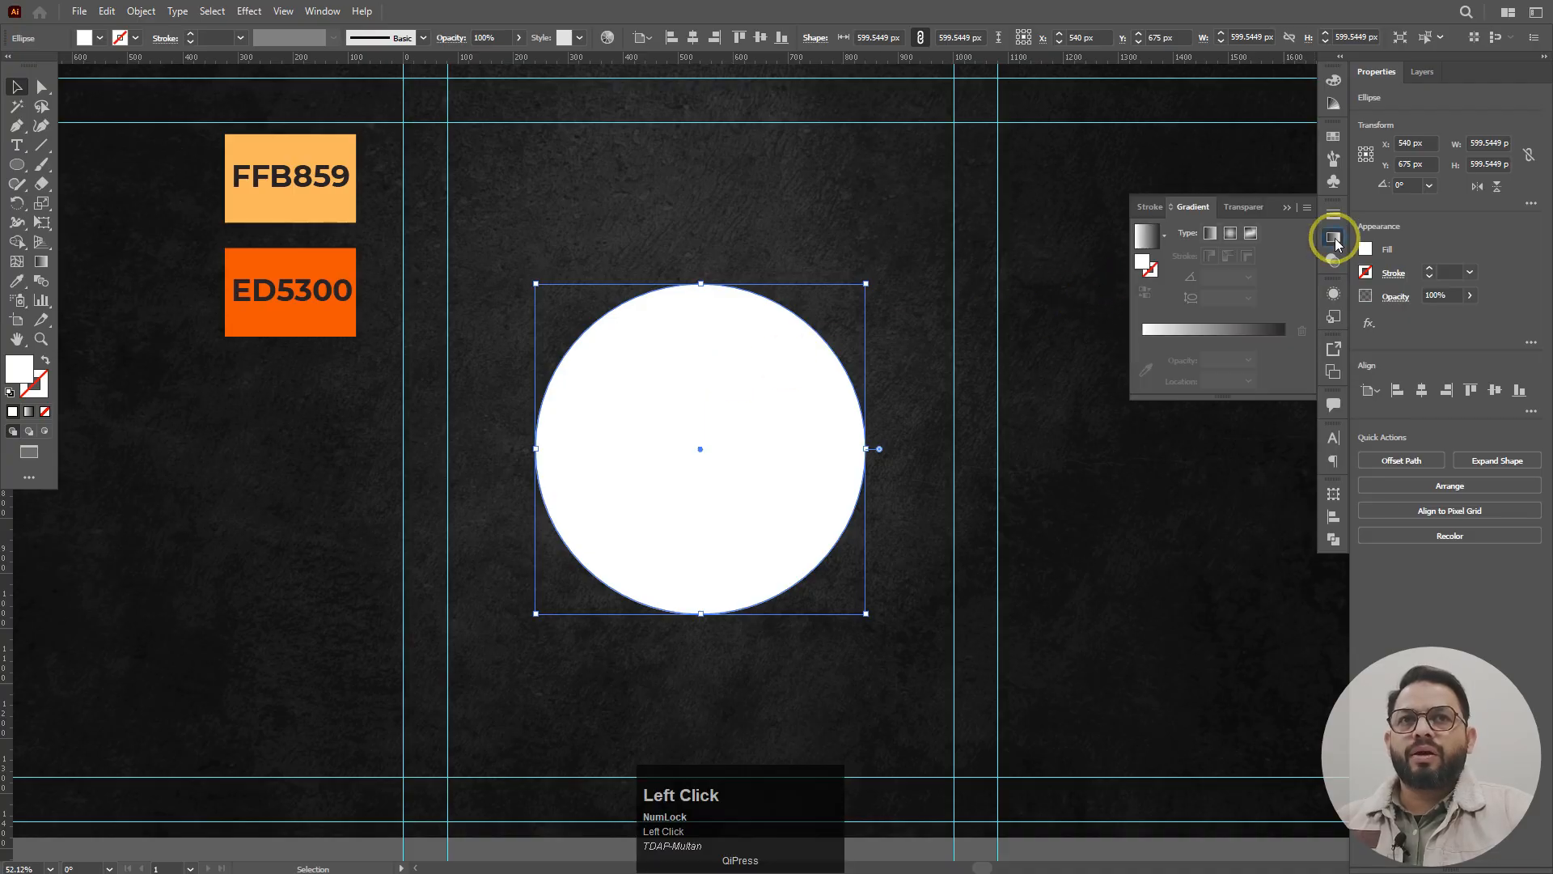
left_click(1165, 233)
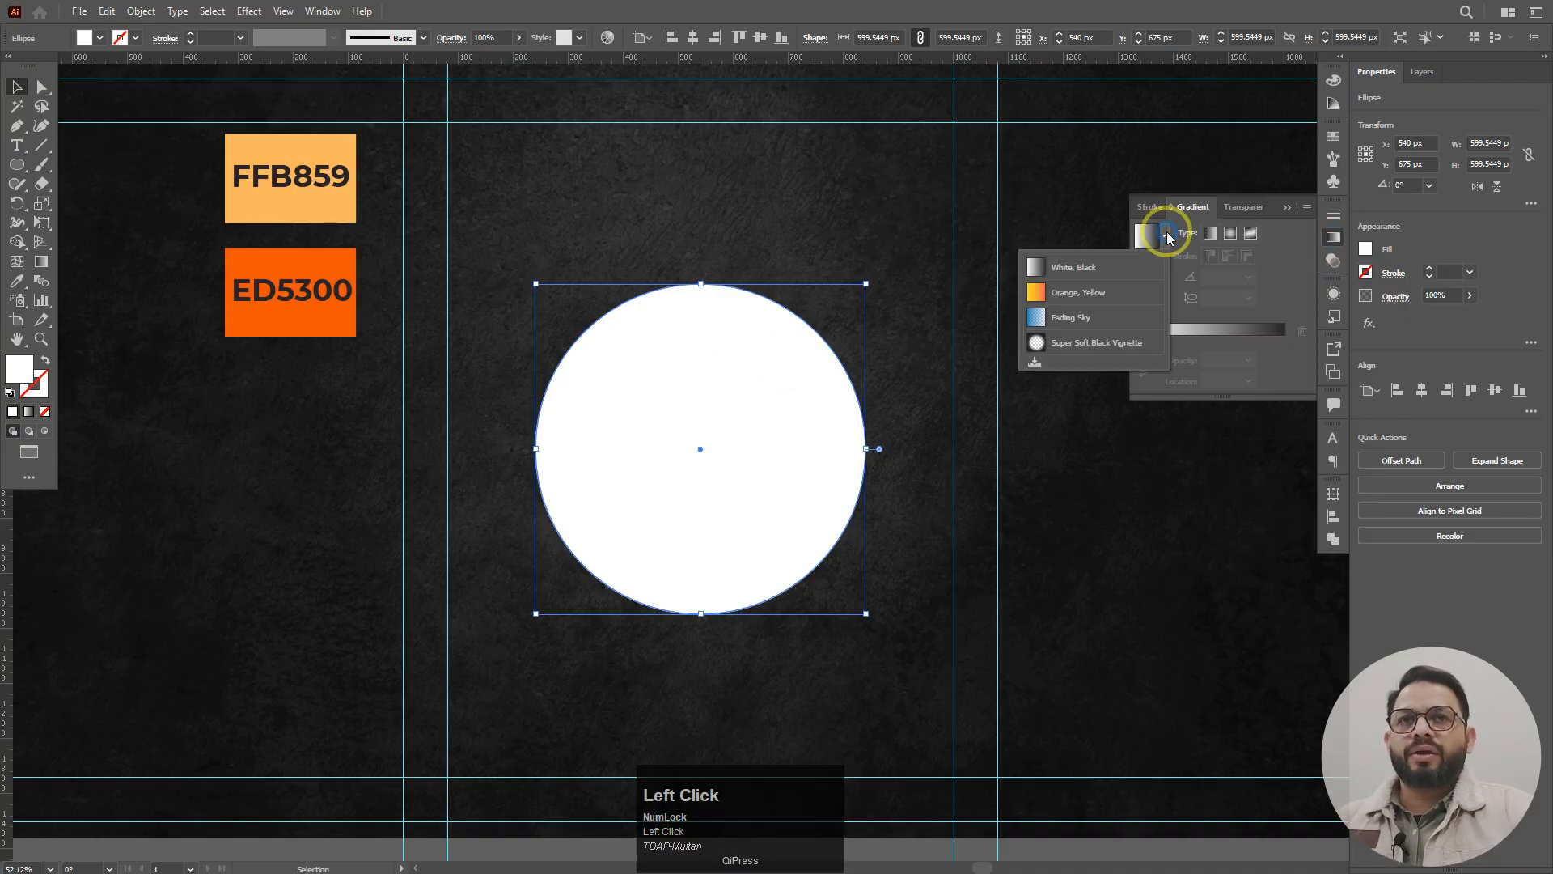
left_click(1098, 270)
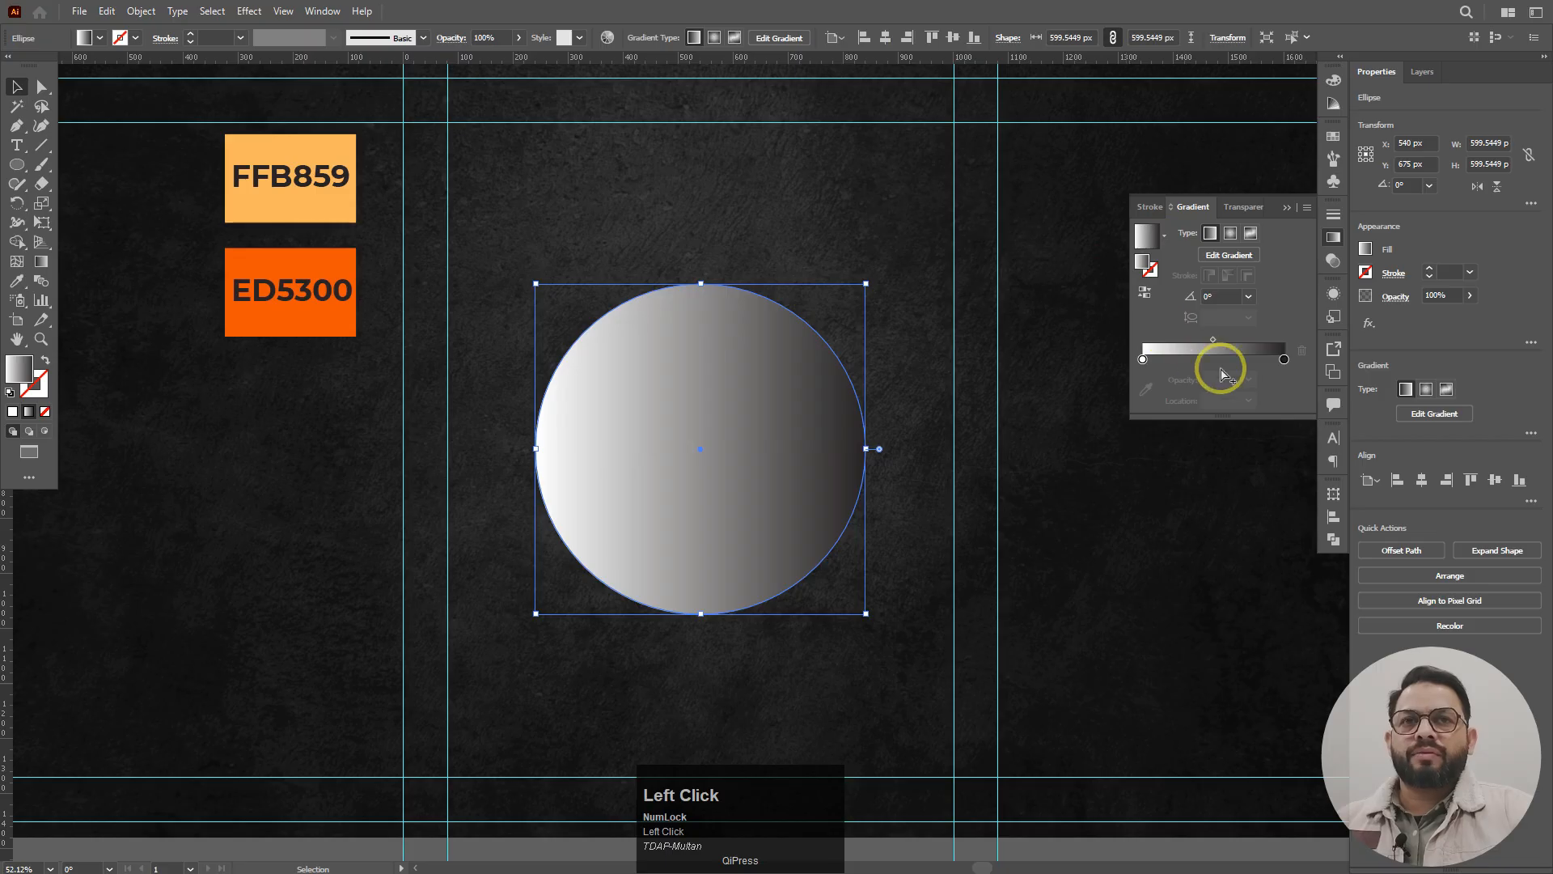
- Recolor the gradient's start stop from the FFB859 swatch and its end stop from the ED5300 swatch
left_click(1143, 360)
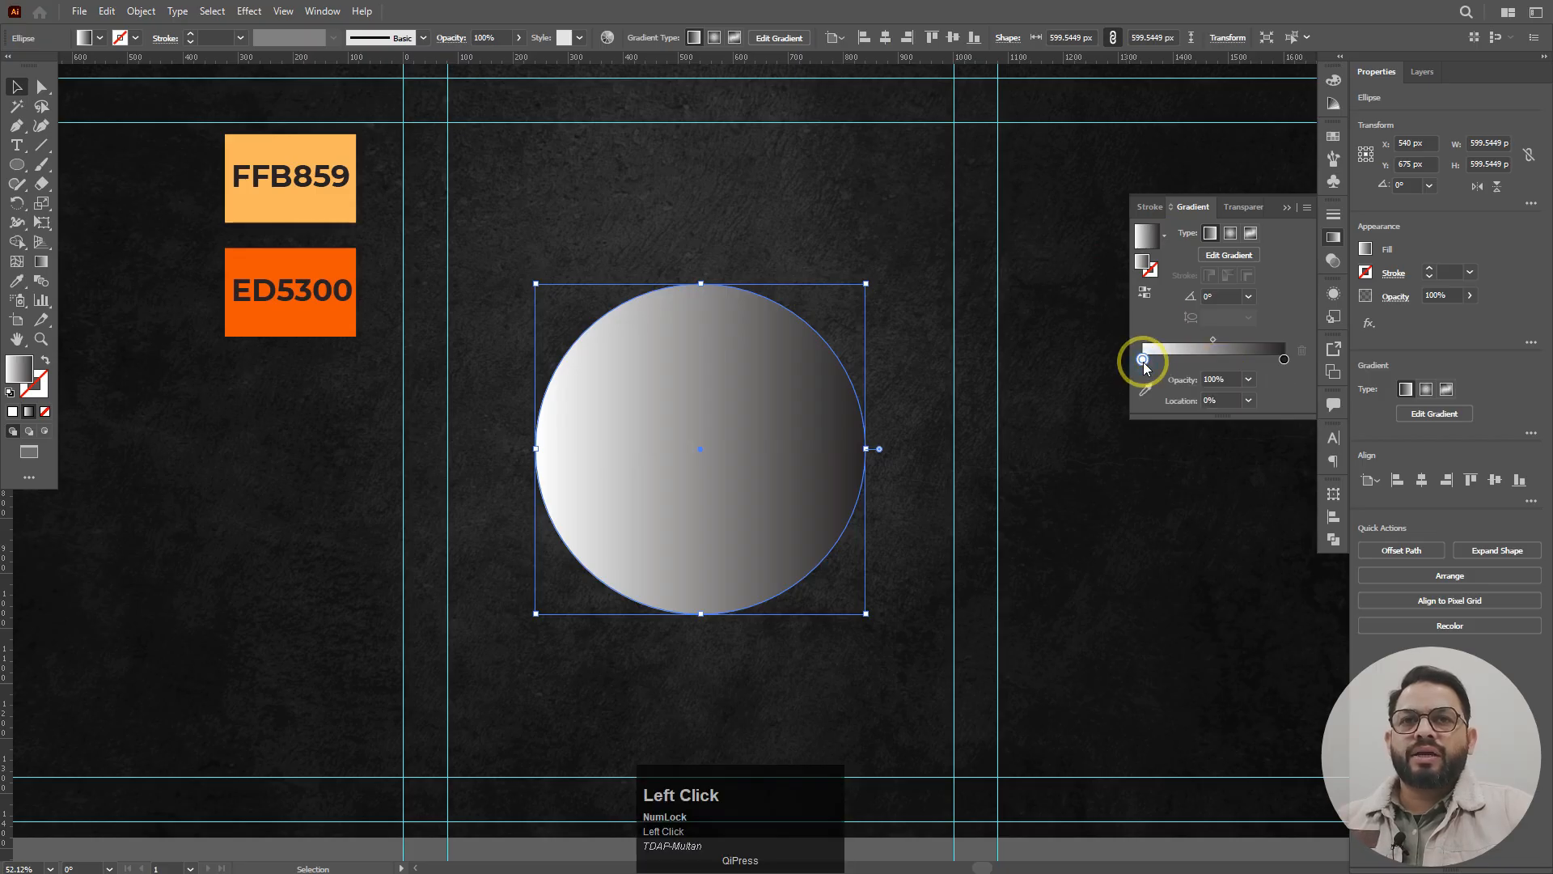
left_click(1148, 391)
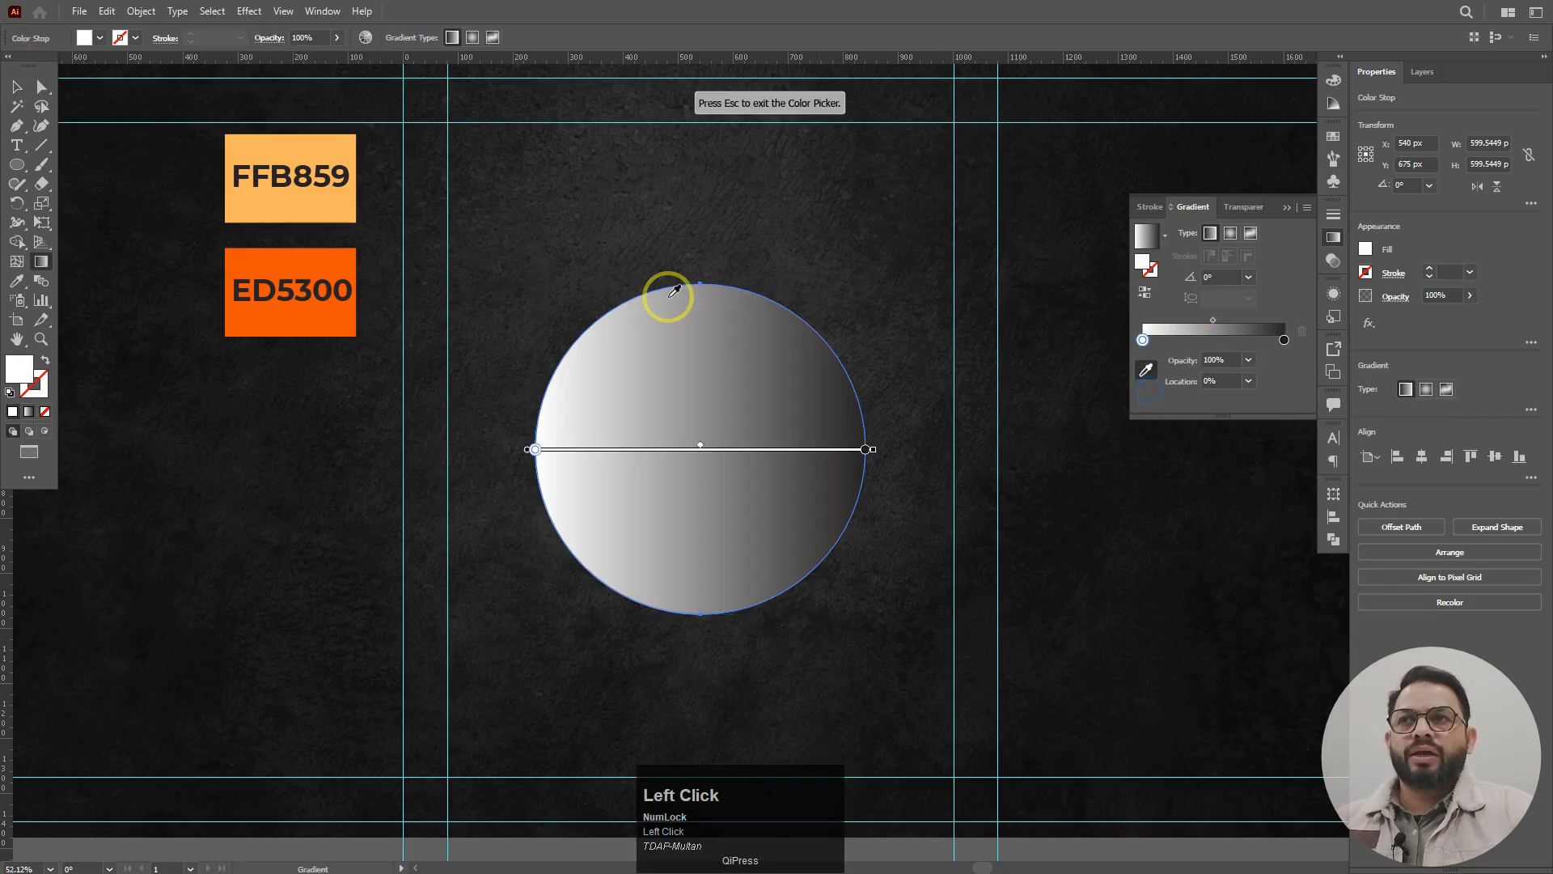
left_click(336, 205)
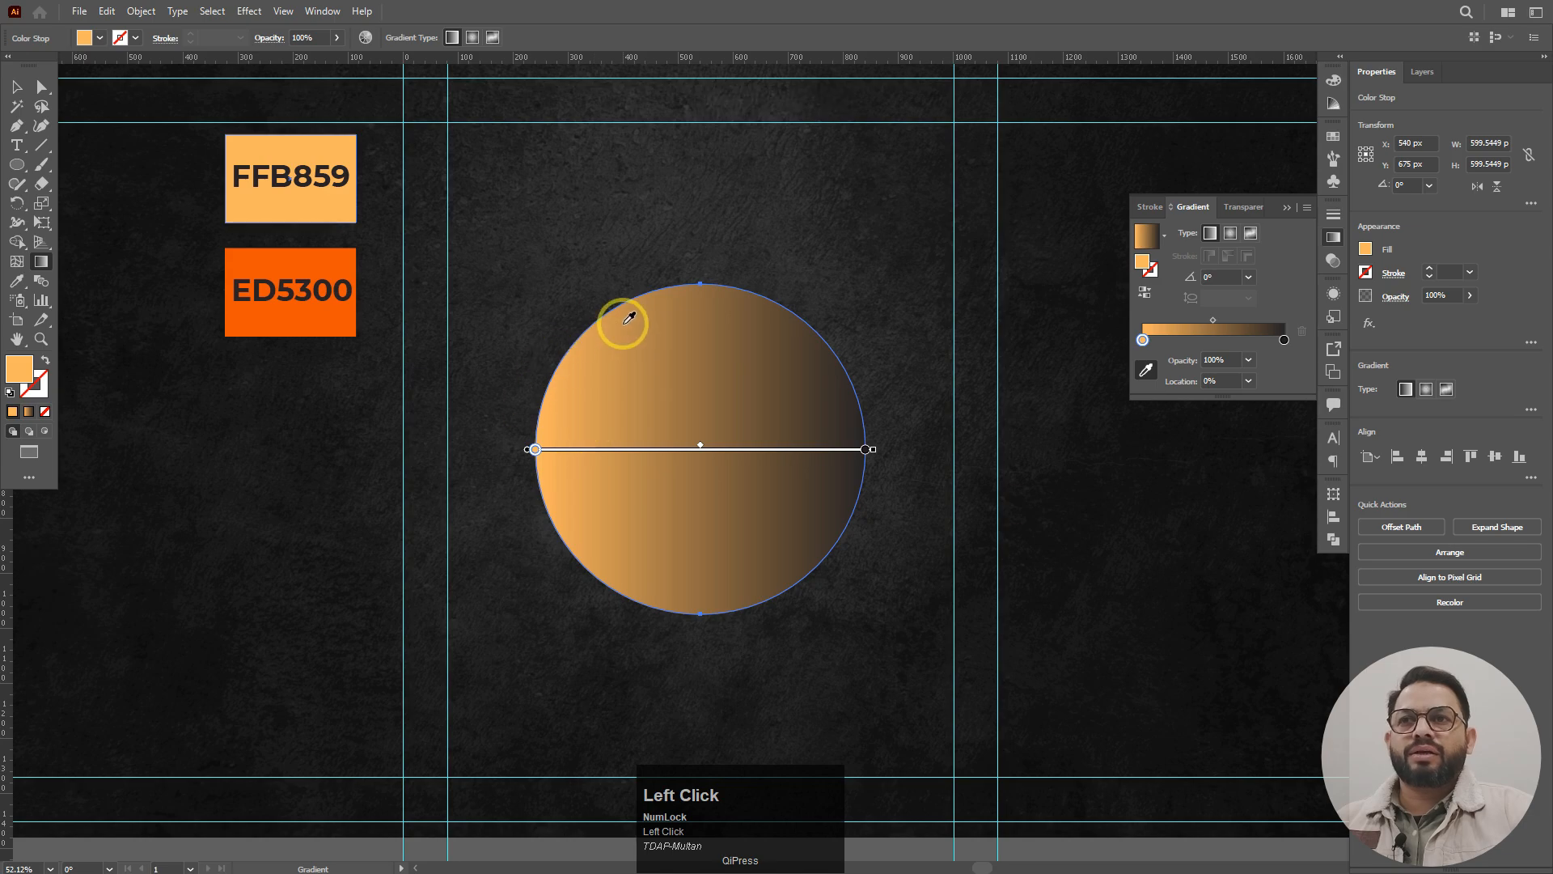
left_click(1284, 341)
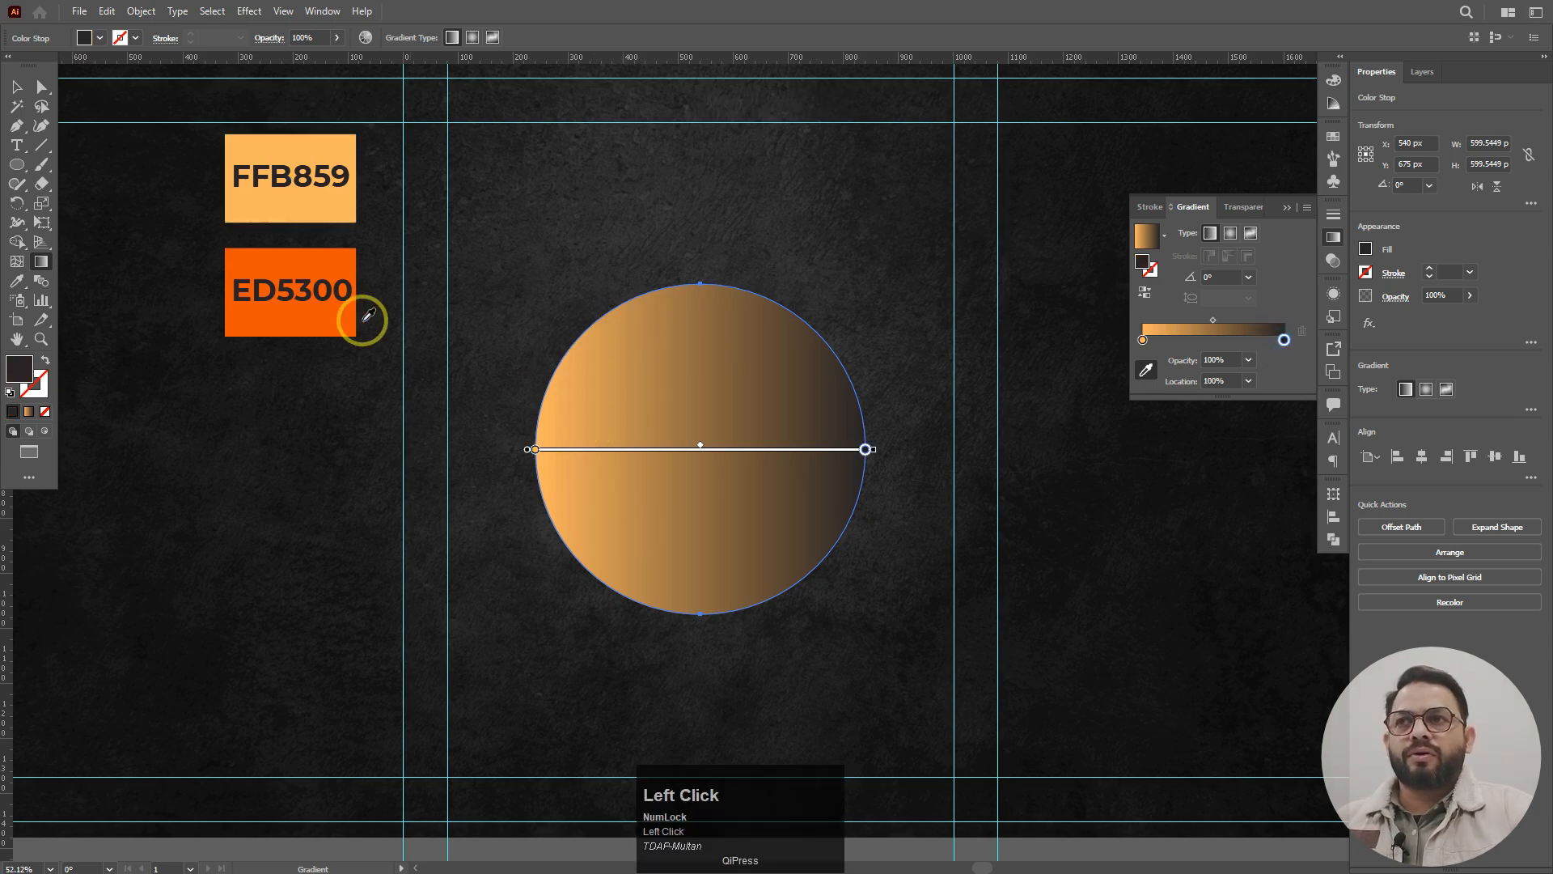
left_click(335, 322)
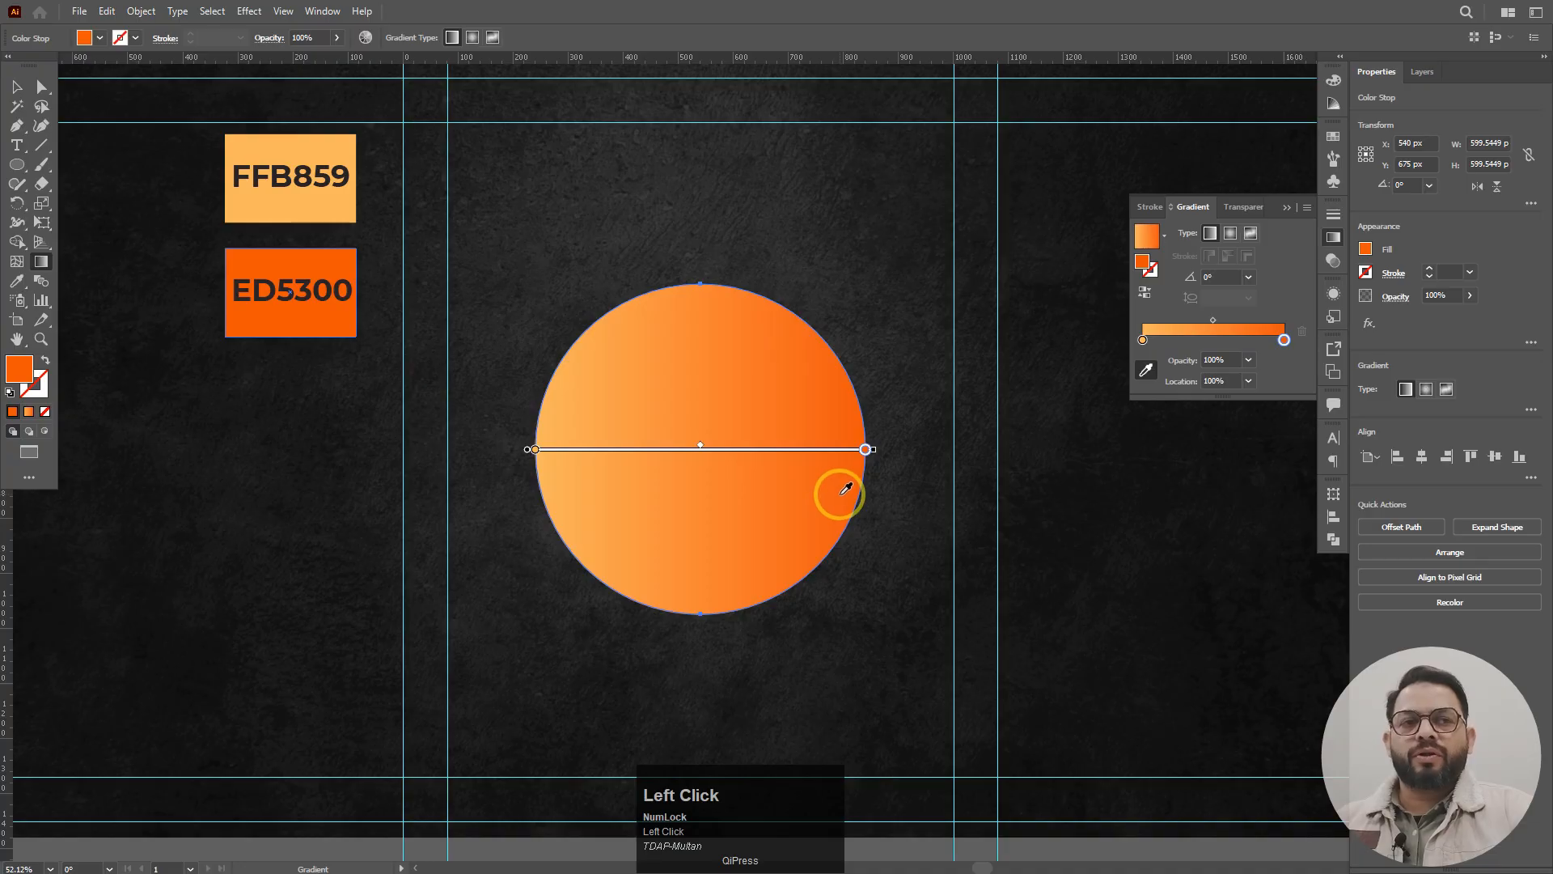
- Make the circle's gradient radial and set its outer orange stop to 0% opacity
left_click(1230, 234)
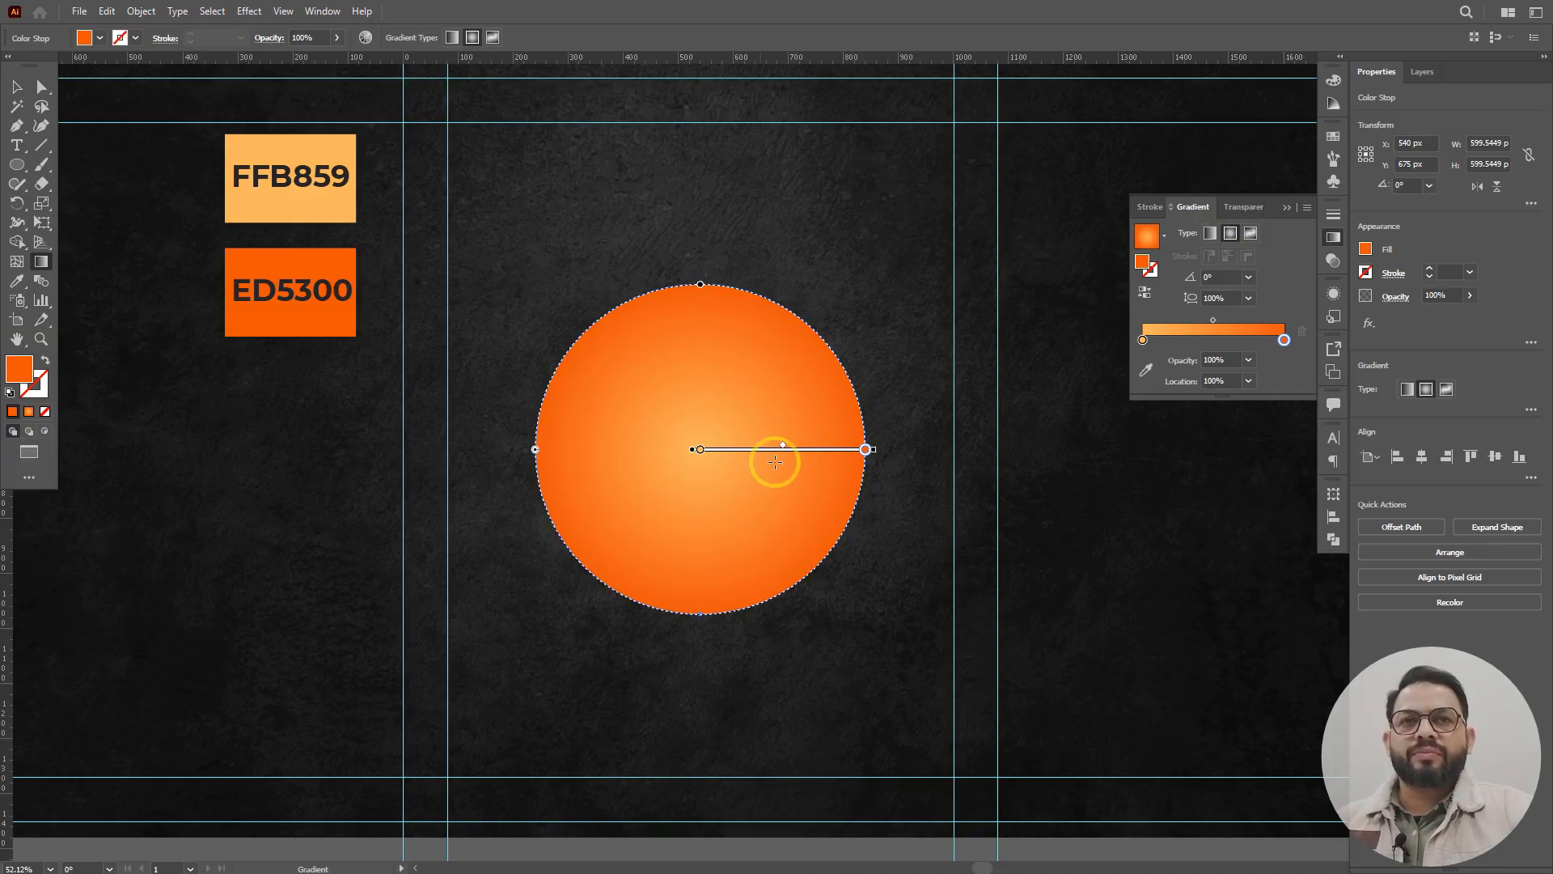
left_click(1285, 341)
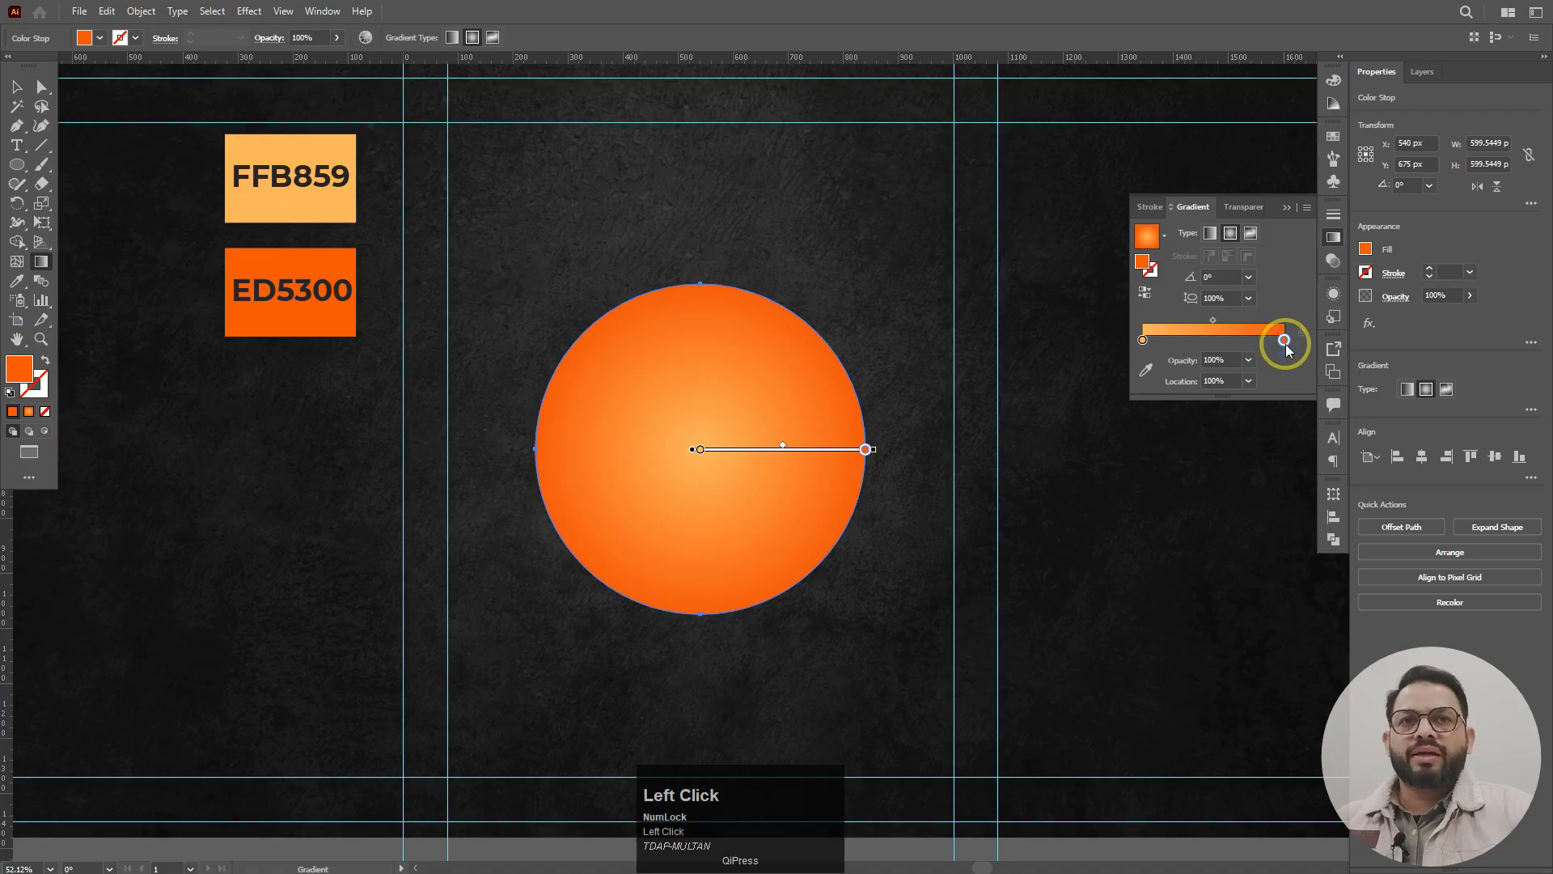
left_click(1248, 360)
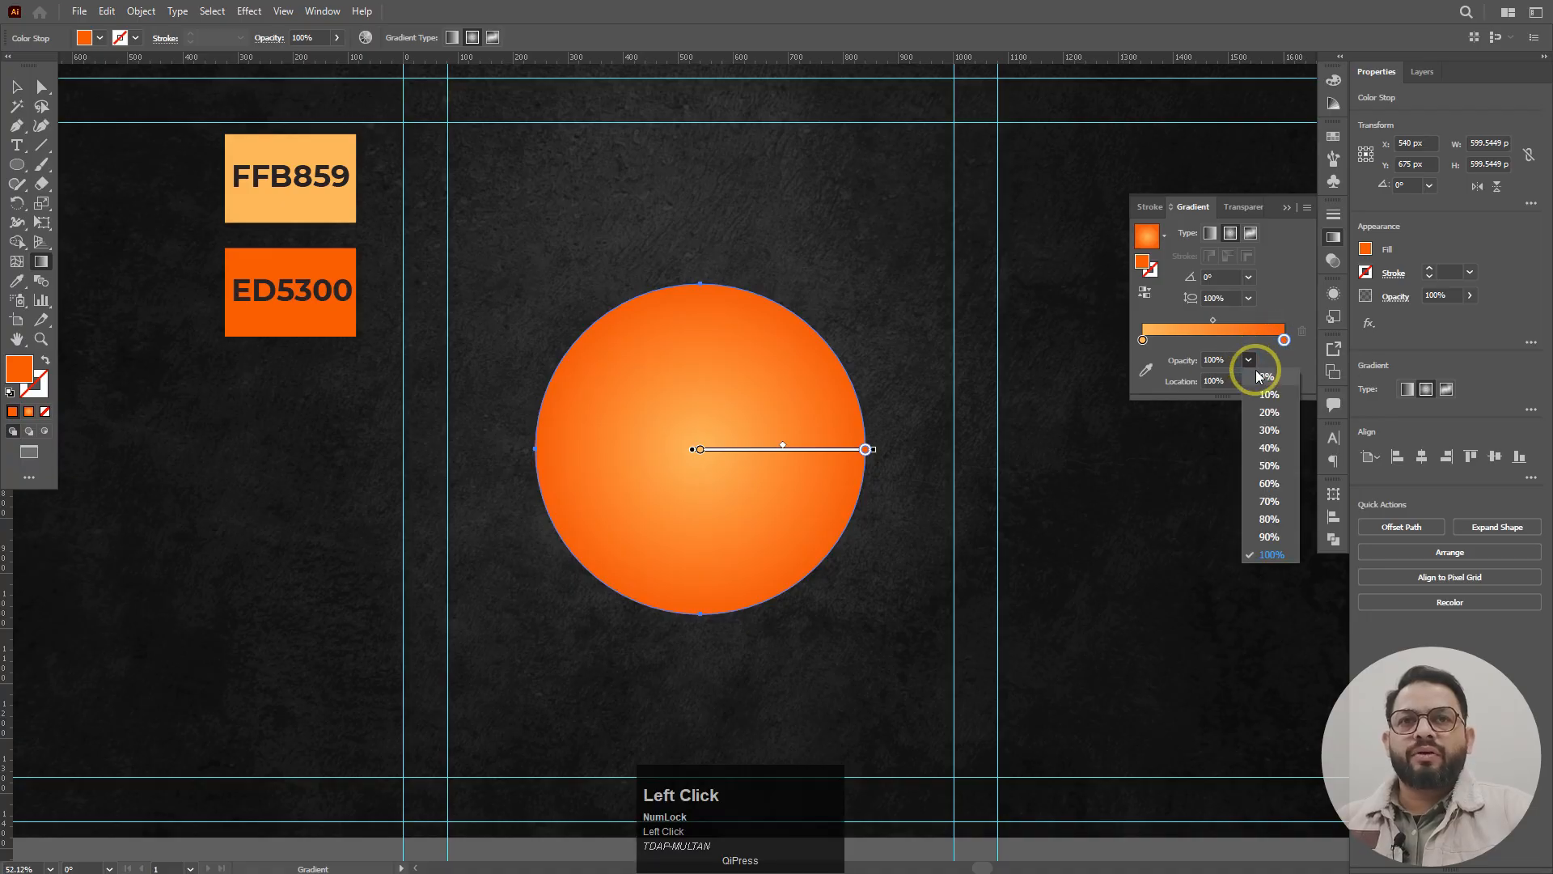
left_click(1263, 378)
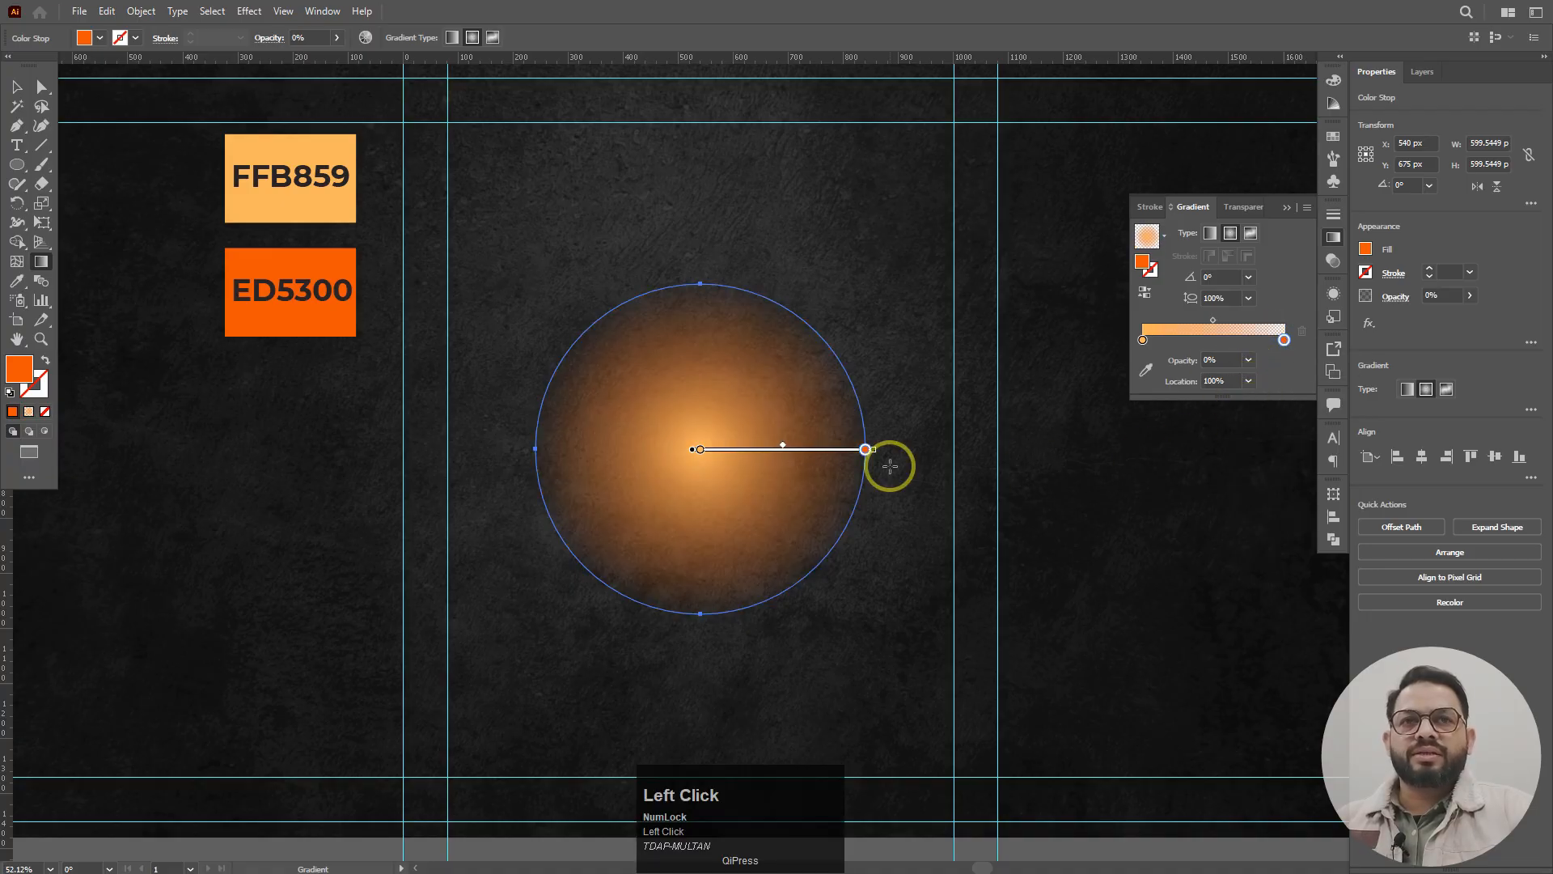
left_click(1291, 209)
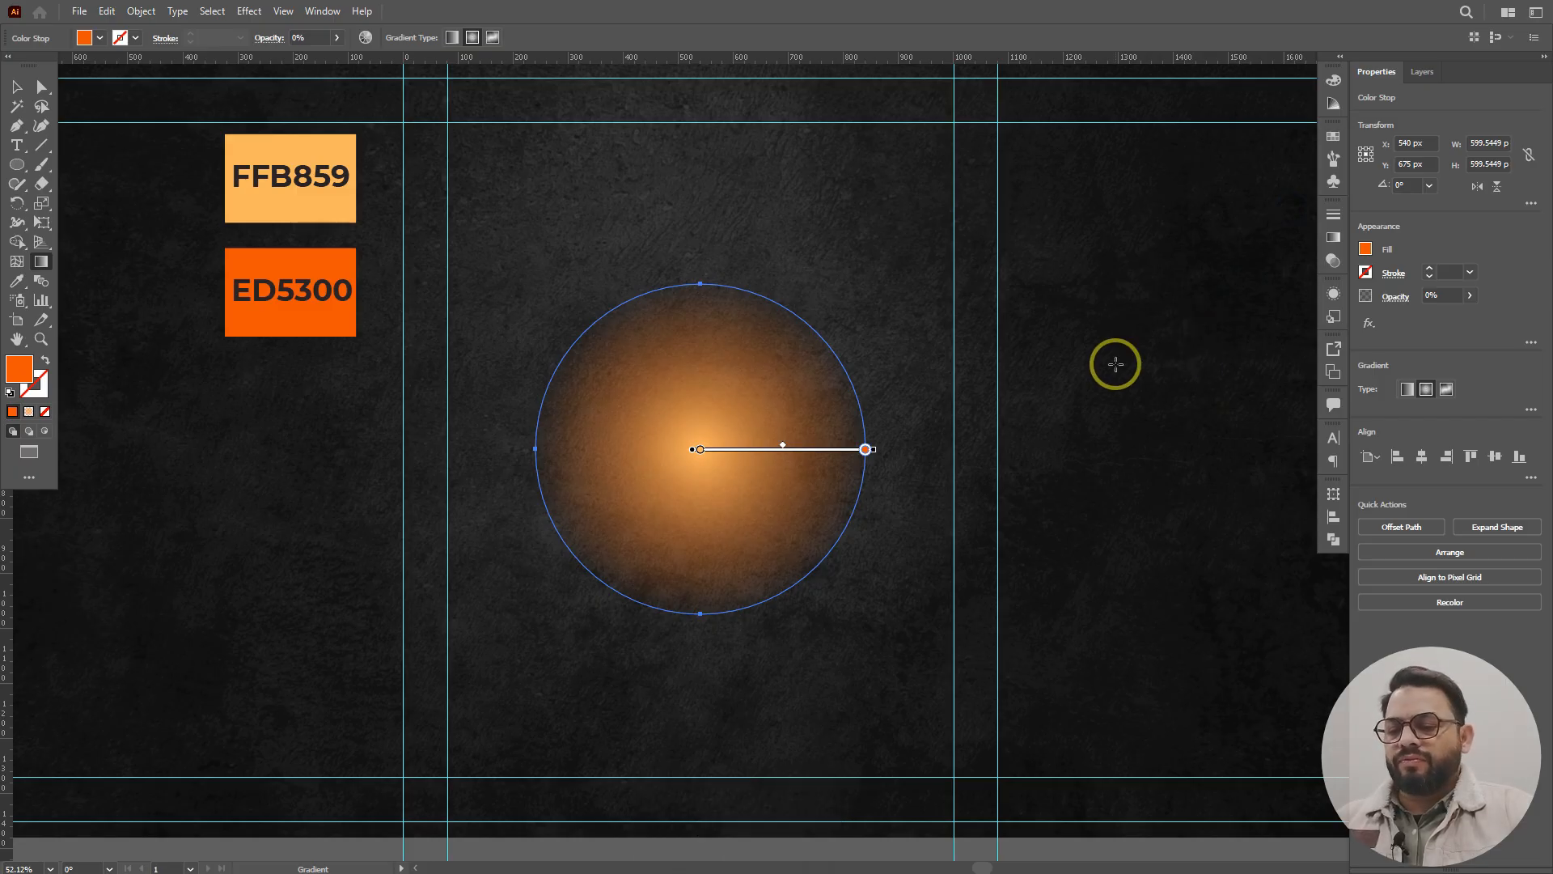
- Enlarge the glowing gradient circle proportionally from its center to about 674 px in diameter
key("v")
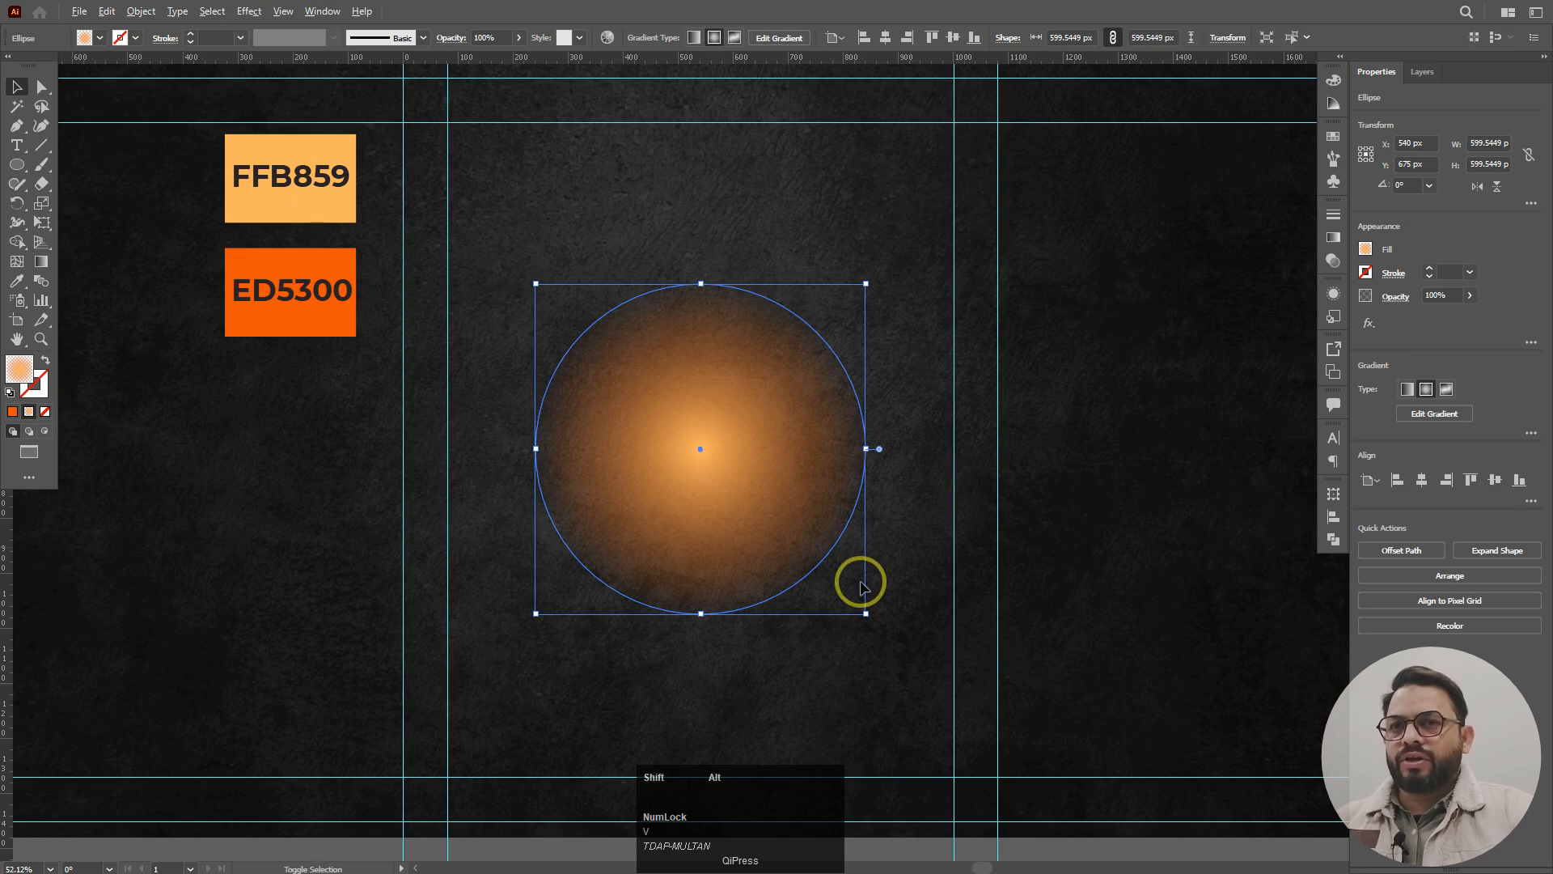
left_click_drag(866, 615, 887, 636)
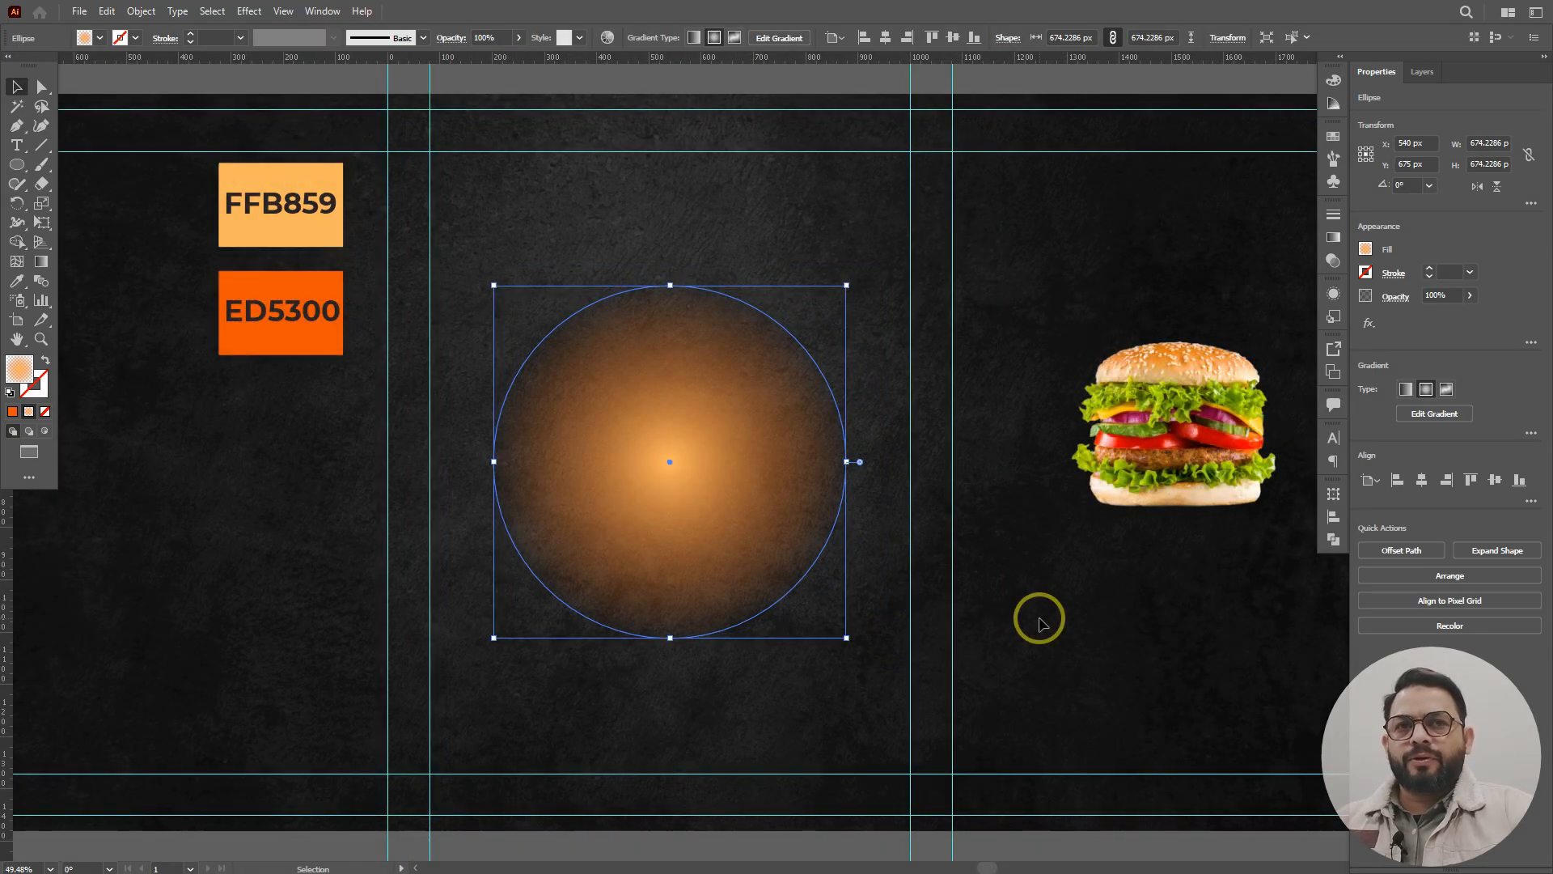
- Embed the burger image and center it on the artboard over the glow, scaled proportionally to about 674 px wide
left_click(1189, 397)
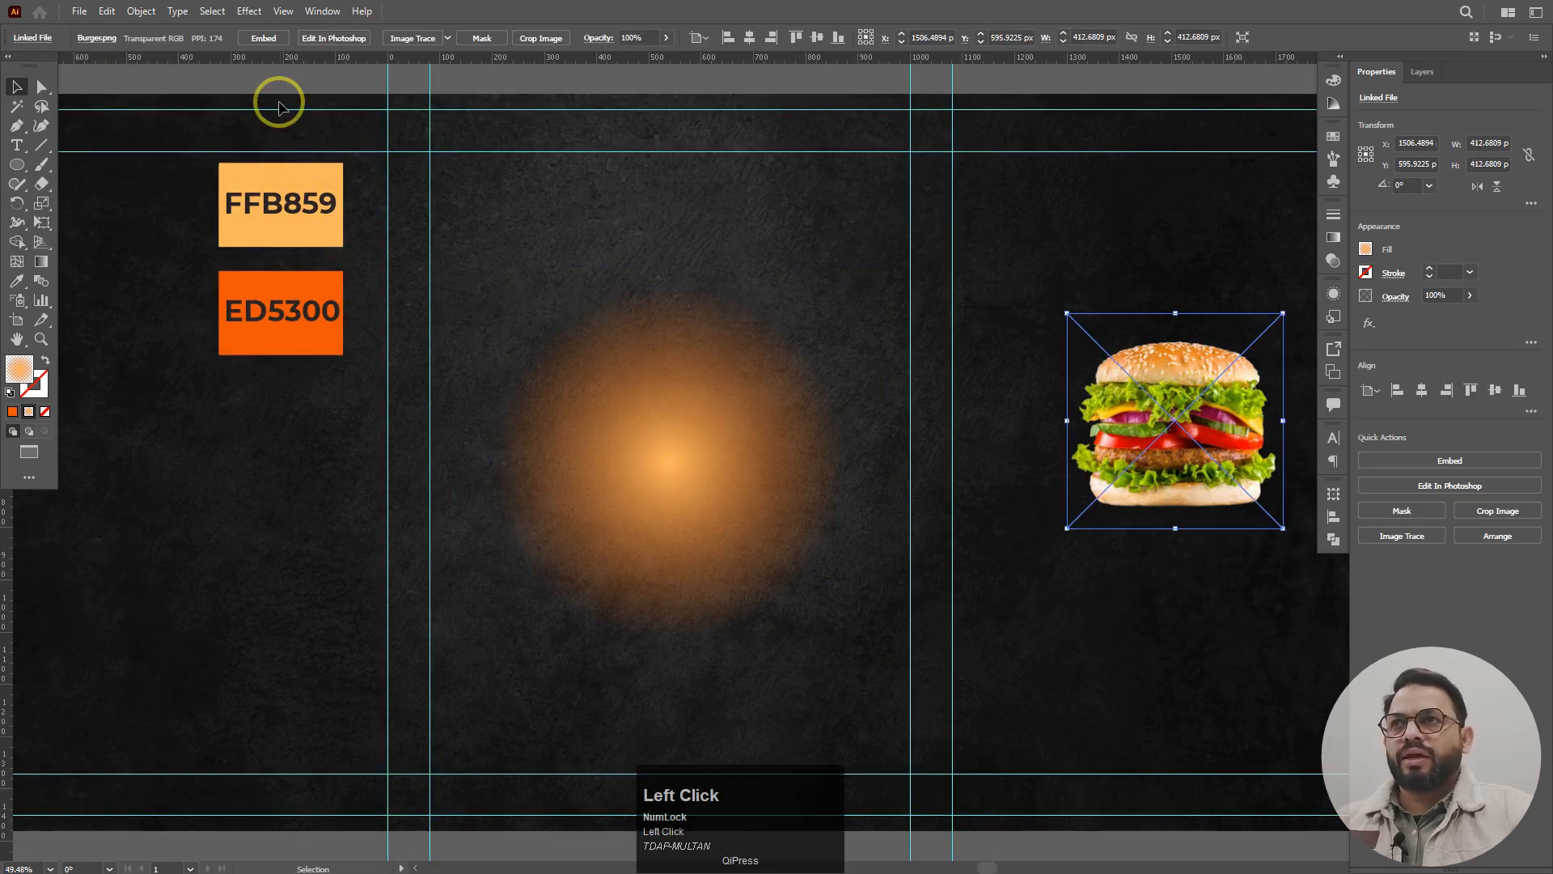
left_click(263, 38)
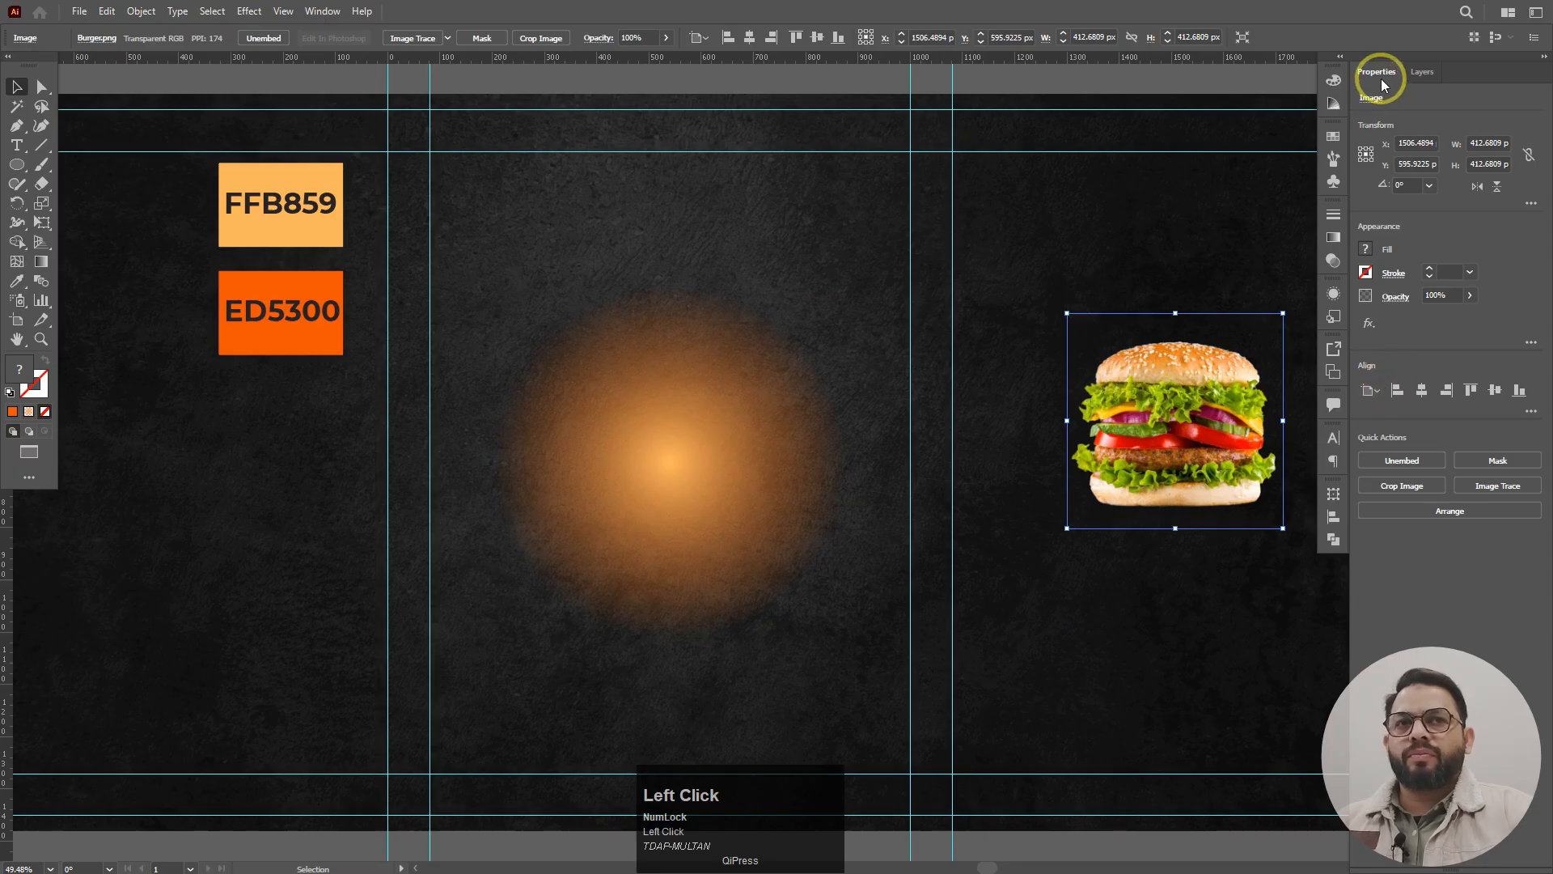
left_click(1429, 390)
left_click(1497, 390)
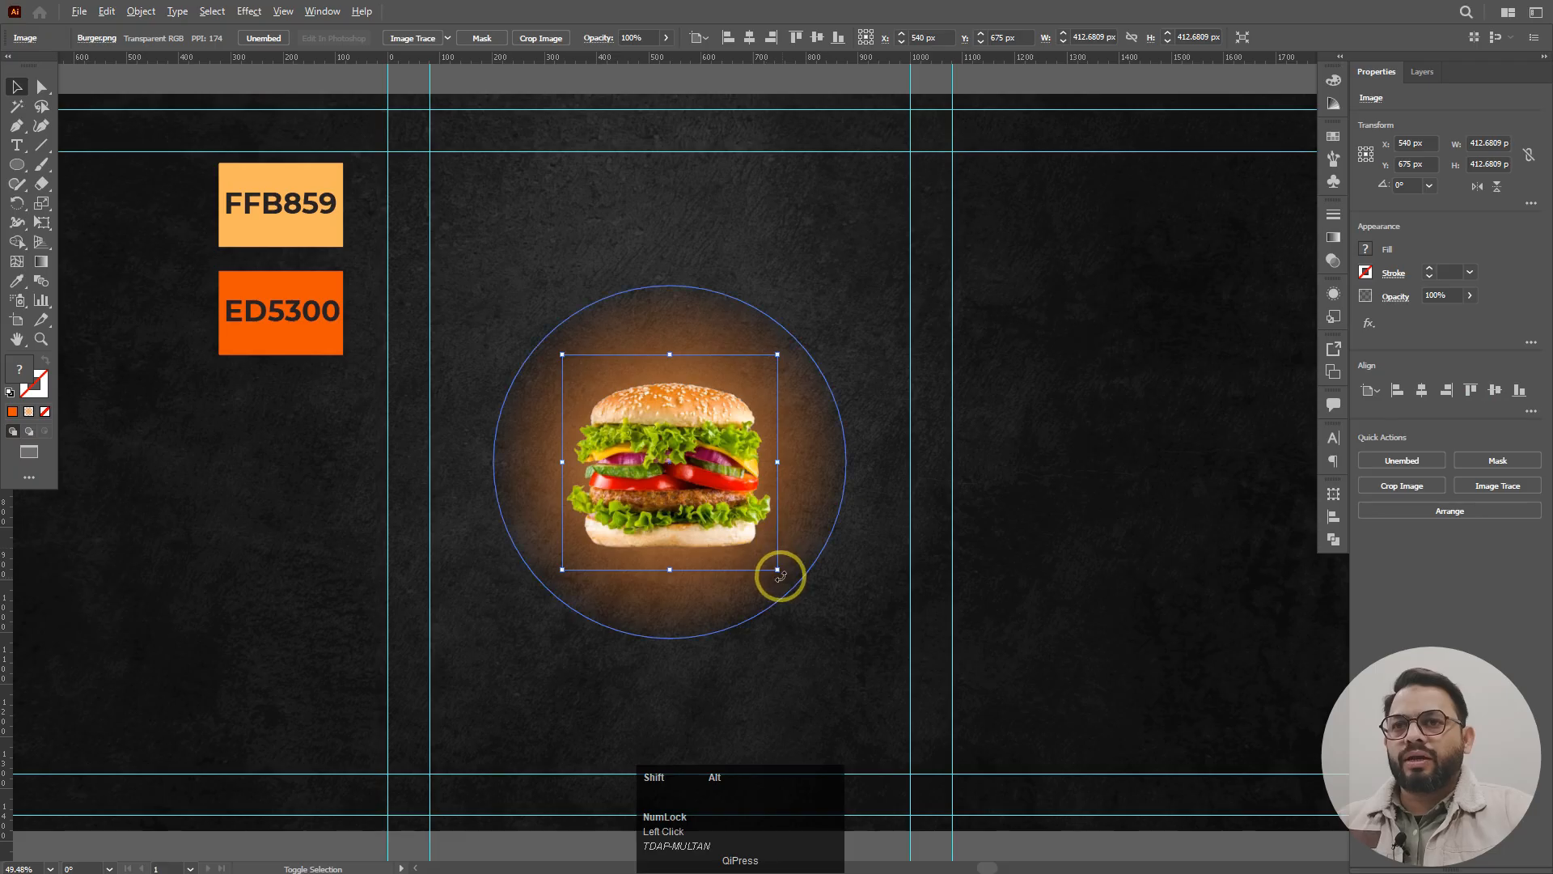
left_click_drag(777, 570, 842, 639)
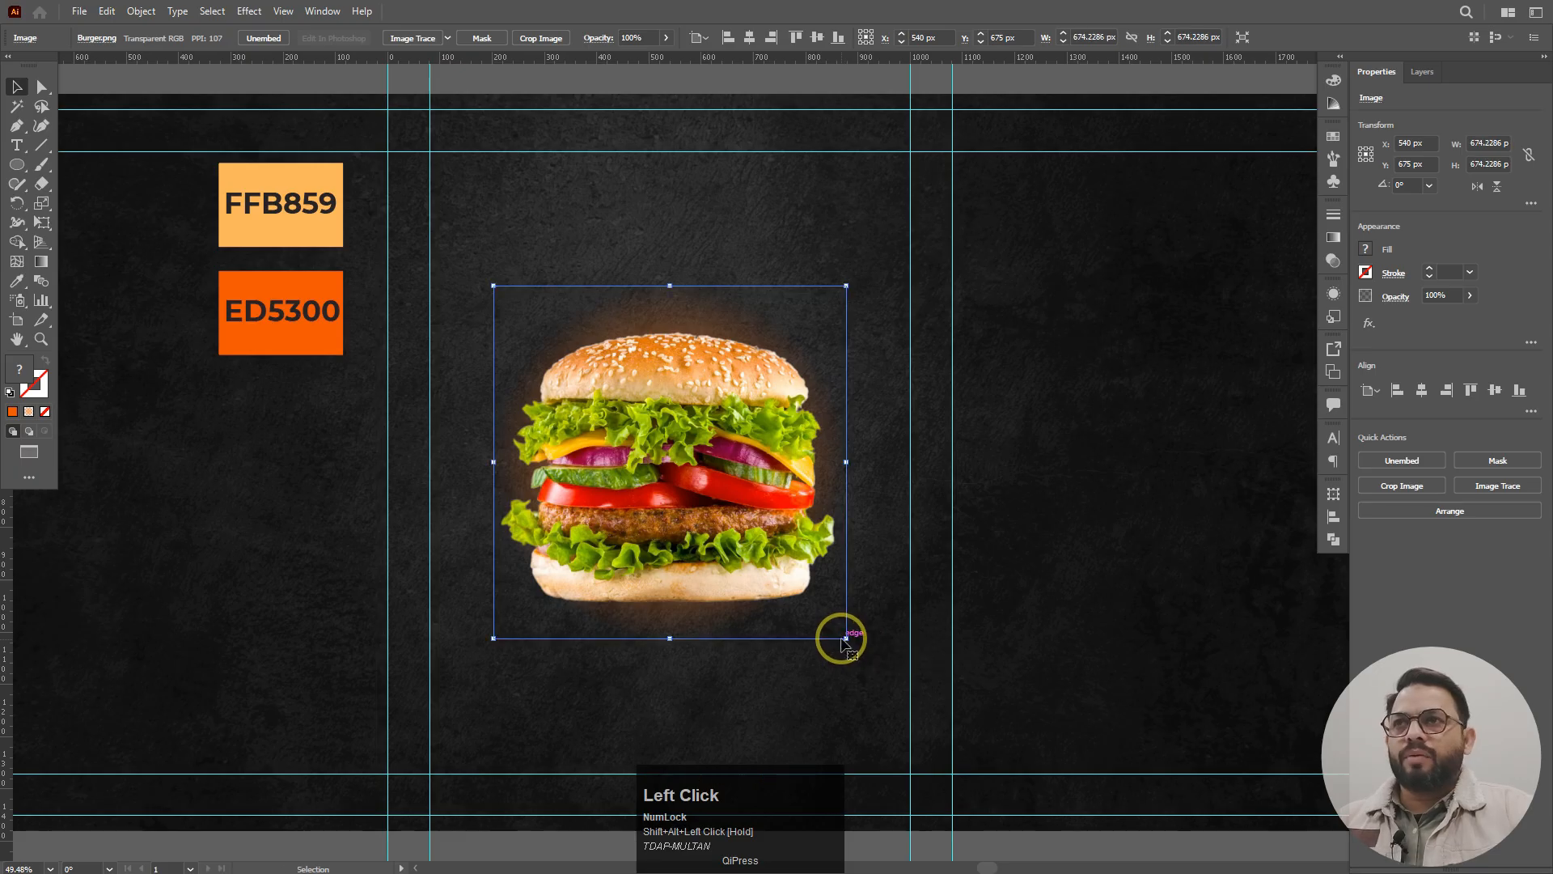
- Apply a Multiply drop shadow to the burger with 75% opacity, 0 px X offset, 10 px Y offset and 10 px blur
left_click(250, 11)
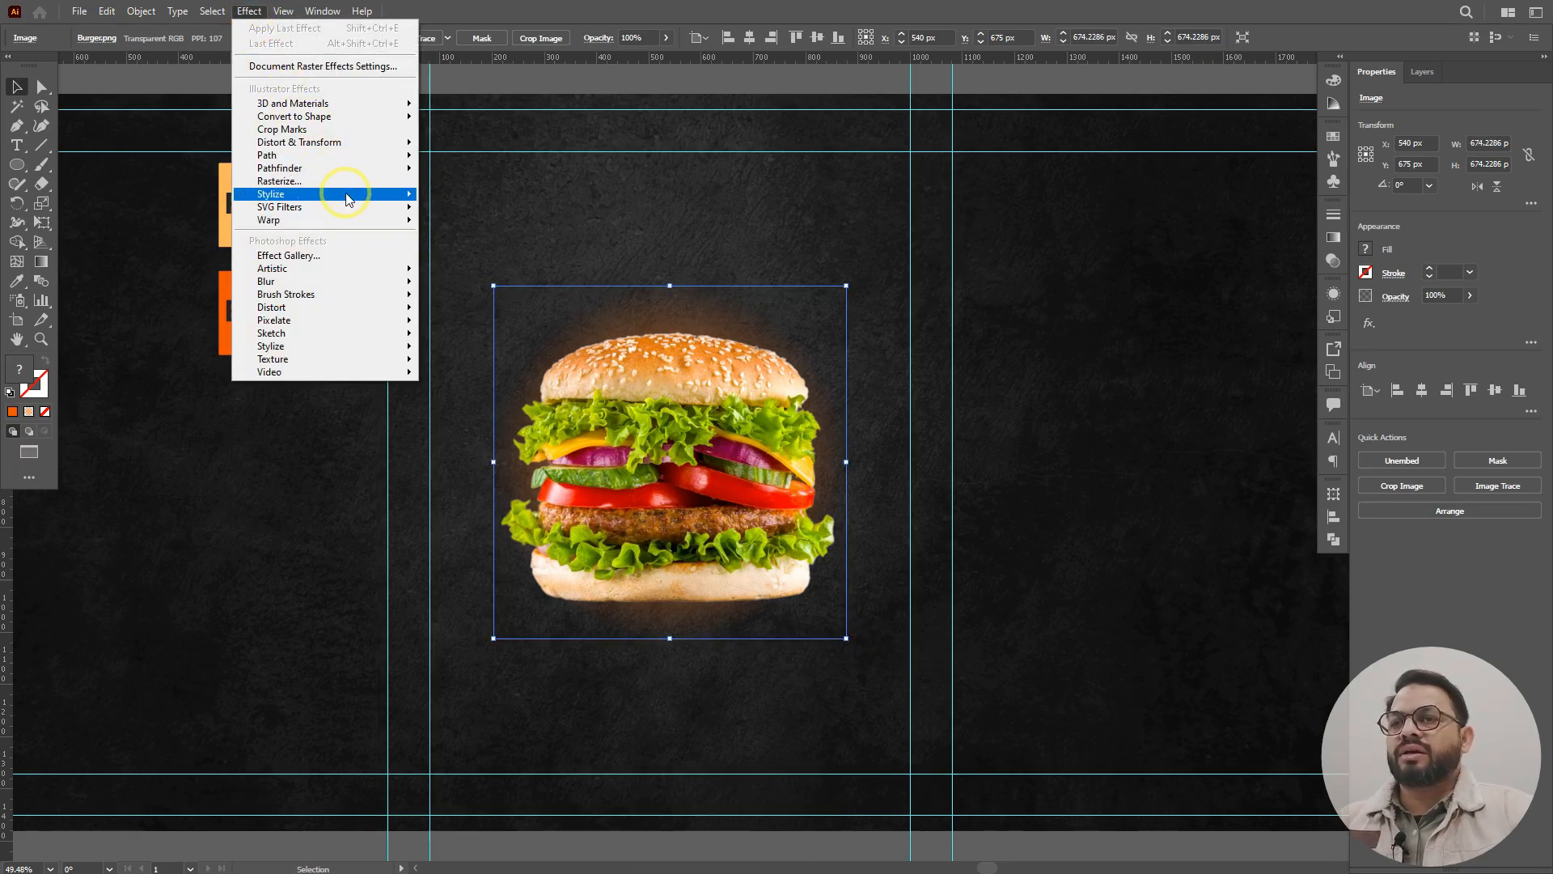
mouse_move(350, 200)
left_click(474, 199)
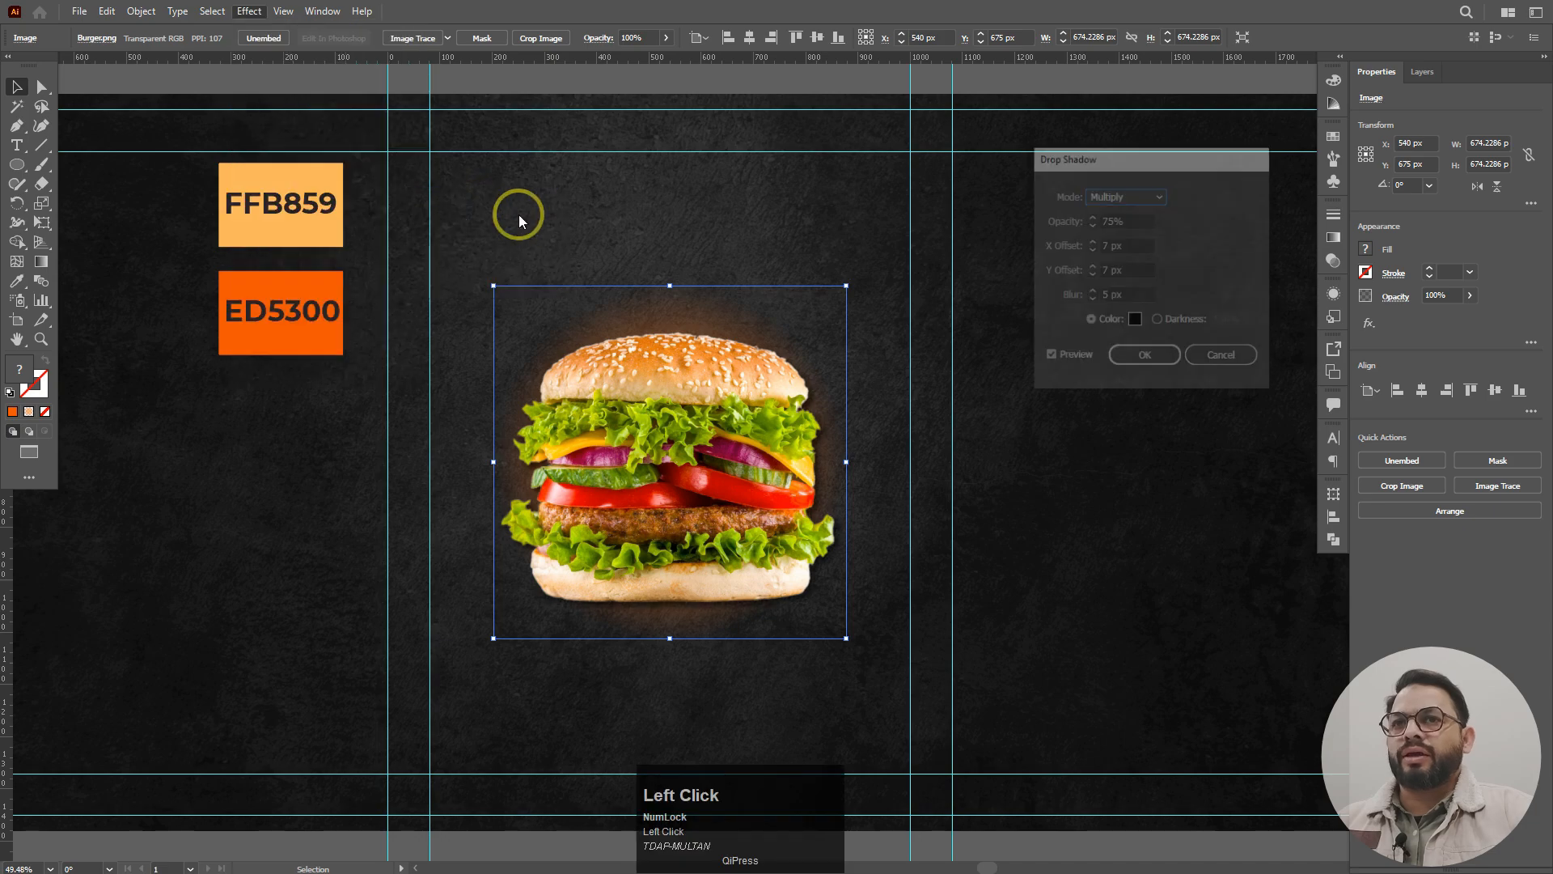
left_click_drag(1097, 156, 984, 346)
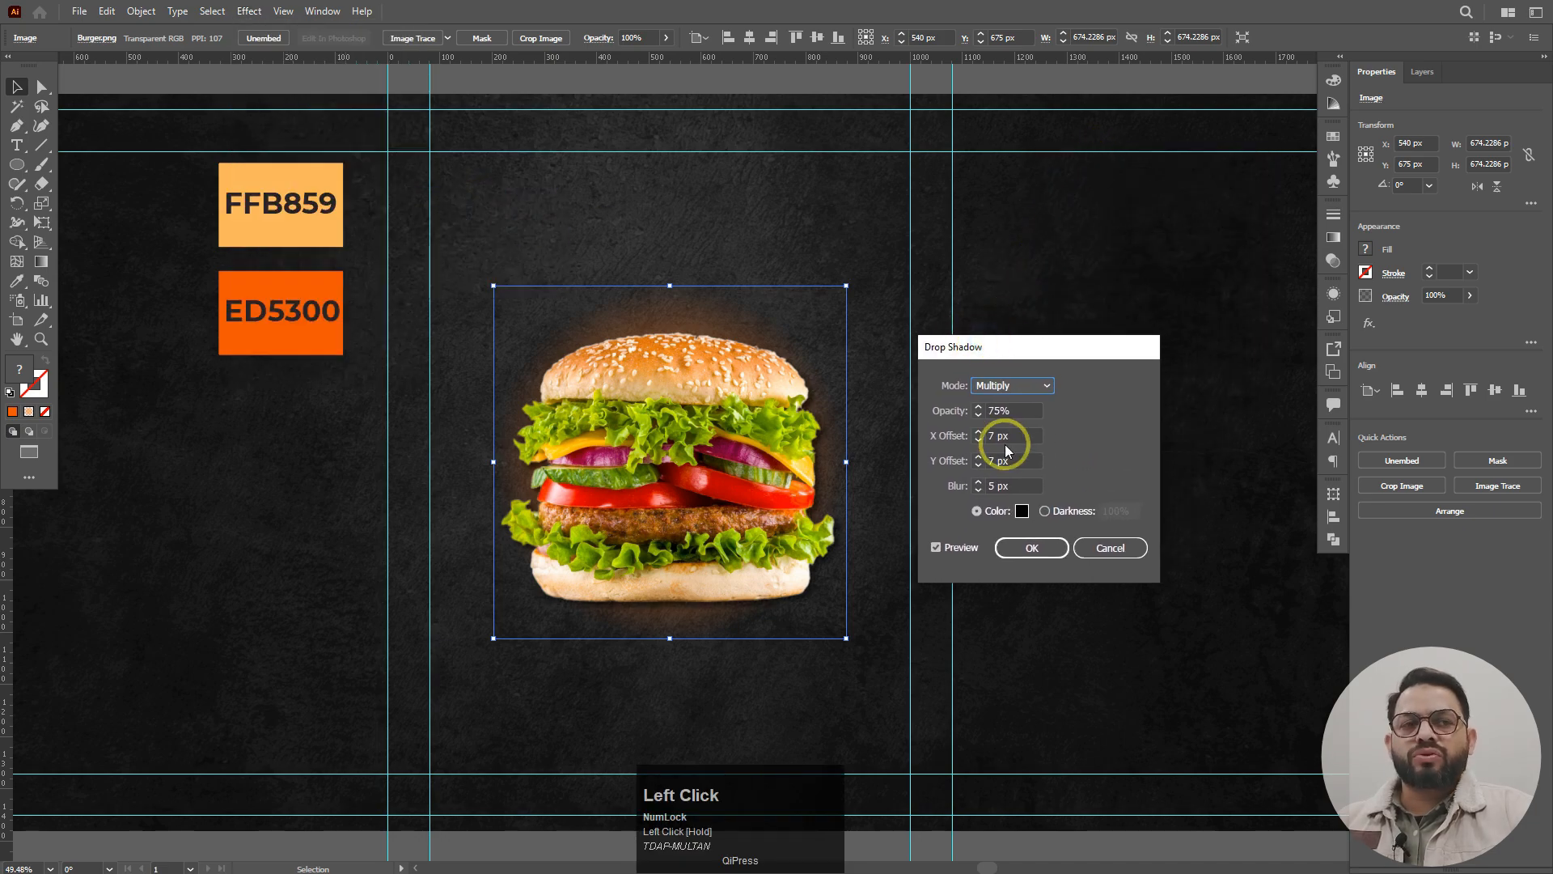
left_click_drag(1018, 439, 983, 443)
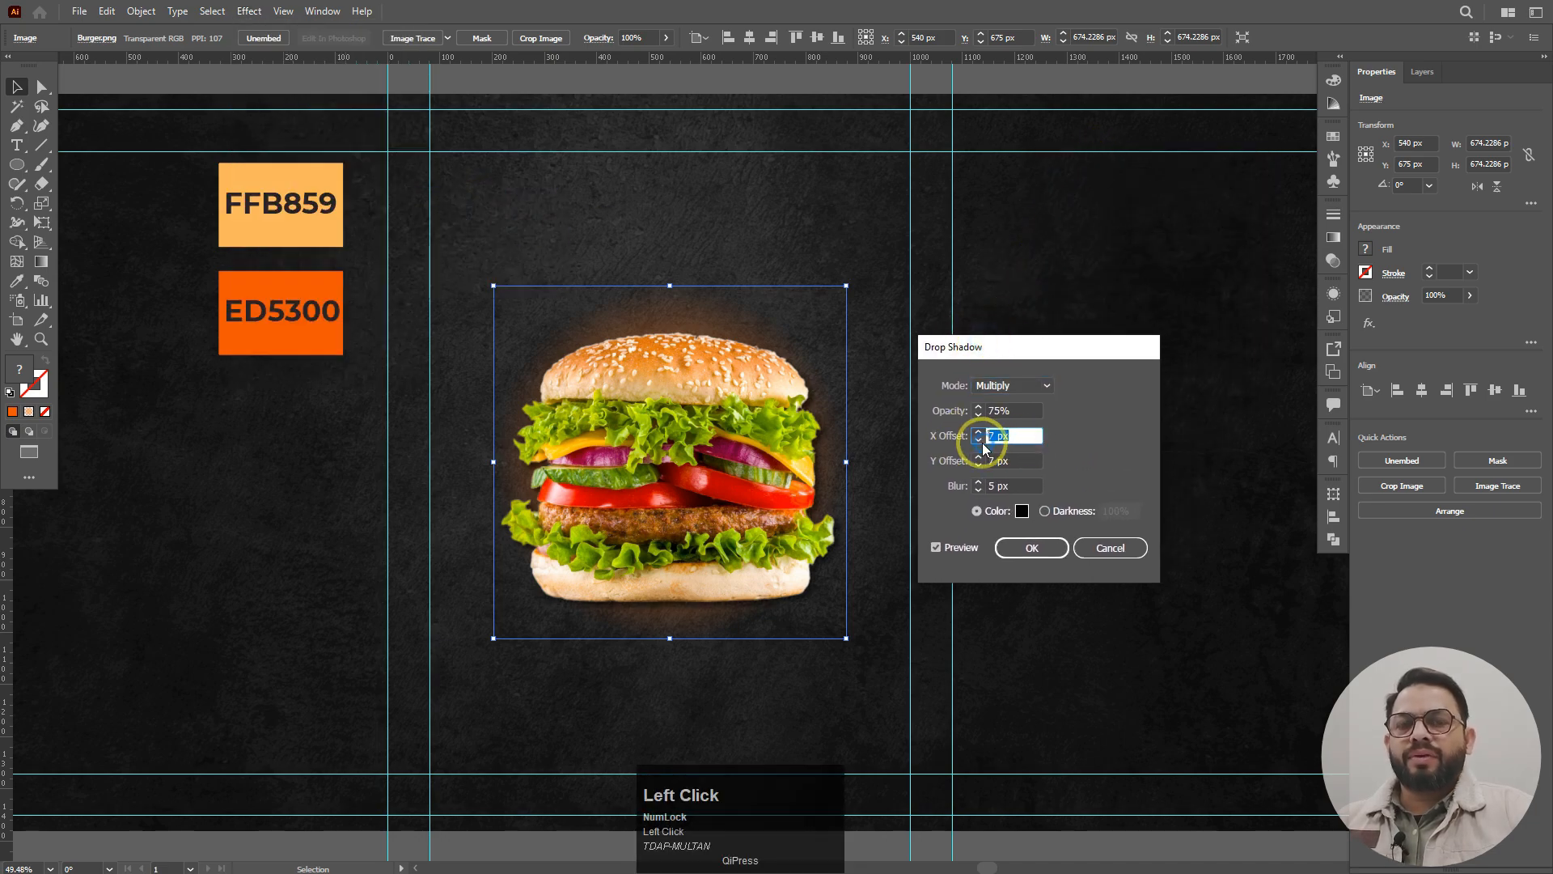
type("0")
key("Tab")
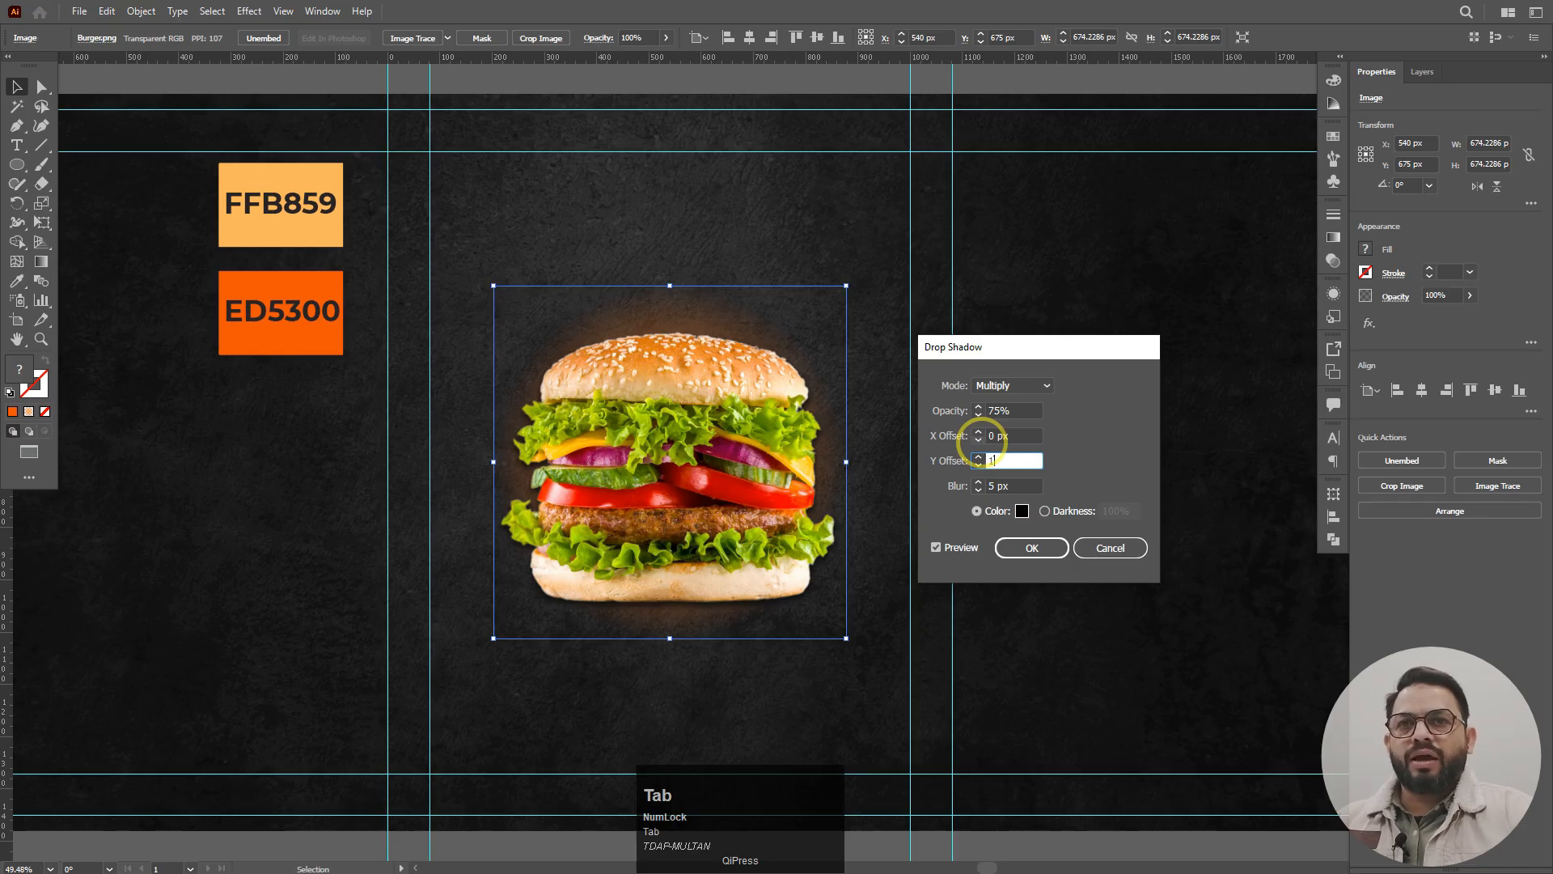
type("10")
key("Tab")
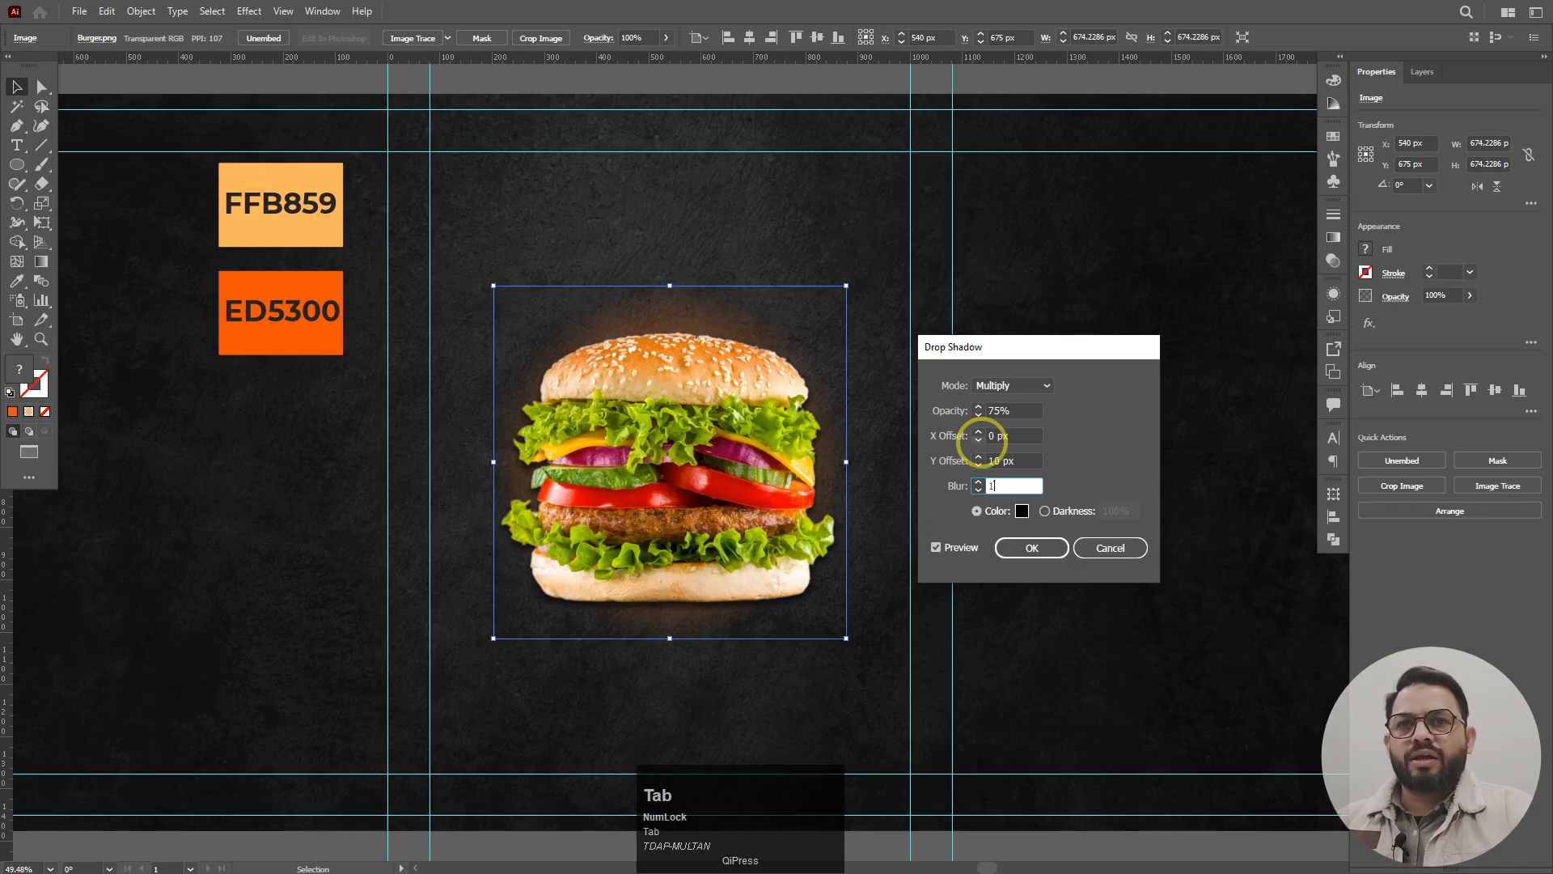
key("Tab")
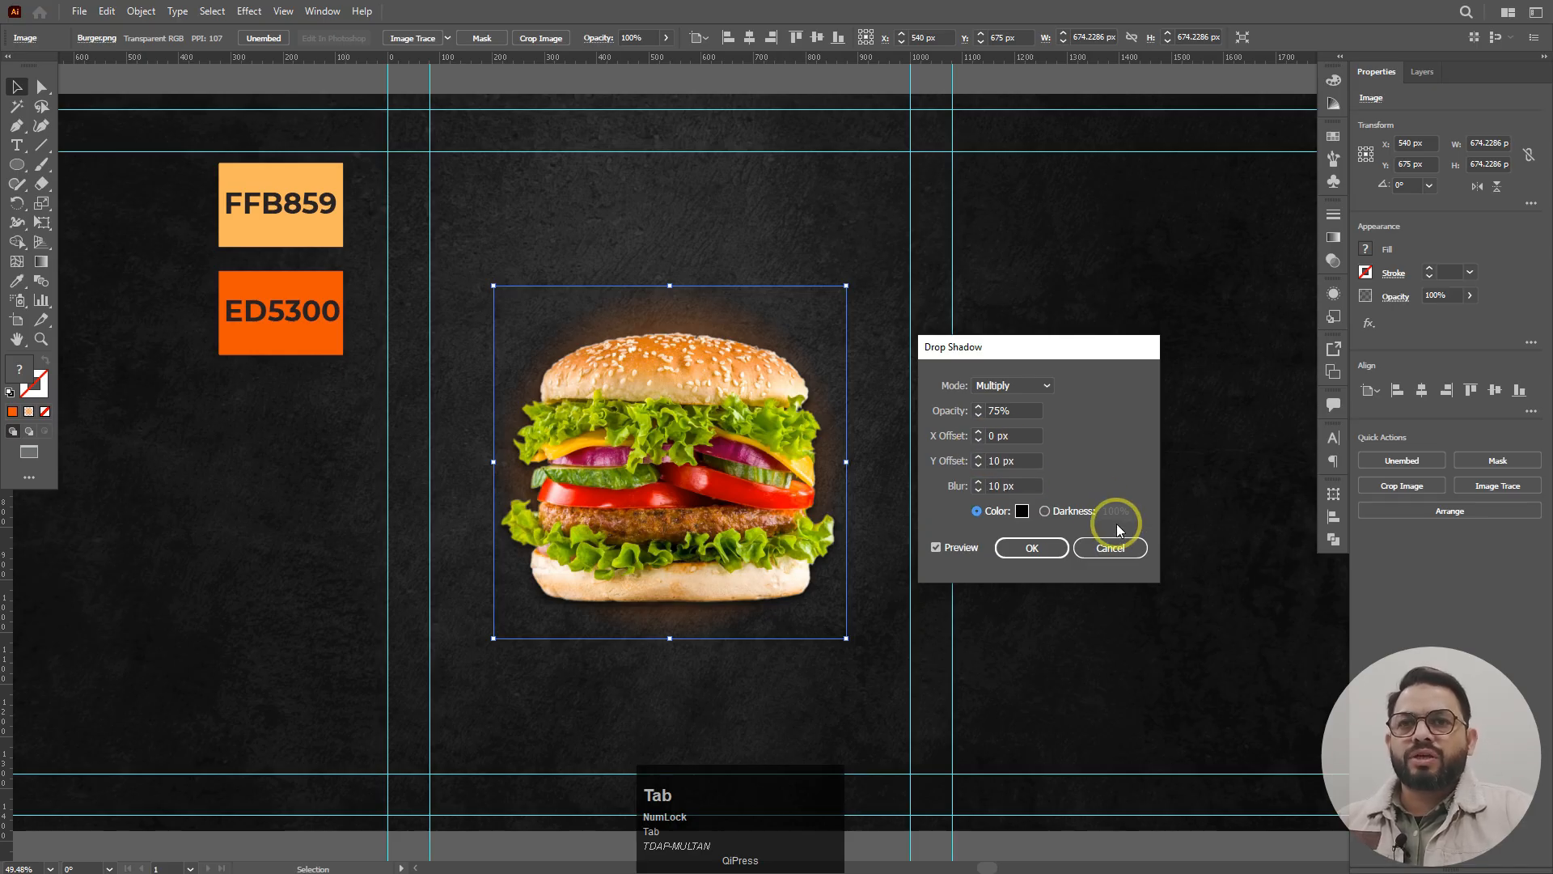
left_click(1031, 546)
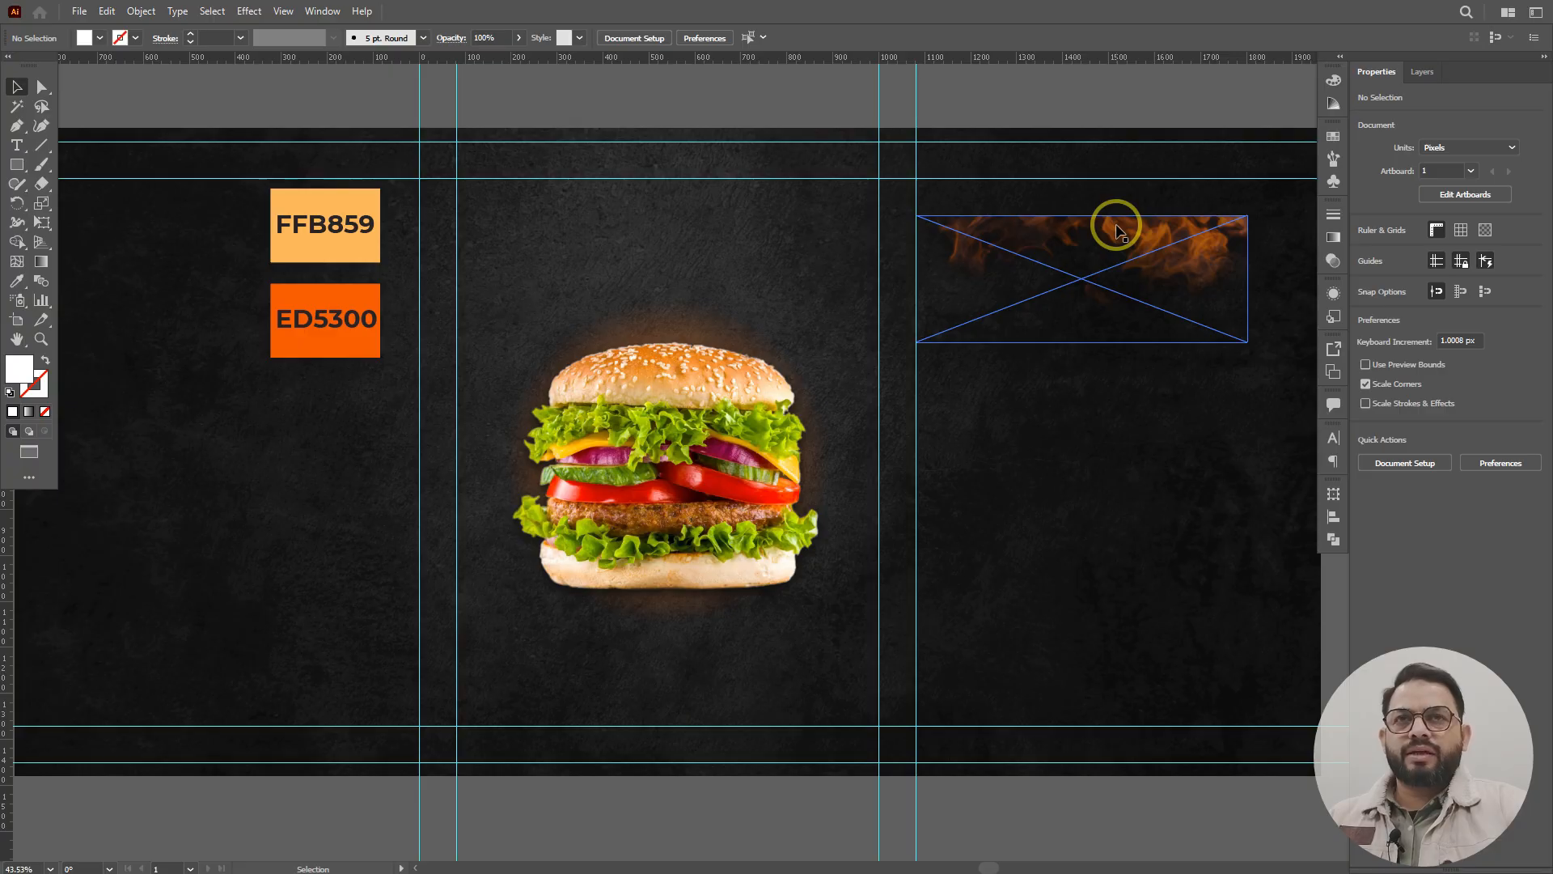
- Embed the fire image and align it to the horizontal center and top edge of the artboard
left_click(1119, 232)
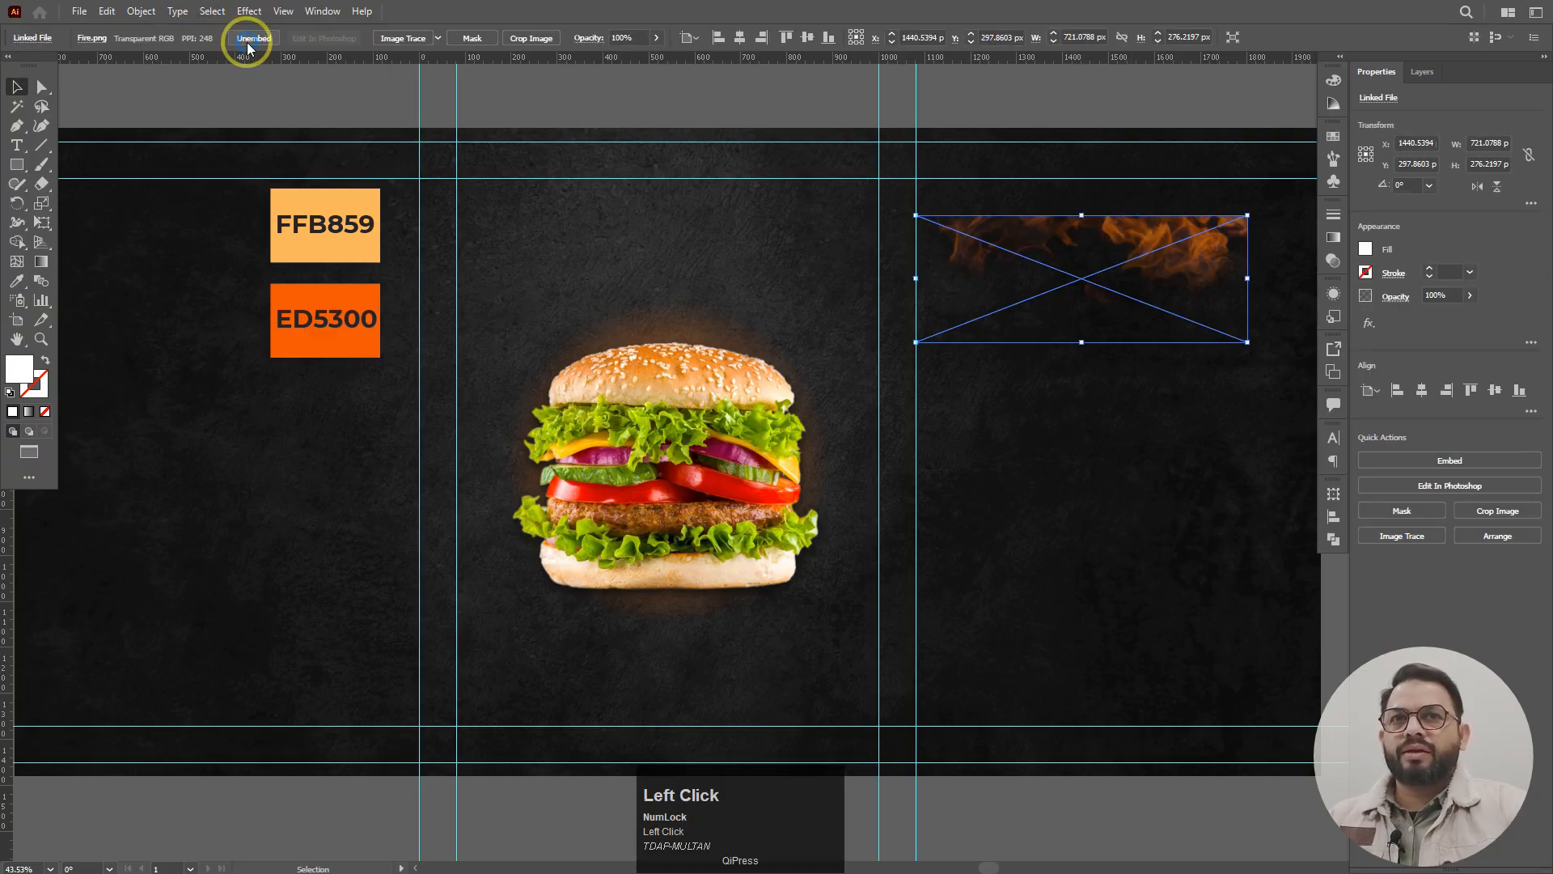
left_click(249, 40)
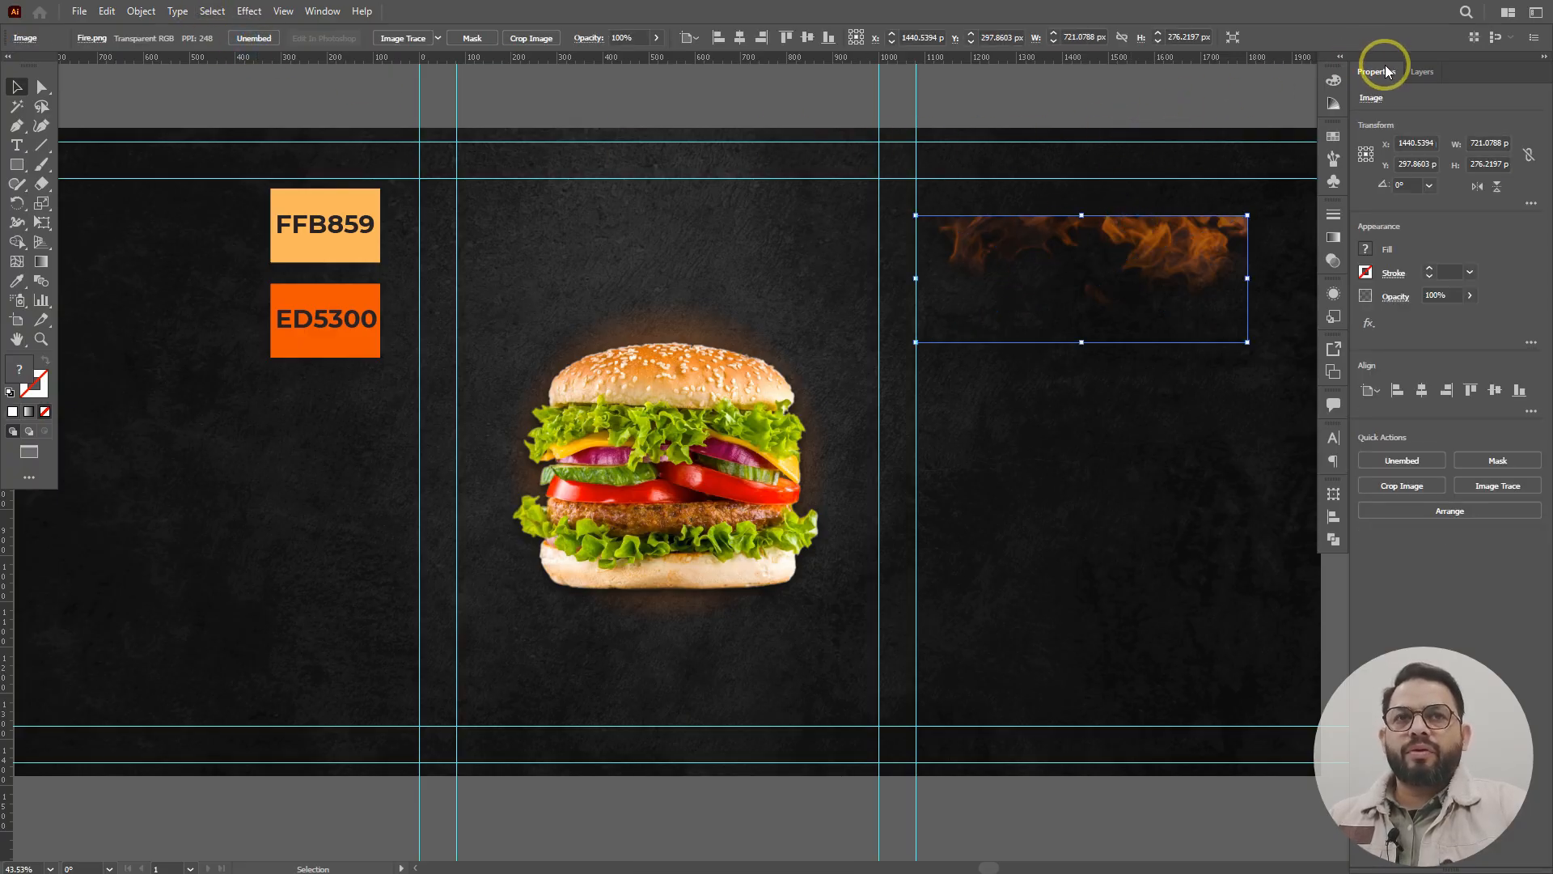
left_click(1423, 389)
left_click(1495, 390)
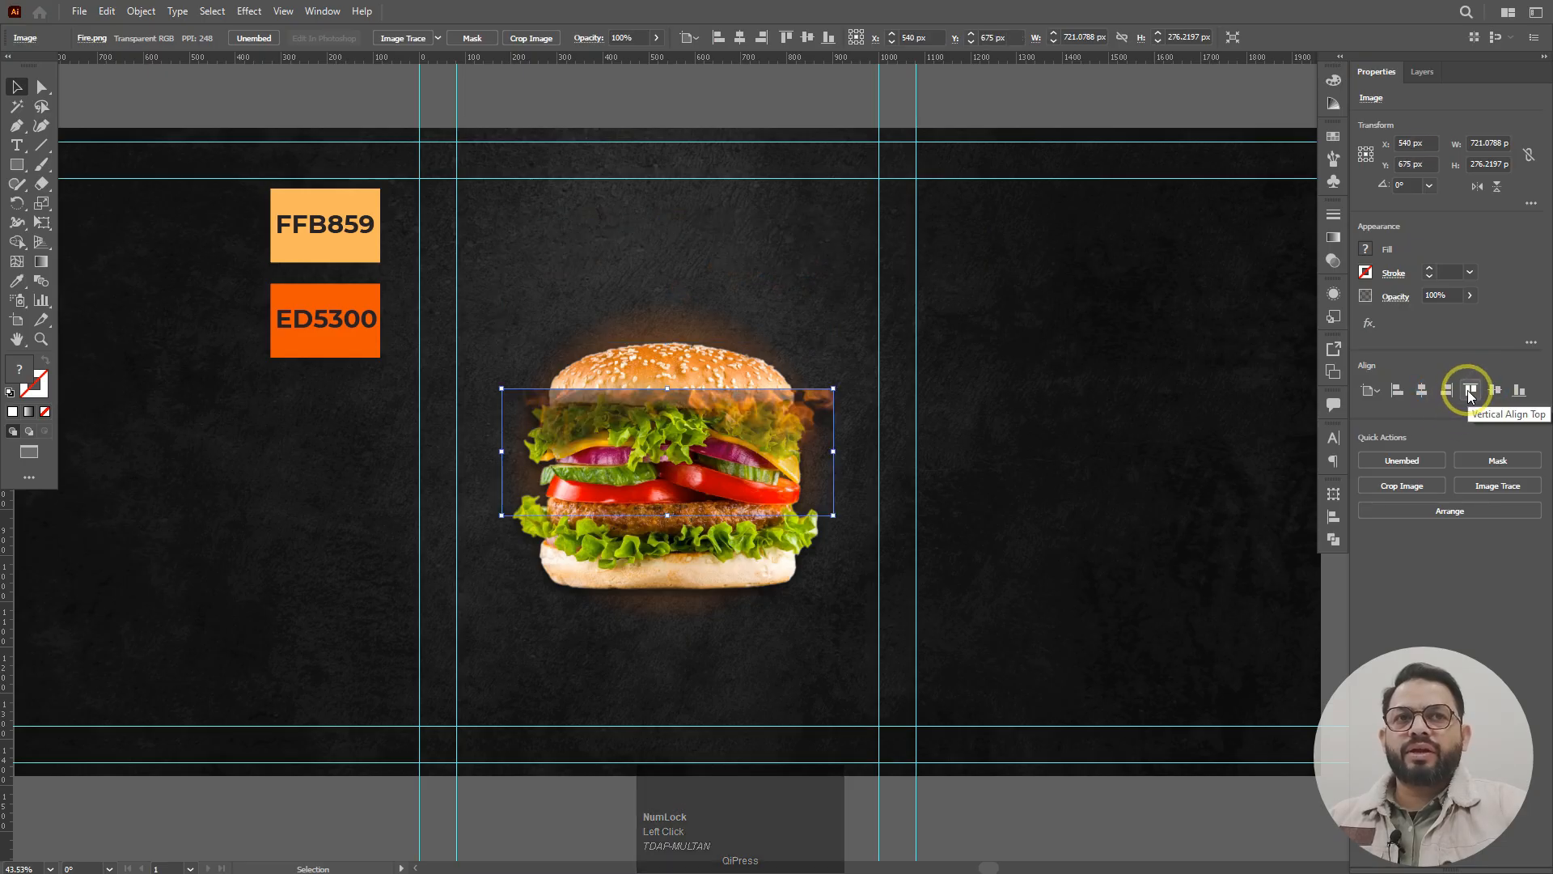
left_click(1468, 390)
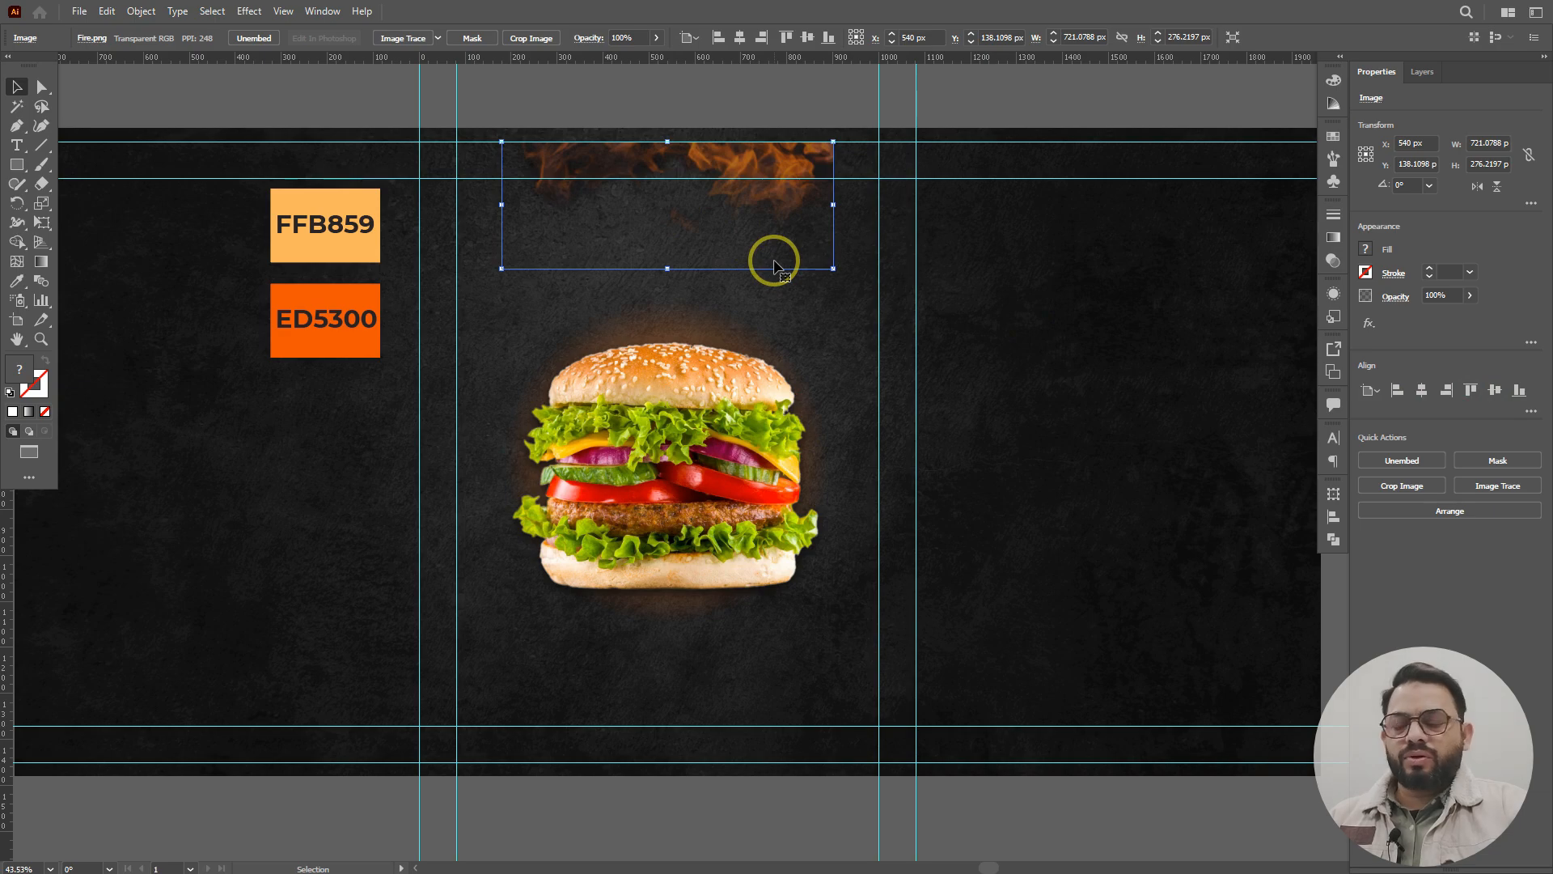
- Enlarge the fire image proportionally from its center to about 1460 px wide and shift it slightly up, overhanging the artboard's top edge
key("alt")
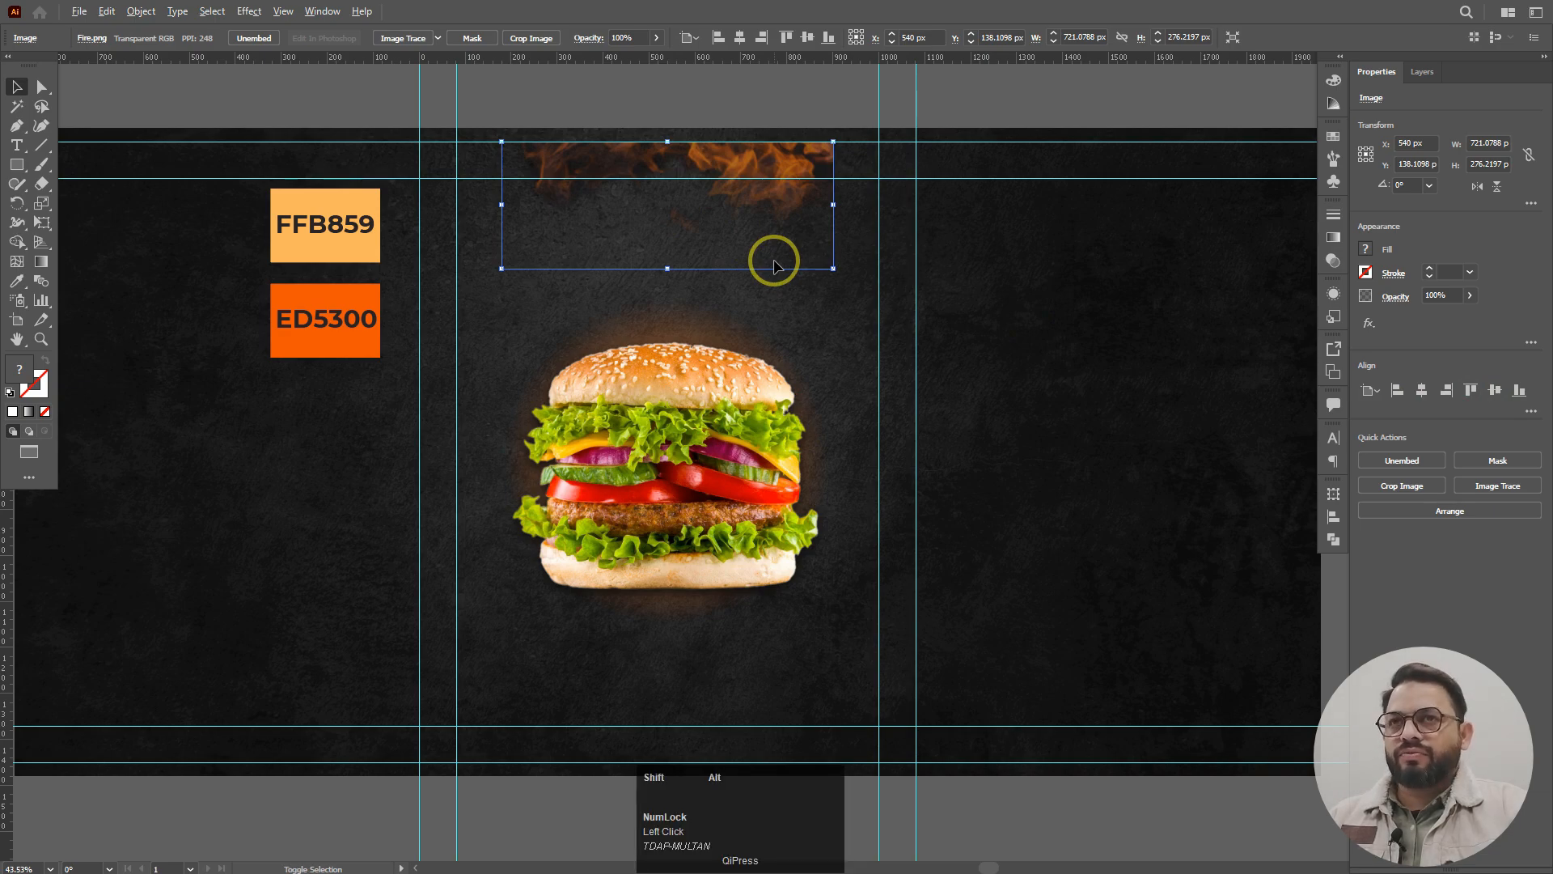
left_click_drag(832, 268, 1002, 378)
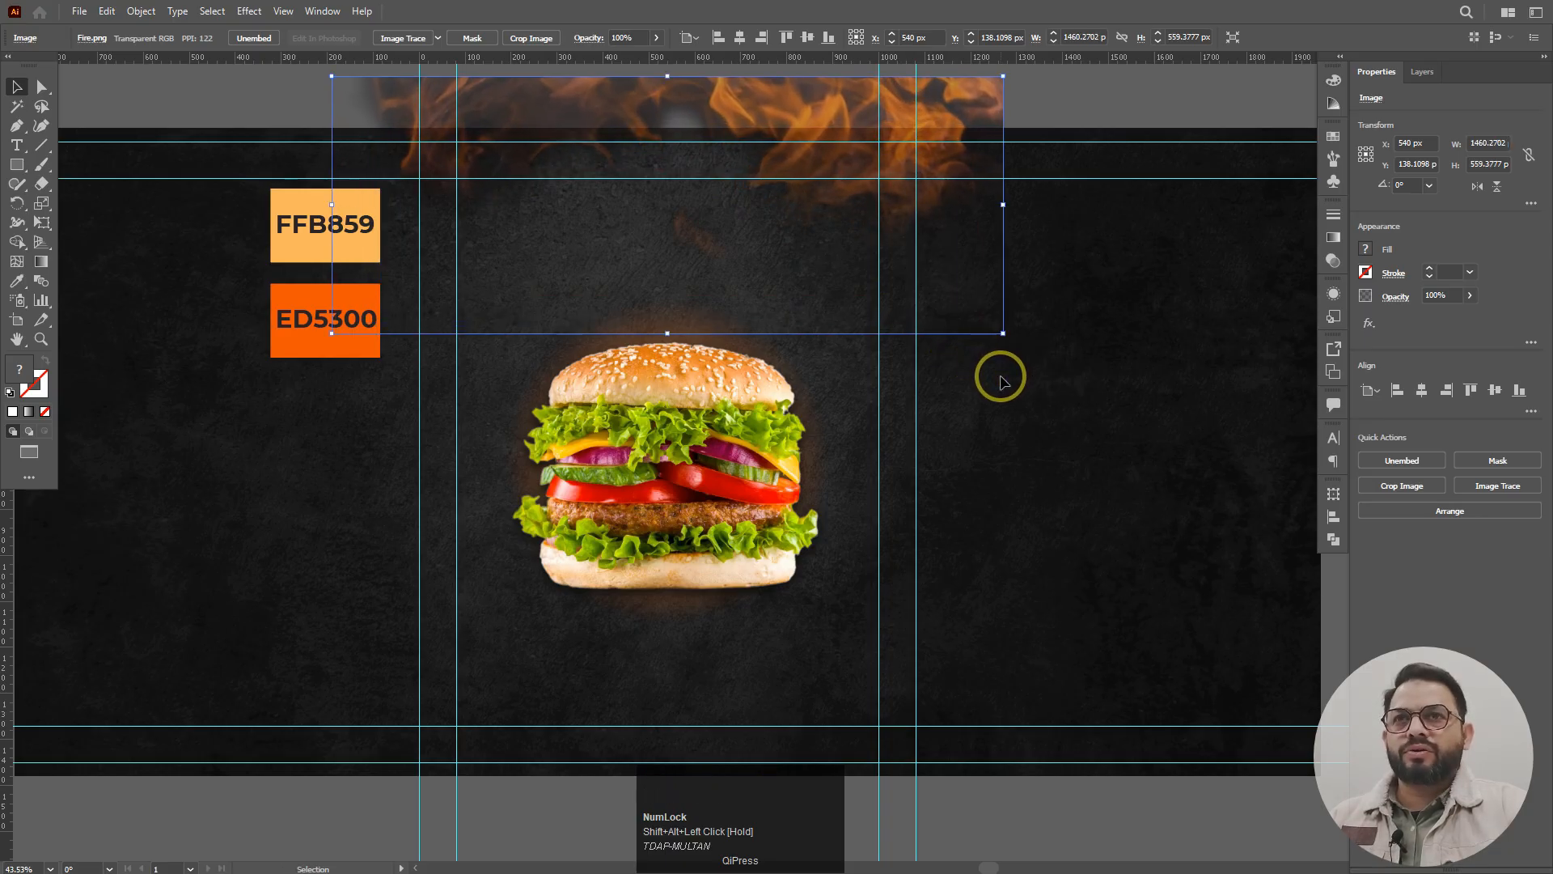
left_click_drag(808, 159, 808, 154)
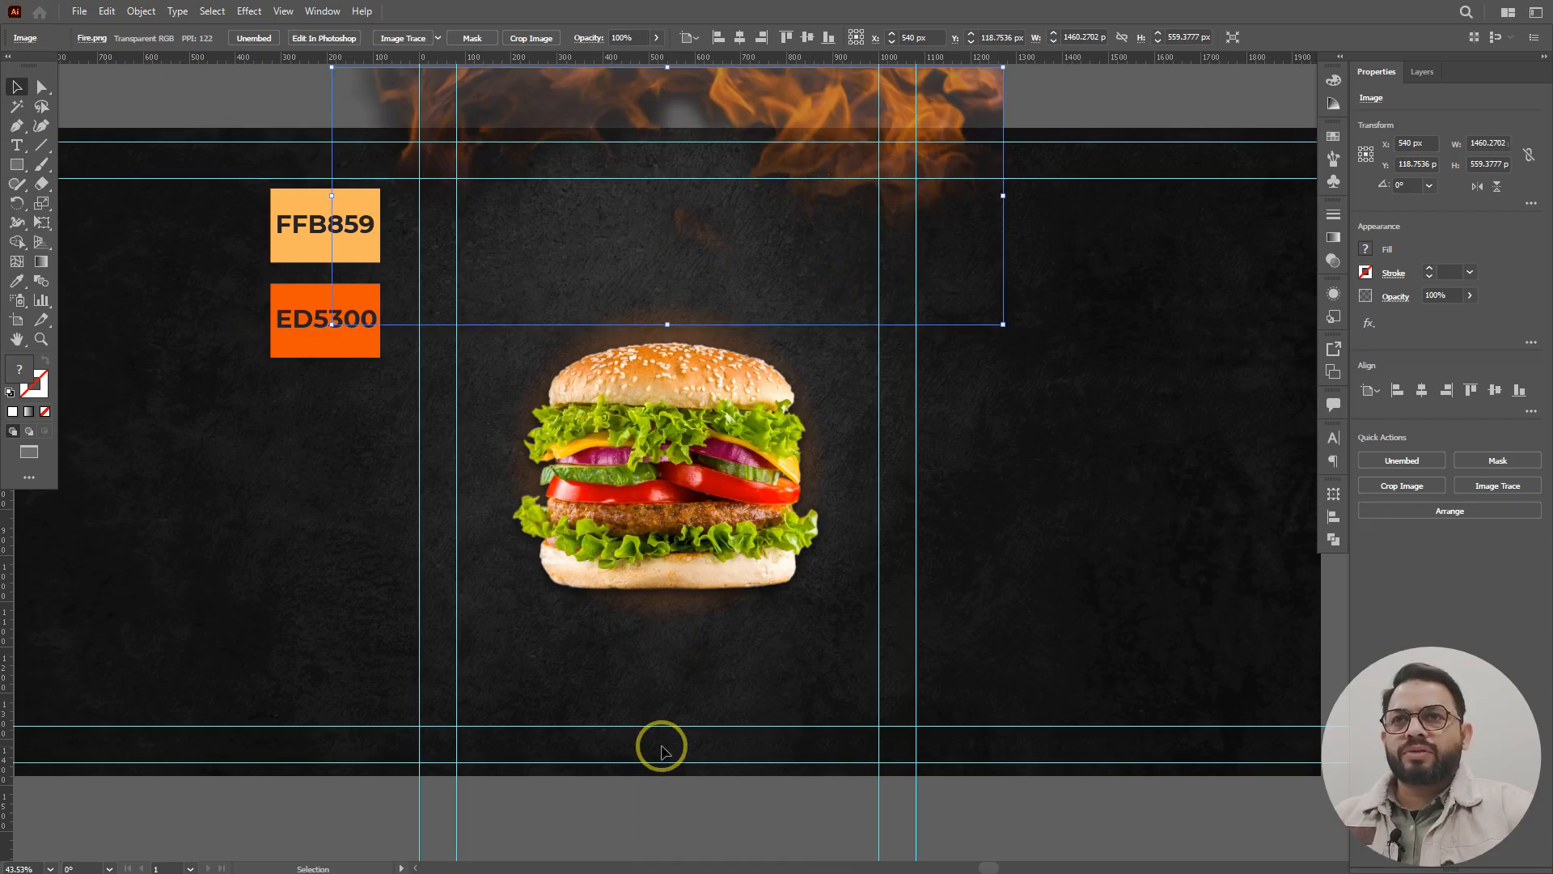
- Create a copy of the fire image reflected across the horizontal axis and place it at the artboard's bottom, overhanging the edge
right_click(606, 110)
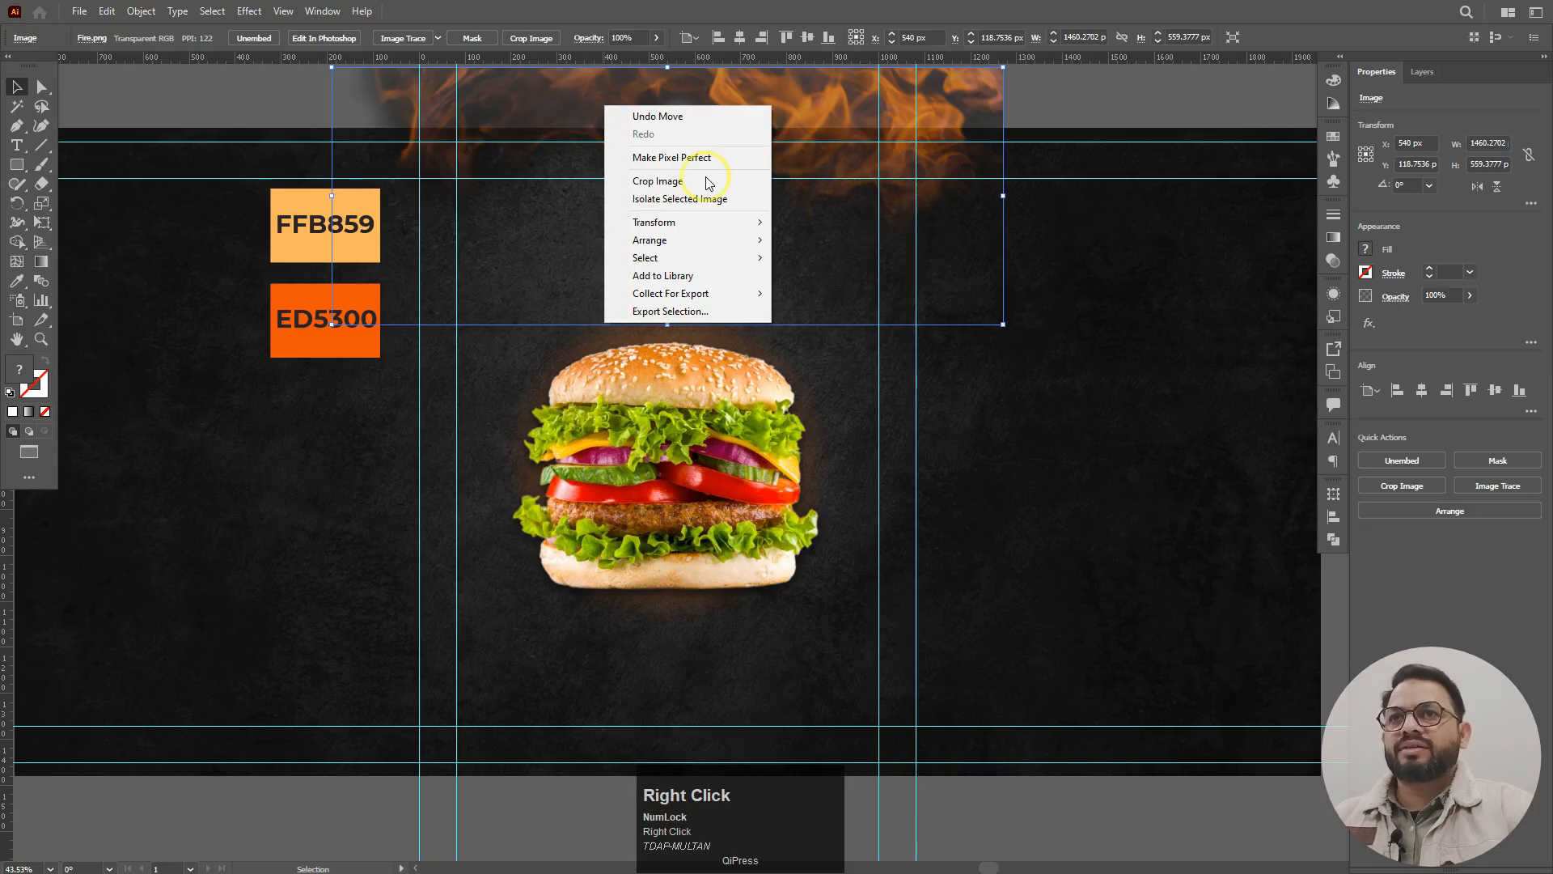
mouse_move(740, 222)
left_click(862, 282)
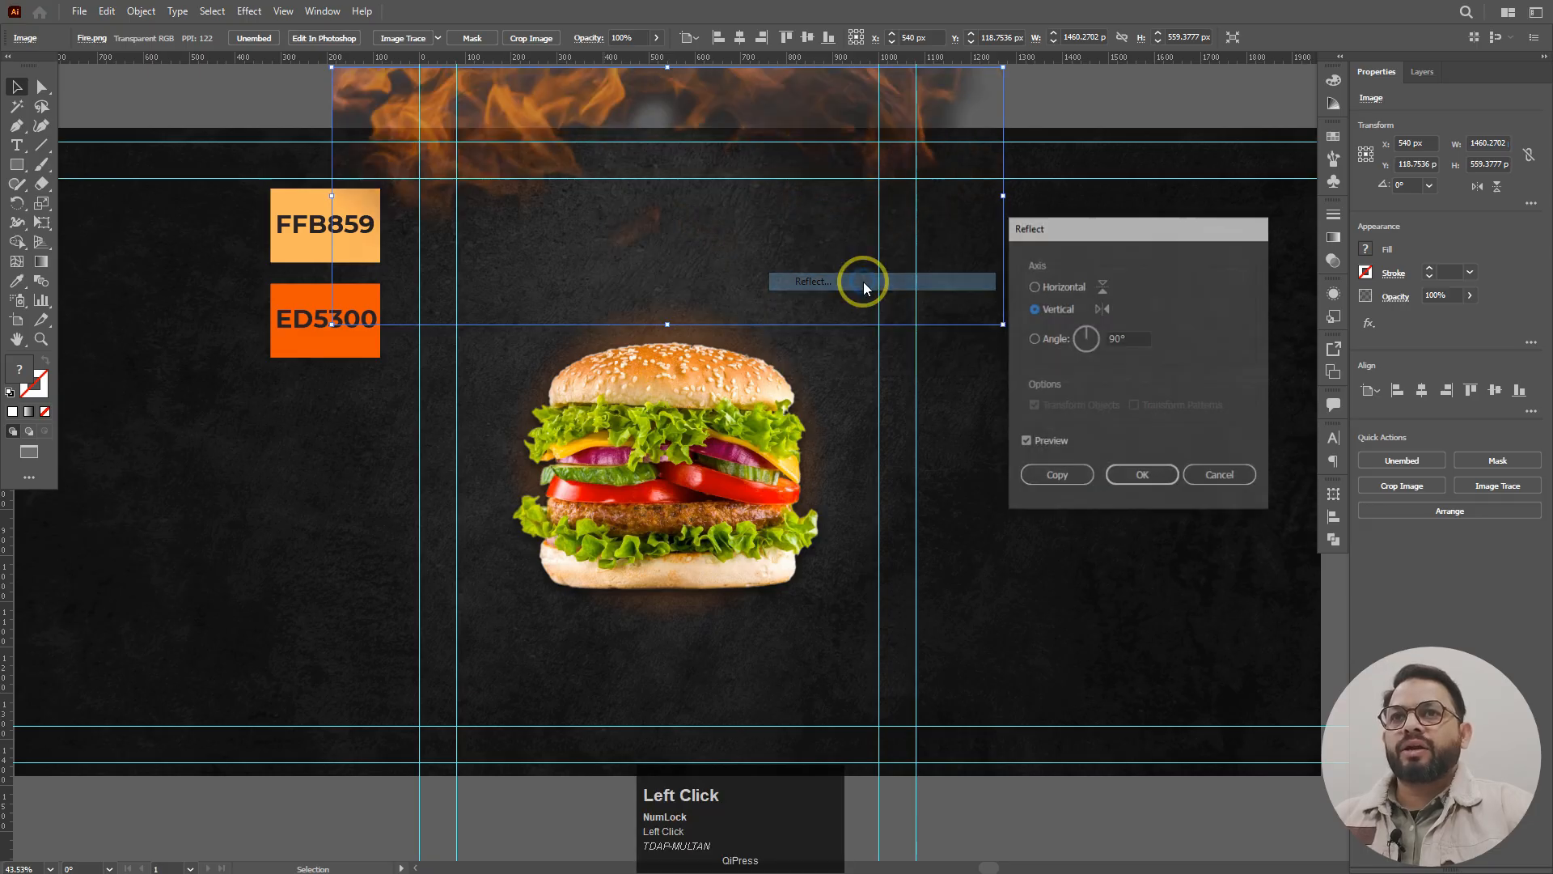
left_click(1049, 290)
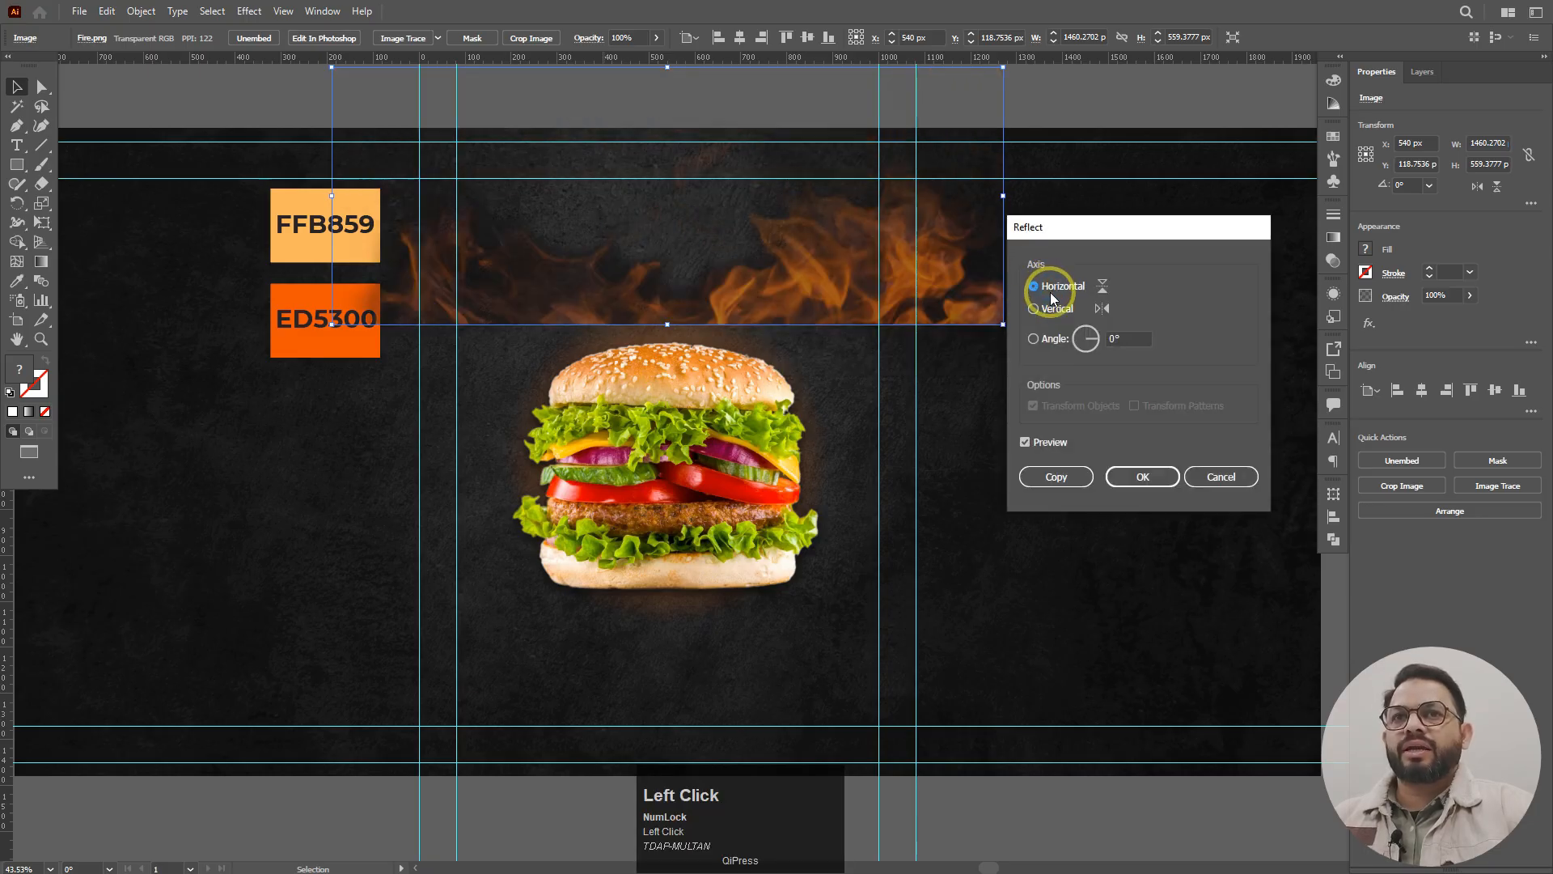
left_click(1130, 340)
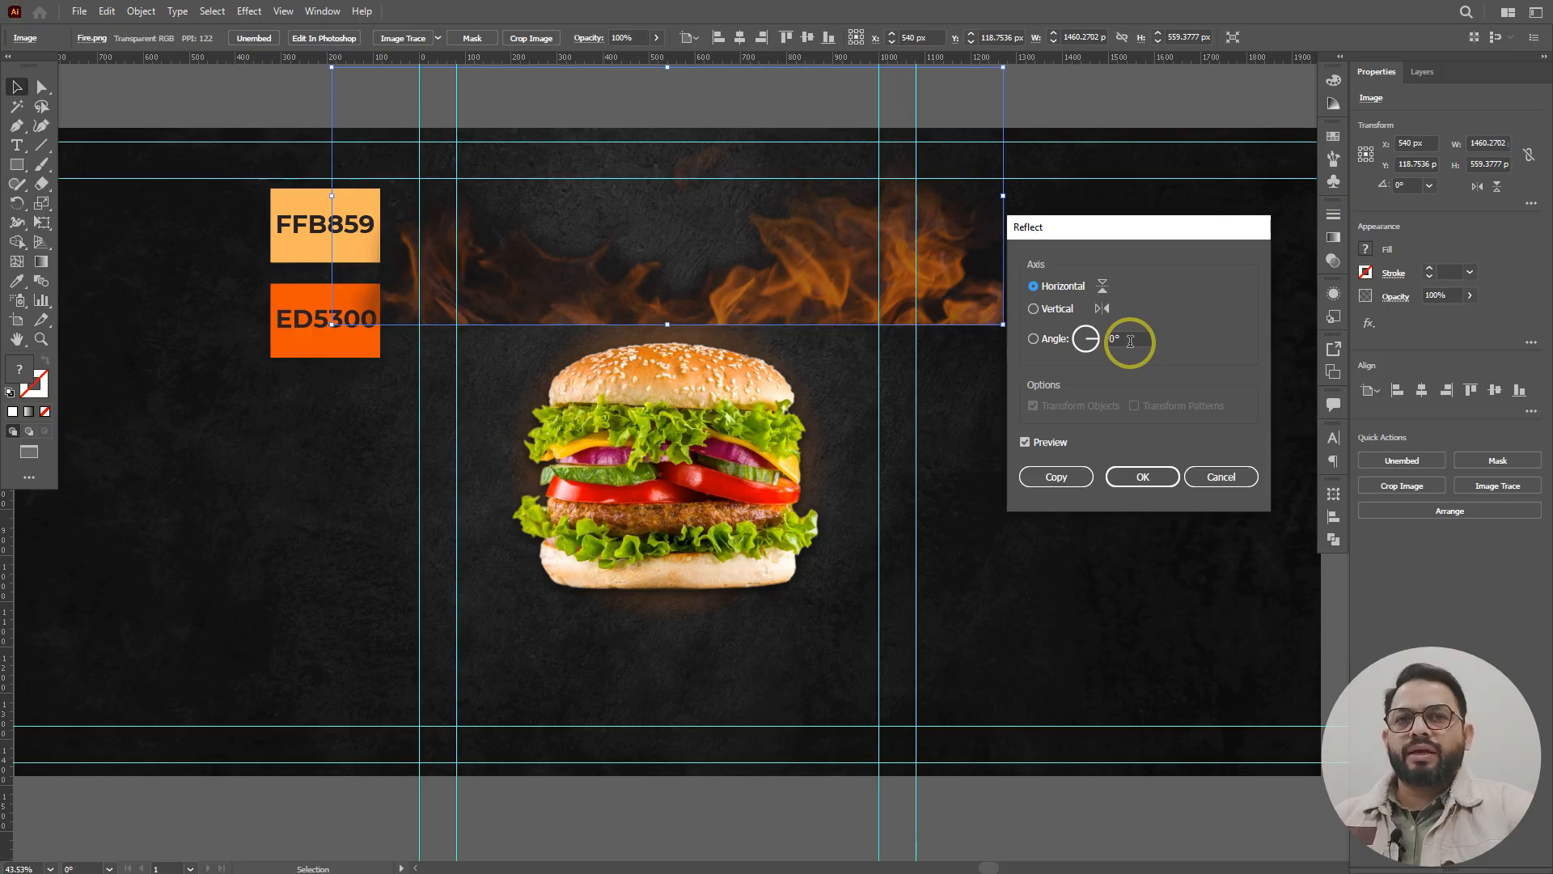
left_click(1045, 479)
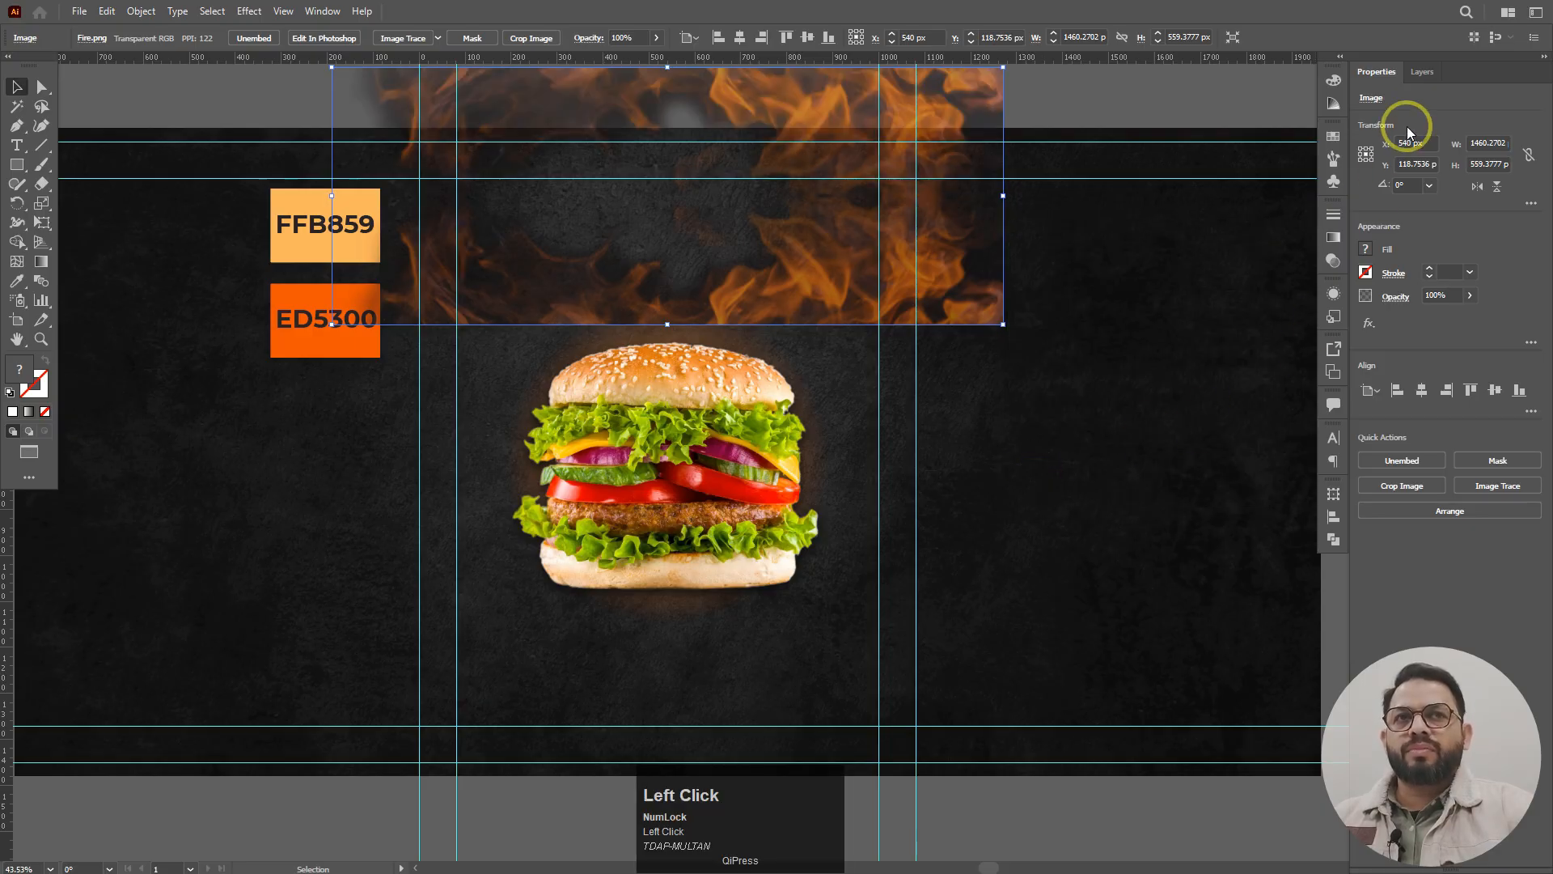
left_click(1520, 390)
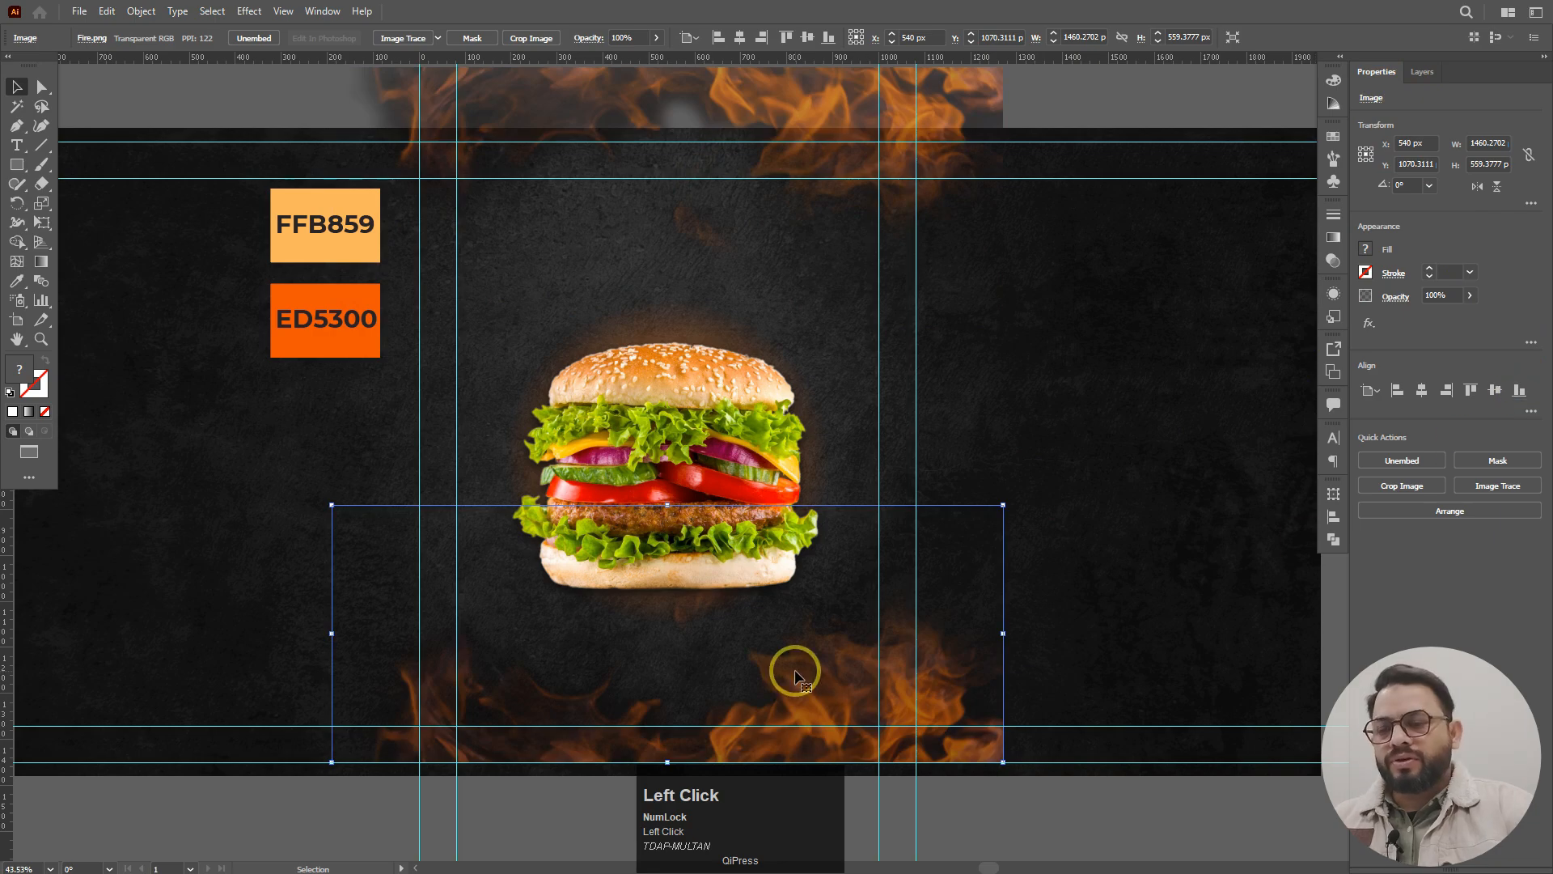
left_click_drag(795, 674, 795, 730)
- Enlarge the top fire image from its center to about 1633 px wide and lock both fire images
left_click(818, 90)
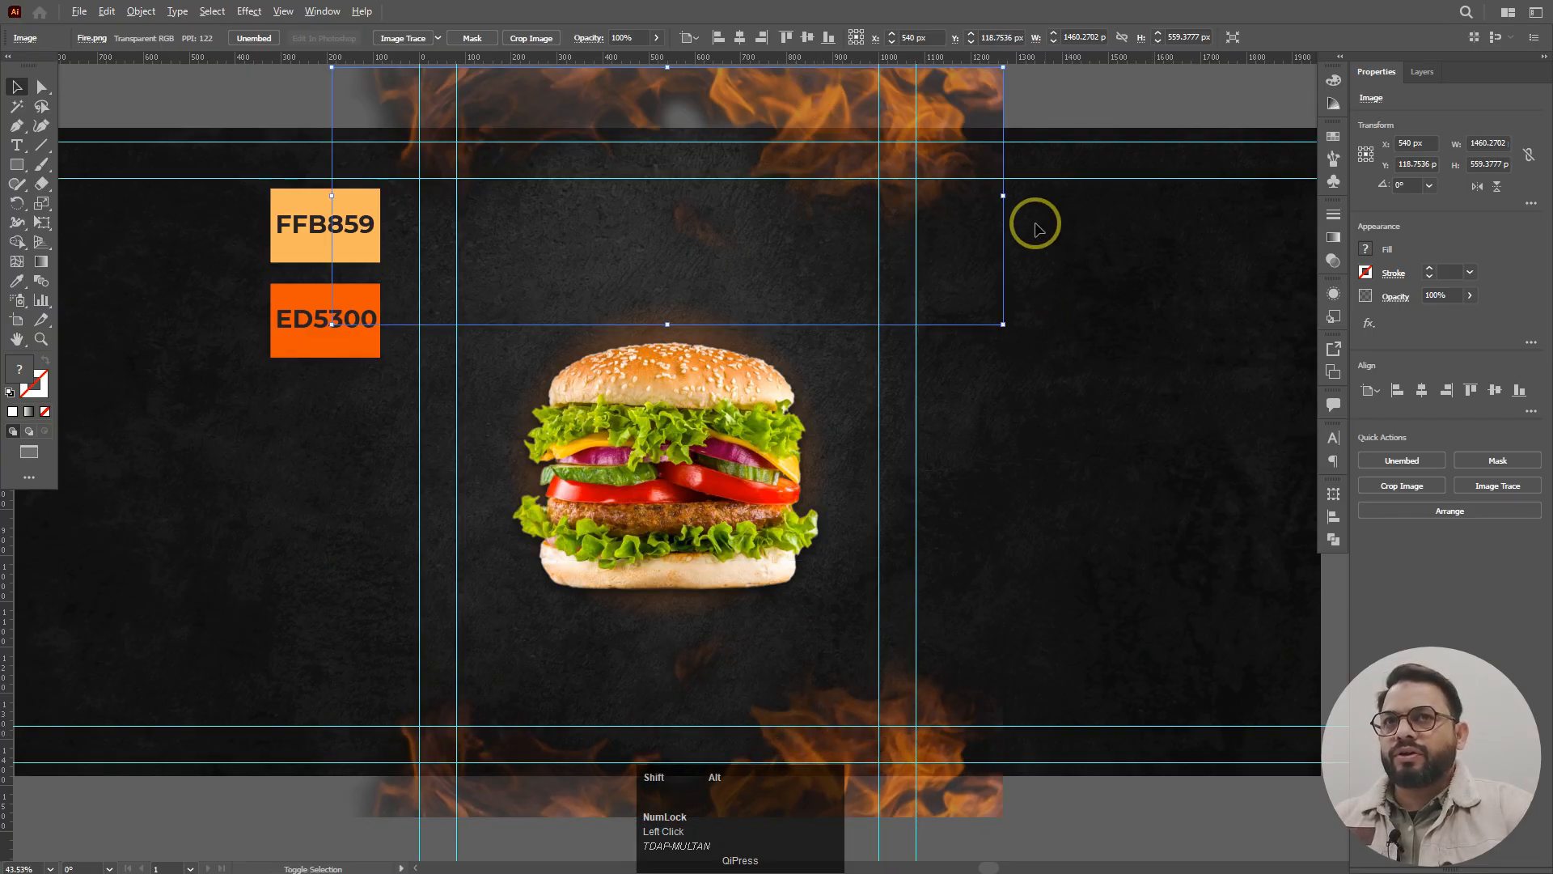
left_click_drag(1005, 197, 1043, 197)
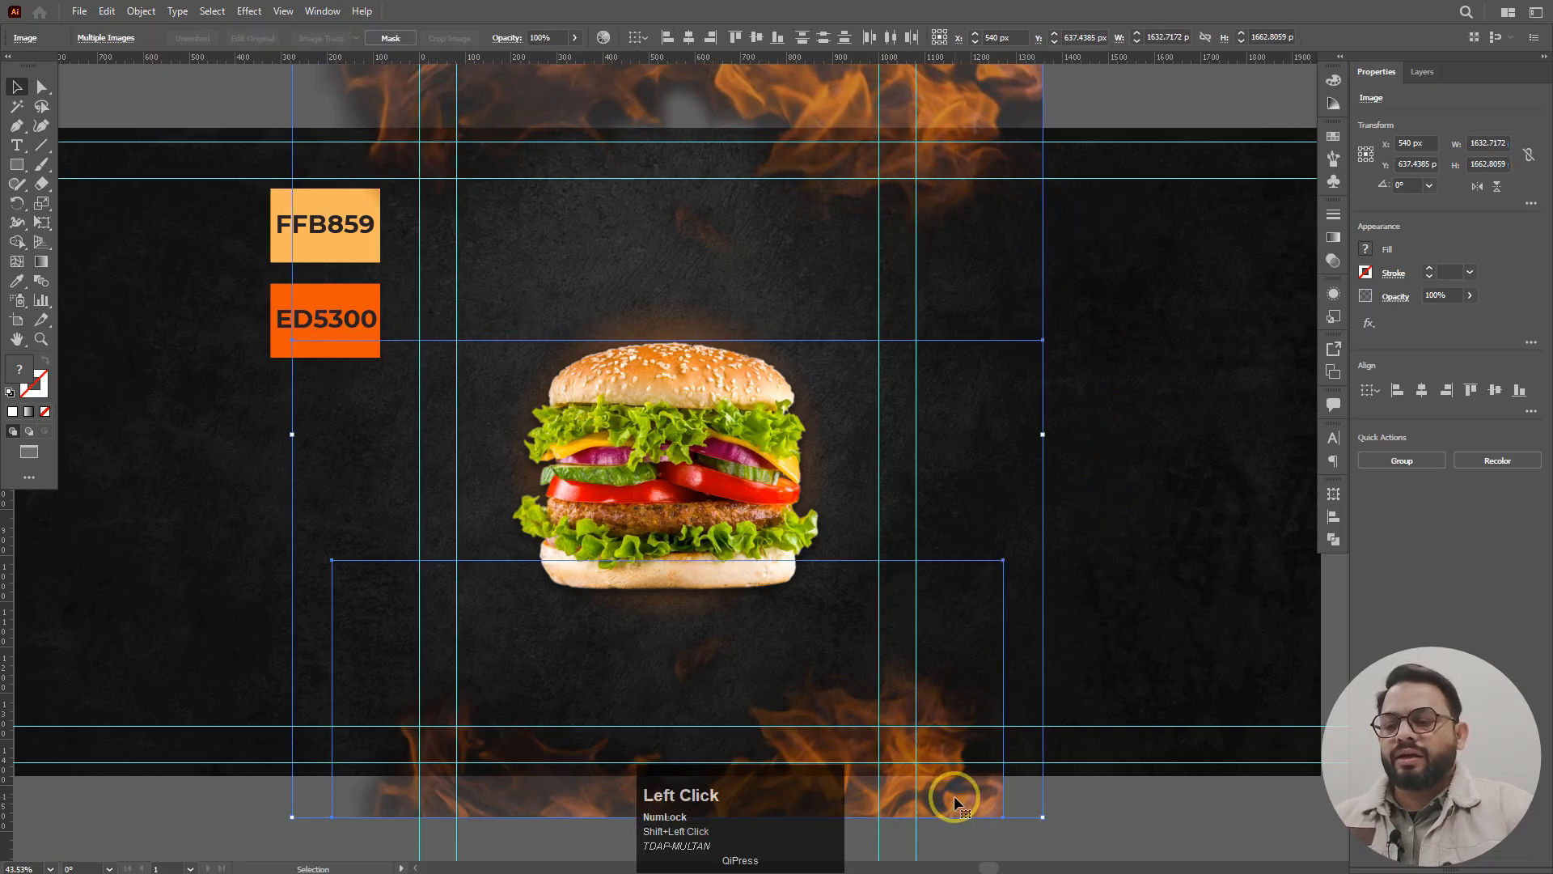
key("ctrl+2")
left_click(1036, 576)
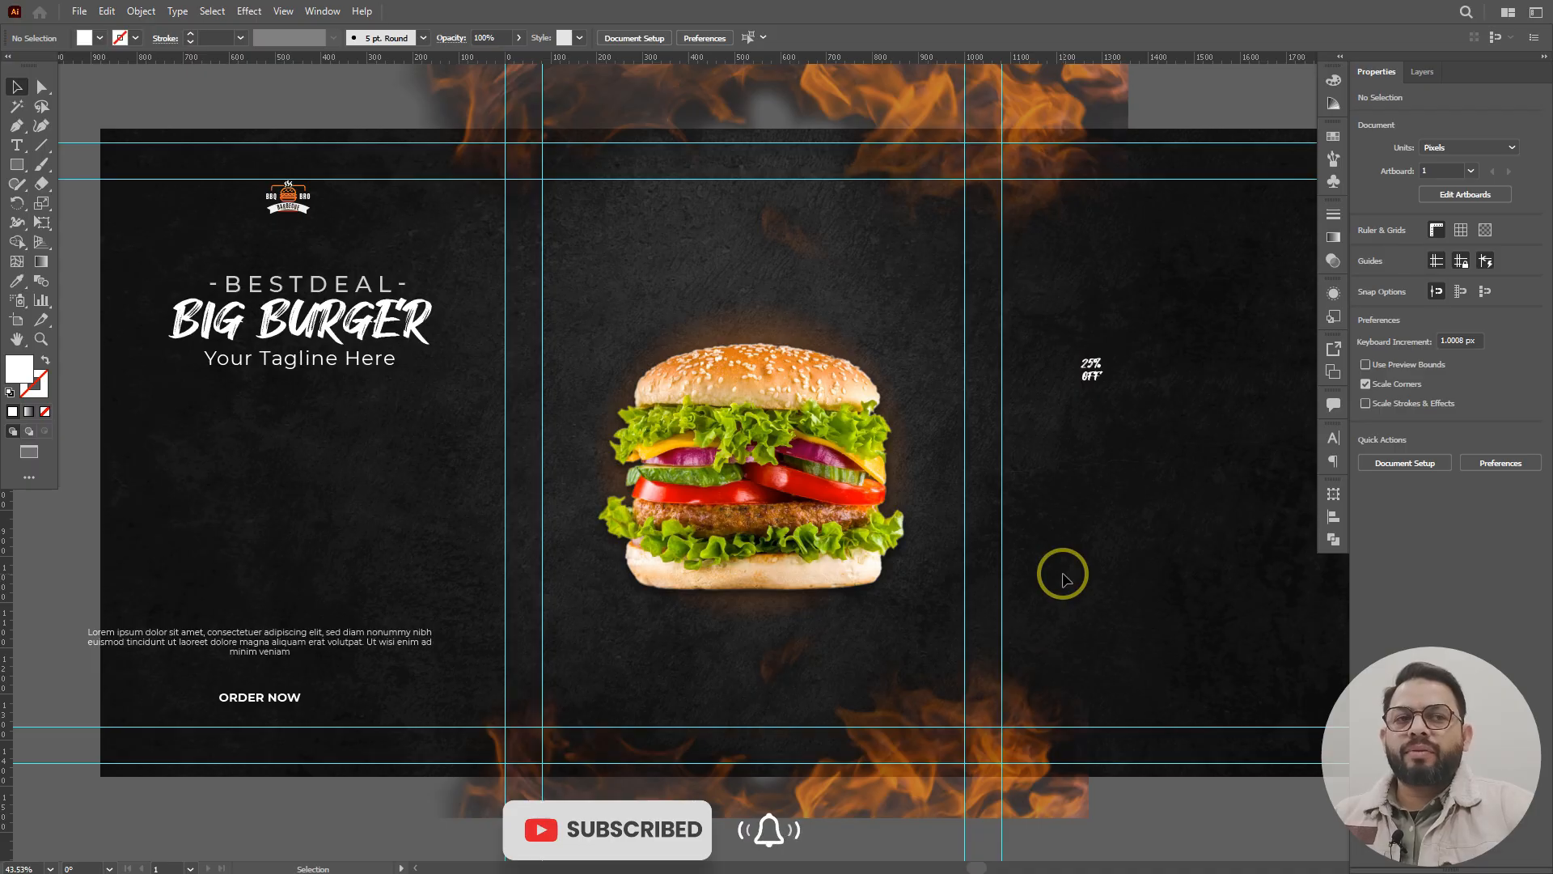
- Examine the font and character settings of the BESTDEAL, BIG BURGER, tagline and lorem ipsum texts
left_click(292, 288)
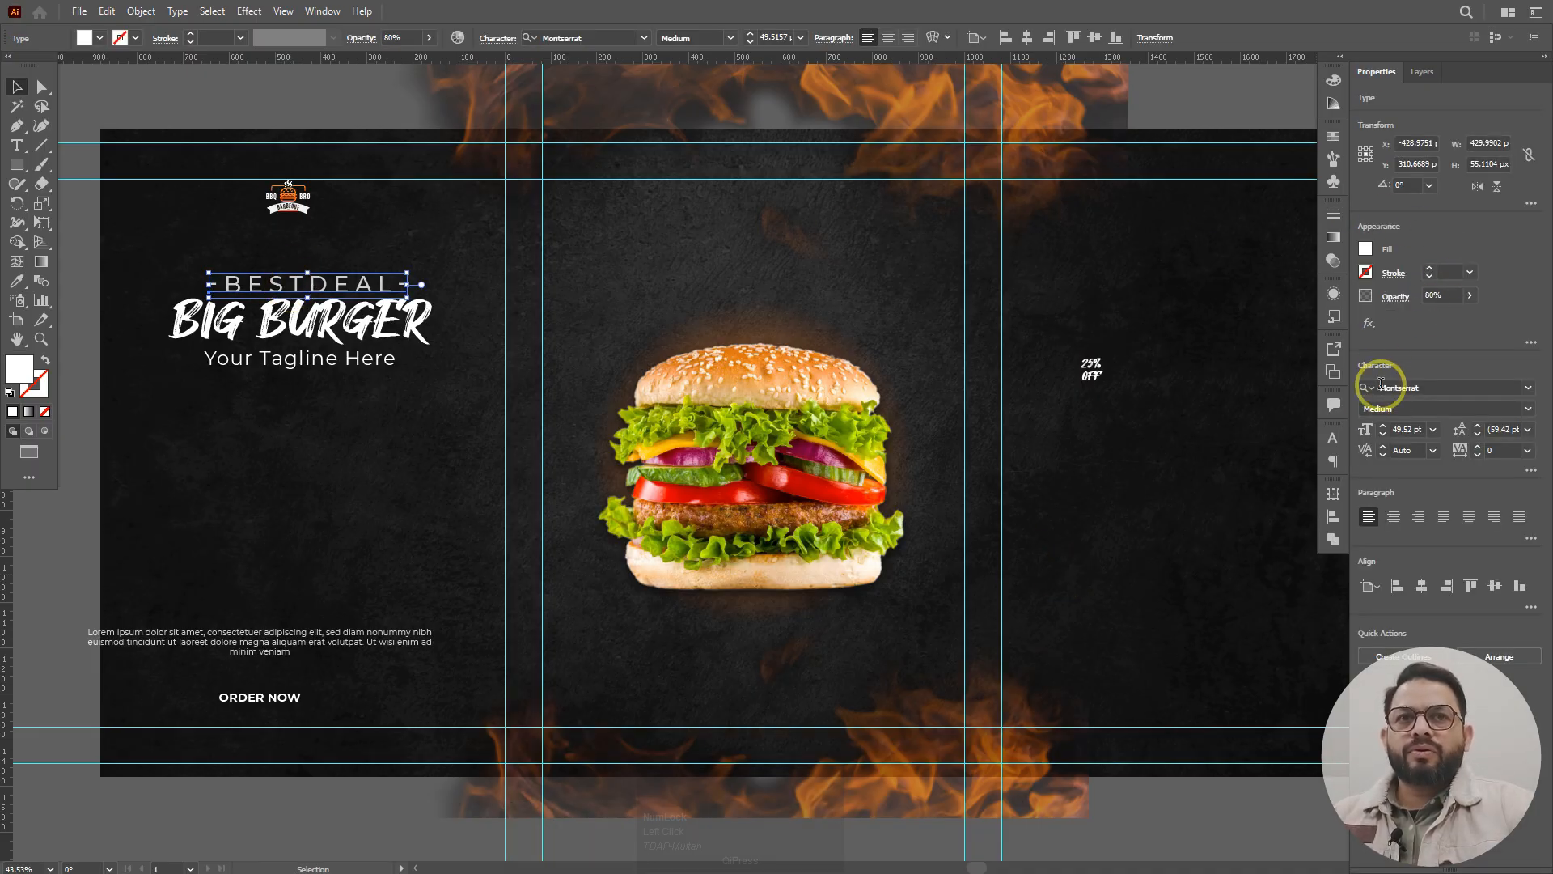
left_click(1332, 441)
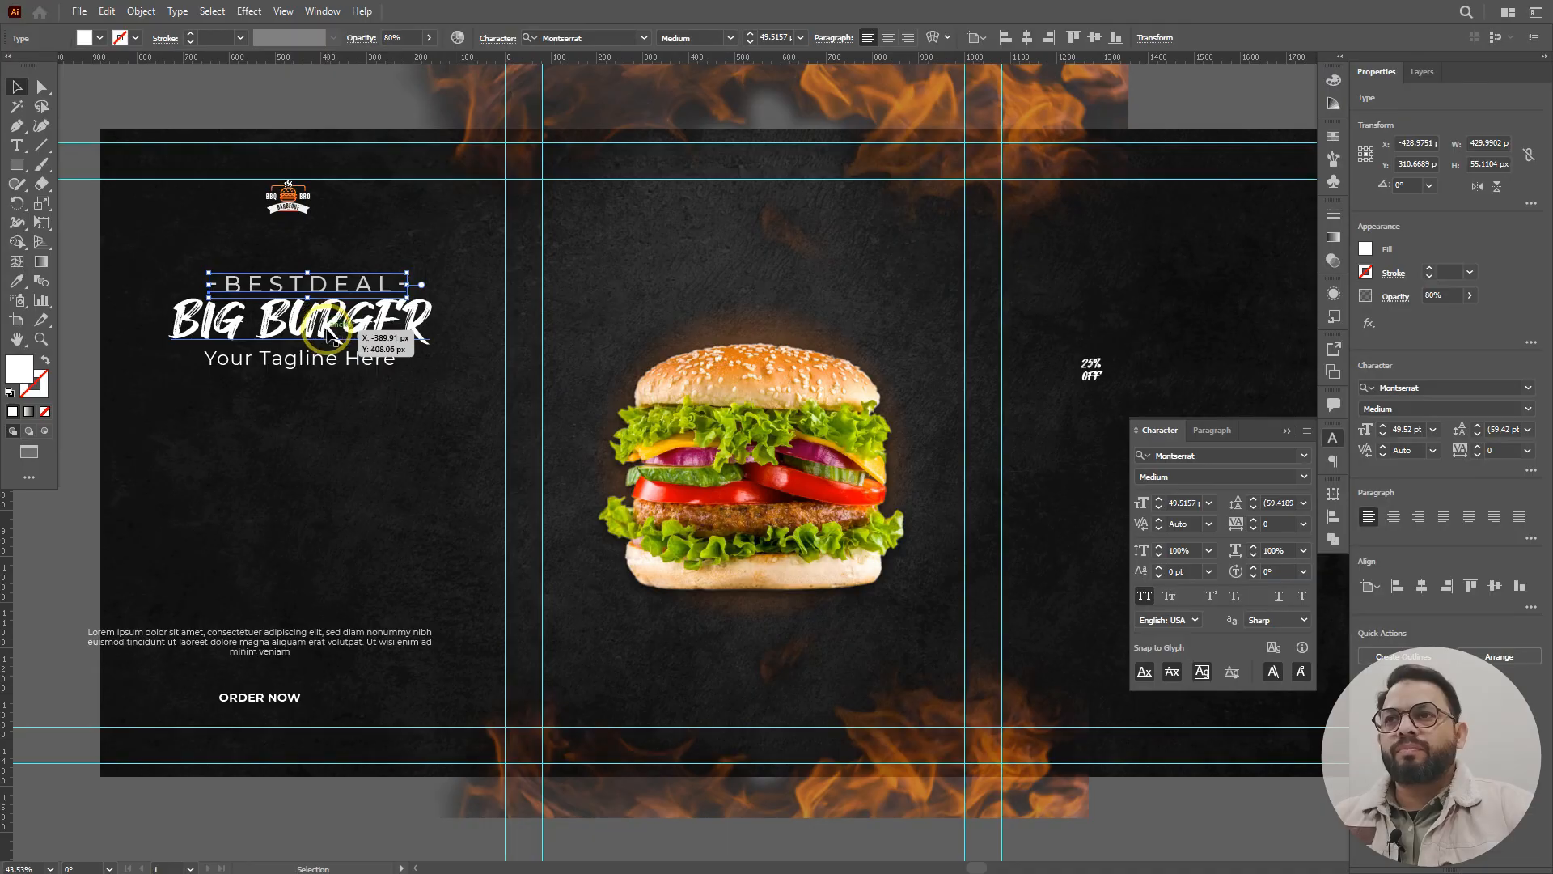
left_click(328, 332)
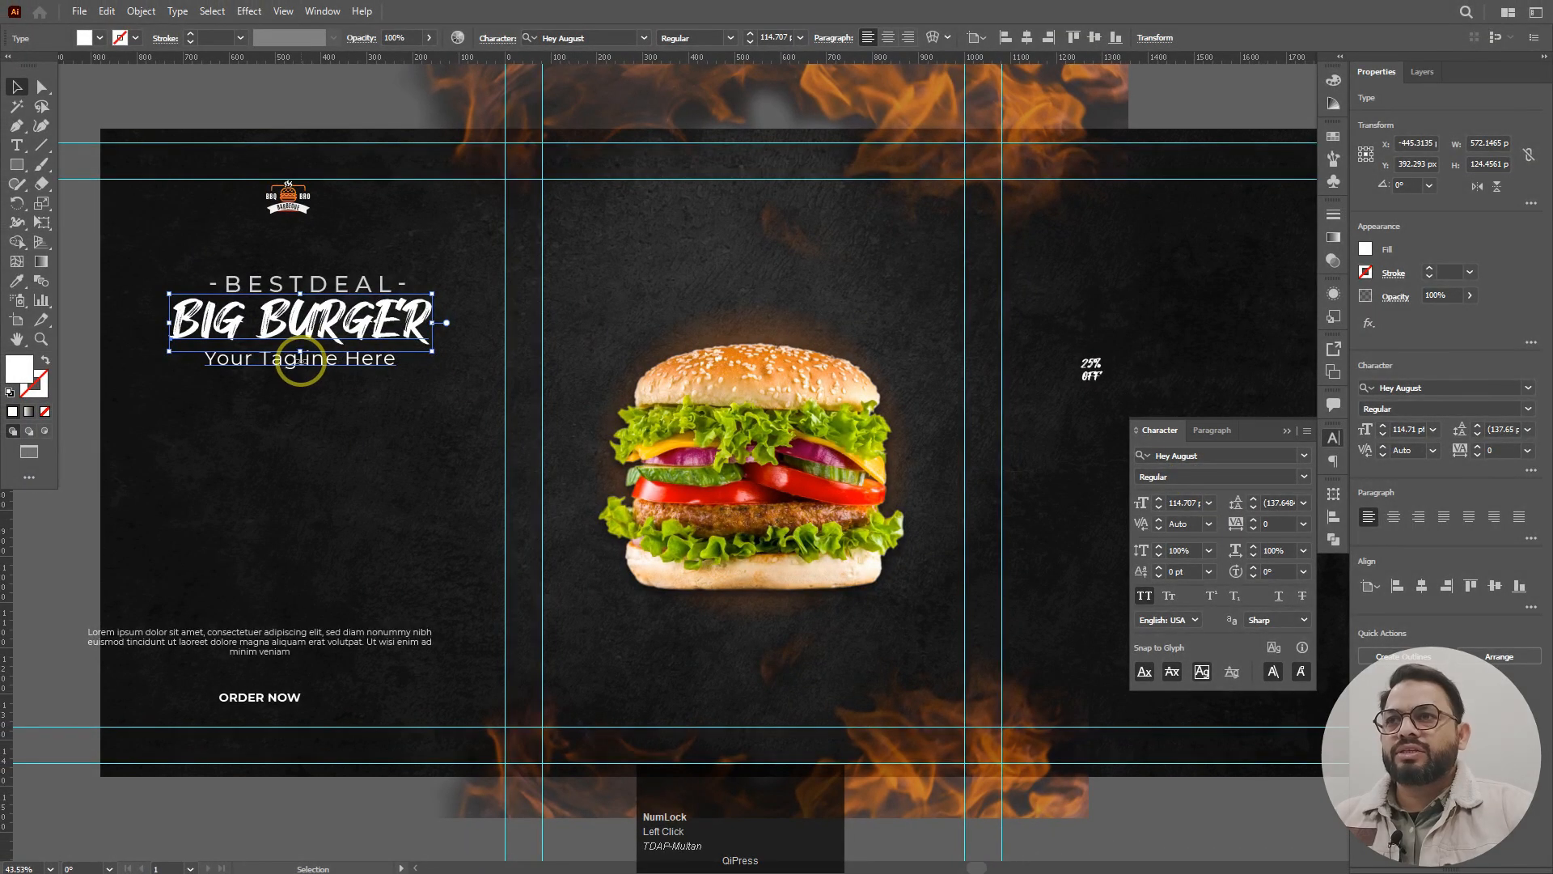
left_click(300, 359)
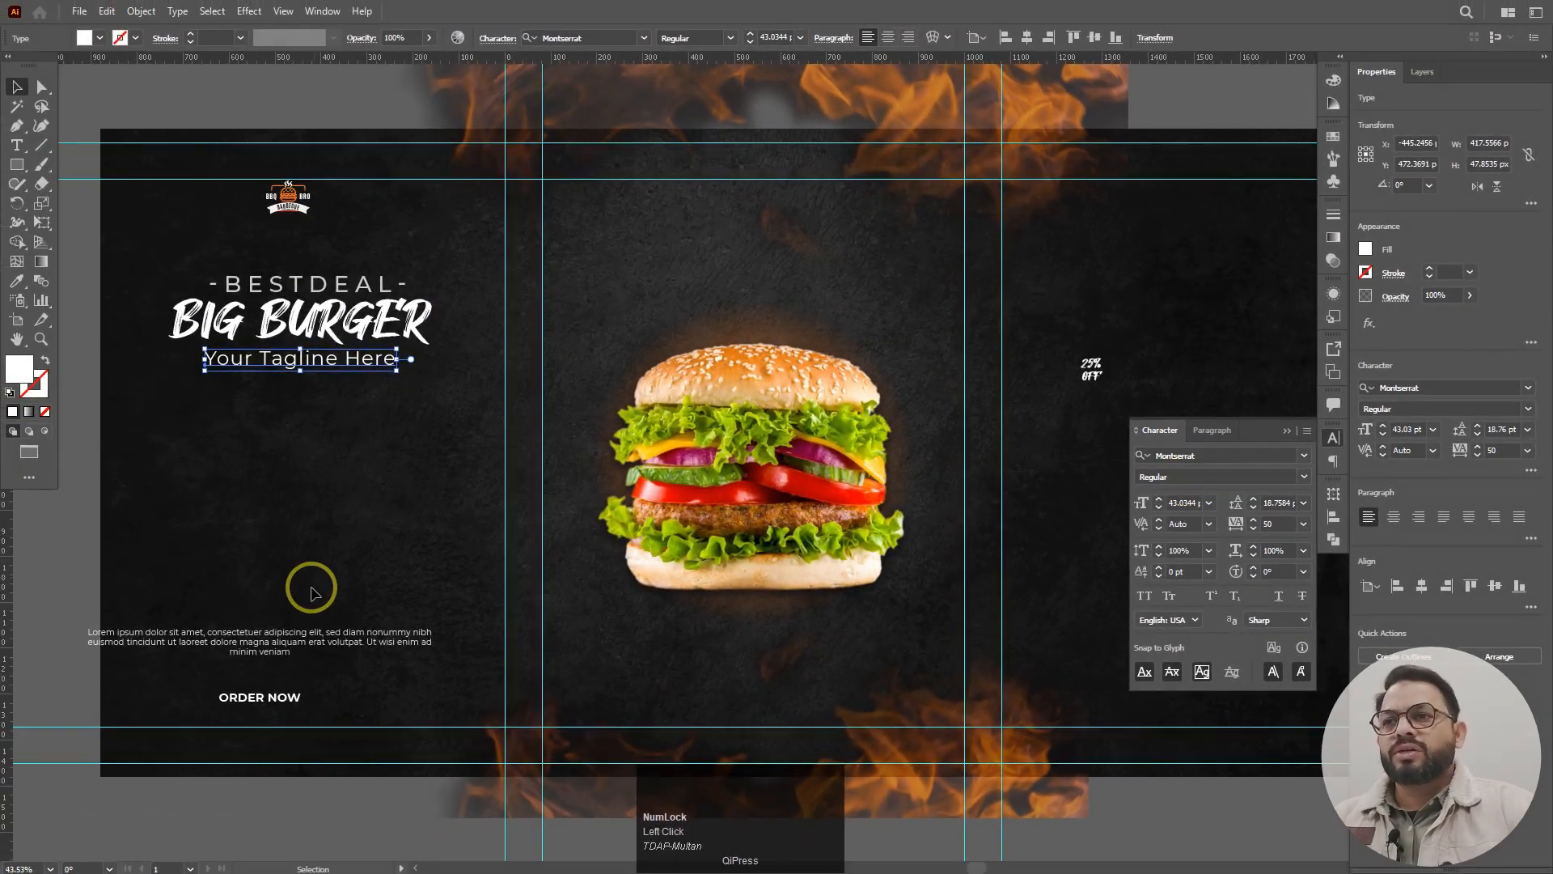
left_click(314, 636)
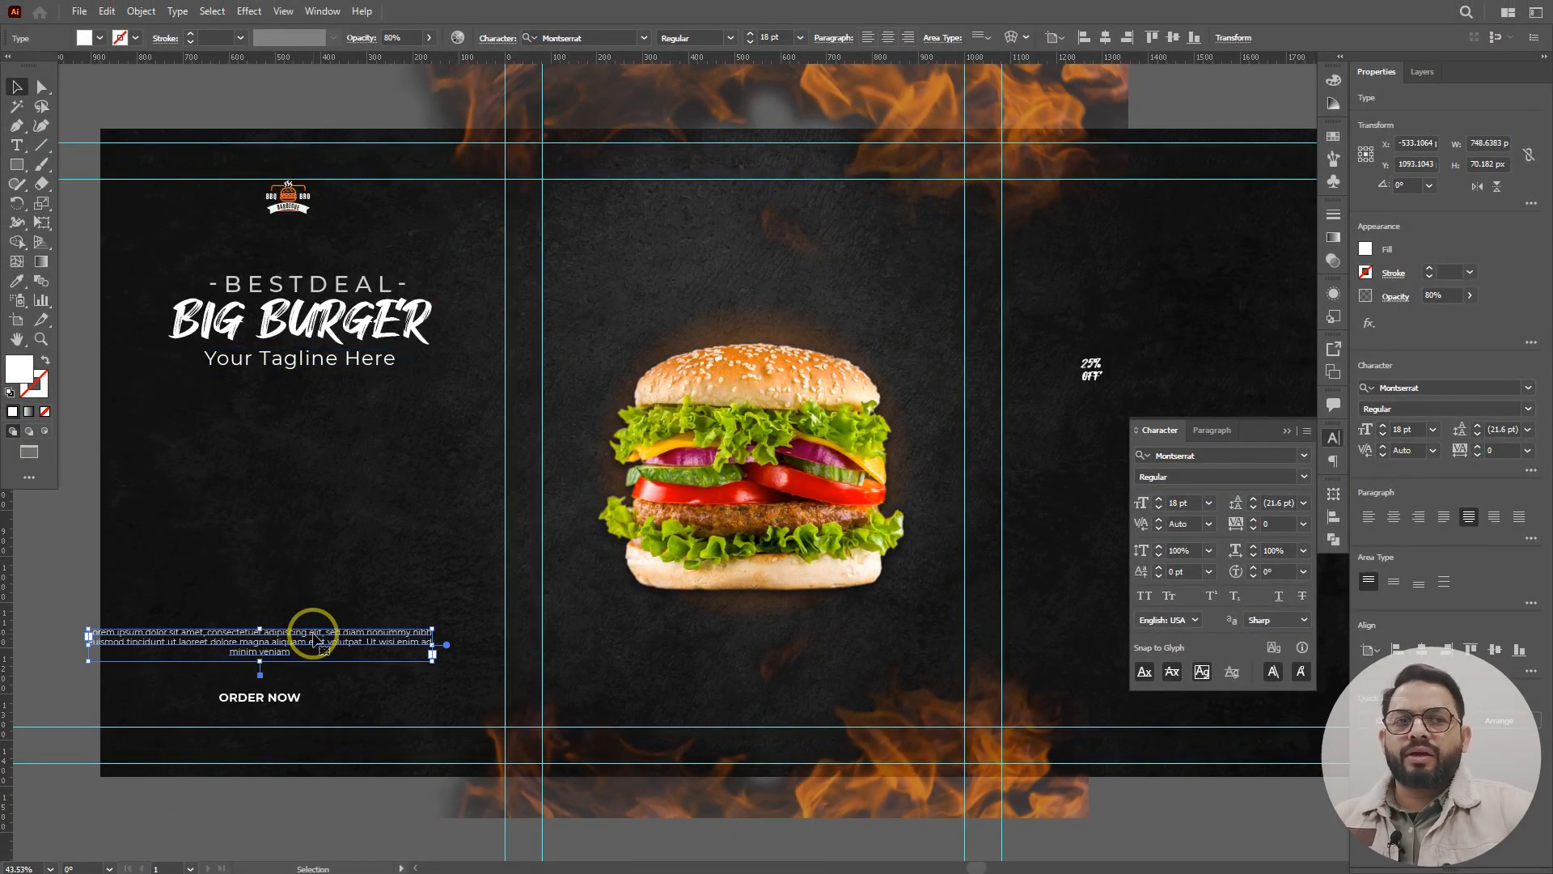
- Examine the font and character settings of the lorem ipsum, ORDER NOW and 25% OFF texts
left_click(279, 645)
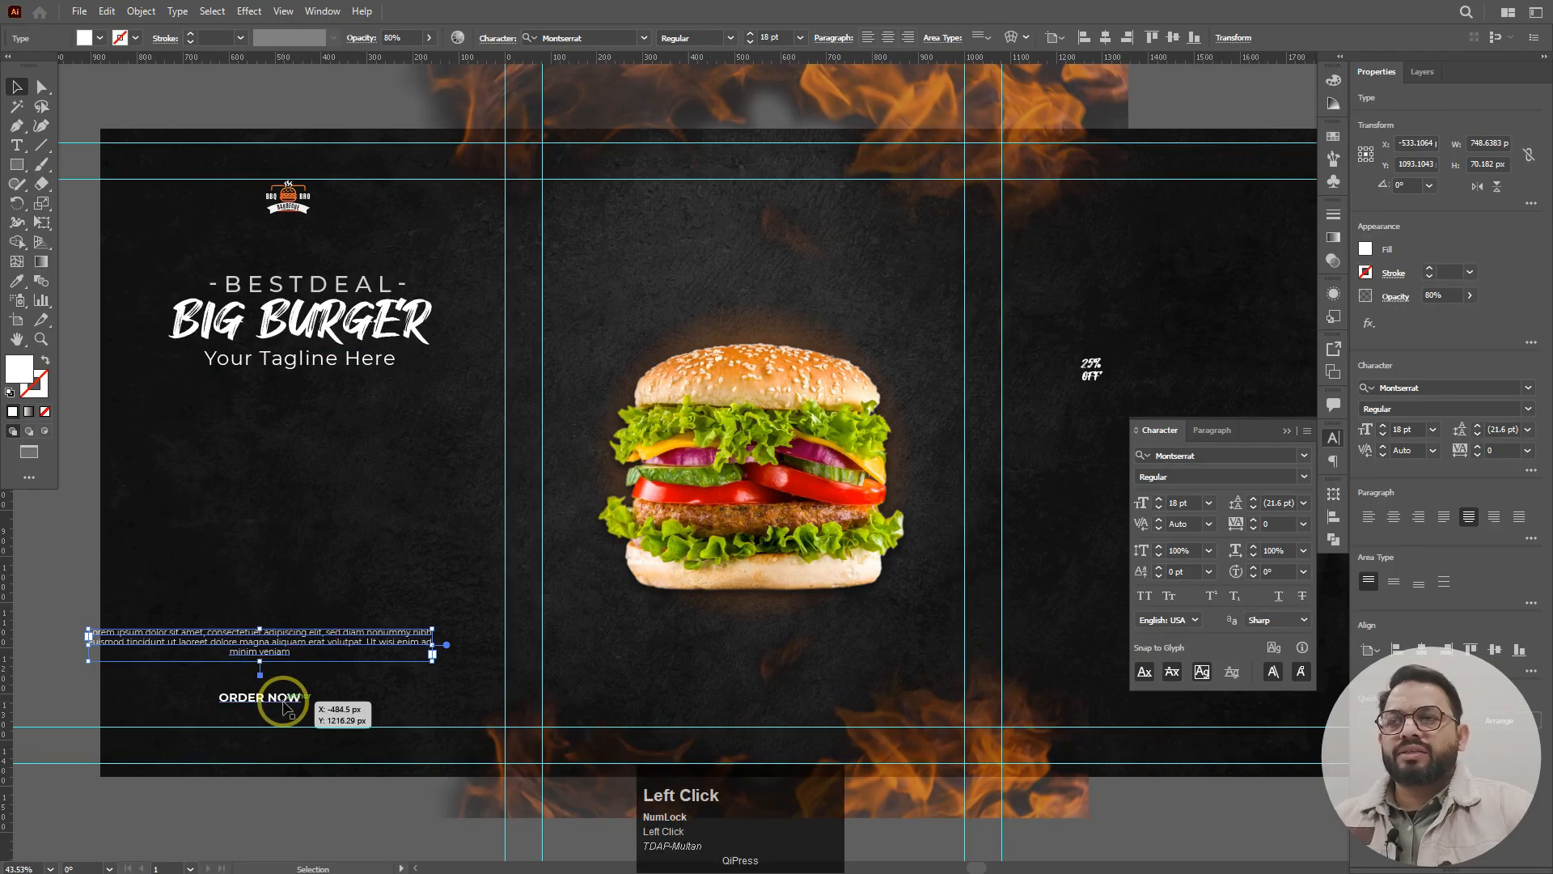
left_click(285, 705)
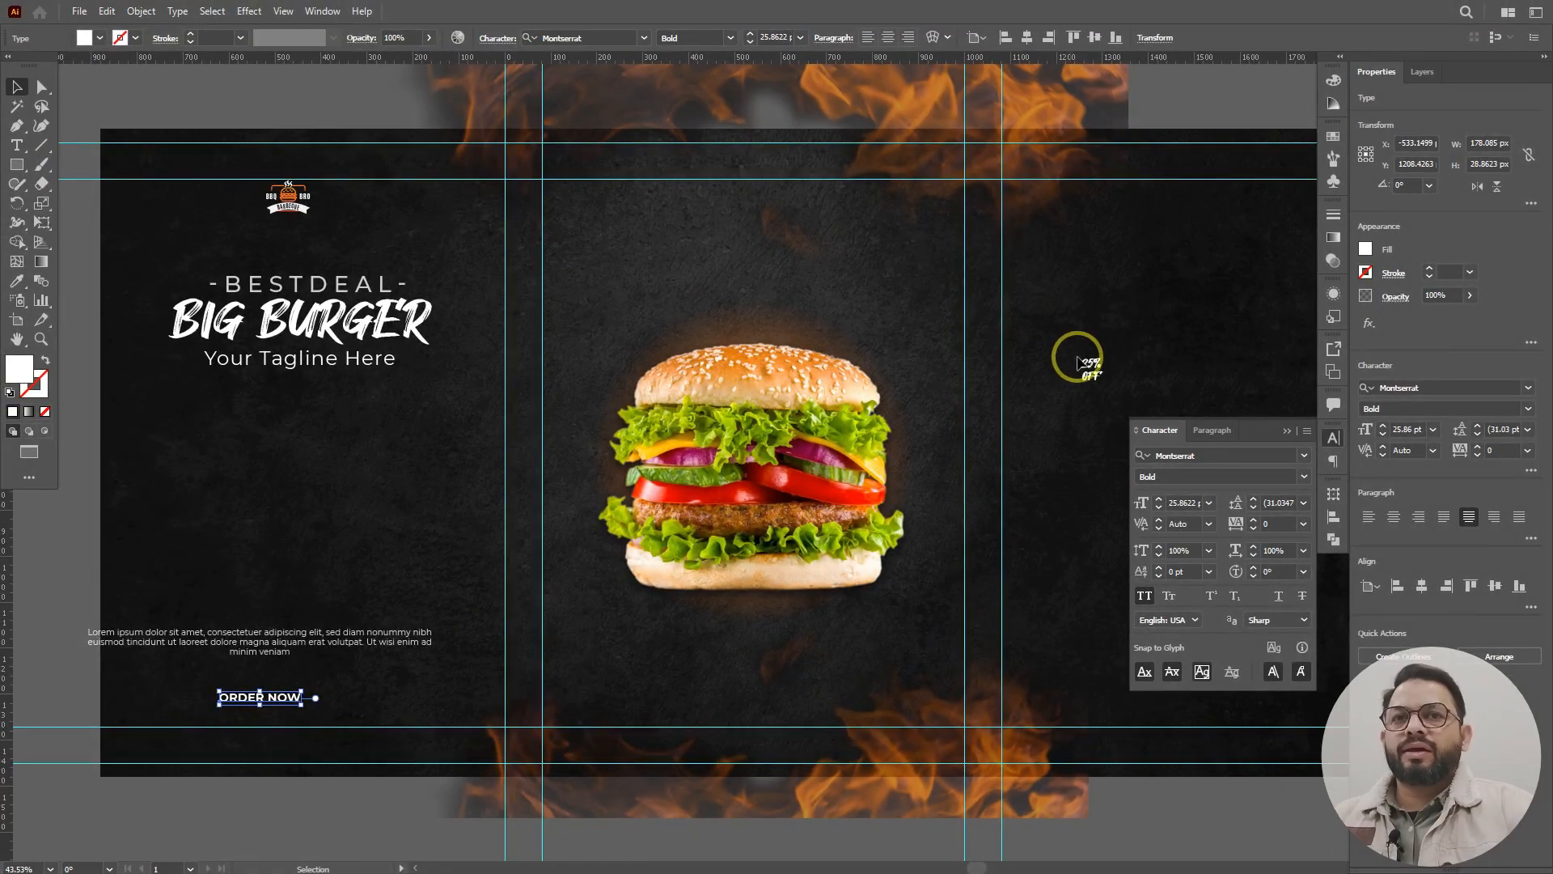
left_click(631, 233)
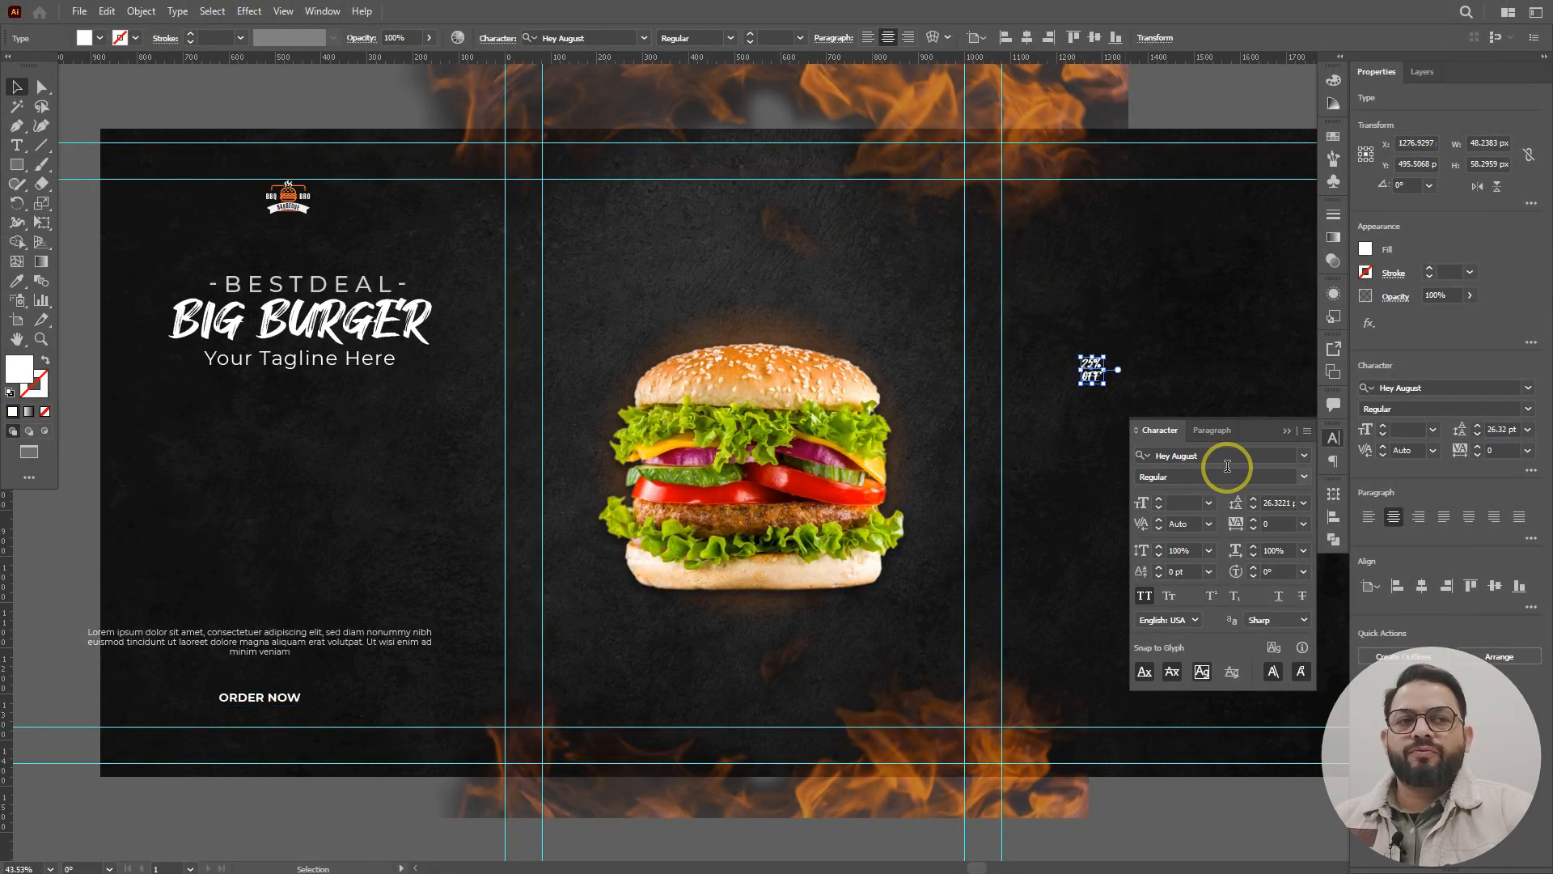
left_click(350, 551)
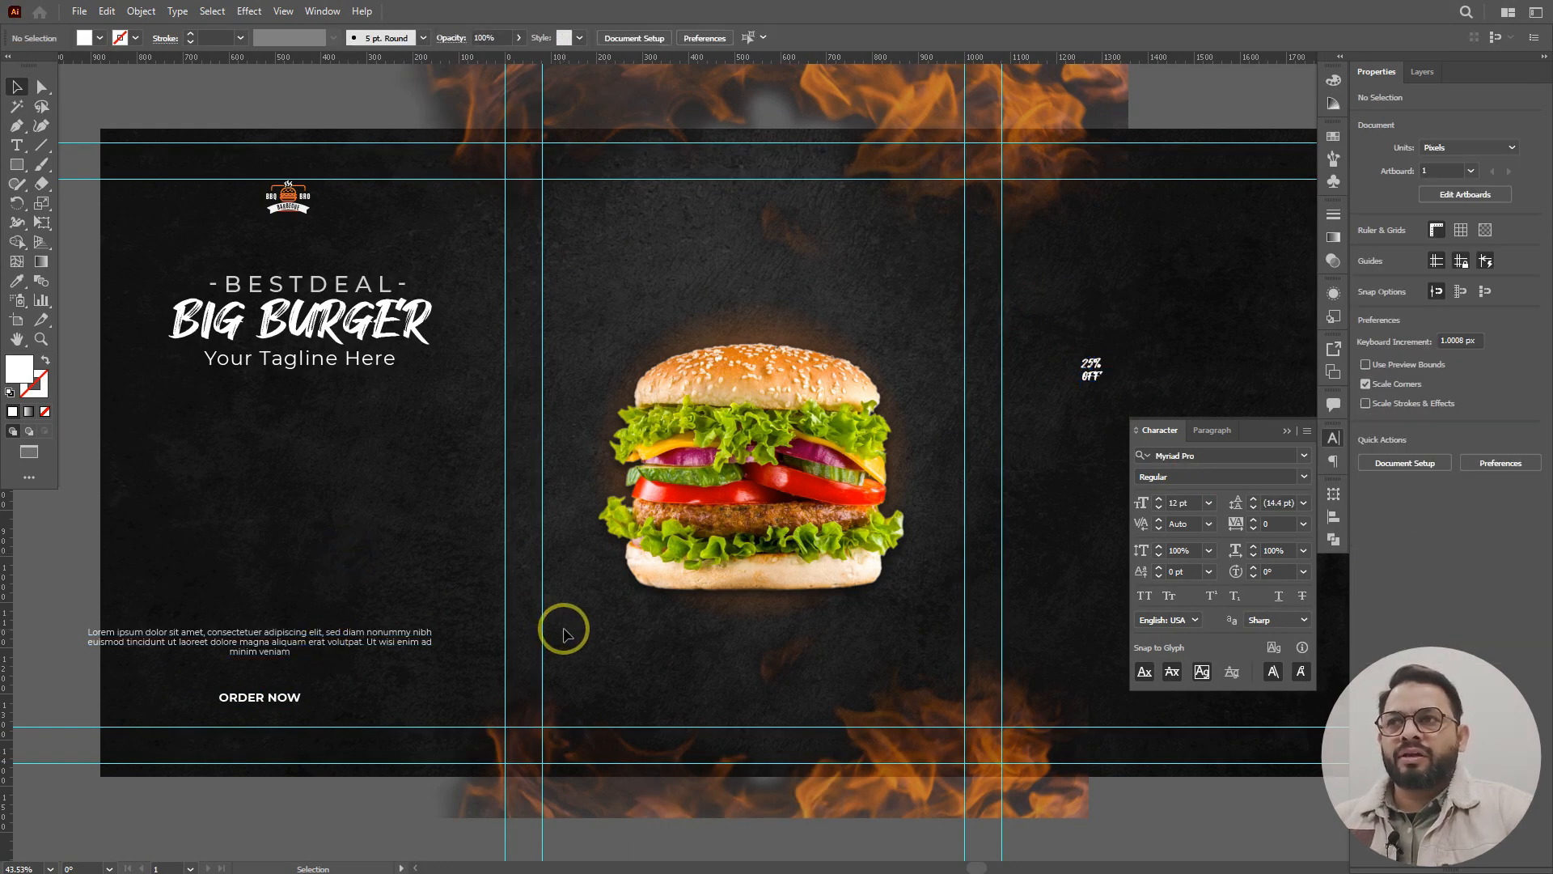
- Draw an area text box about 734 x 135 px with placeholder text below the tagline and fill the text white
left_click(17, 146)
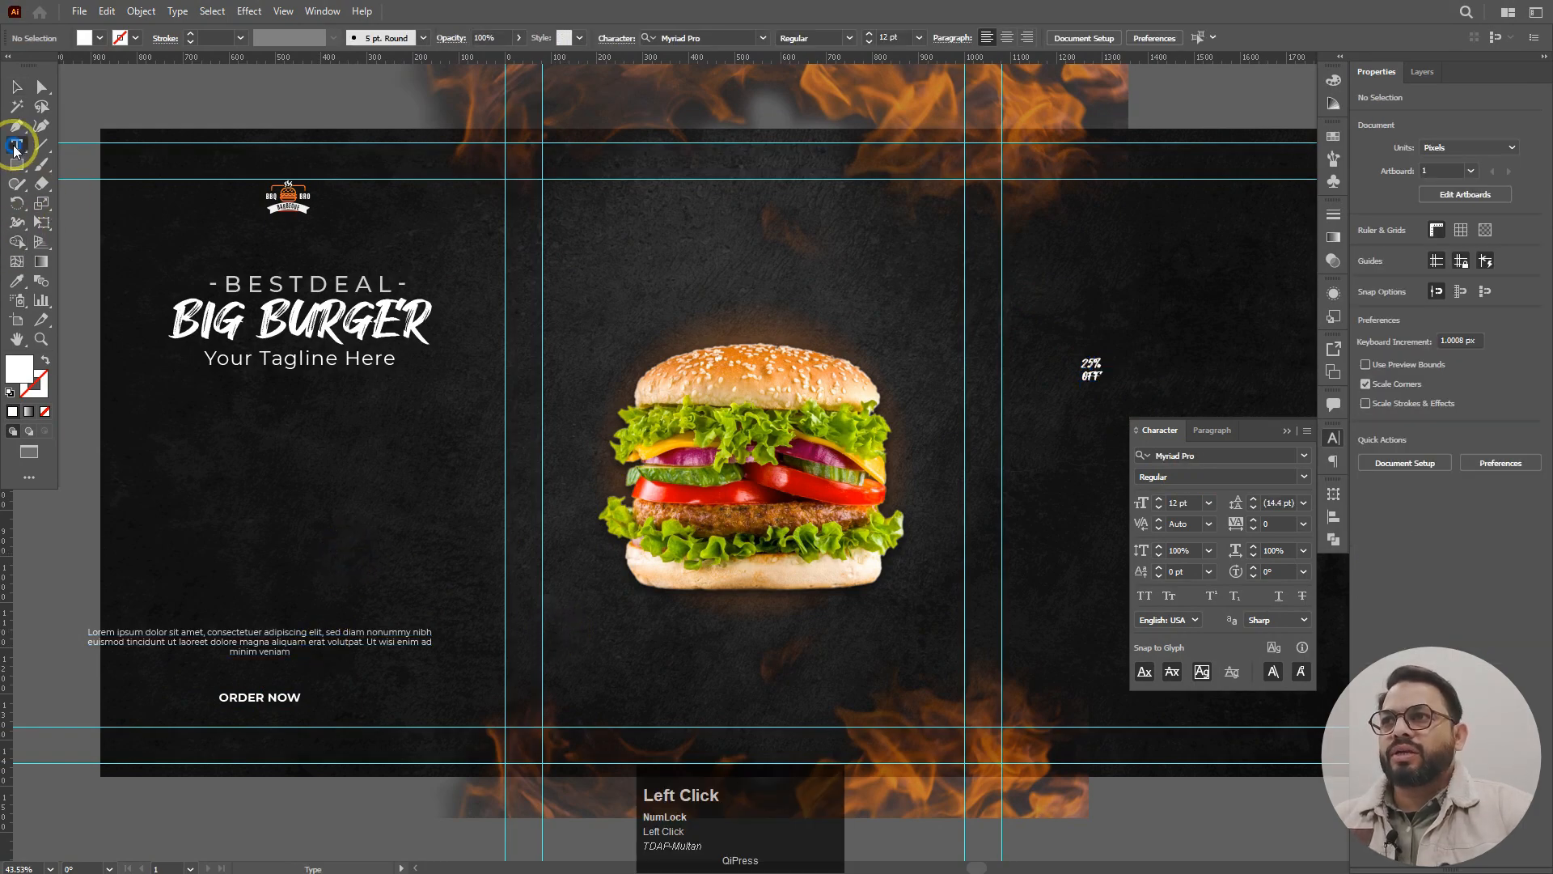
left_click_drag(144, 447, 481, 509)
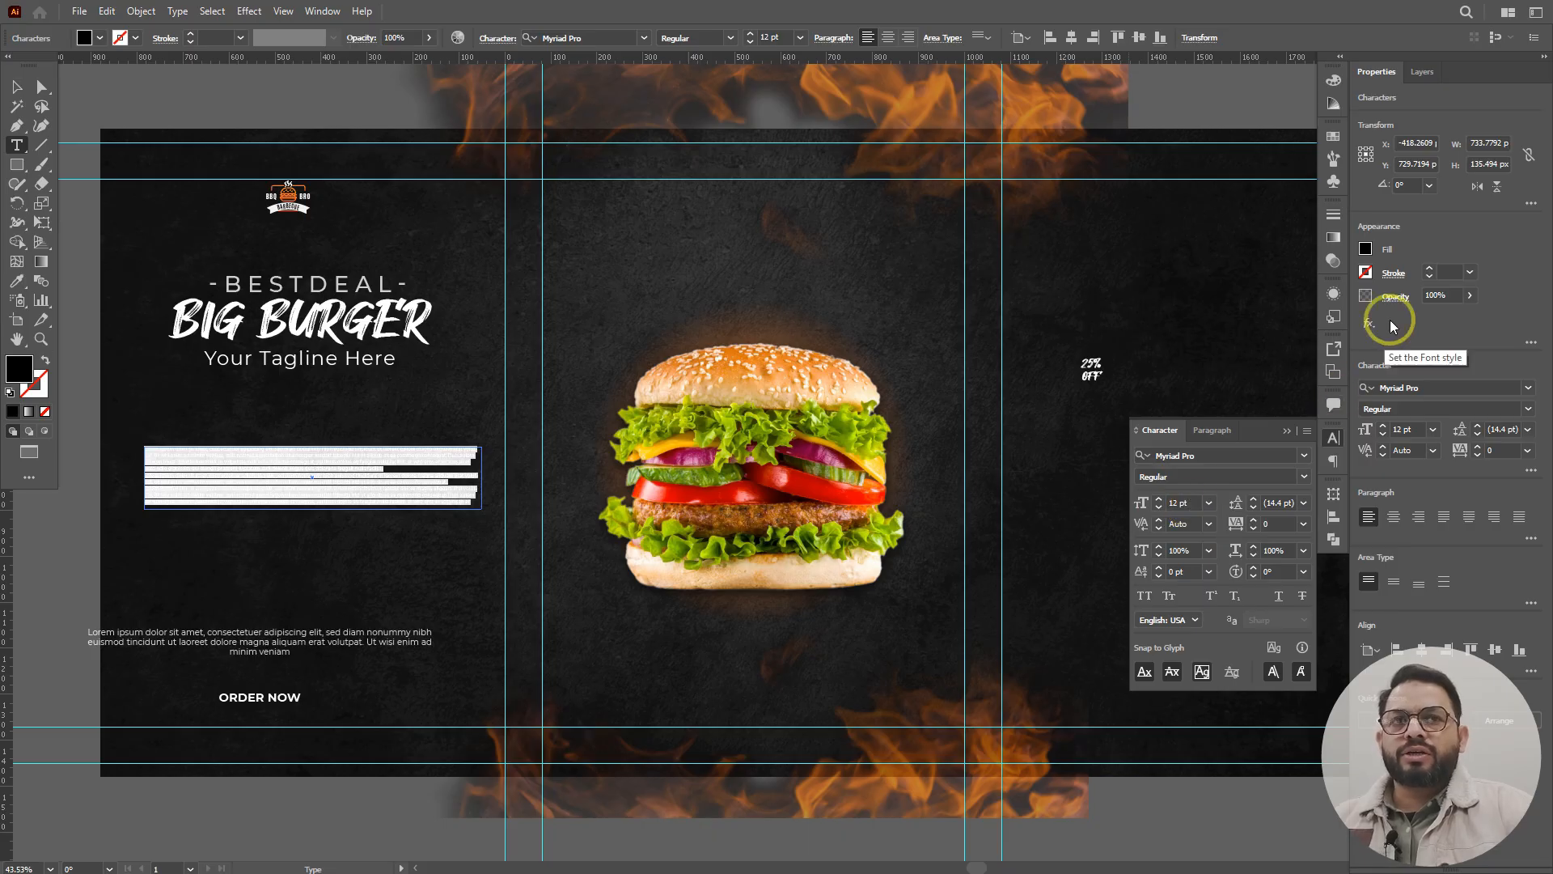
left_click(1366, 249)
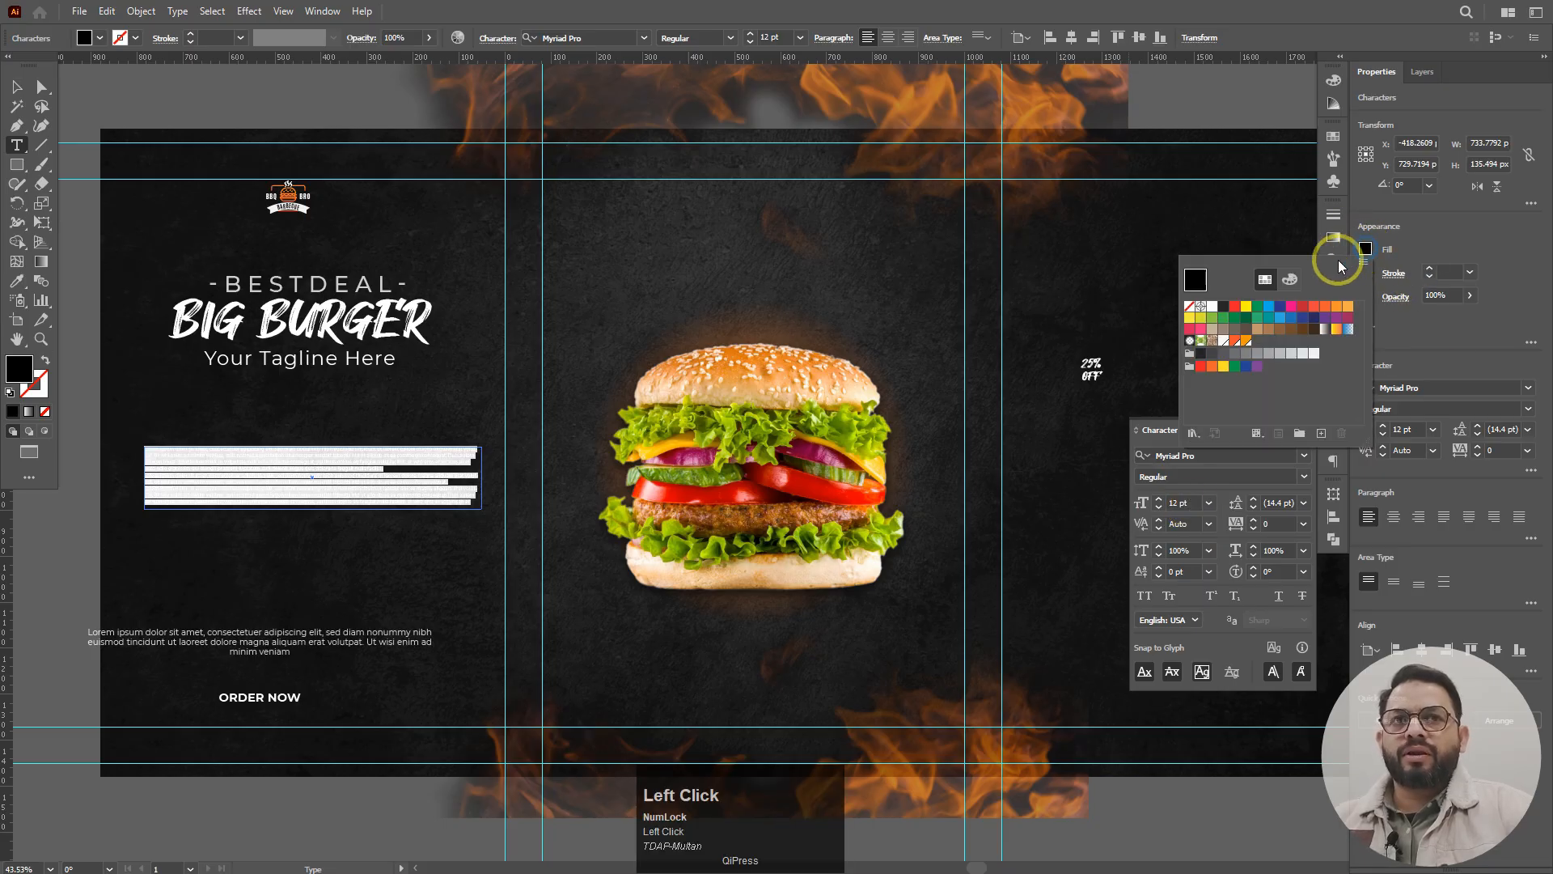
left_click(1215, 307)
left_click(449, 532)
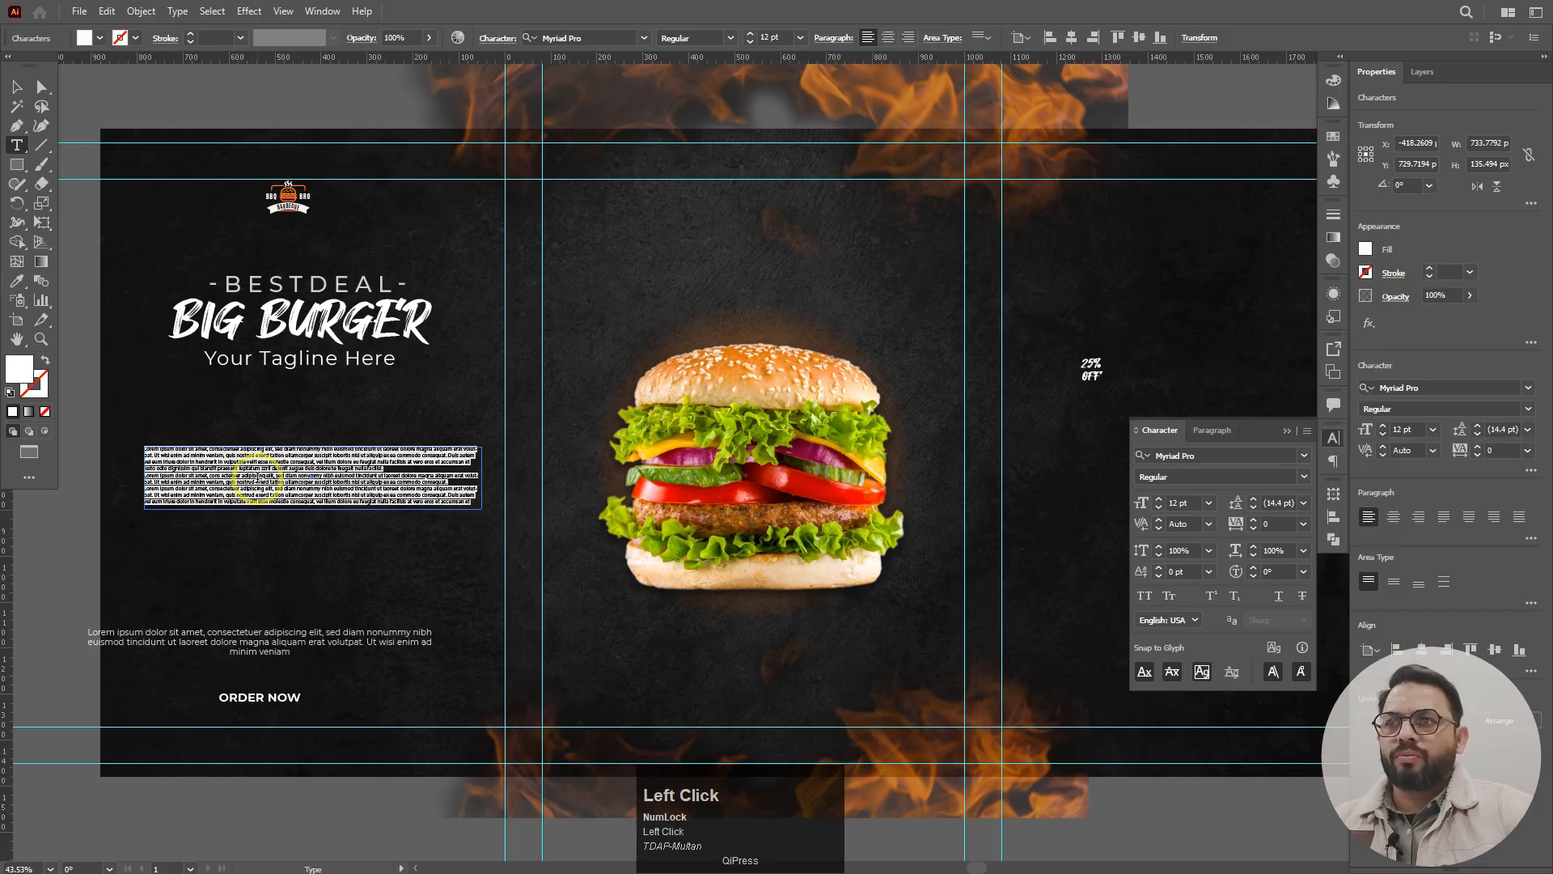
left_click(258, 476)
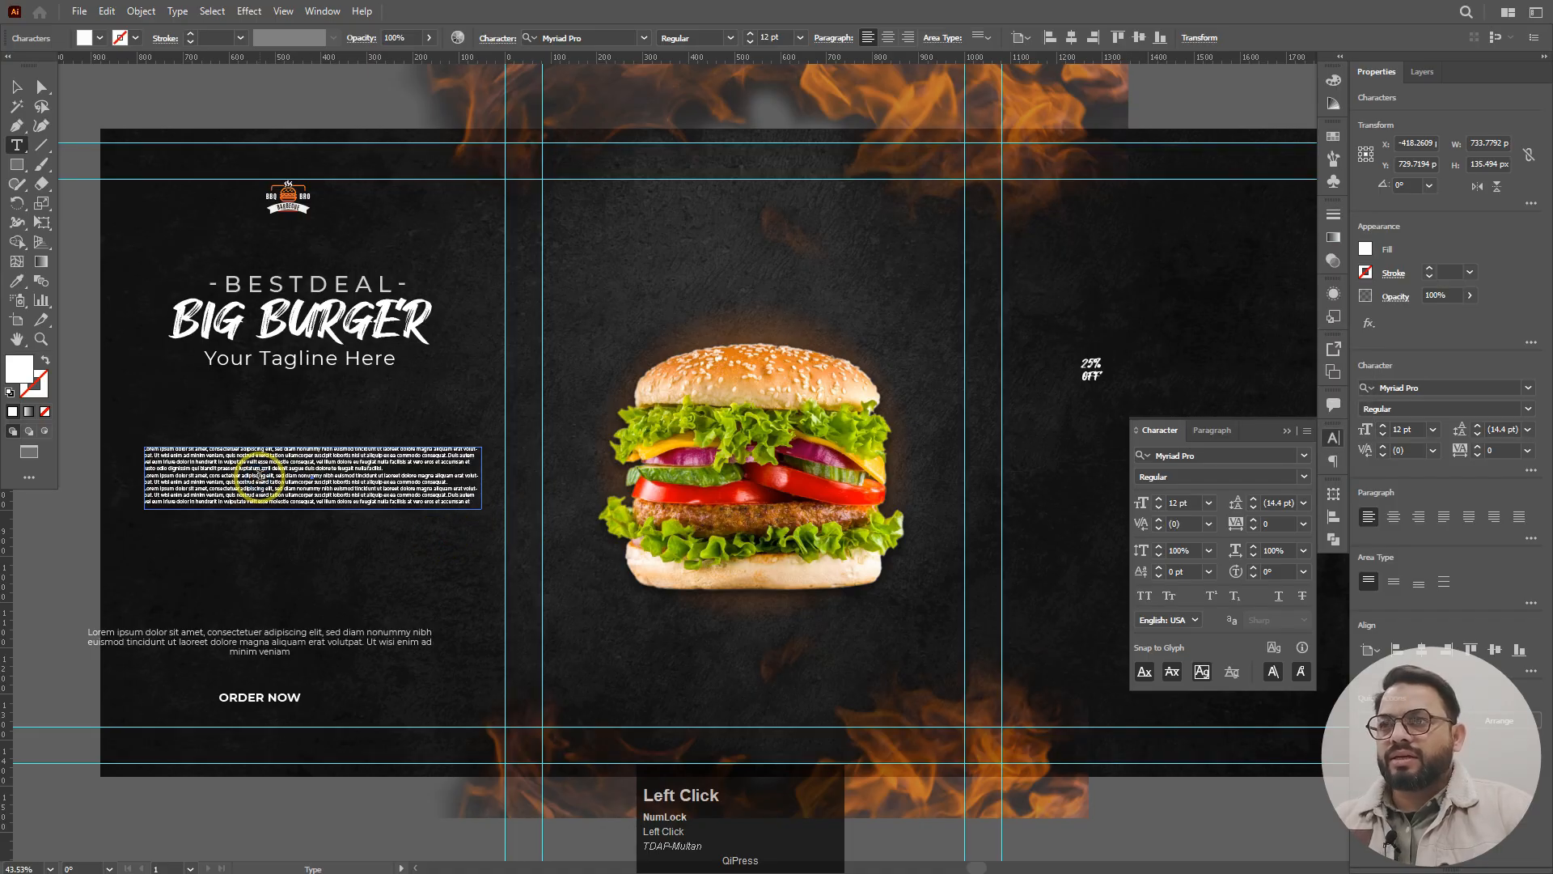
- Compare the new placeholder text with the existing lorem ipsum paragraph, and delete the new text box
left_click(16, 86)
key("z")
left_click(361, 519)
left_click_drag(361, 519, 698, 555)
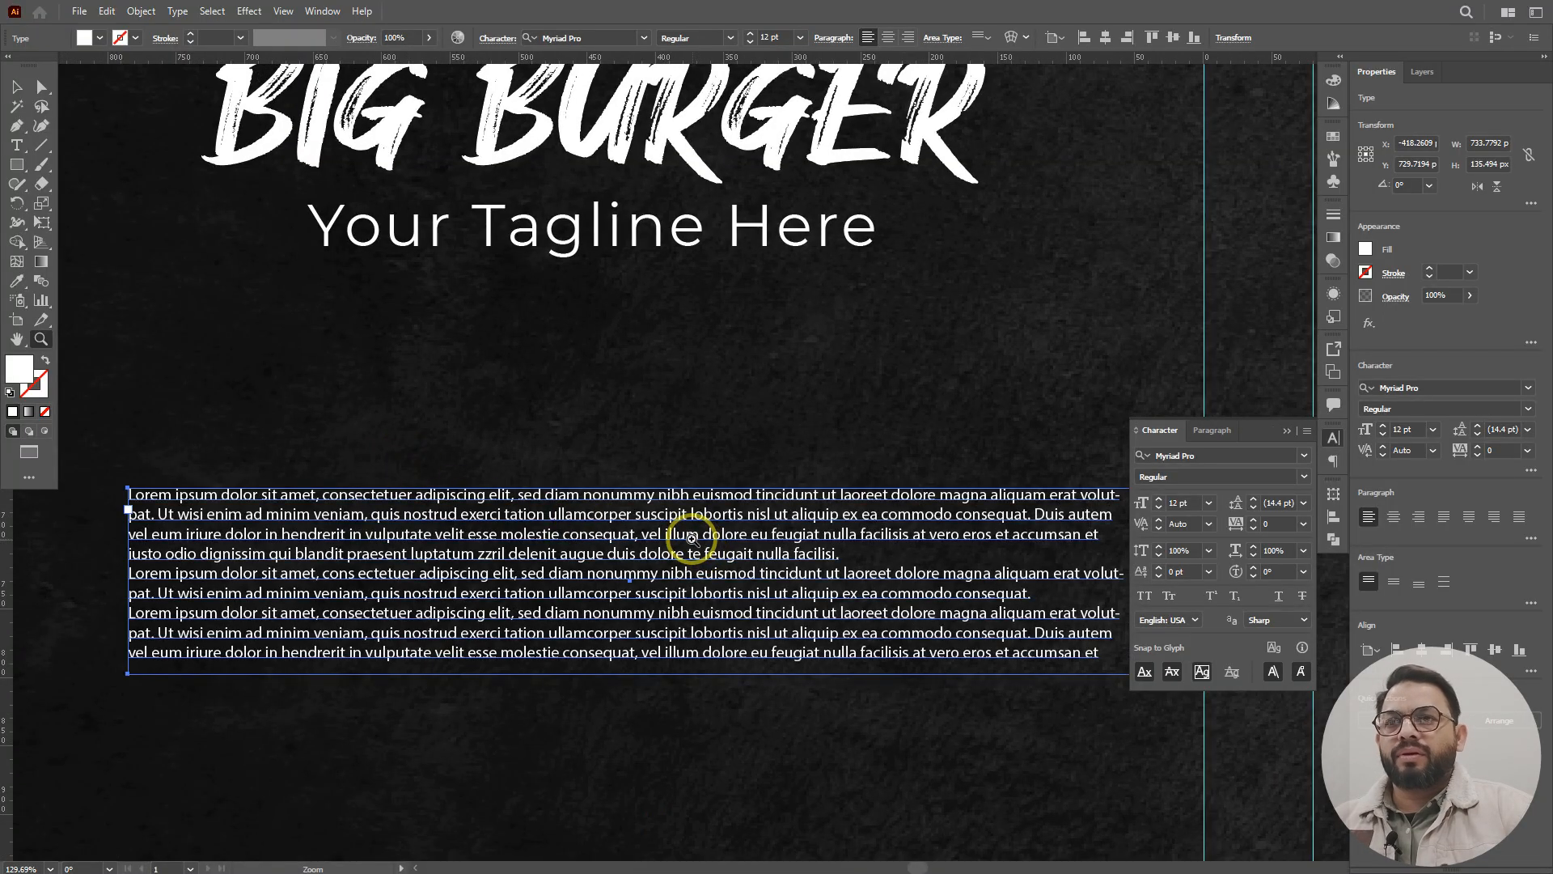
key("space")
left_click_drag(631, 693, 746, 491)
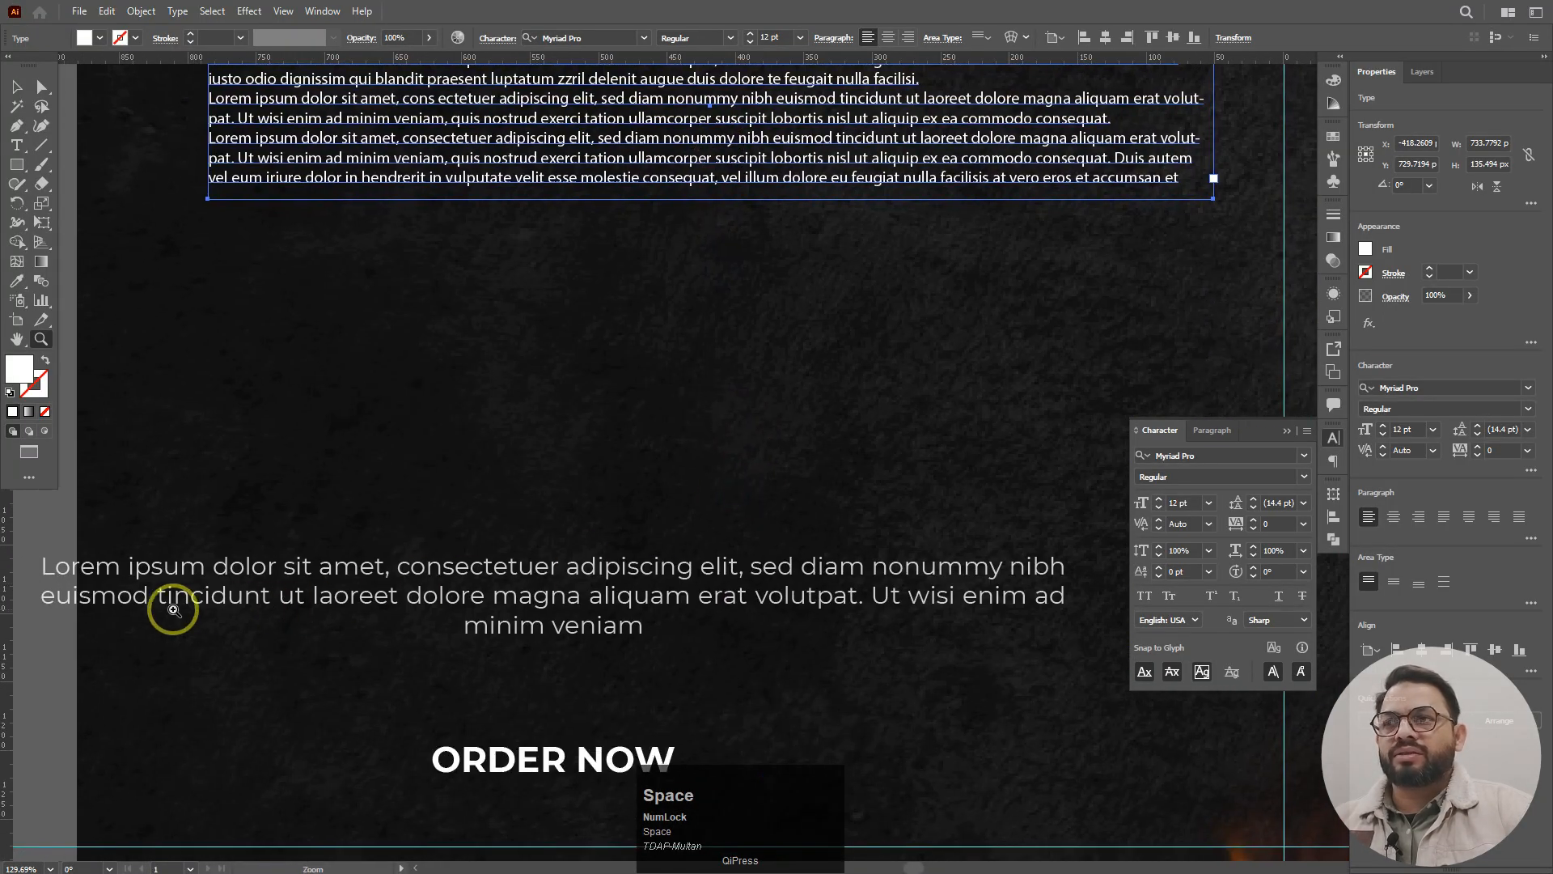
left_click(16, 87)
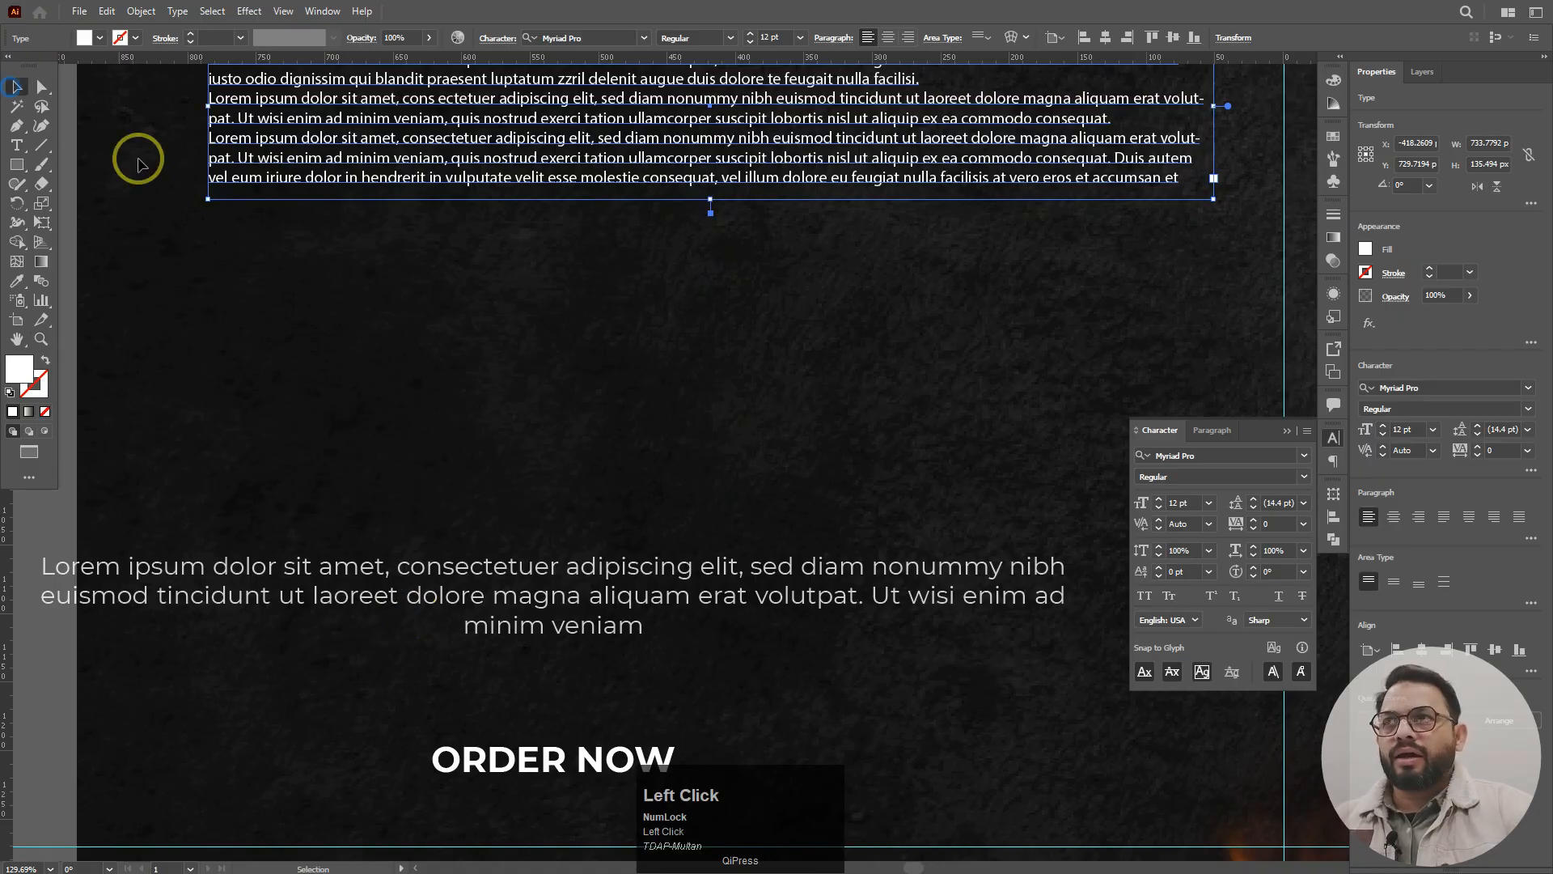
scroll(564, 356, "down", 4)
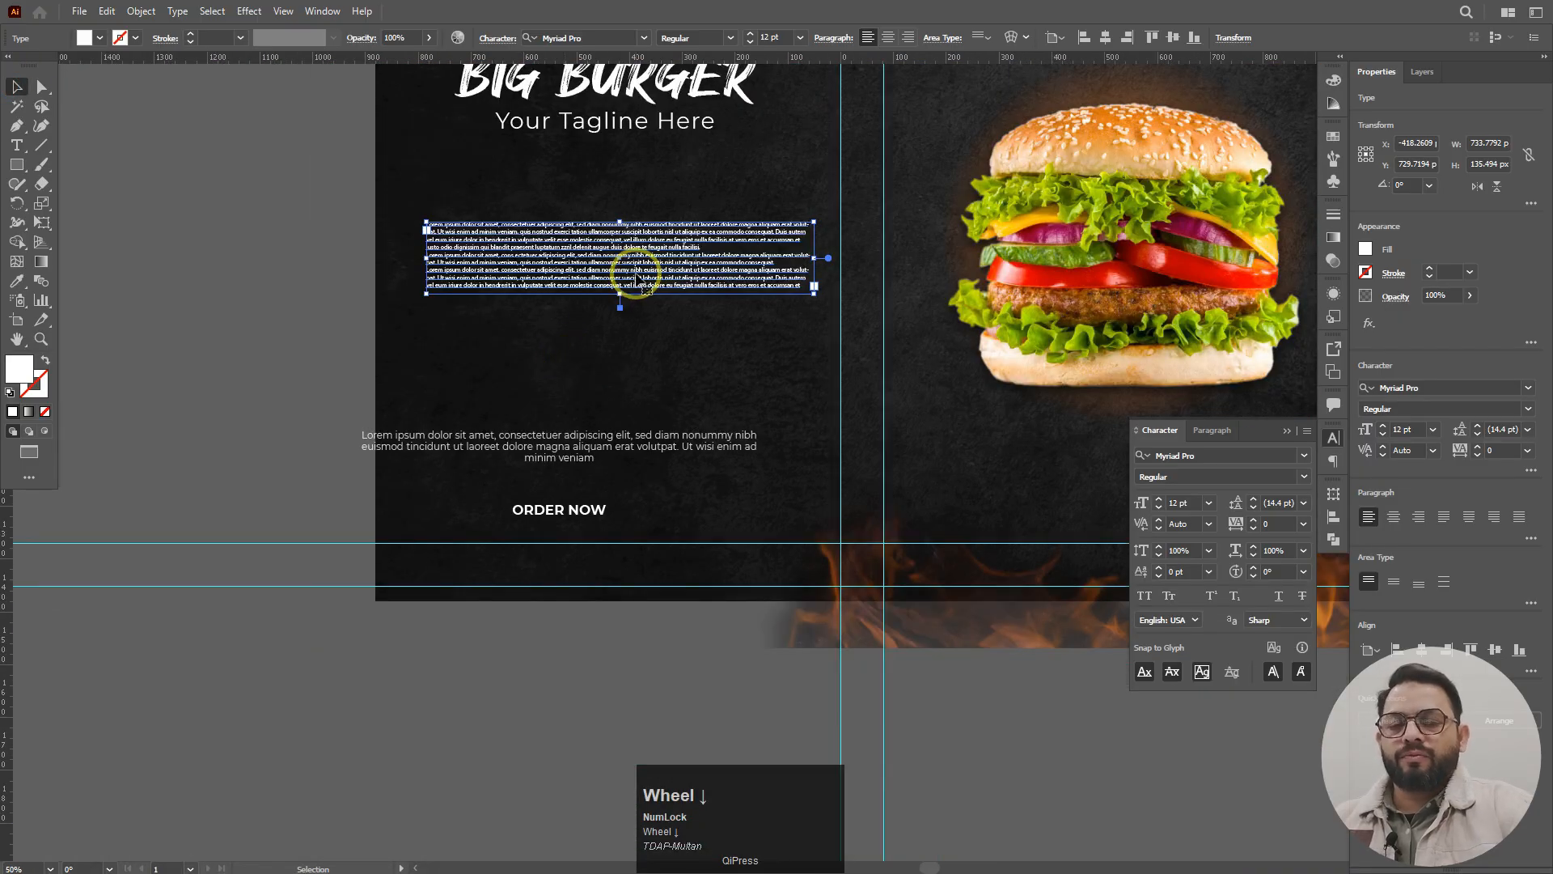
key("Delete")
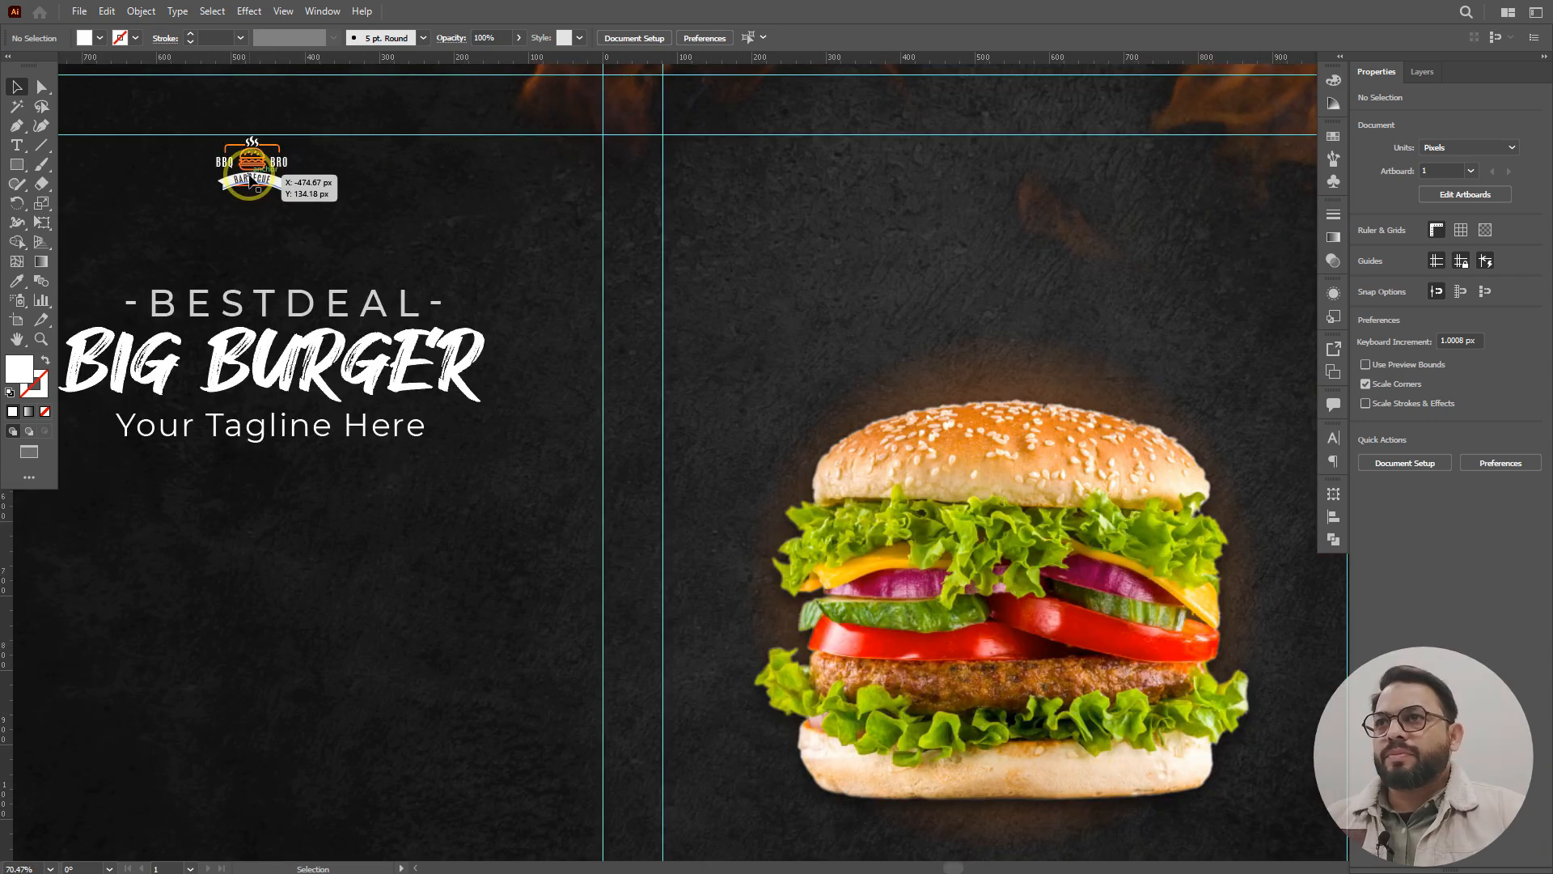
- Move the BBQ BRO logo onto the artboard, into the upper-left corner formed by the inner margin guides
left_click_drag(305, 180, 695, 175)
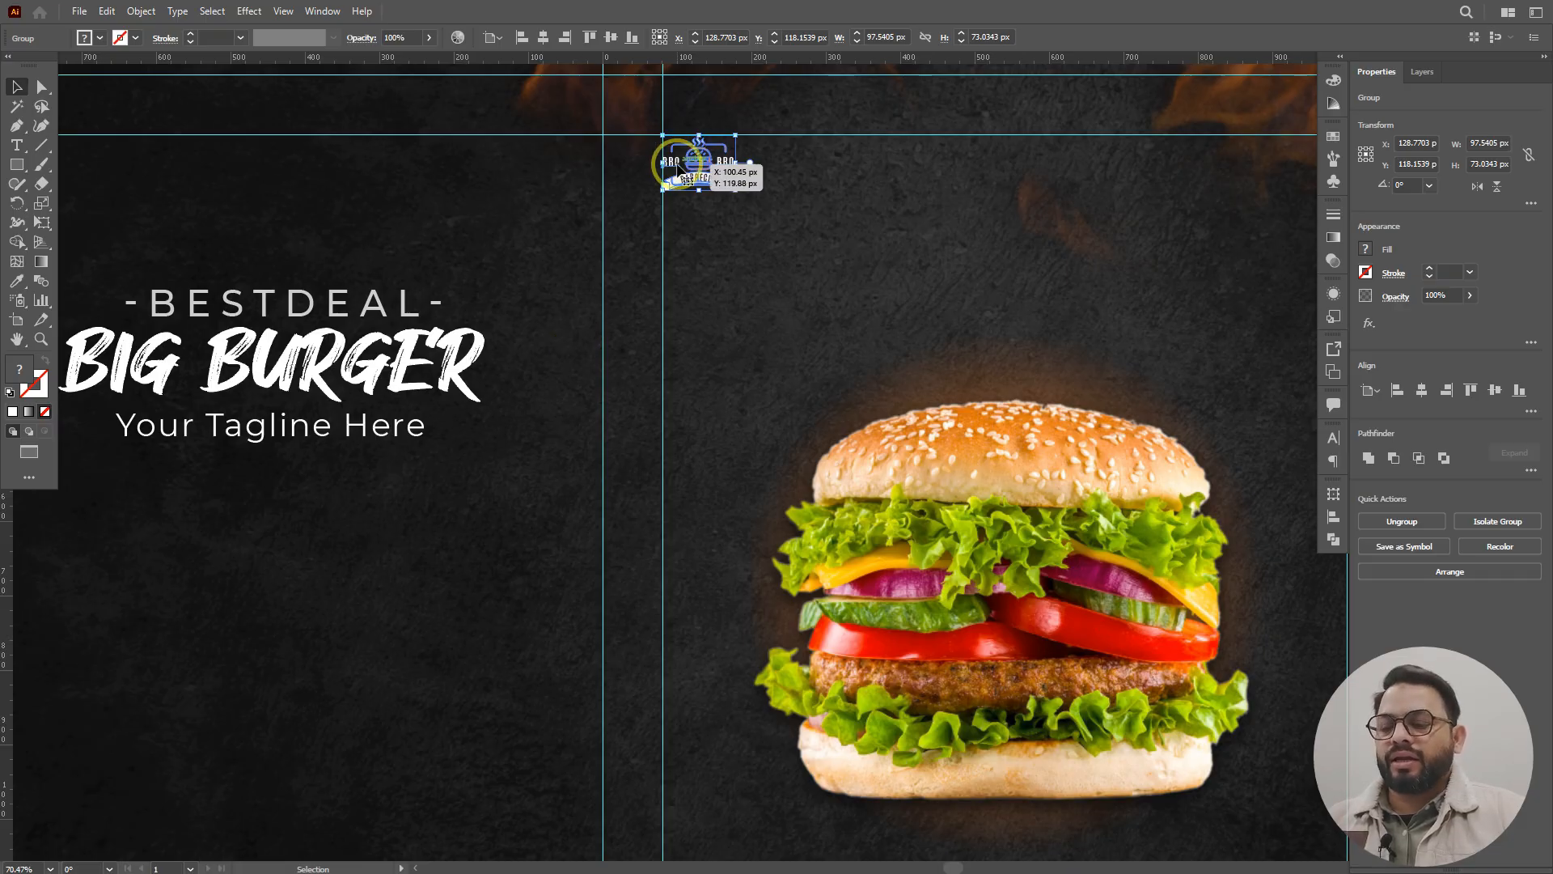
key("z")
left_click_drag(676, 110, 884, 399)
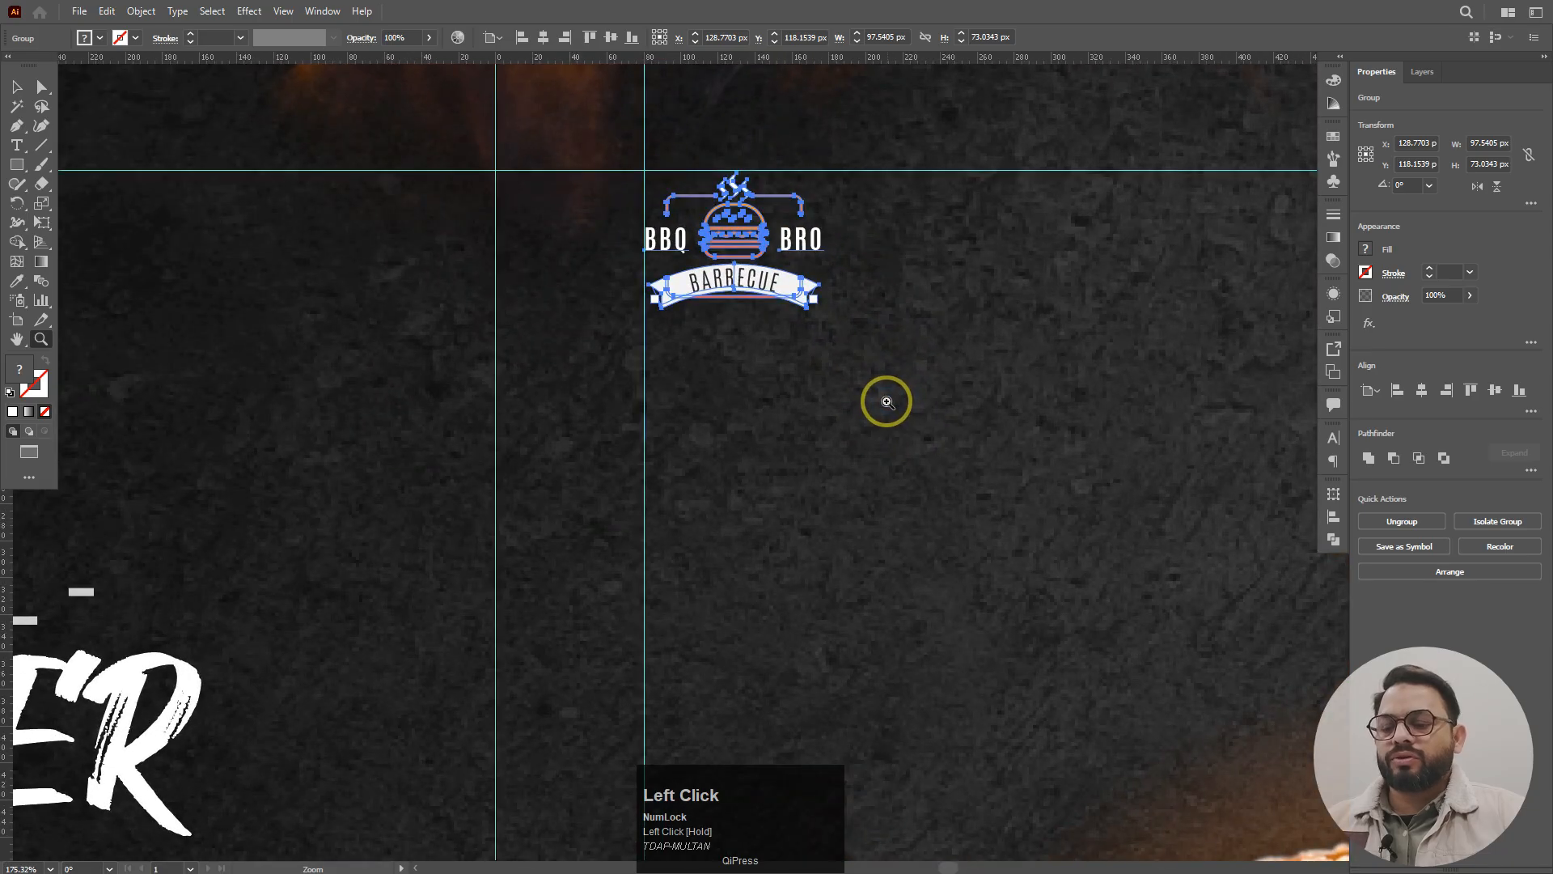
key("v")
left_click(688, 265)
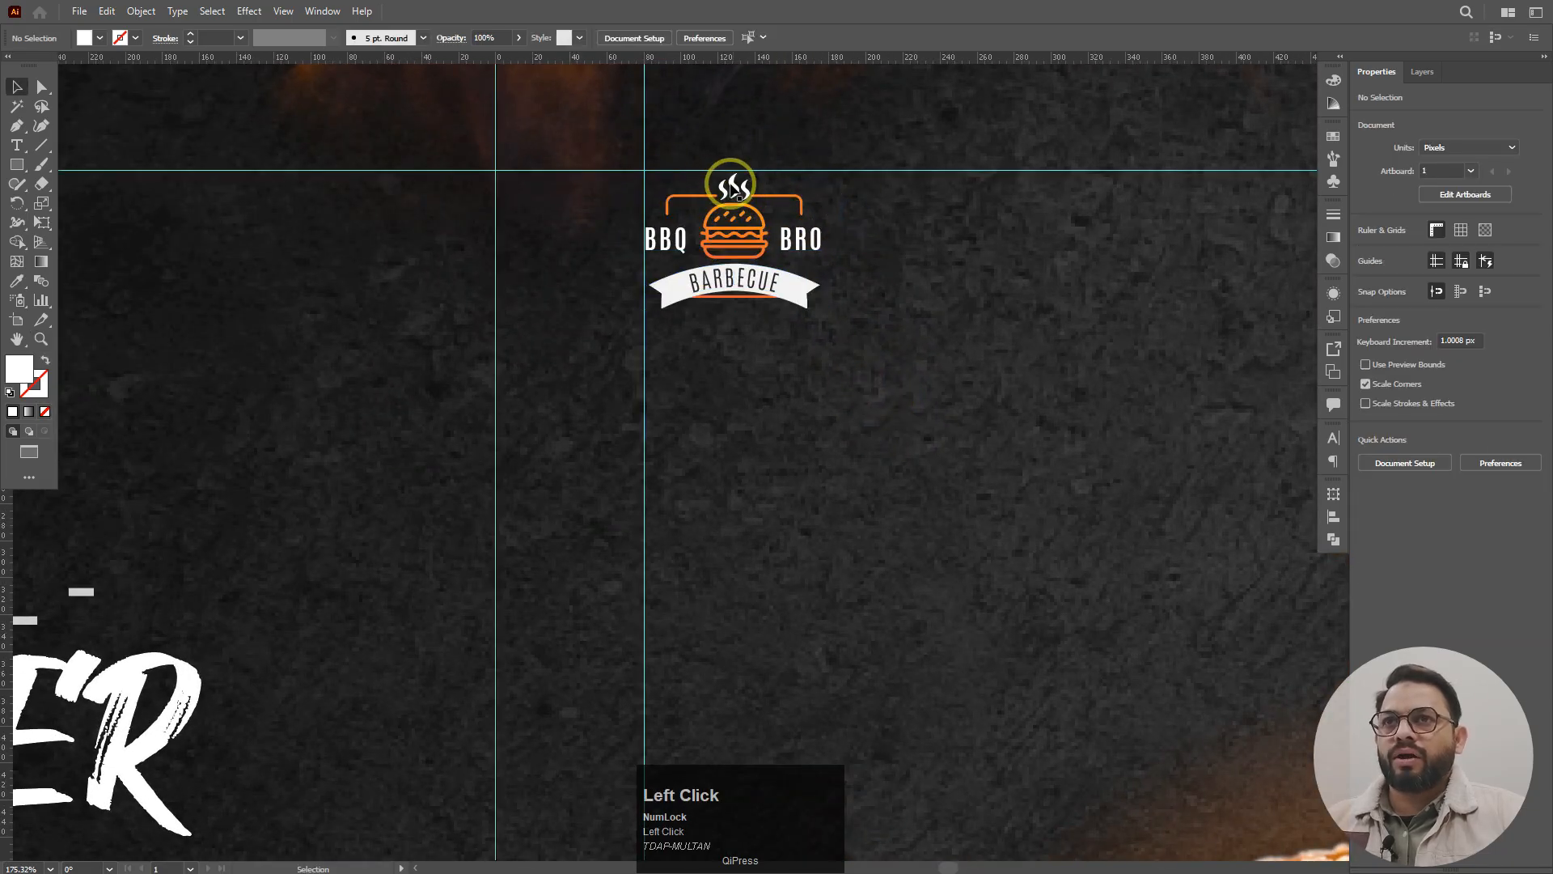
left_click_drag(689, 265, 709, 275)
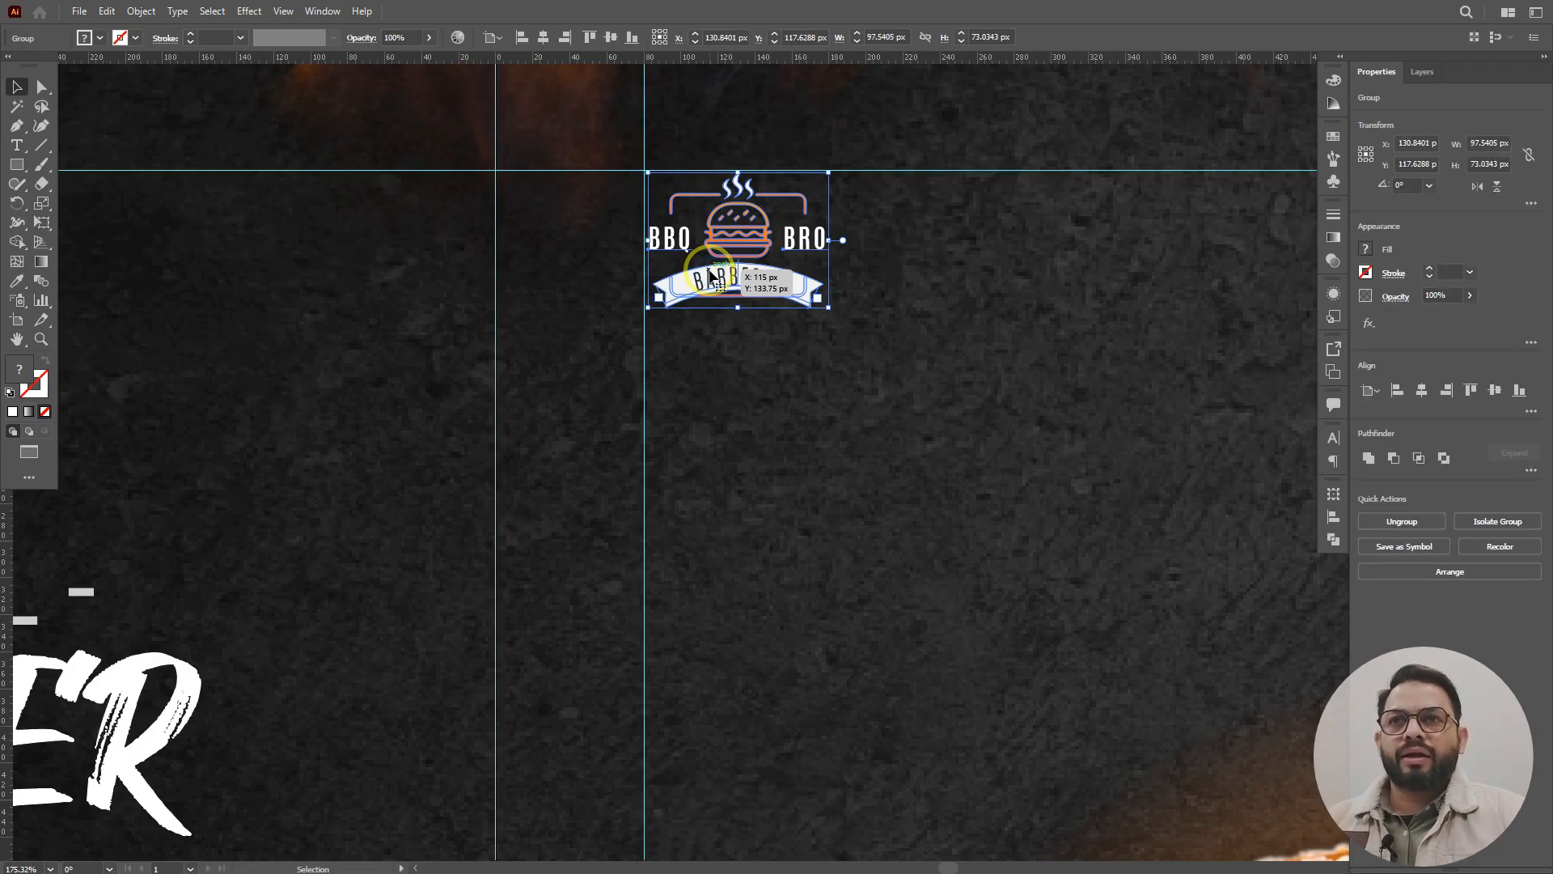
scroll(709, 275, "down", 5)
left_click(867, 305)
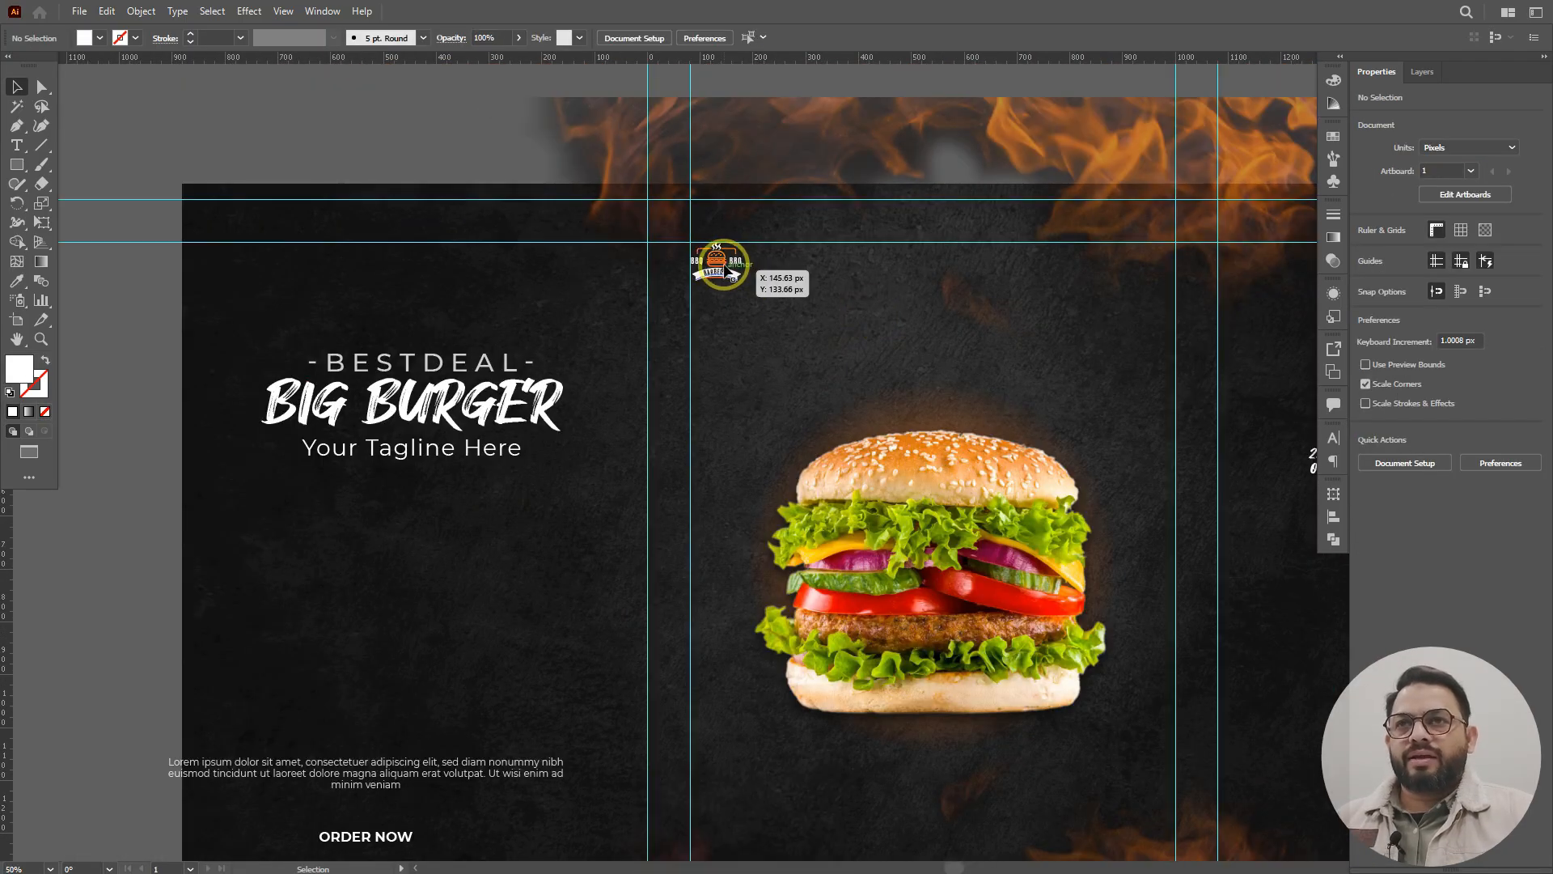
left_click_drag(722, 267, 724, 263)
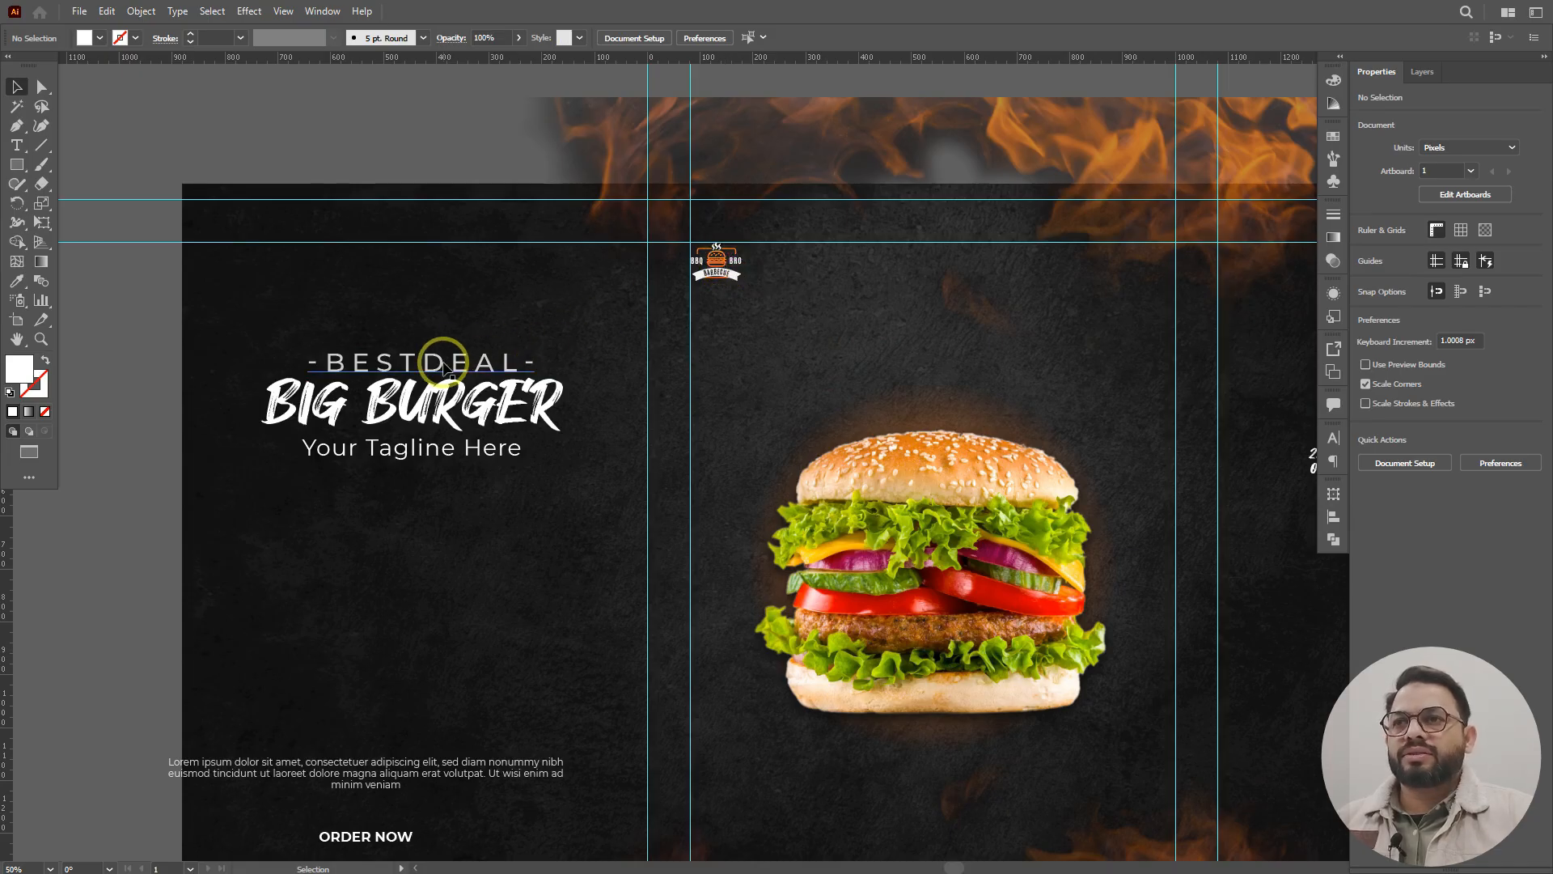
- Center the BIG BURGER text horizontally on the artboard and place it just above the burger, at about Y 283 px
left_click(450, 421)
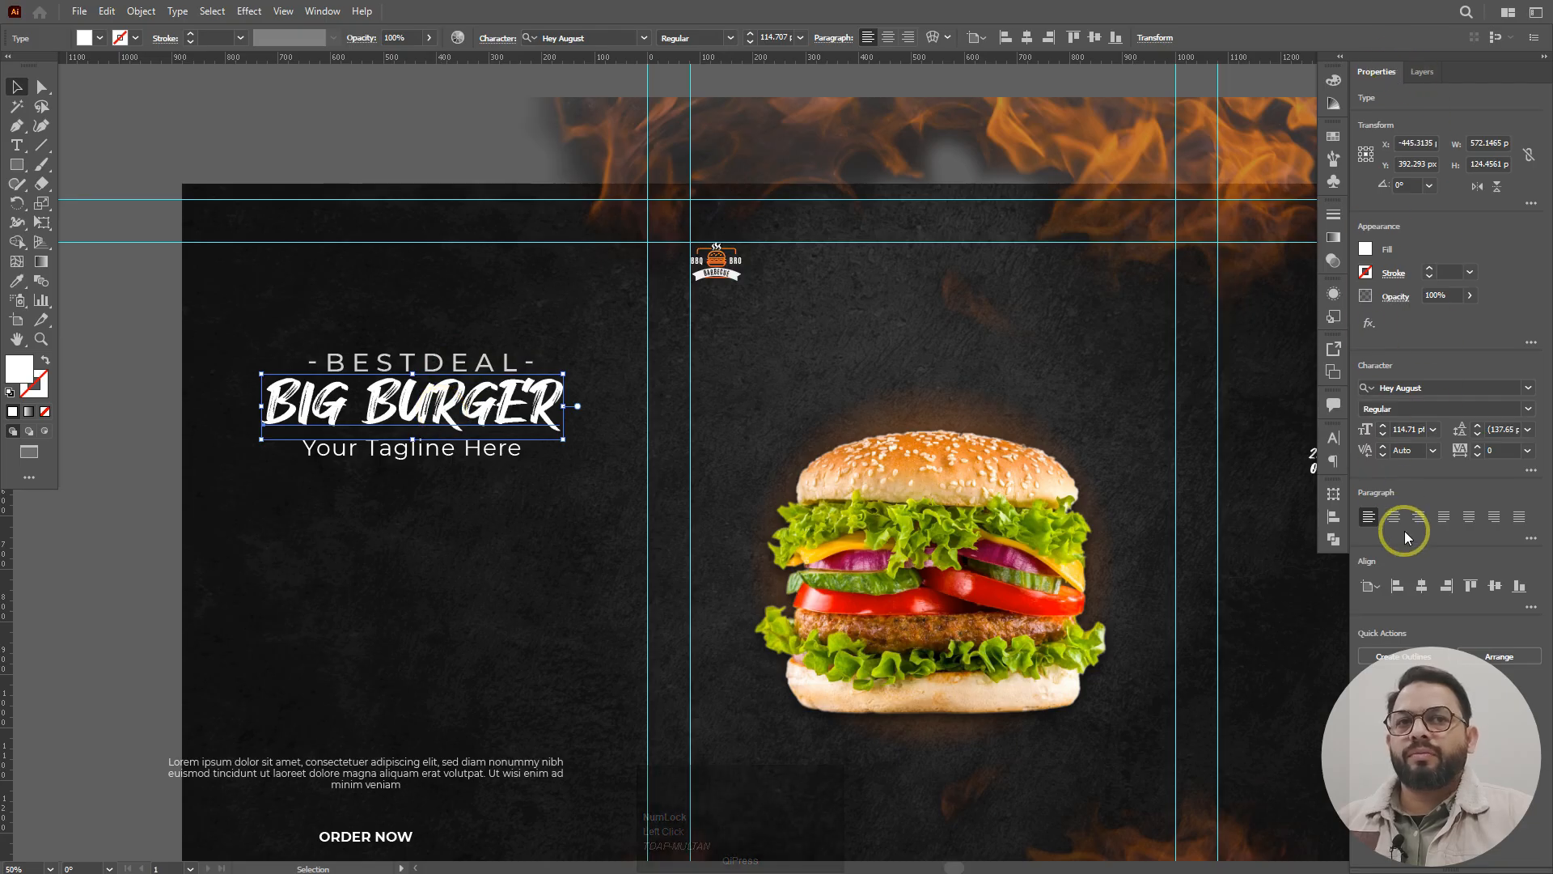
left_click(1423, 591)
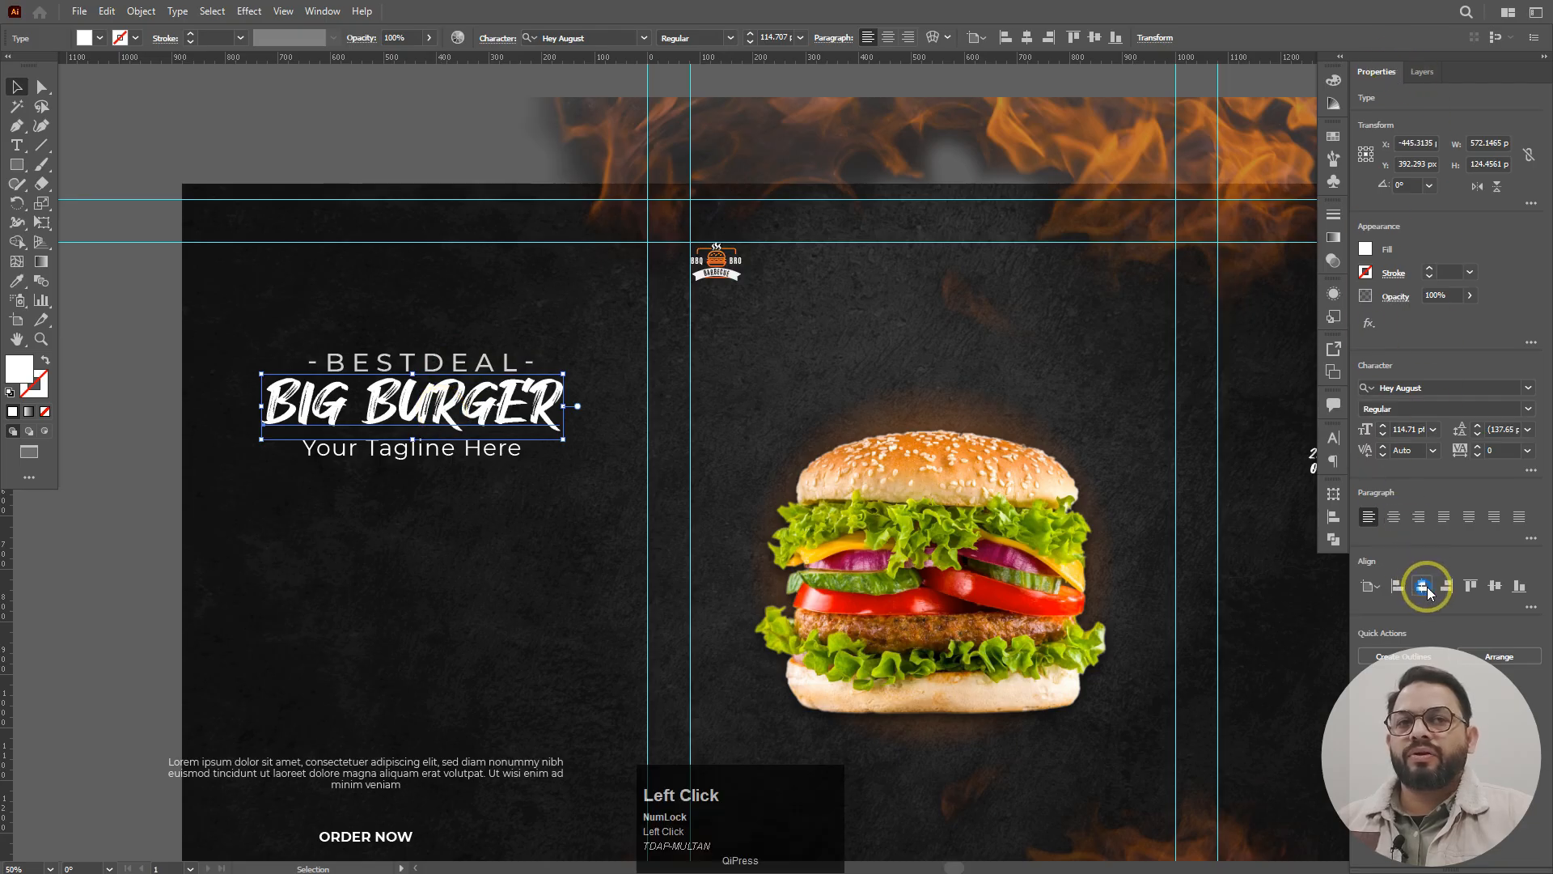
left_click(1494, 586)
left_click_drag(1024, 549, 1006, 344)
- Scale the BIG BURGER text down slightly from its center
key("z")
left_click(1042, 459)
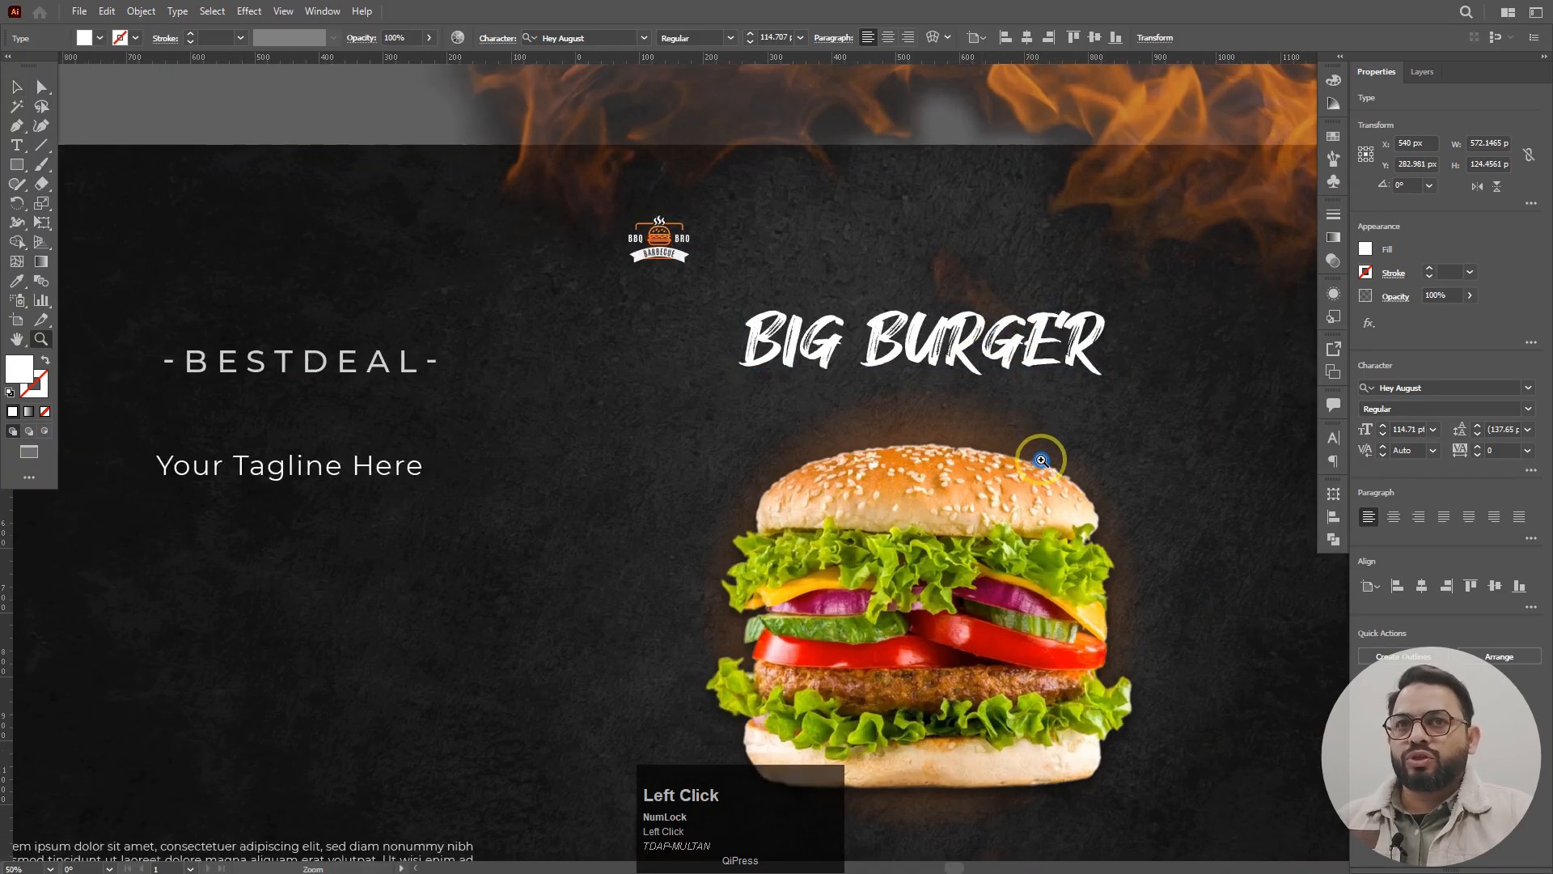
left_click_drag(1023, 499, 1026, 267)
key("v")
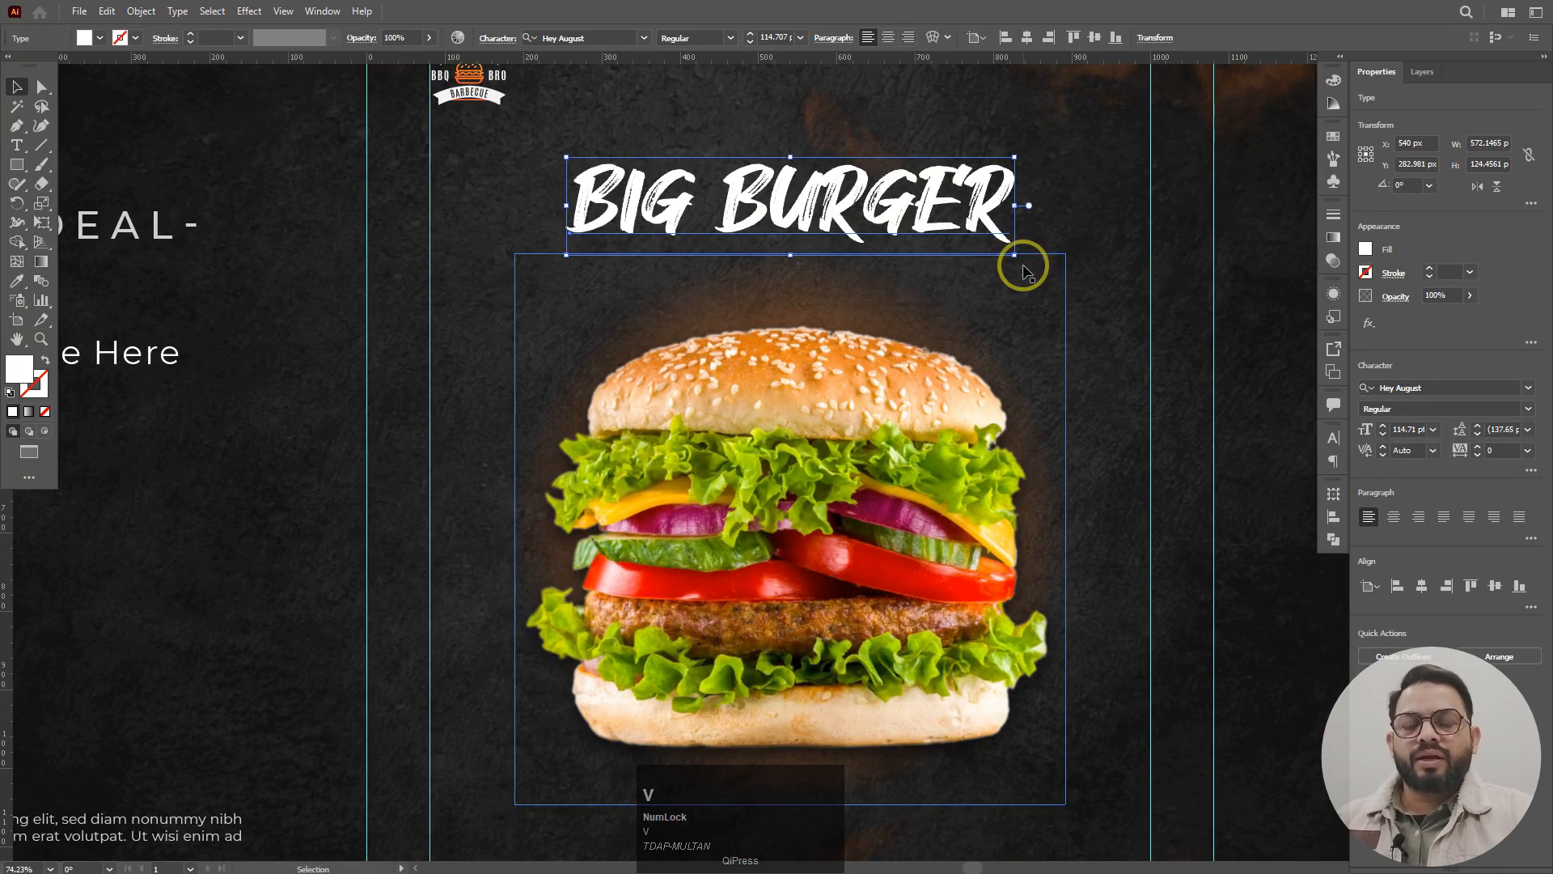
left_click(1059, 204)
left_click(990, 226)
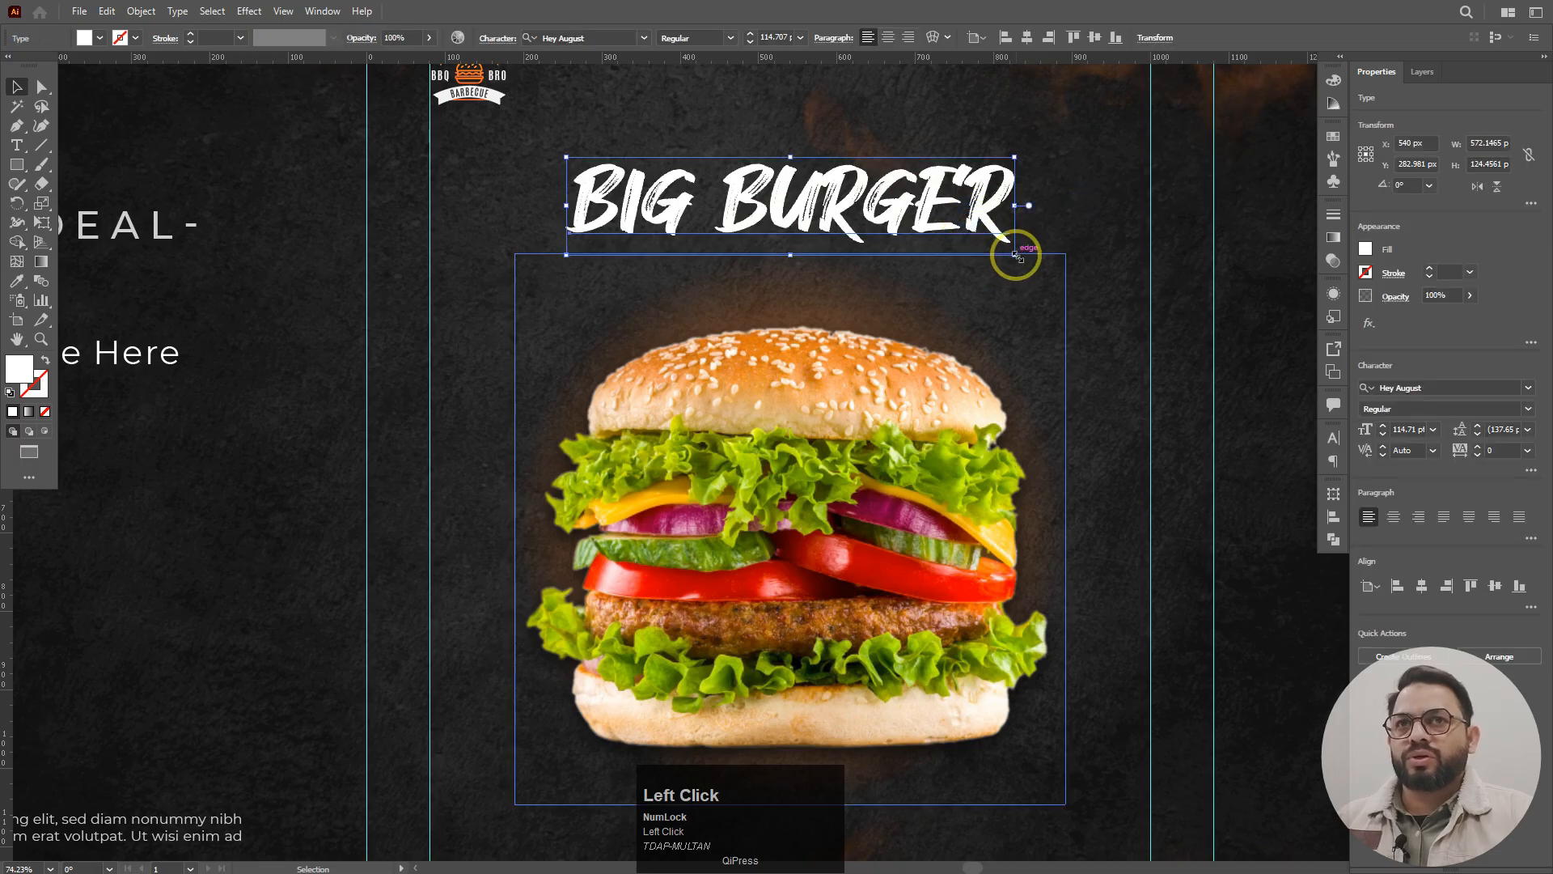
left_click_drag(1015, 255, 1005, 254)
left_click(526, 226)
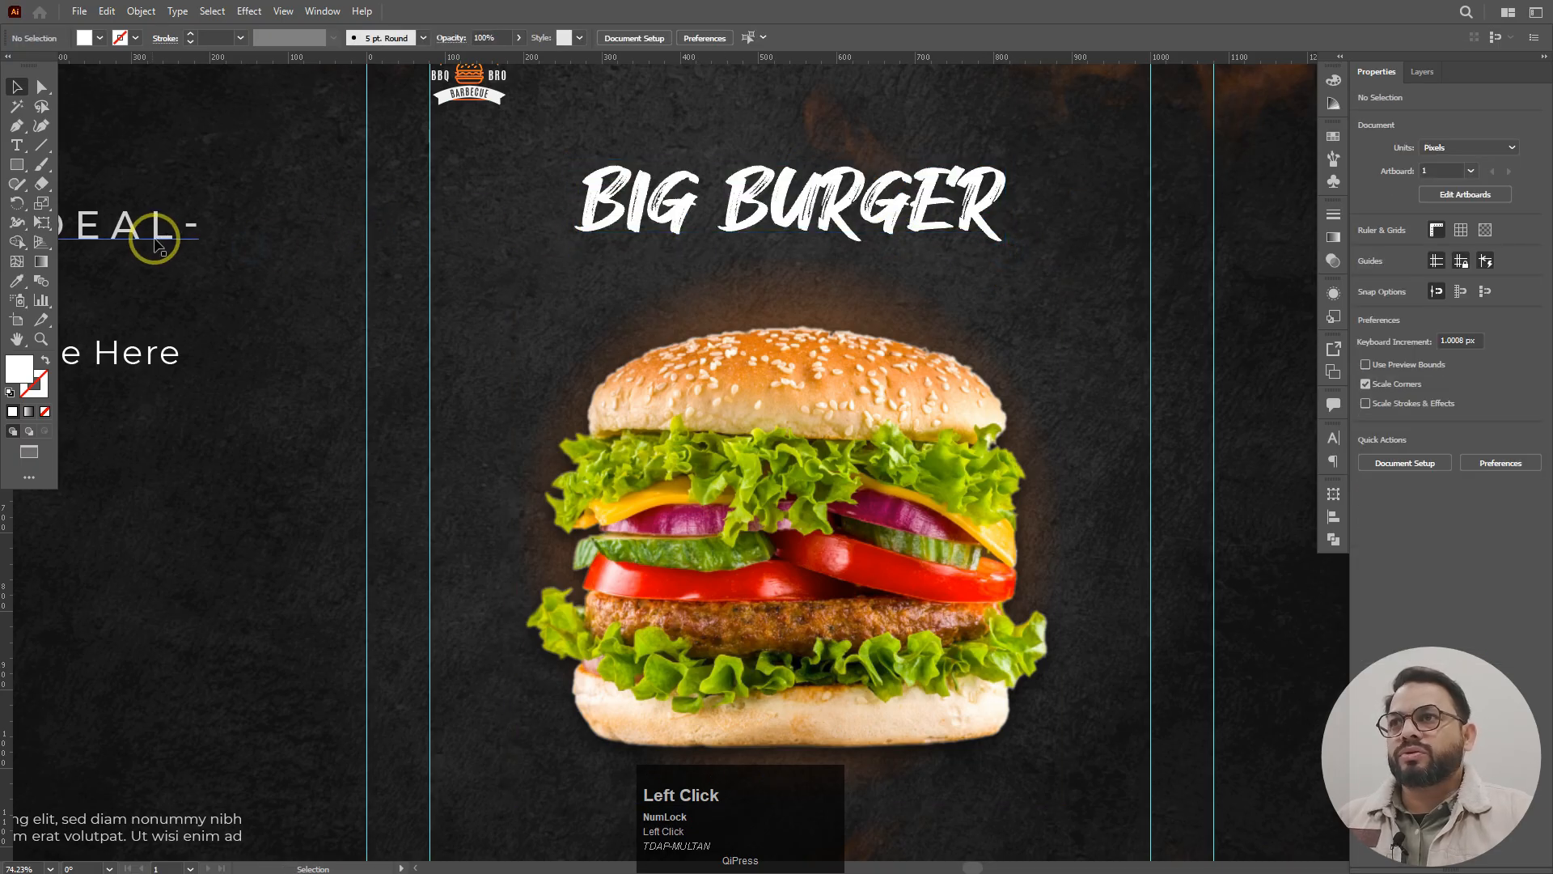
- Place the BESTDEAL text above BIG BURGER, center it horizontally on the artboard and scale it down to about 384 px wide
left_click_drag(153, 233, 953, 133)
left_click_drag(931, 125, 930, 126)
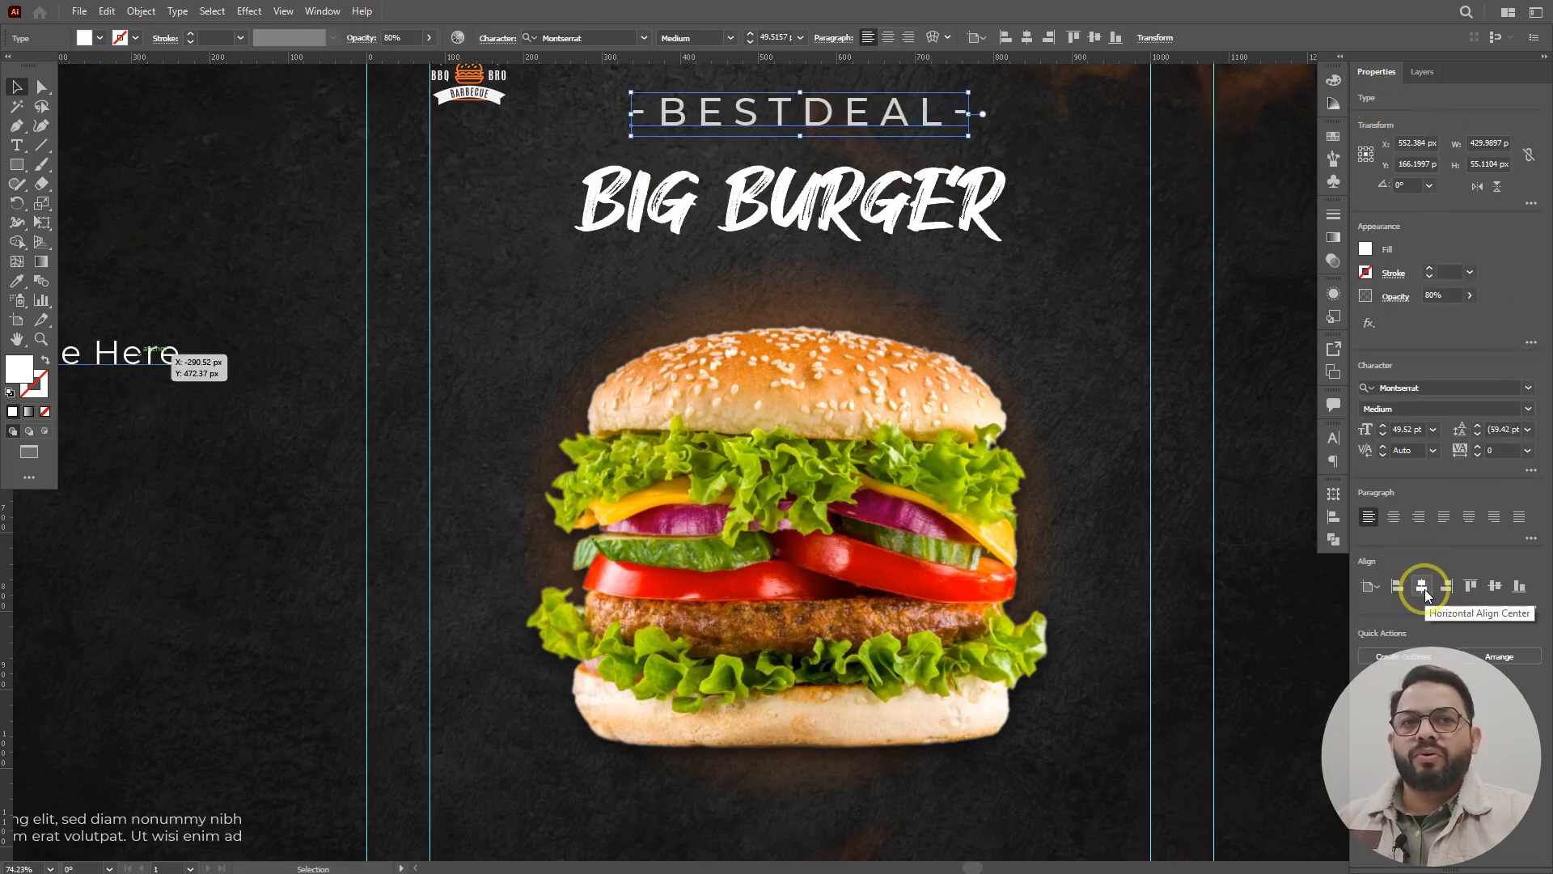
left_click(1424, 589)
left_click(847, 122)
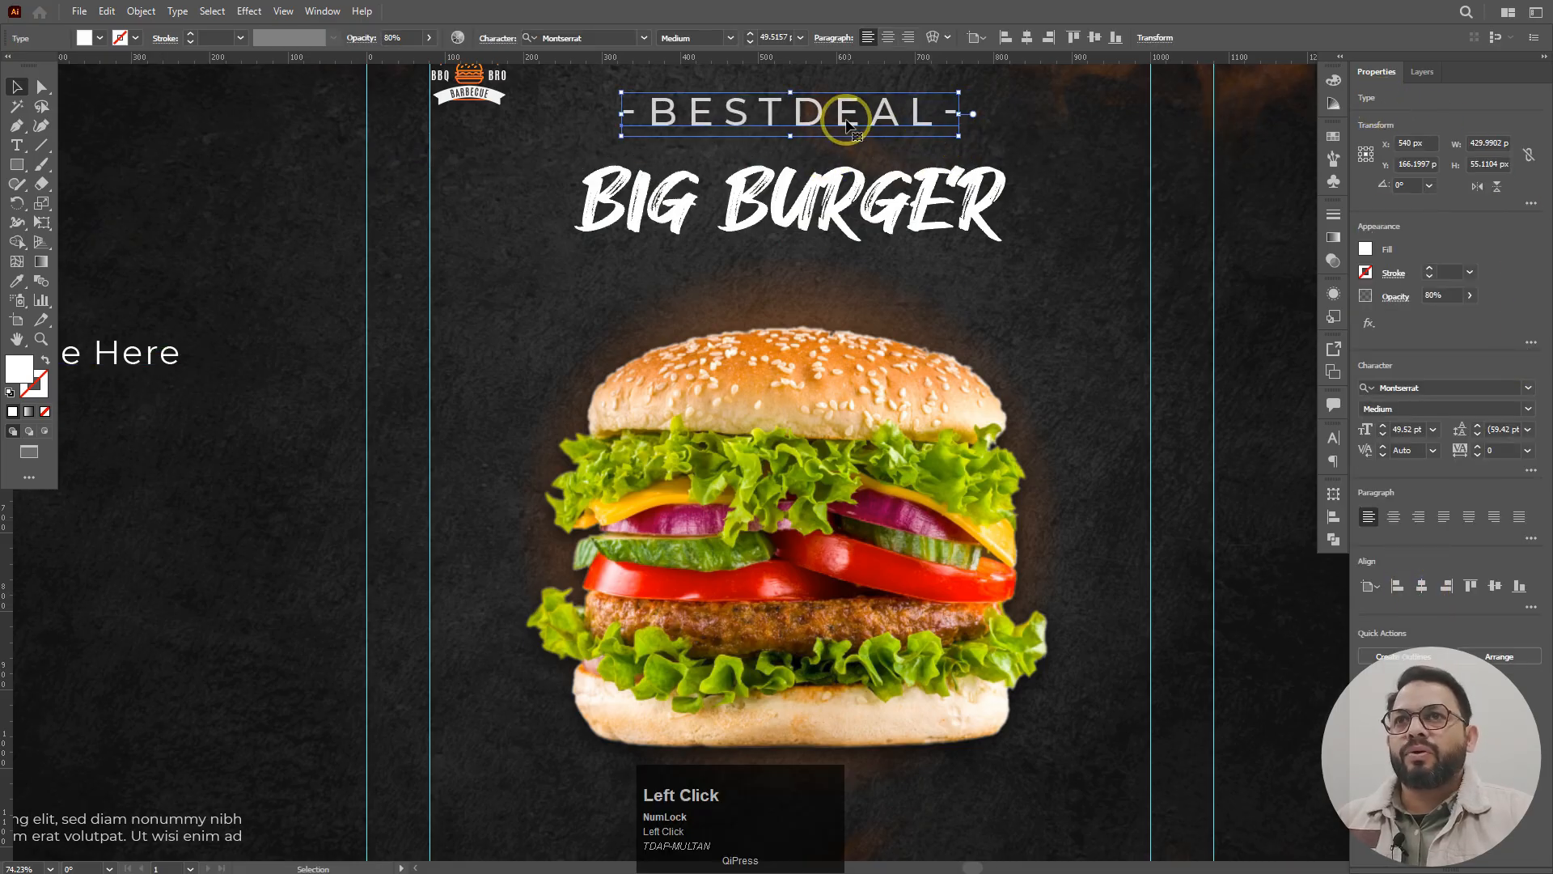
left_click_drag(846, 121, 847, 130)
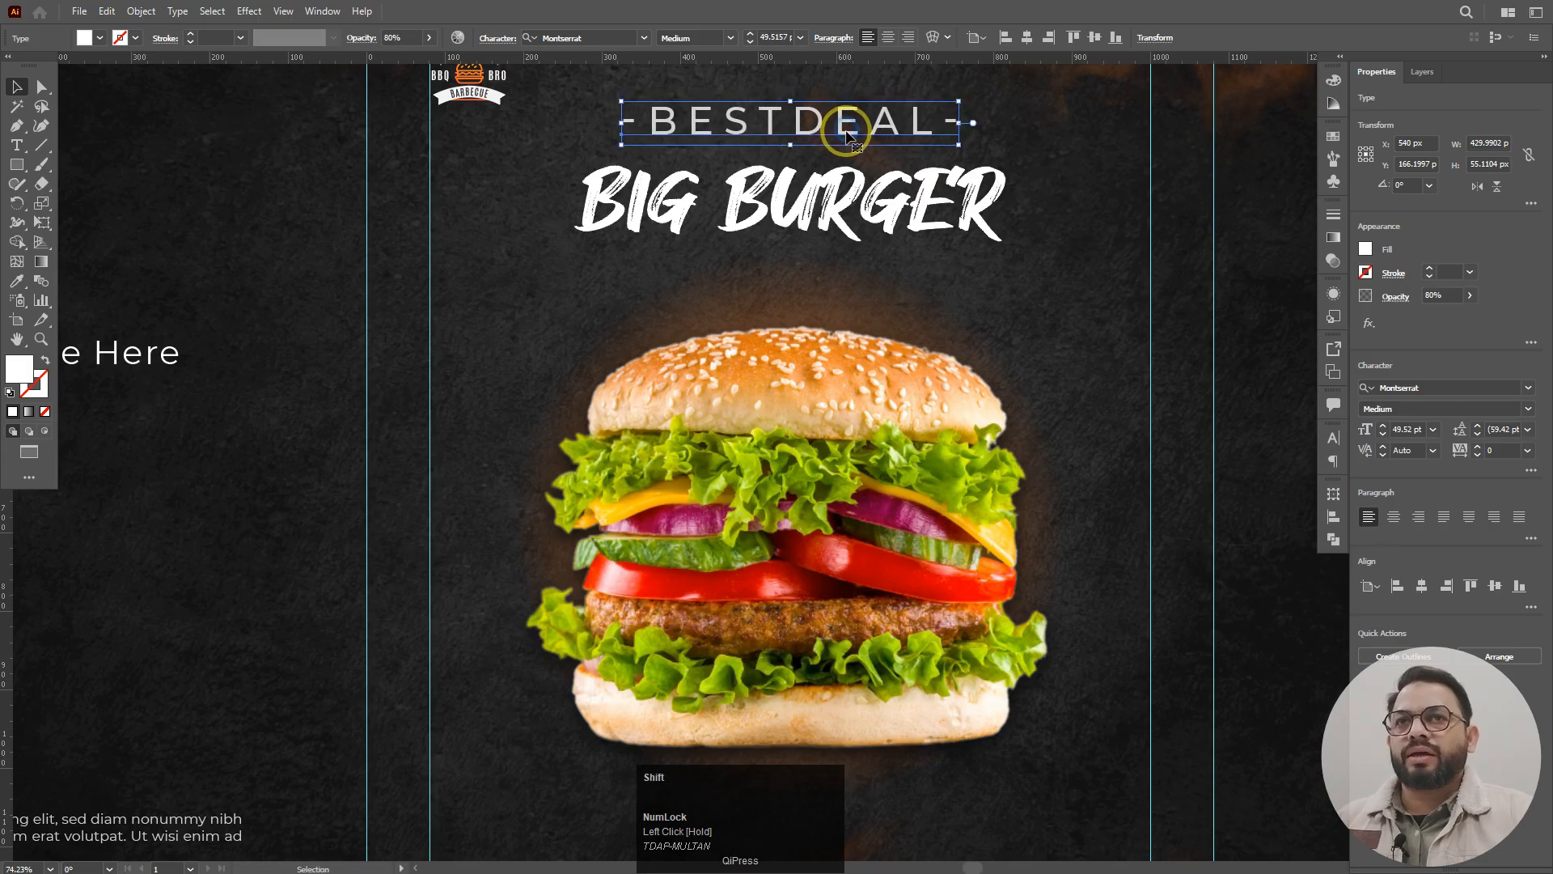
left_click_drag(958, 145, 951, 144)
- Place the tagline text directly below BIG BURGER, centered horizontally on the artboard, at about Y 363 px
left_click_drag(157, 353, 930, 277)
left_click(1425, 589)
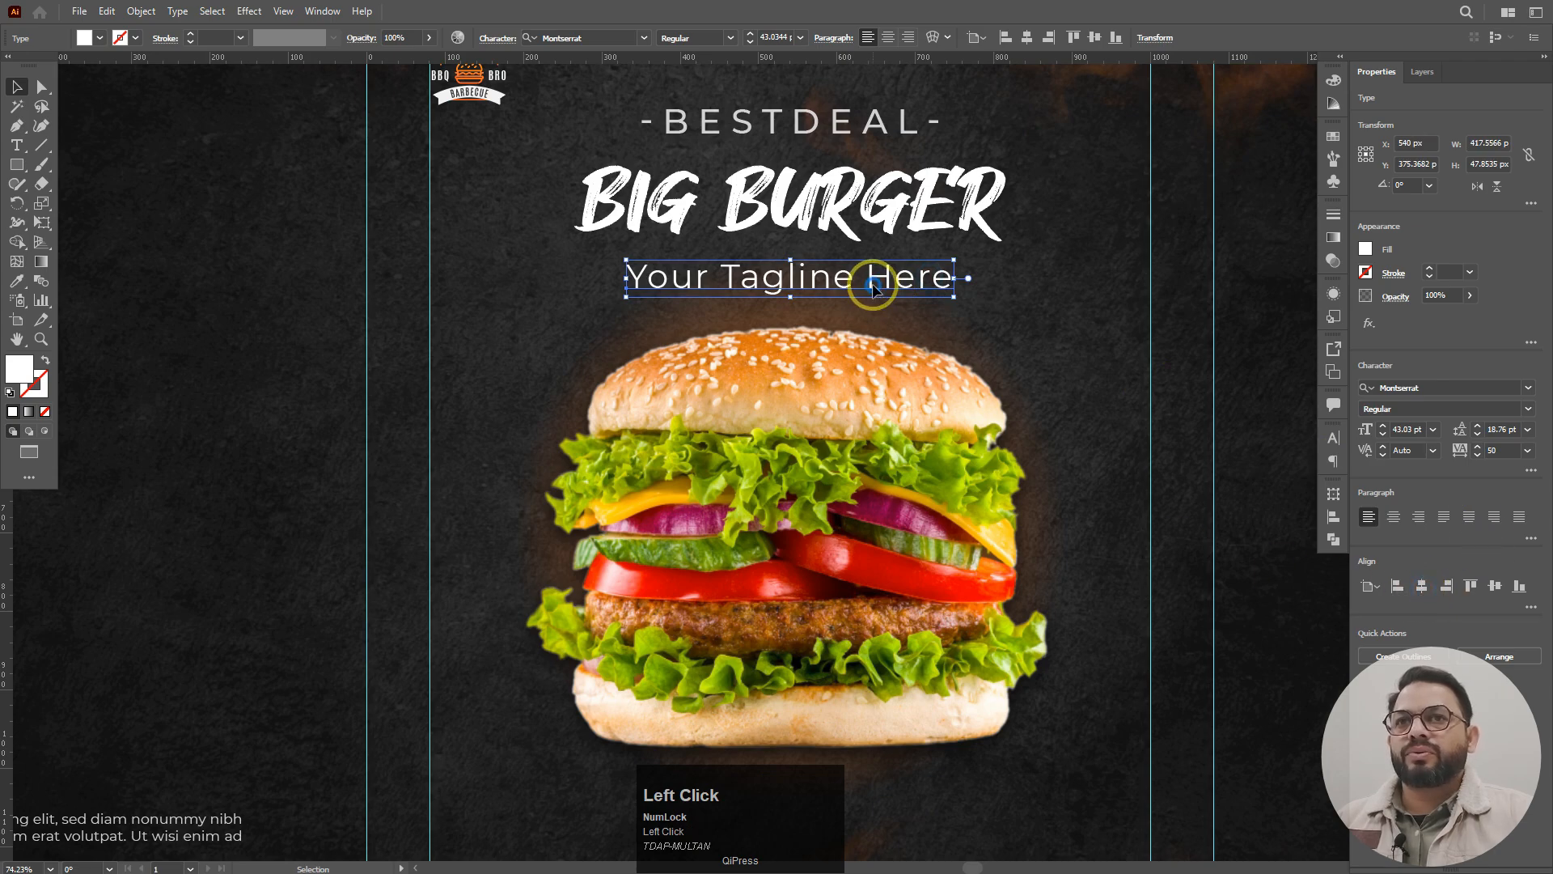
left_click_drag(873, 287, 871, 278)
left_click(1084, 208)
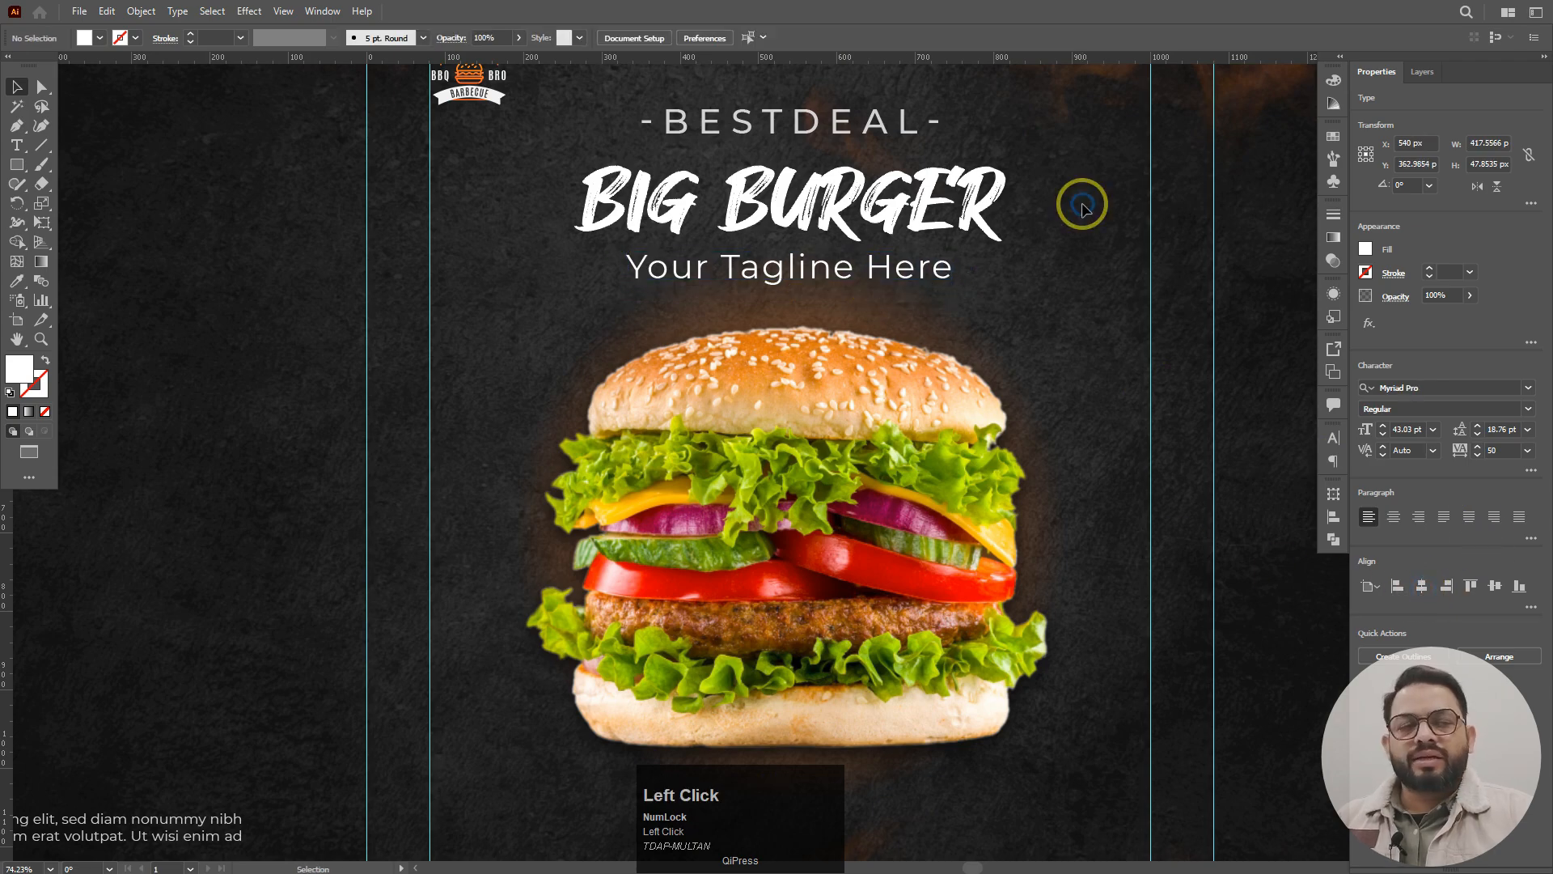
- Examine the opacity settings of the BESTDEAL and tagline texts
left_click(821, 125)
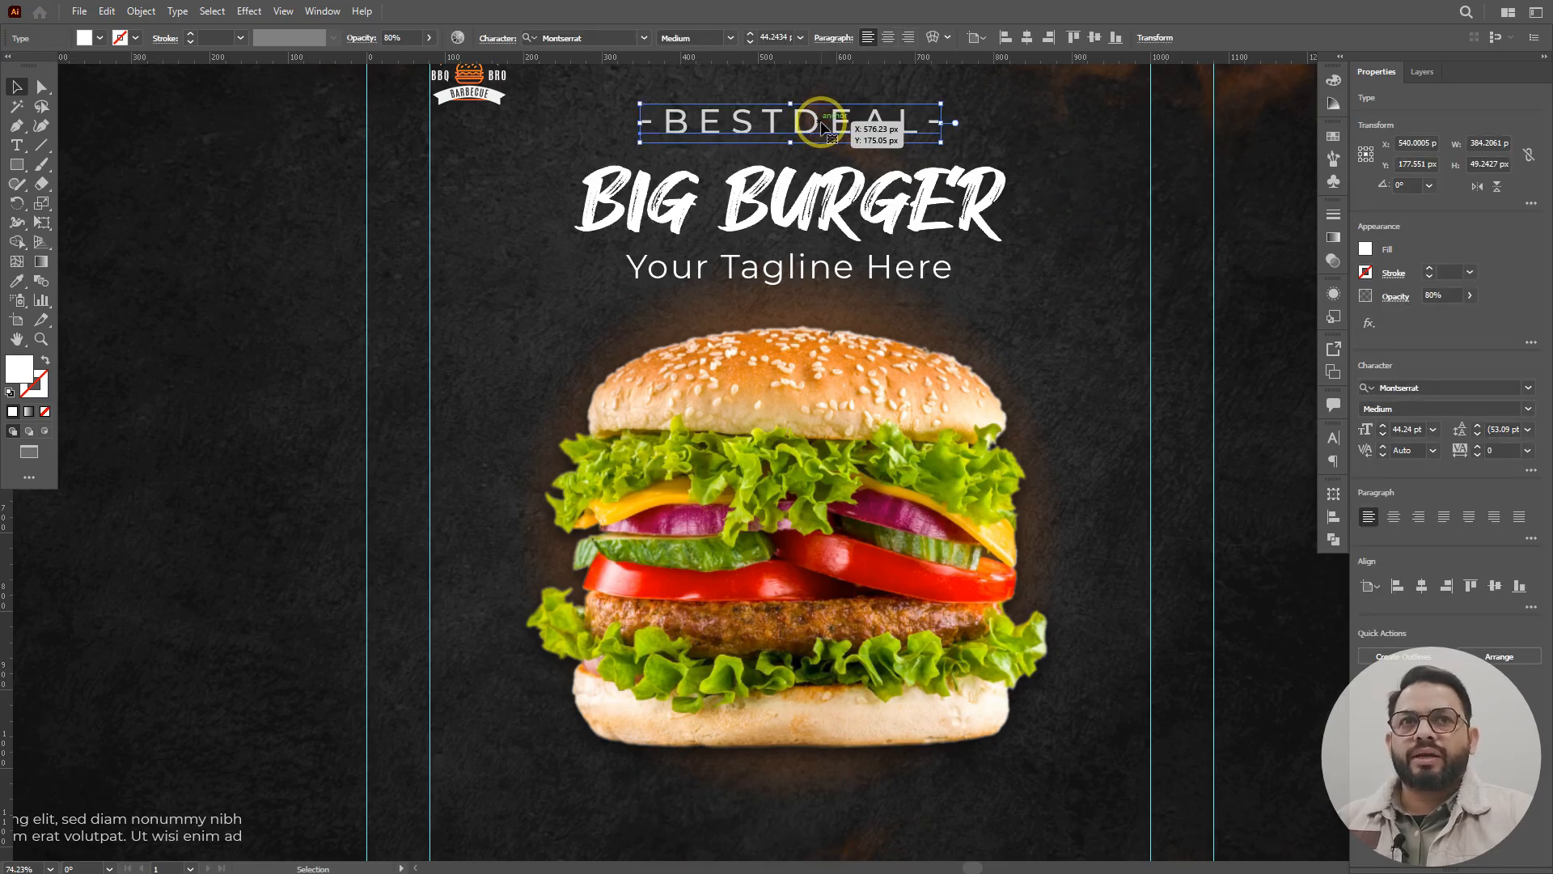
left_click(1443, 304)
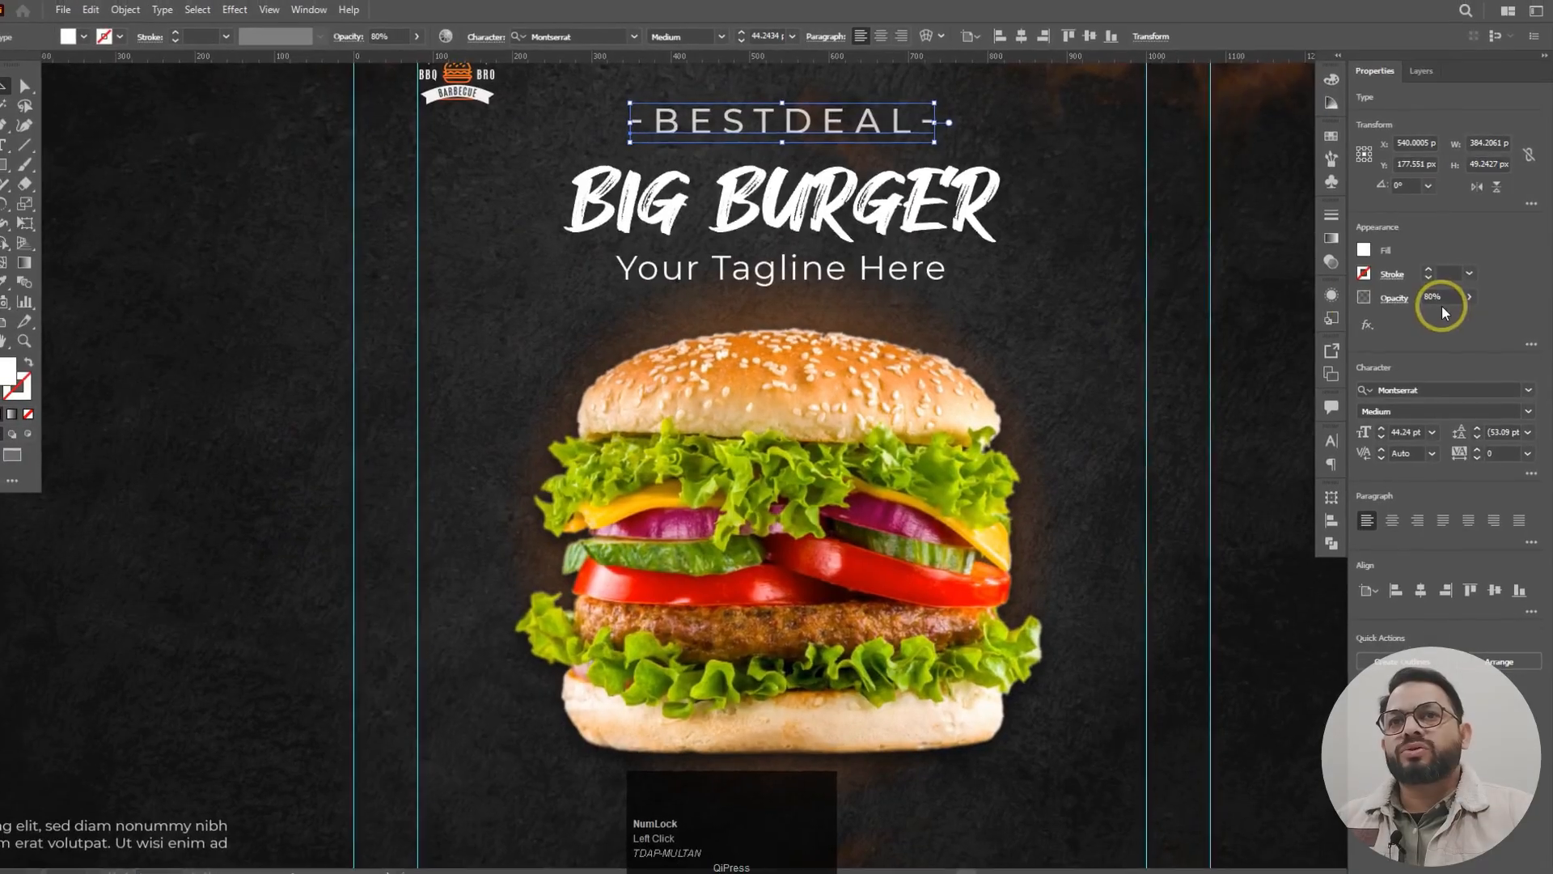
left_click(938, 271)
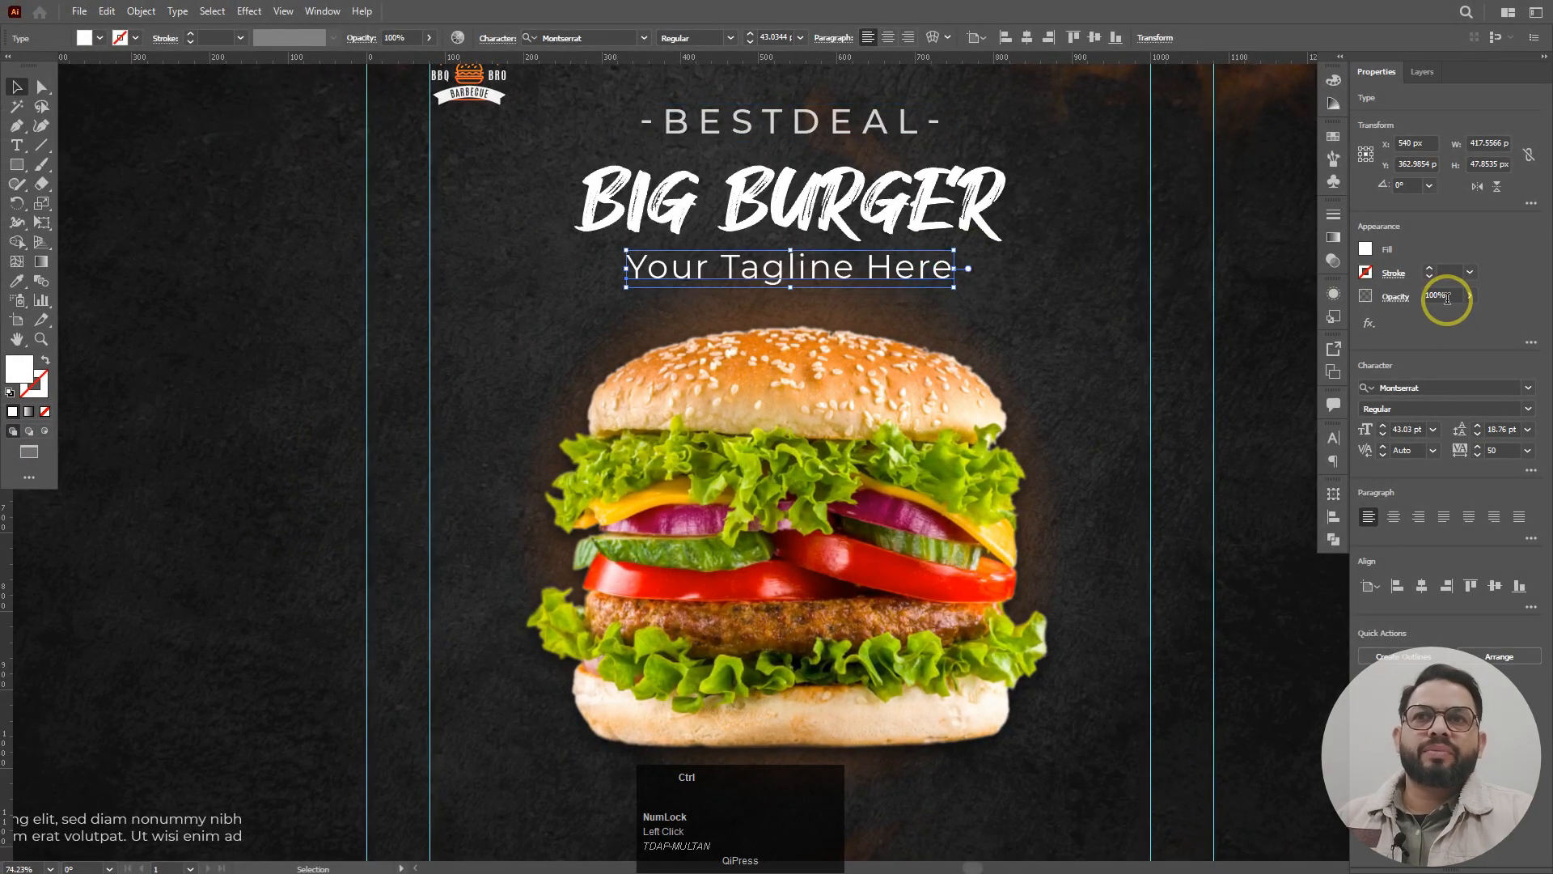
left_click(922, 273)
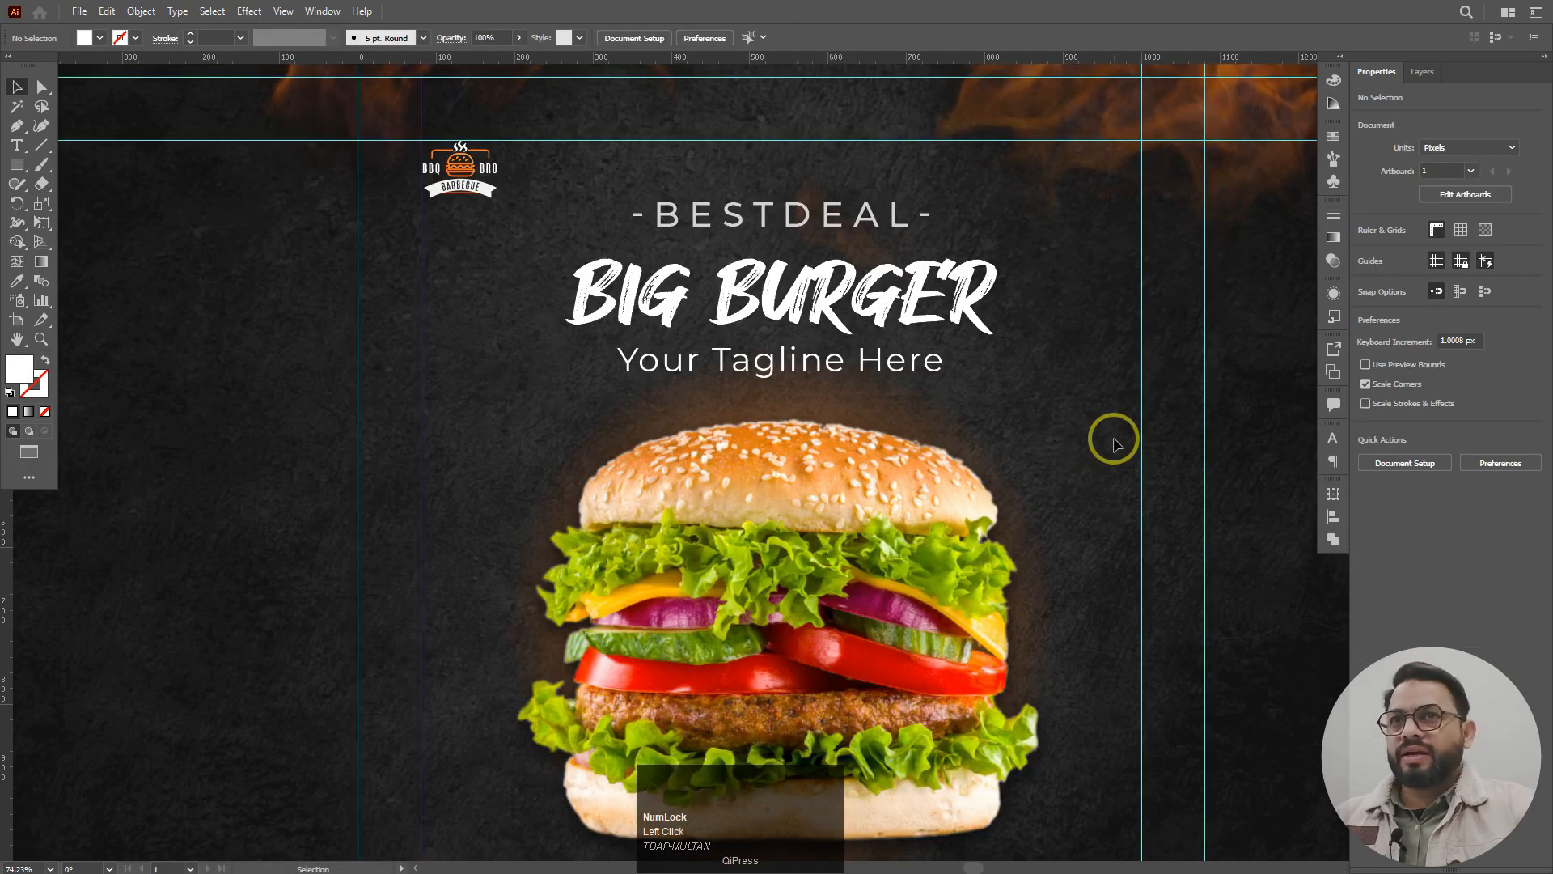
- Insert a space in the BESTDEAL text so it reads "BEST DEAL"
left_click(821, 217)
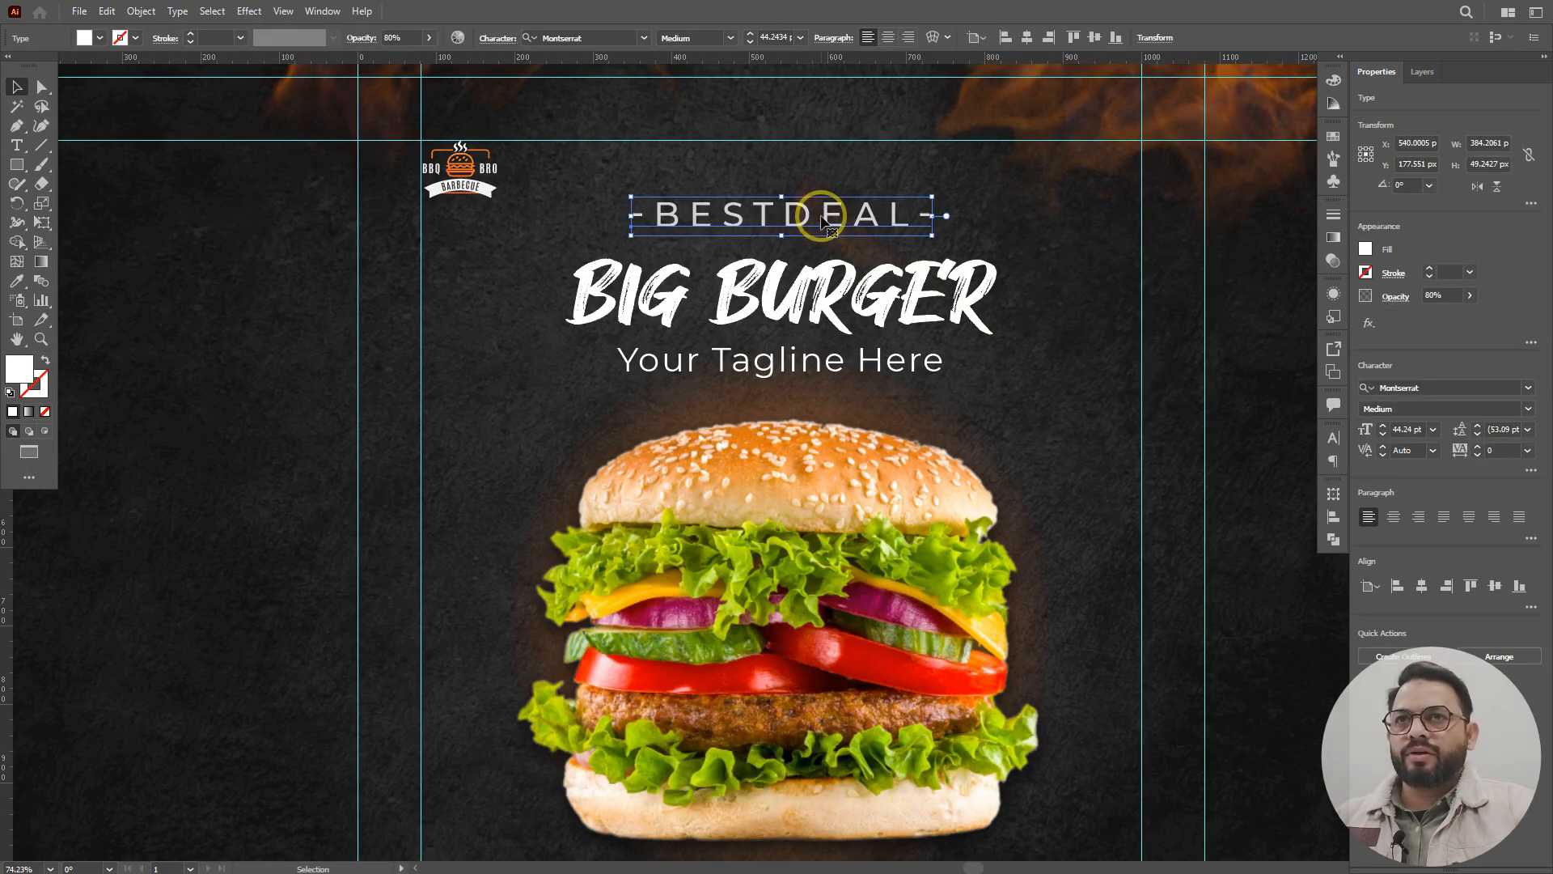
double_click(821, 218)
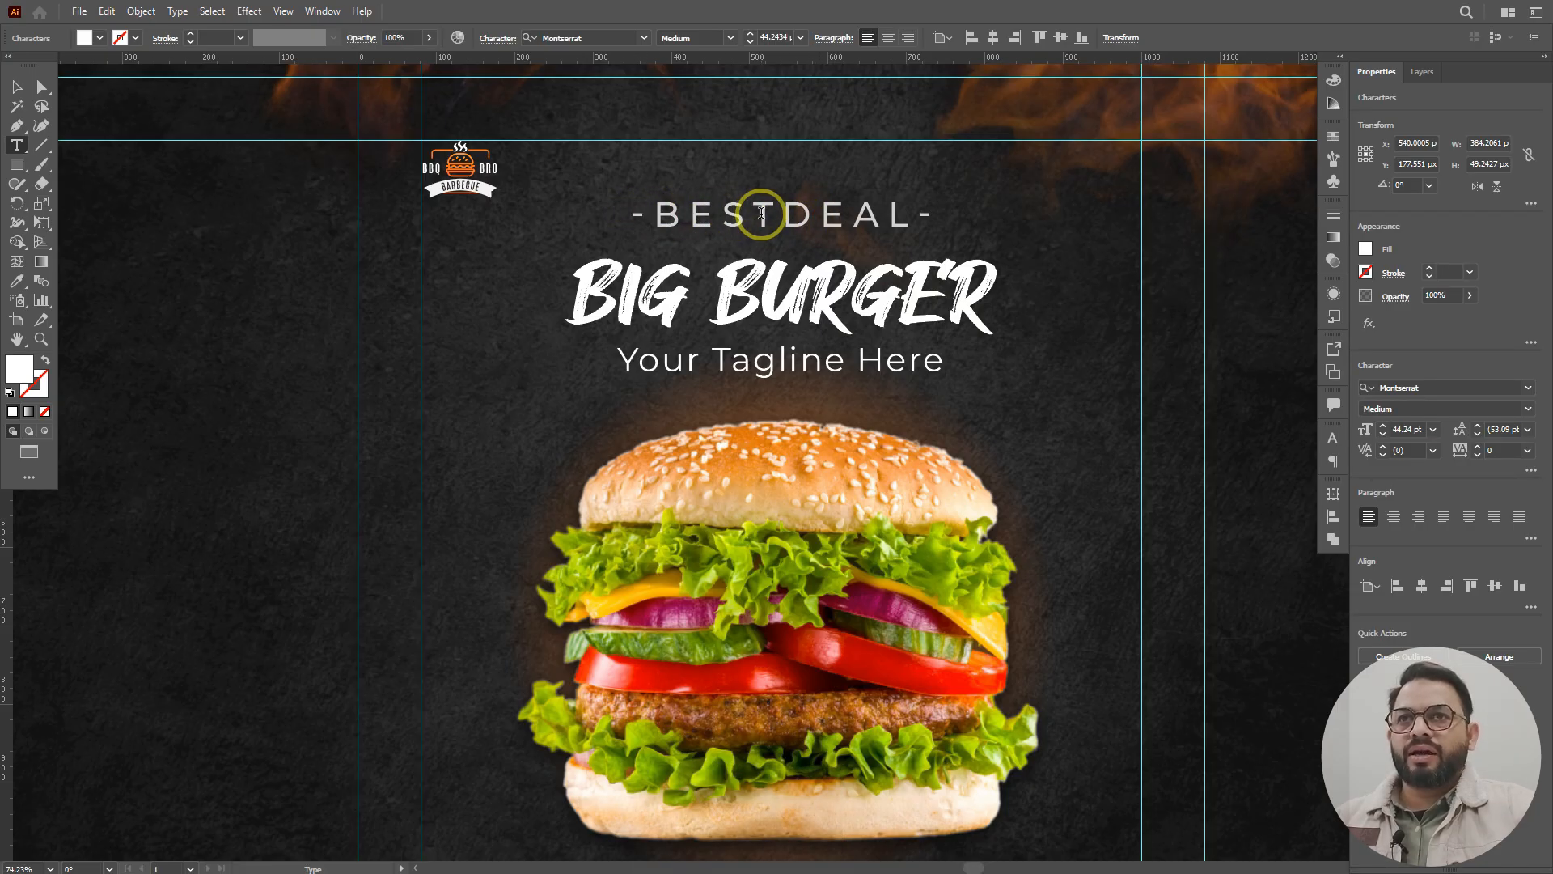
left_click(788, 214)
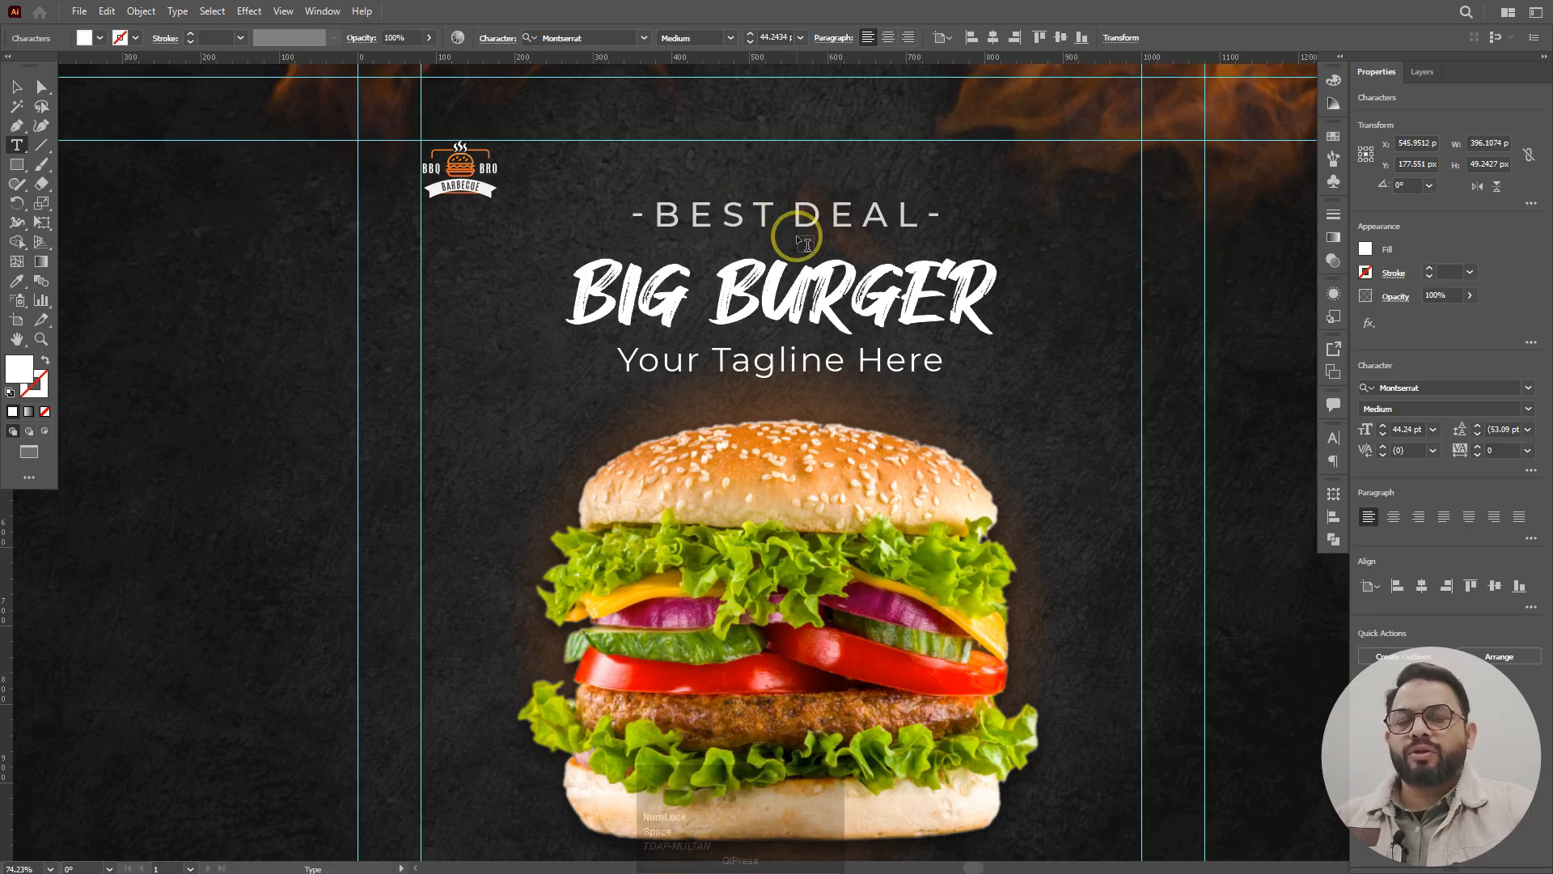
left_click(16, 86)
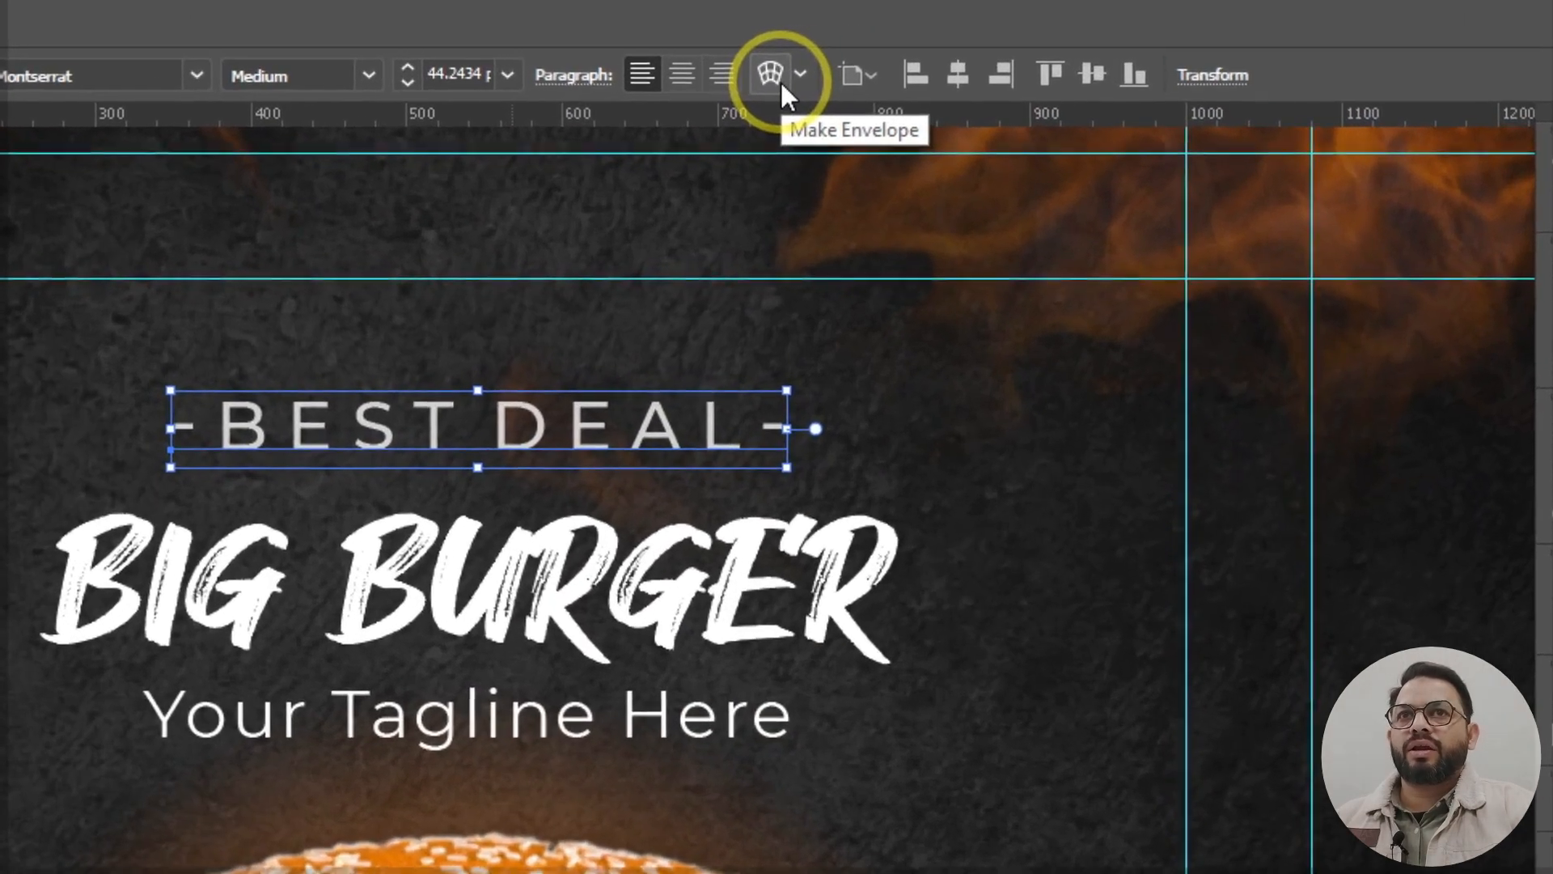
- Warp the BEST DEAL text with a horizontal Arc envelope at 25% bend and move it slightly down toward BIG BURGER
left_click(777, 78)
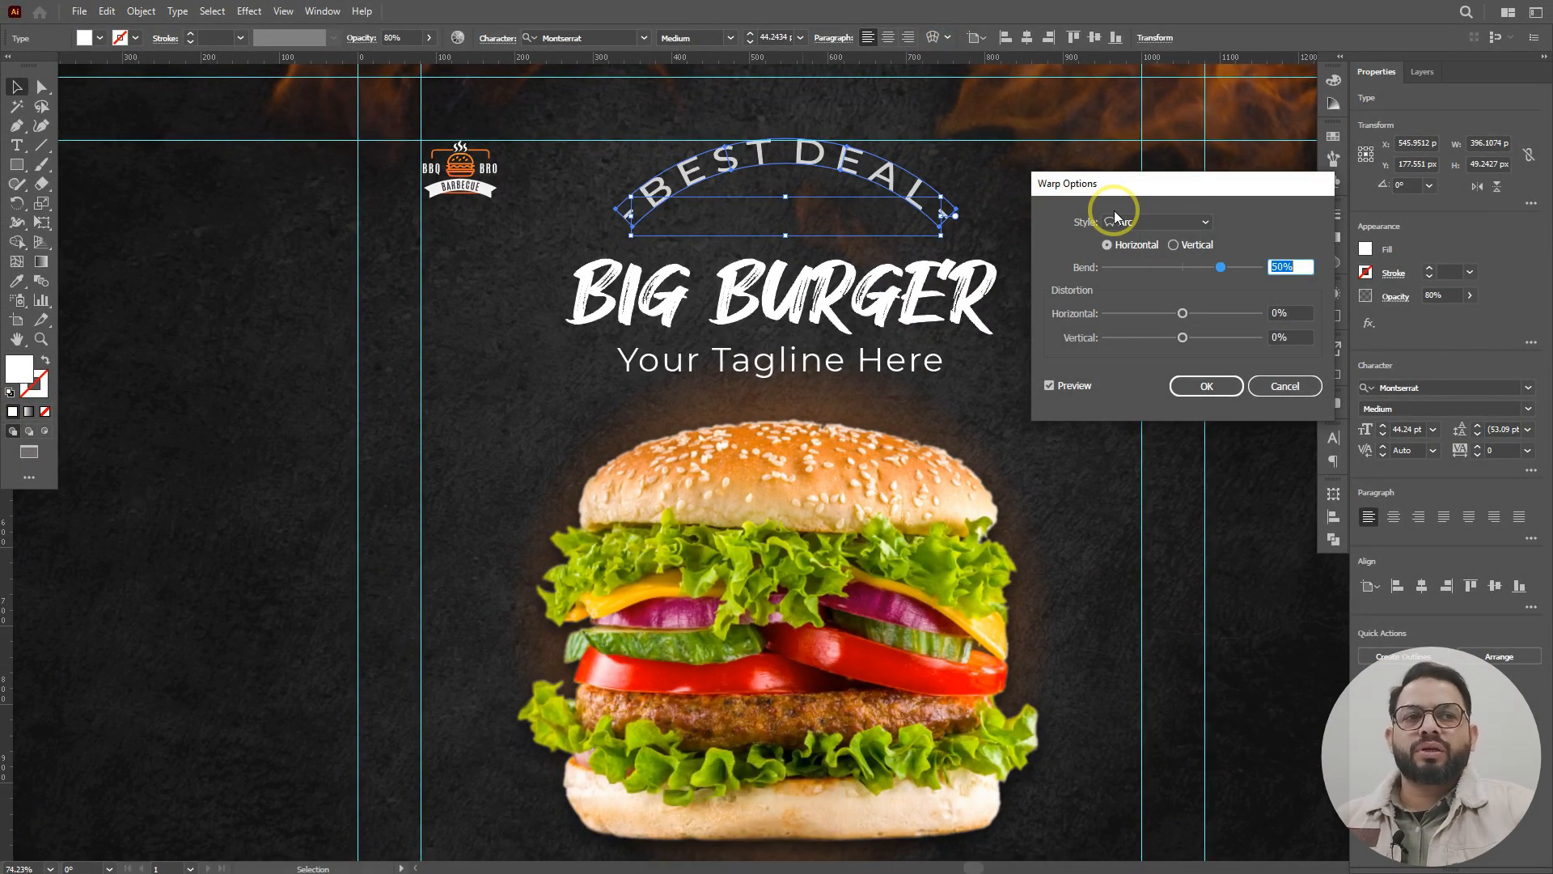
type("25")
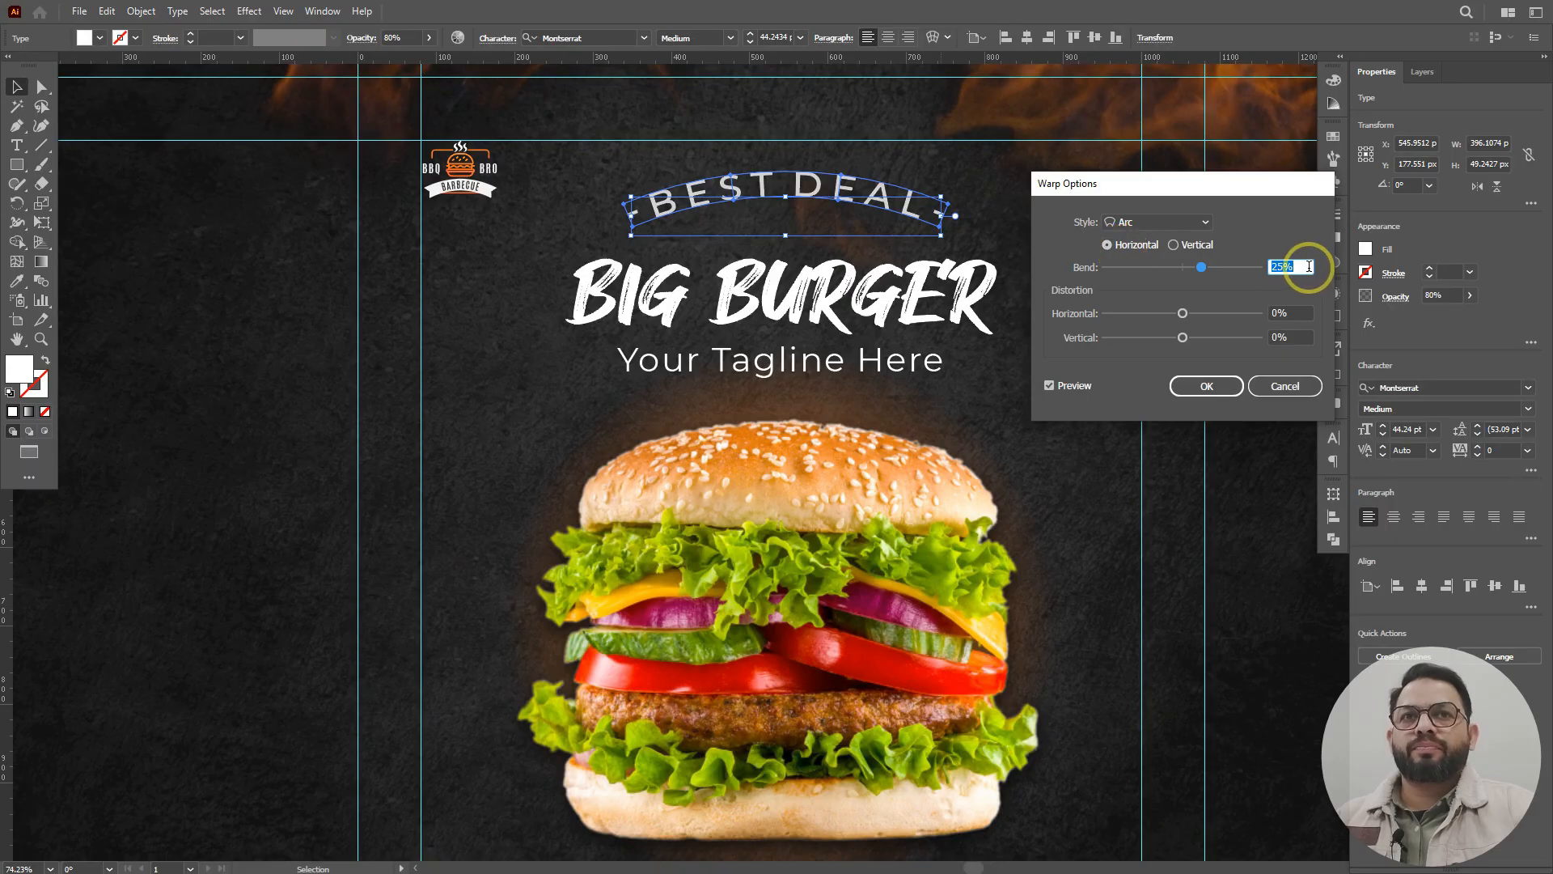
left_click(1309, 266)
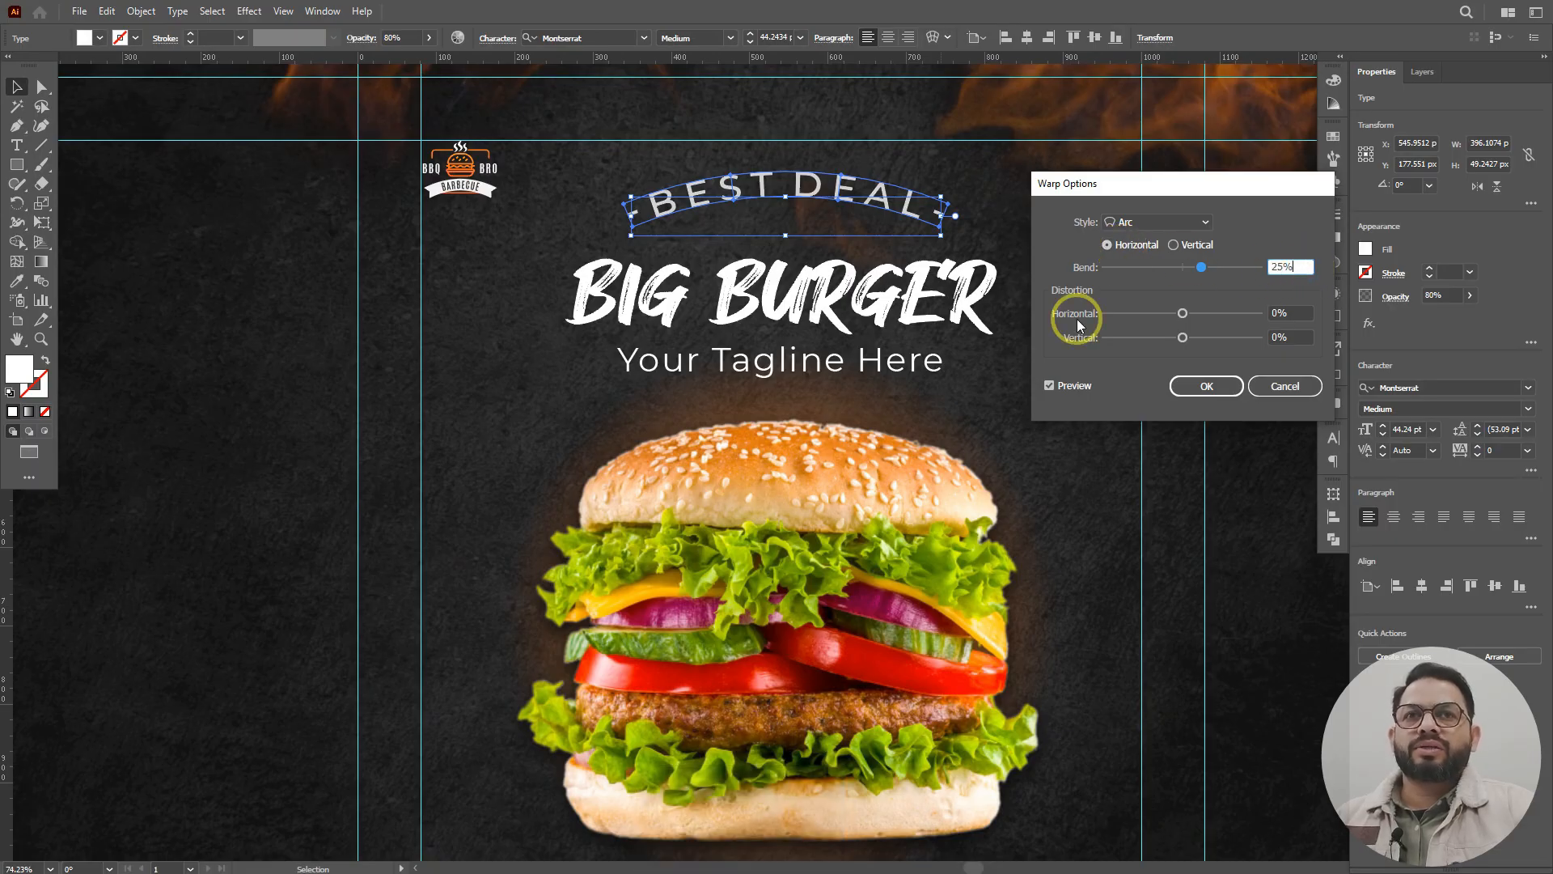
left_click(1206, 386)
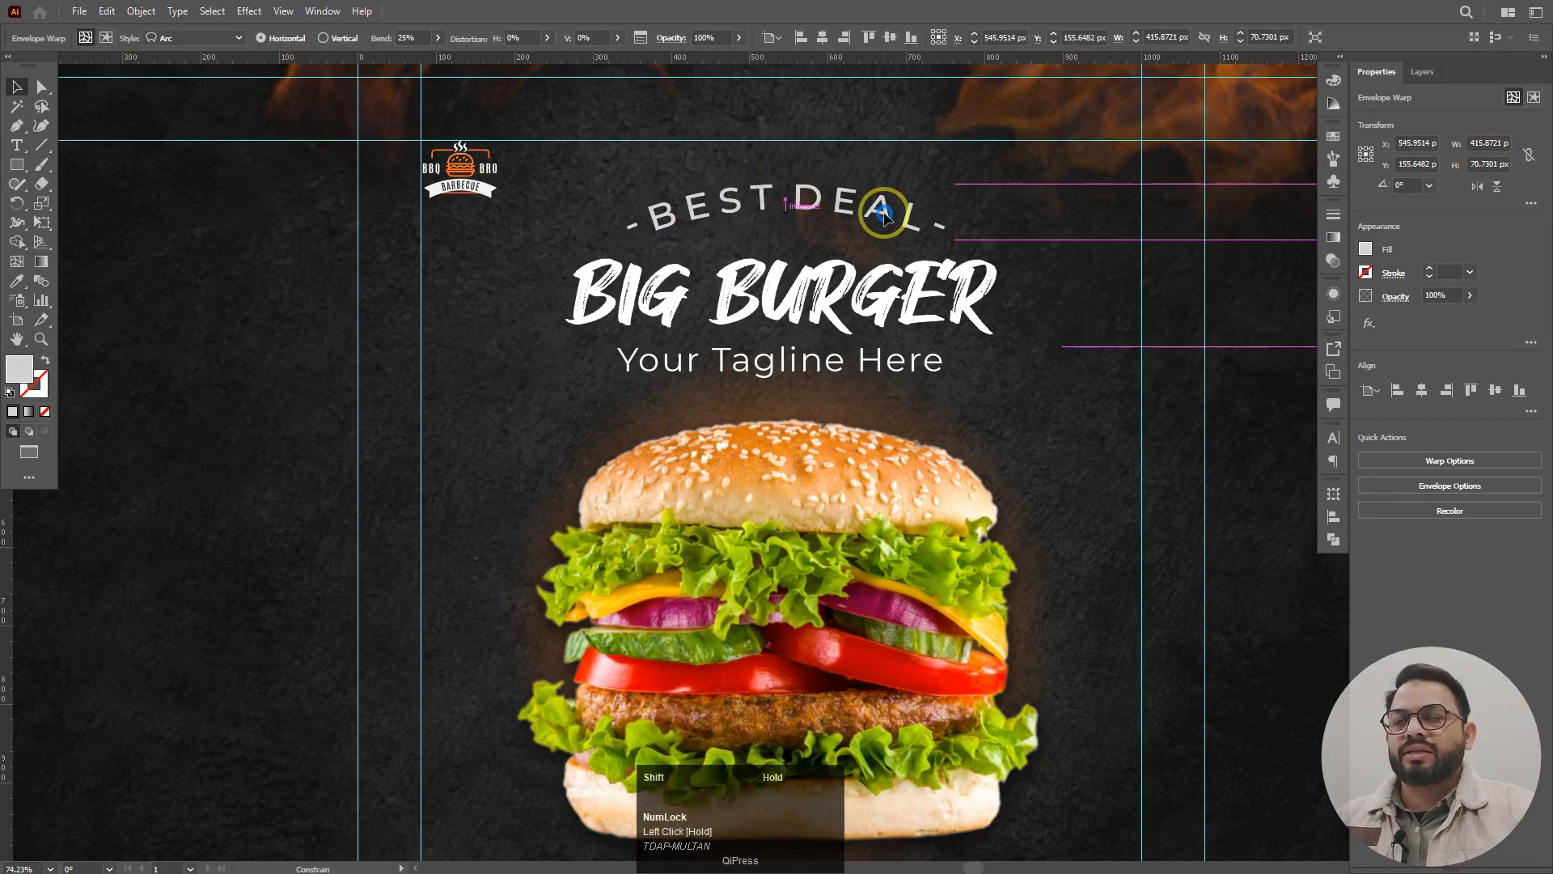
left_click_drag(880, 199, 886, 217)
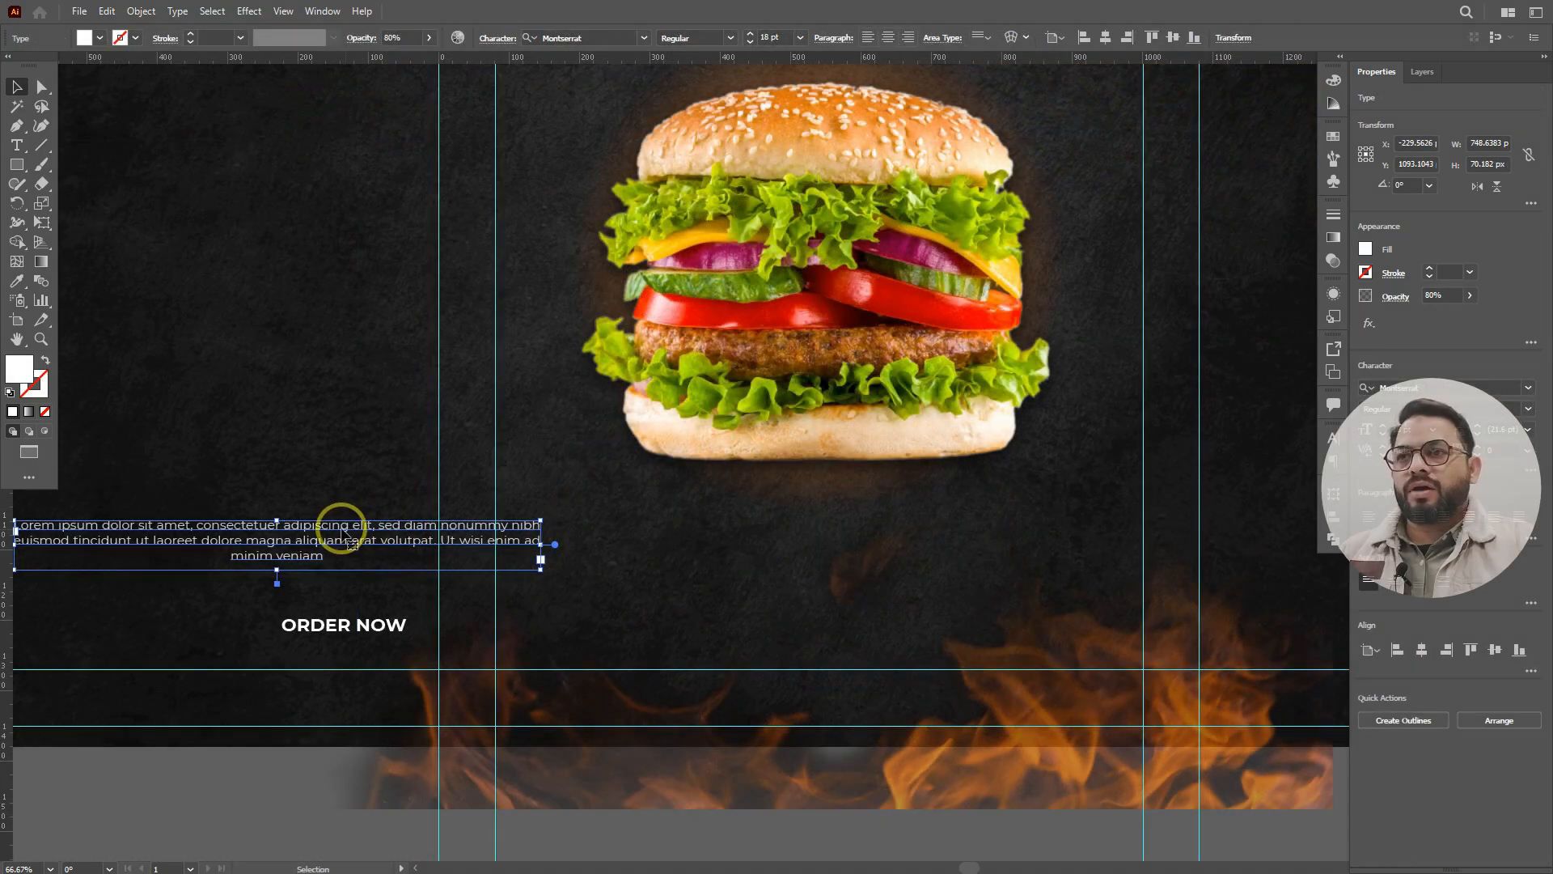
- Center the lorem ipsum paragraph horizontally below the burger at about Y 1081 px, and move the ORDER NOW text onto the artboard beneath it
left_click(334, 529)
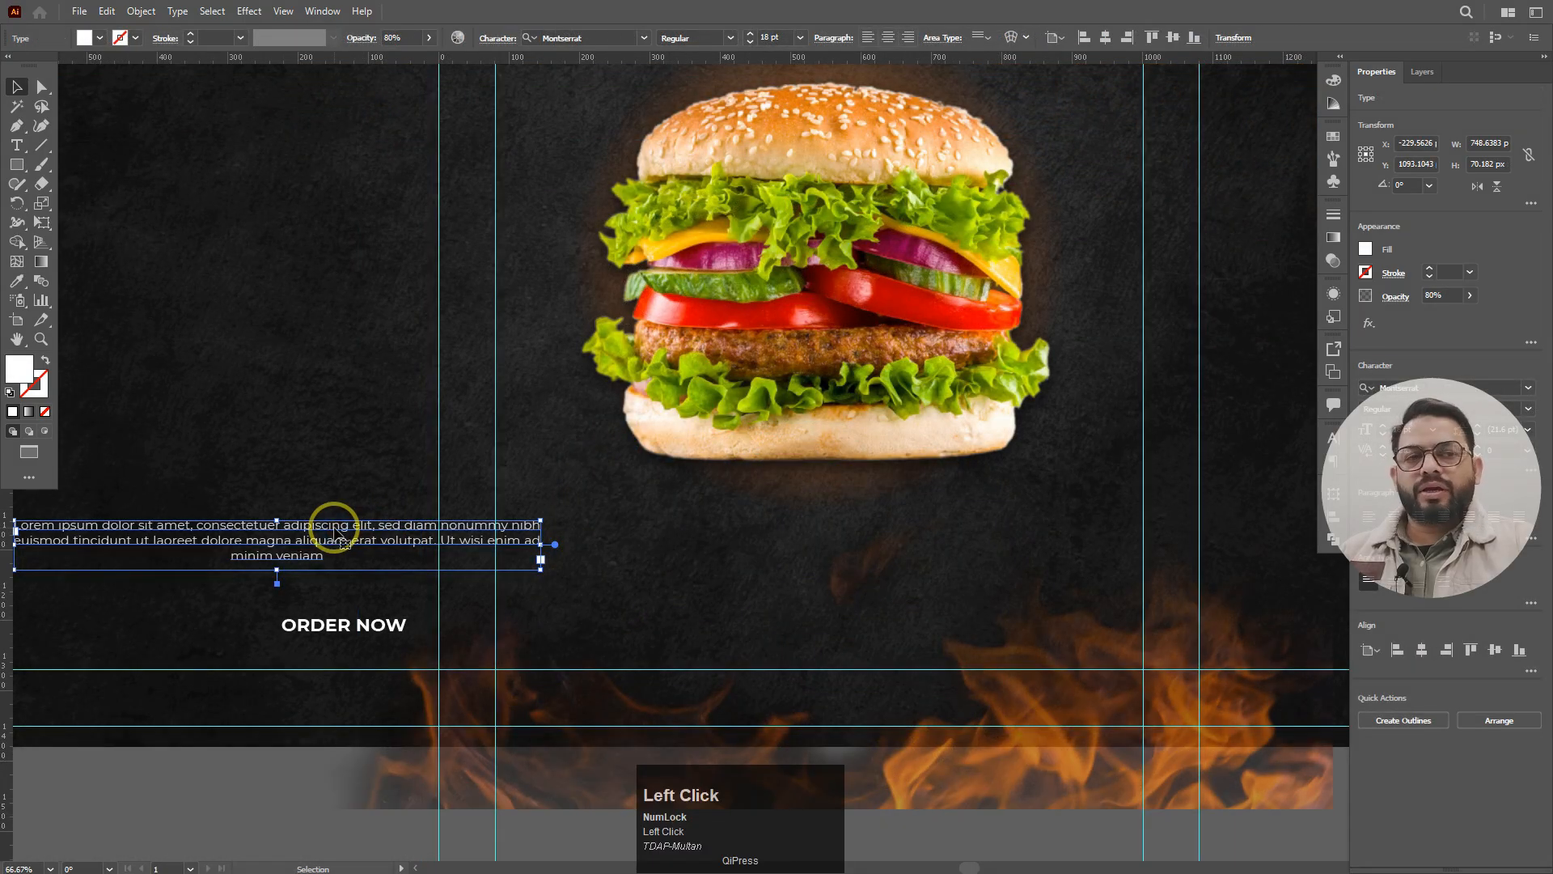
left_click(1421, 650)
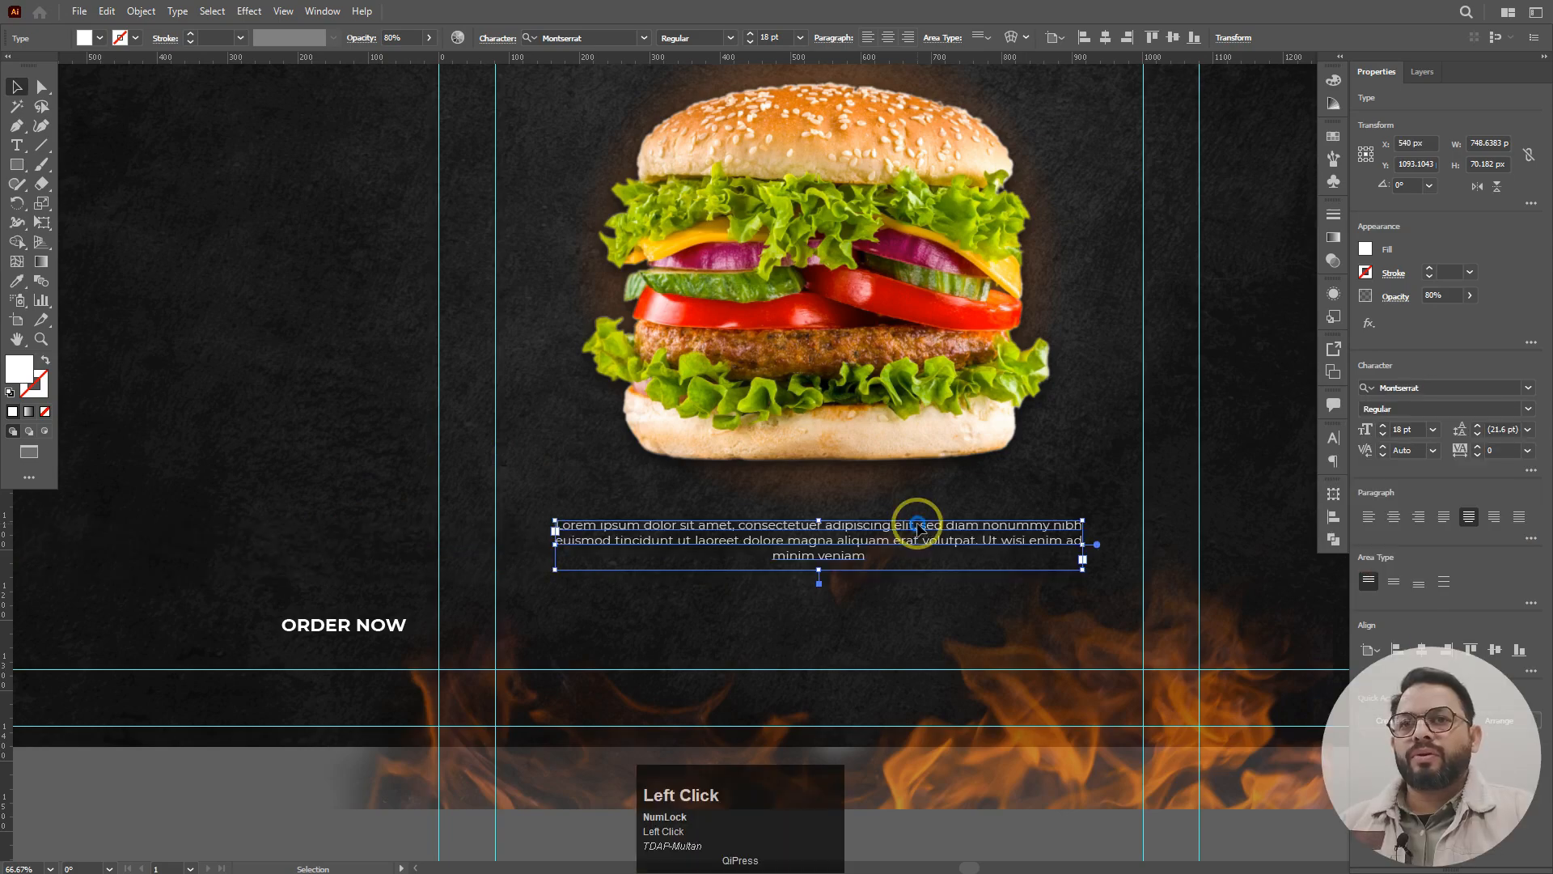
left_click_drag(918, 526, 918, 518)
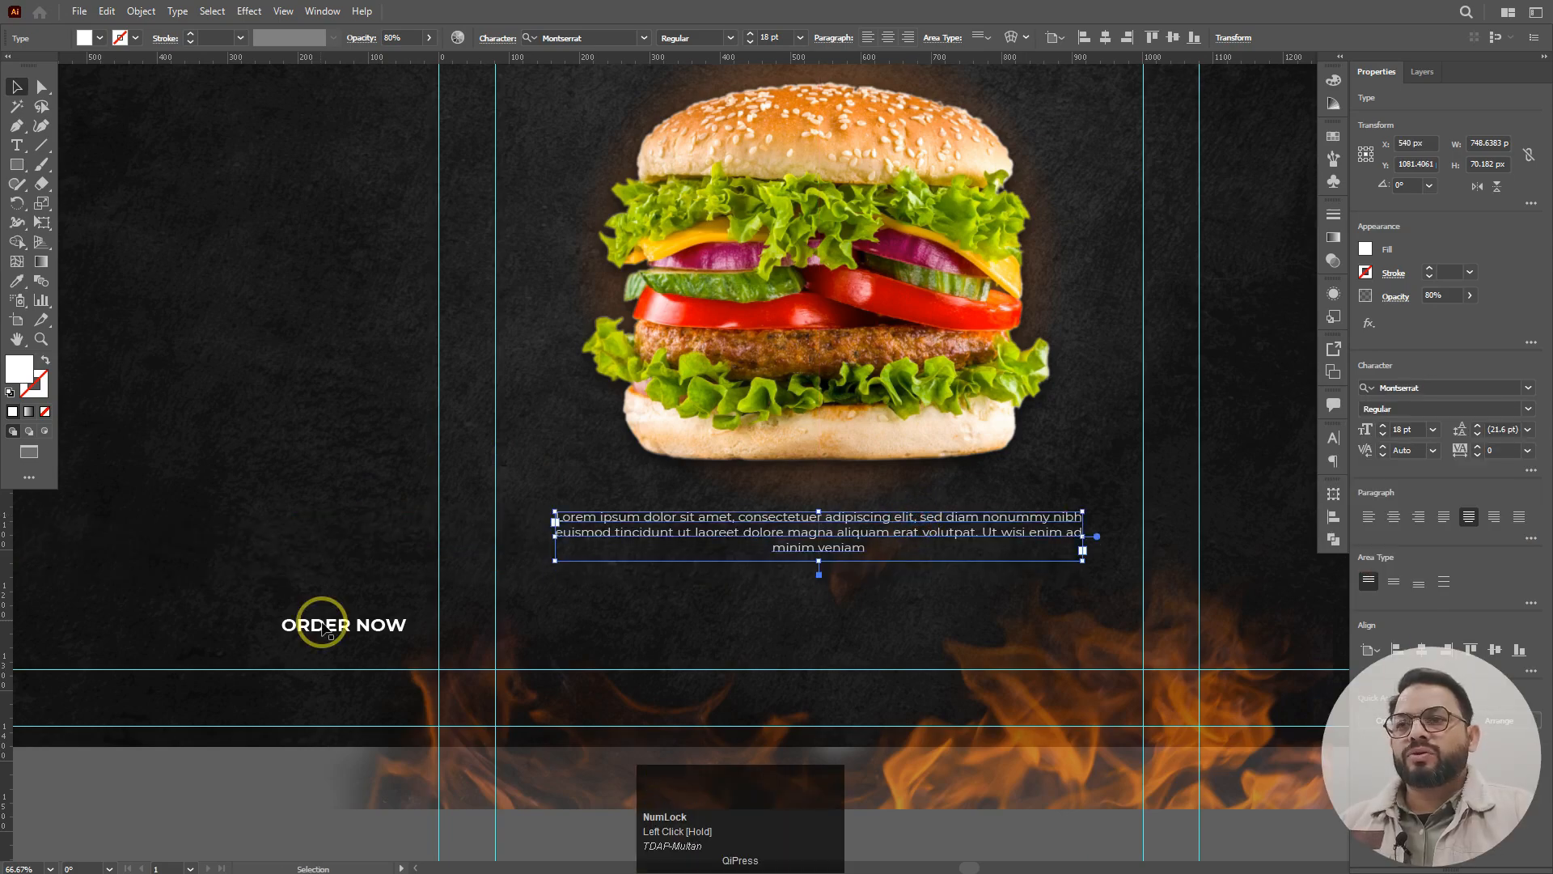
left_click_drag(313, 628, 582, 630)
left_click(759, 624)
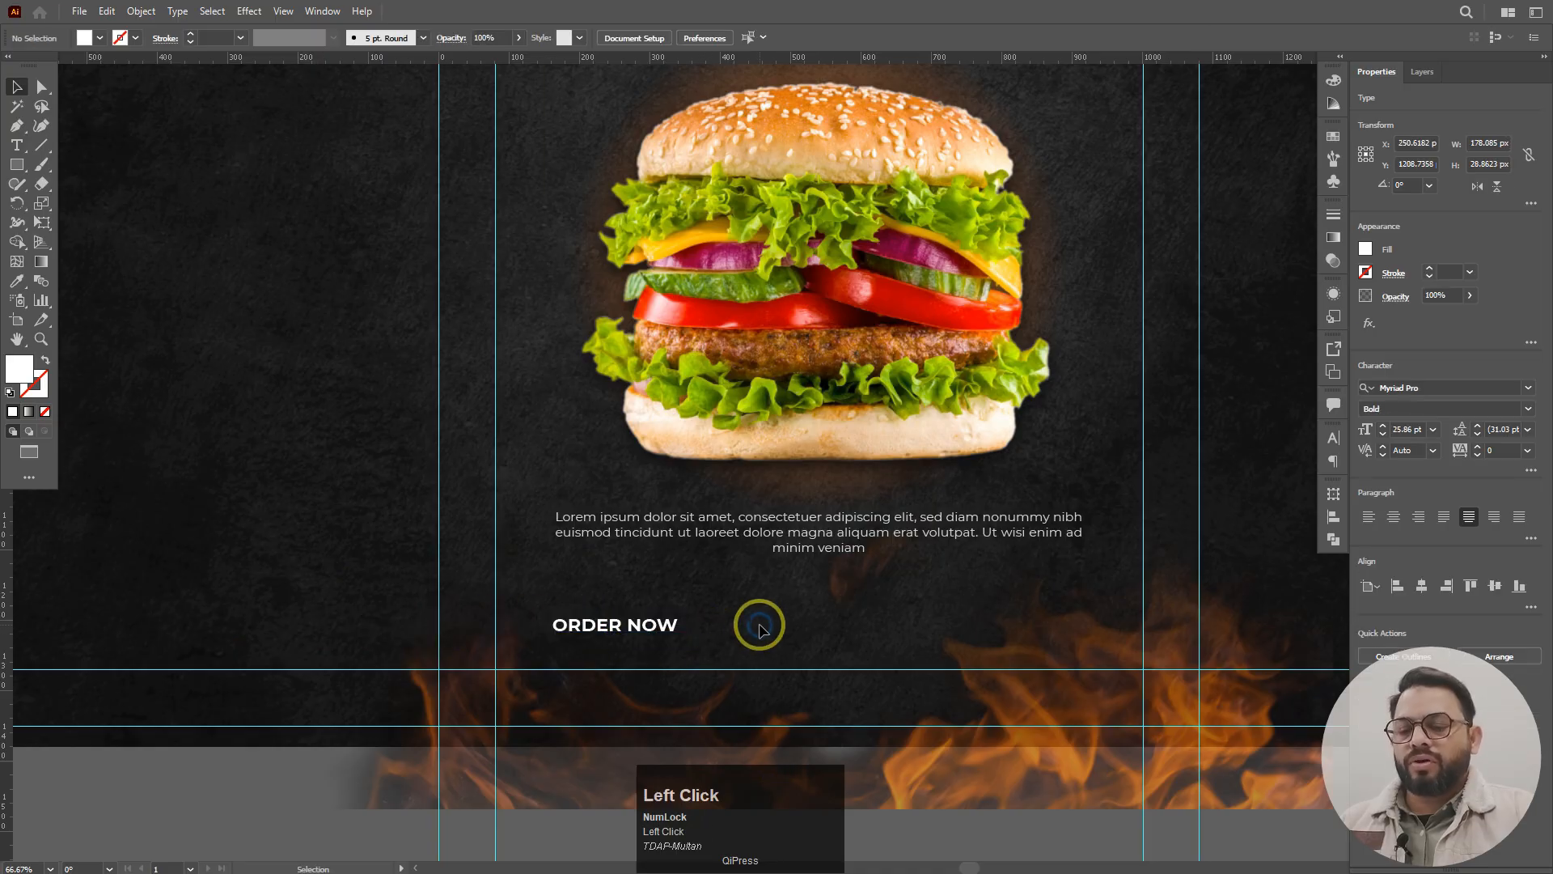
- Draw a rectangle about 307 x 63 px beside the ORDER NOW text, with no fill and a white stroke
key("m")
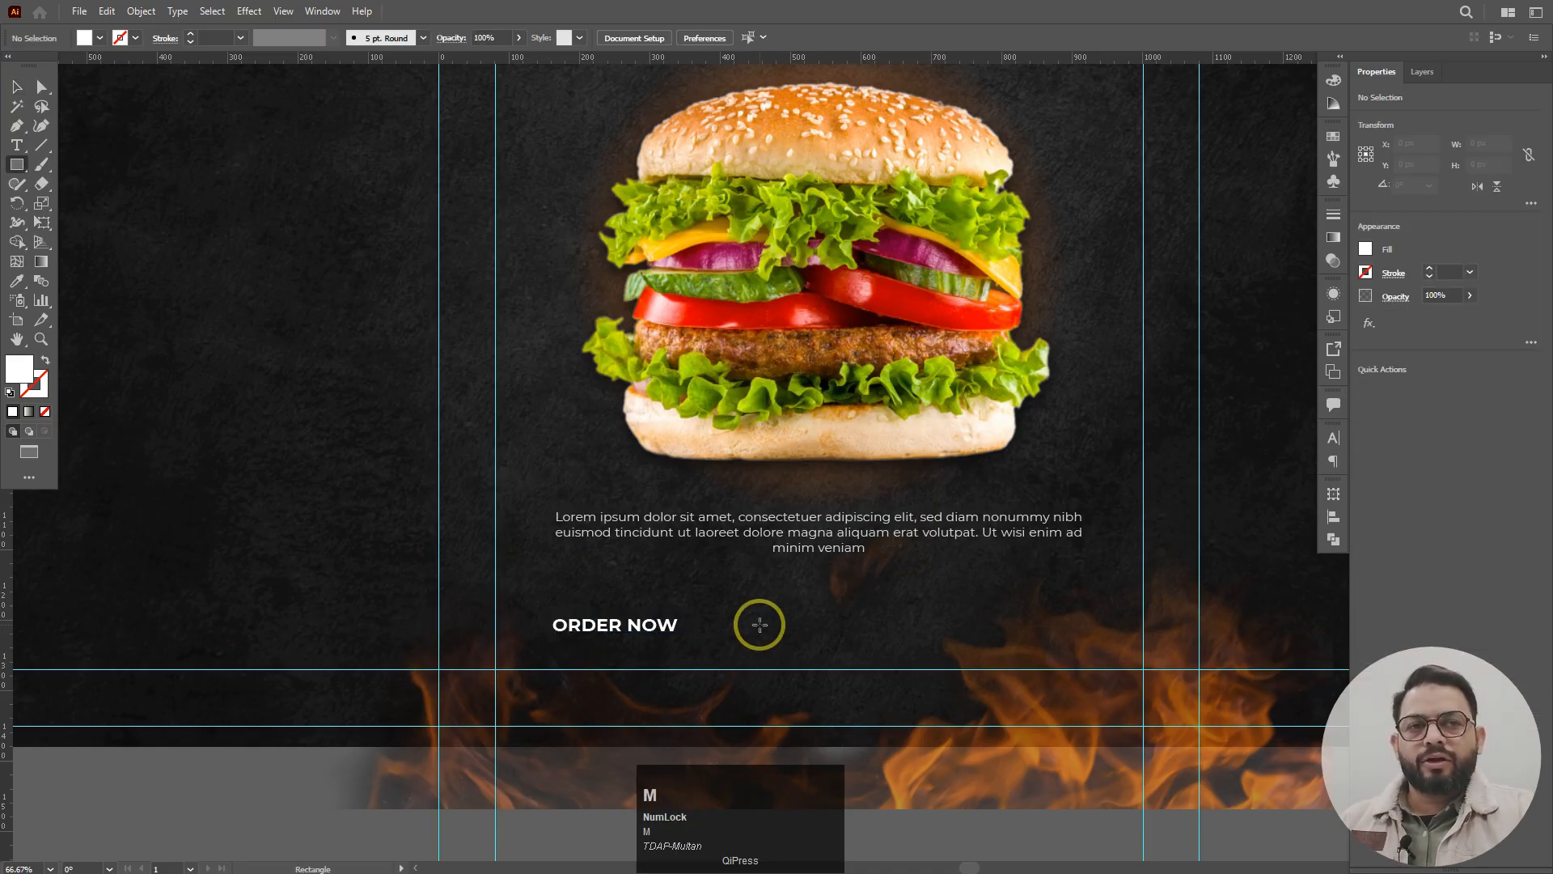
left_click_drag(722, 607, 938, 651)
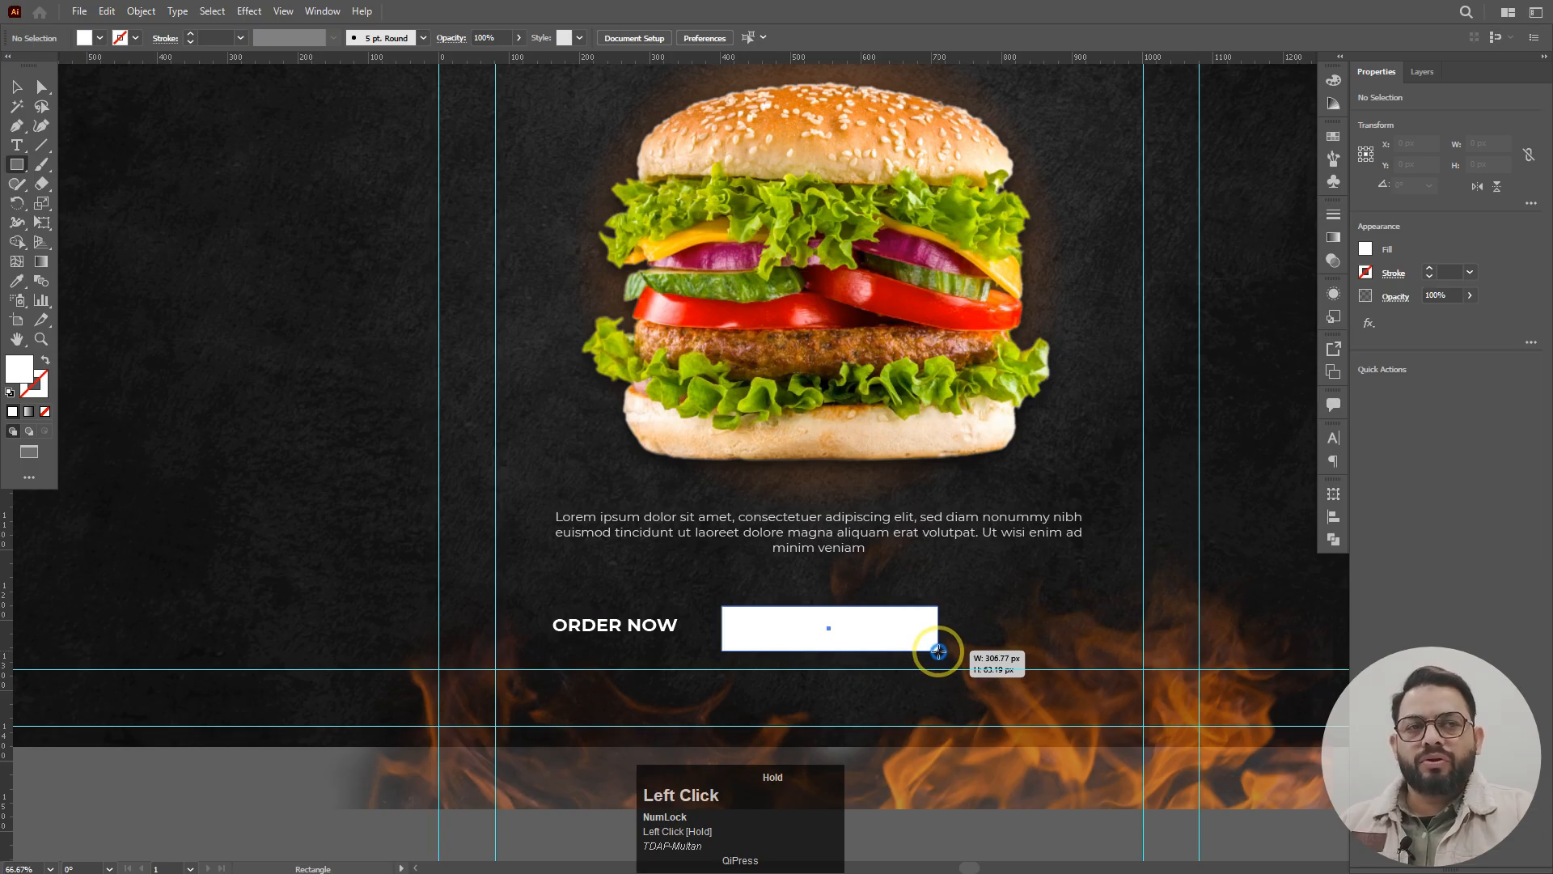
left_click_drag(938, 651, 939, 651)
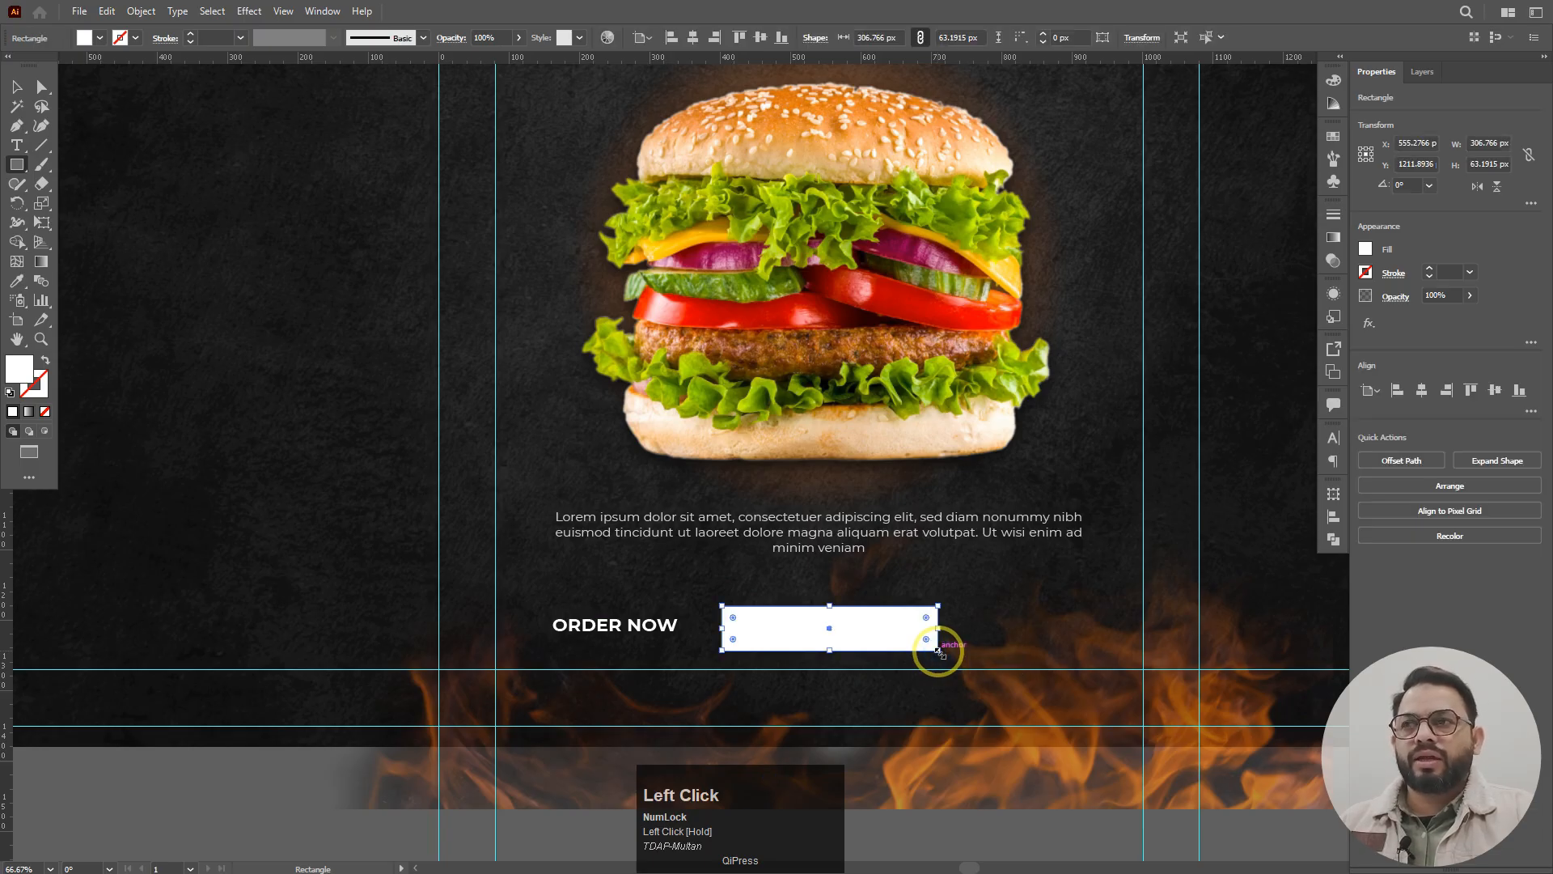
left_click(45, 360)
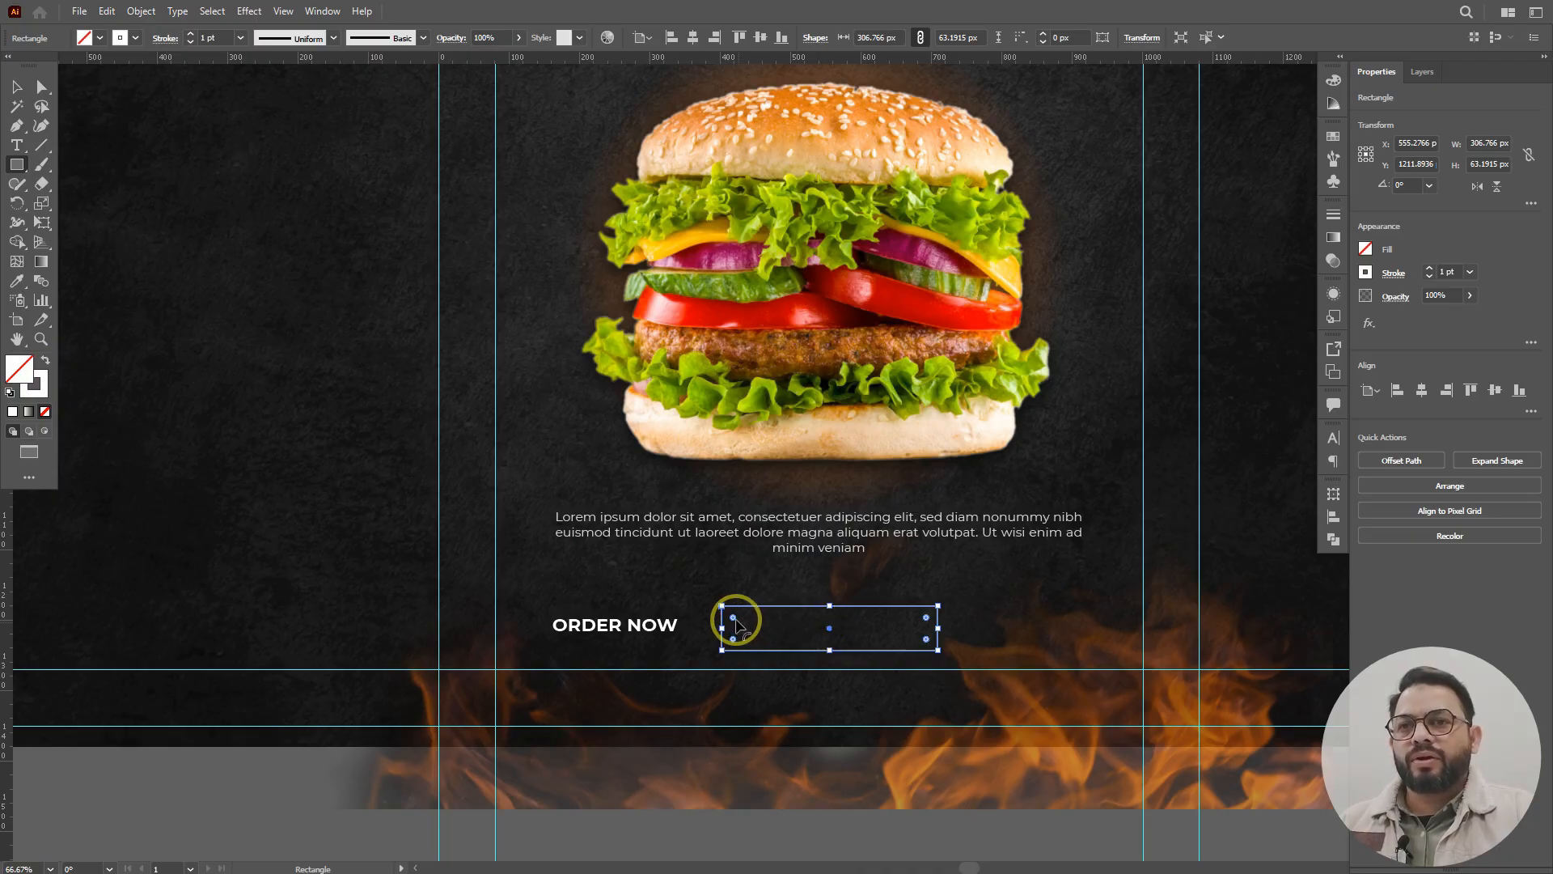
- Round the rectangle's corners fully into a pill shape and set its stroke weight to 2 pt
left_click_drag(736, 624, 797, 634)
left_click(16, 87)
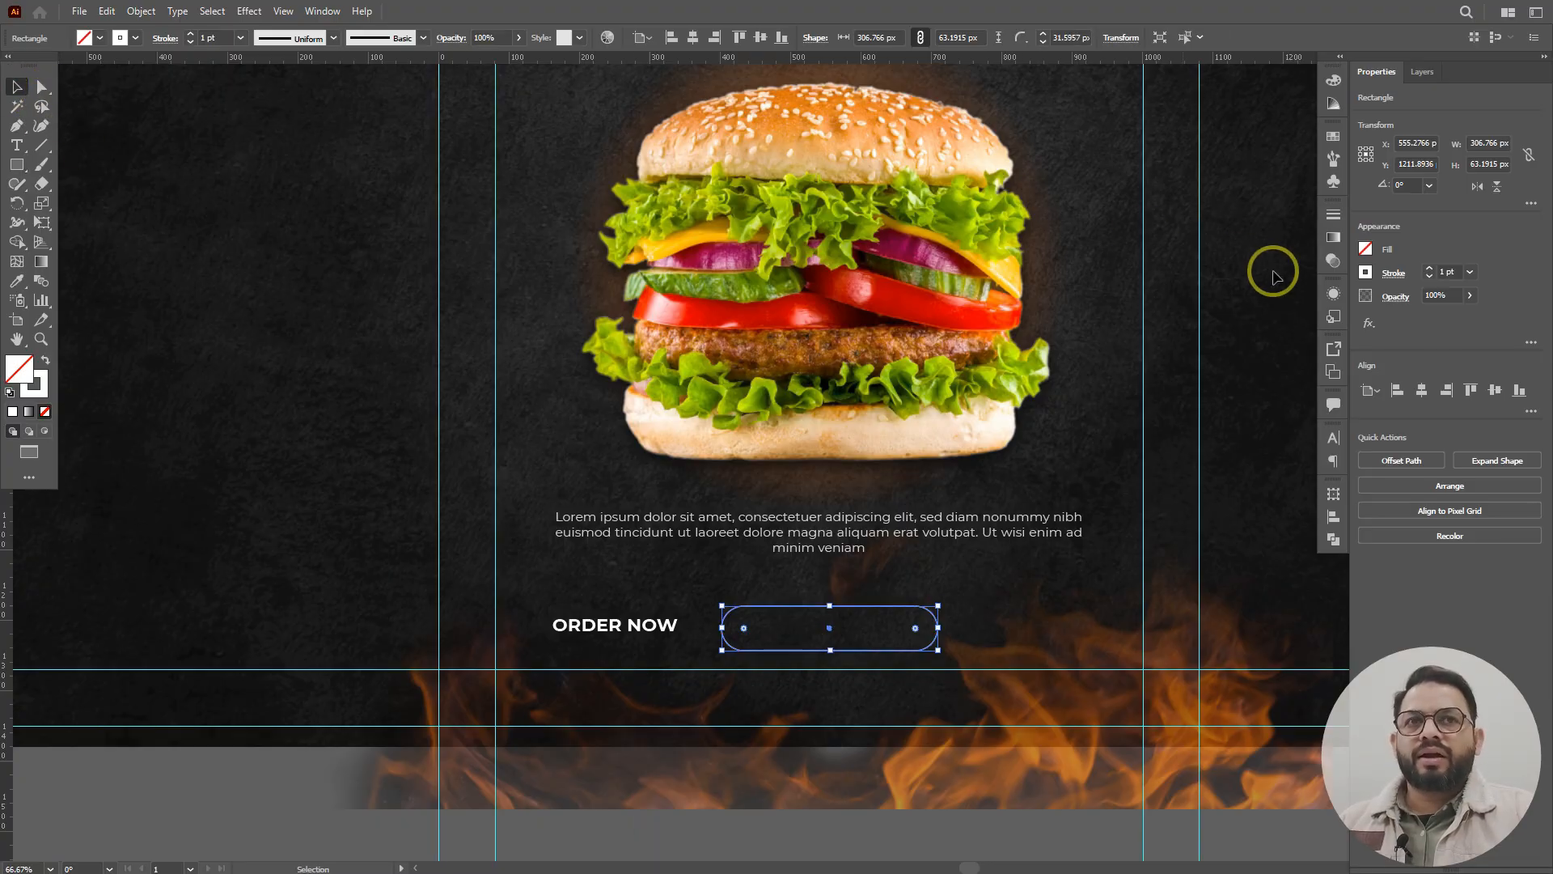
left_click(1454, 272)
scroll(1453, 272, "up", 1)
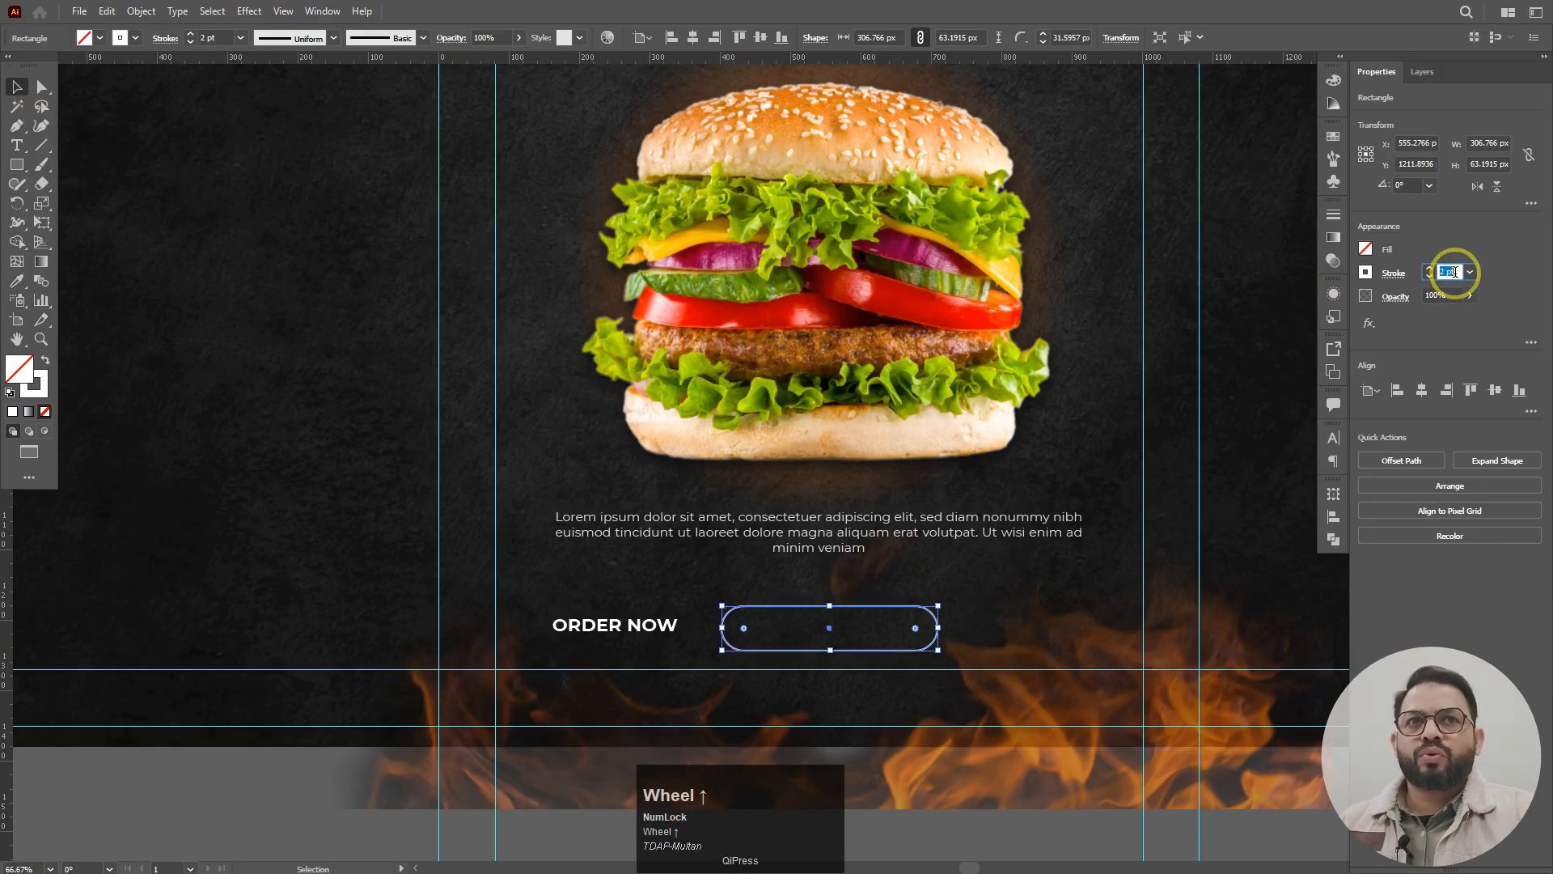
left_click(629, 638)
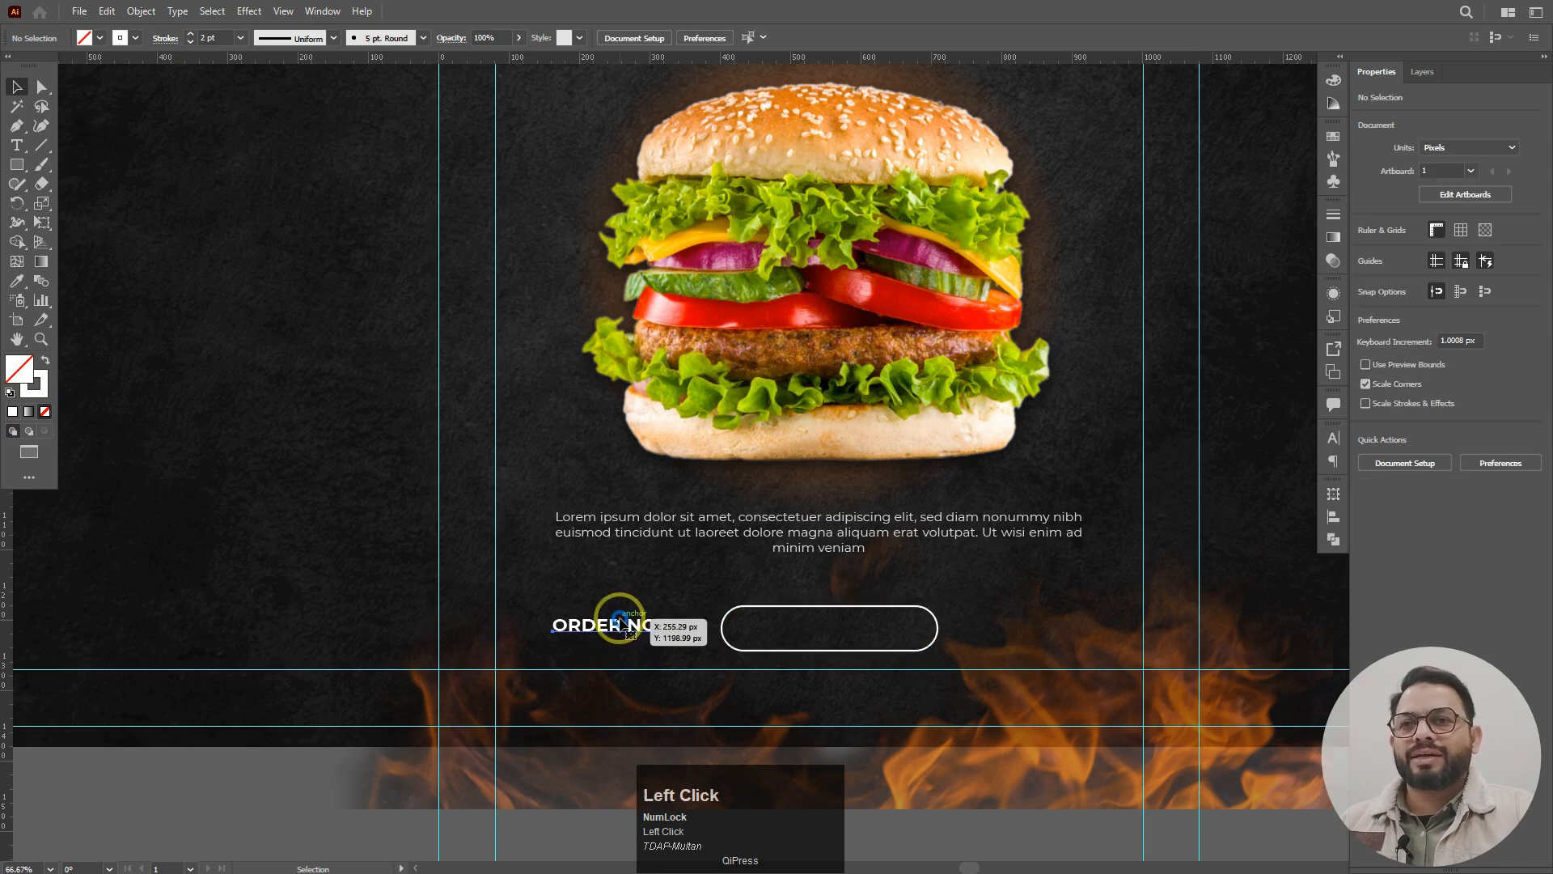
- Center the ORDER NOW text horizontally and vertically inside the rounded outline
left_click(621, 619)
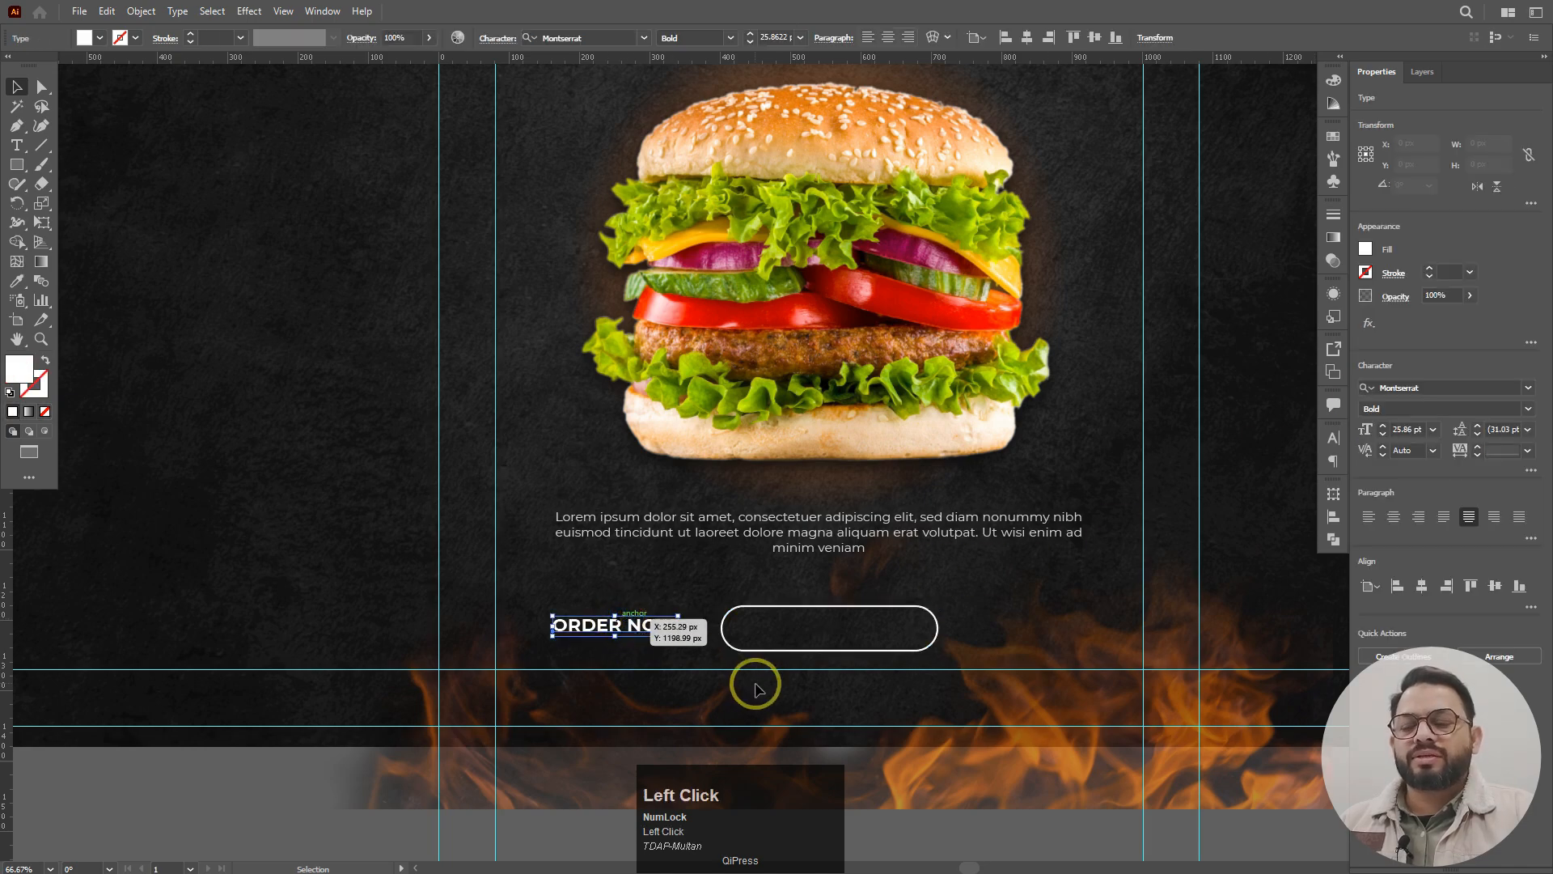
left_click(828, 654, "shift")
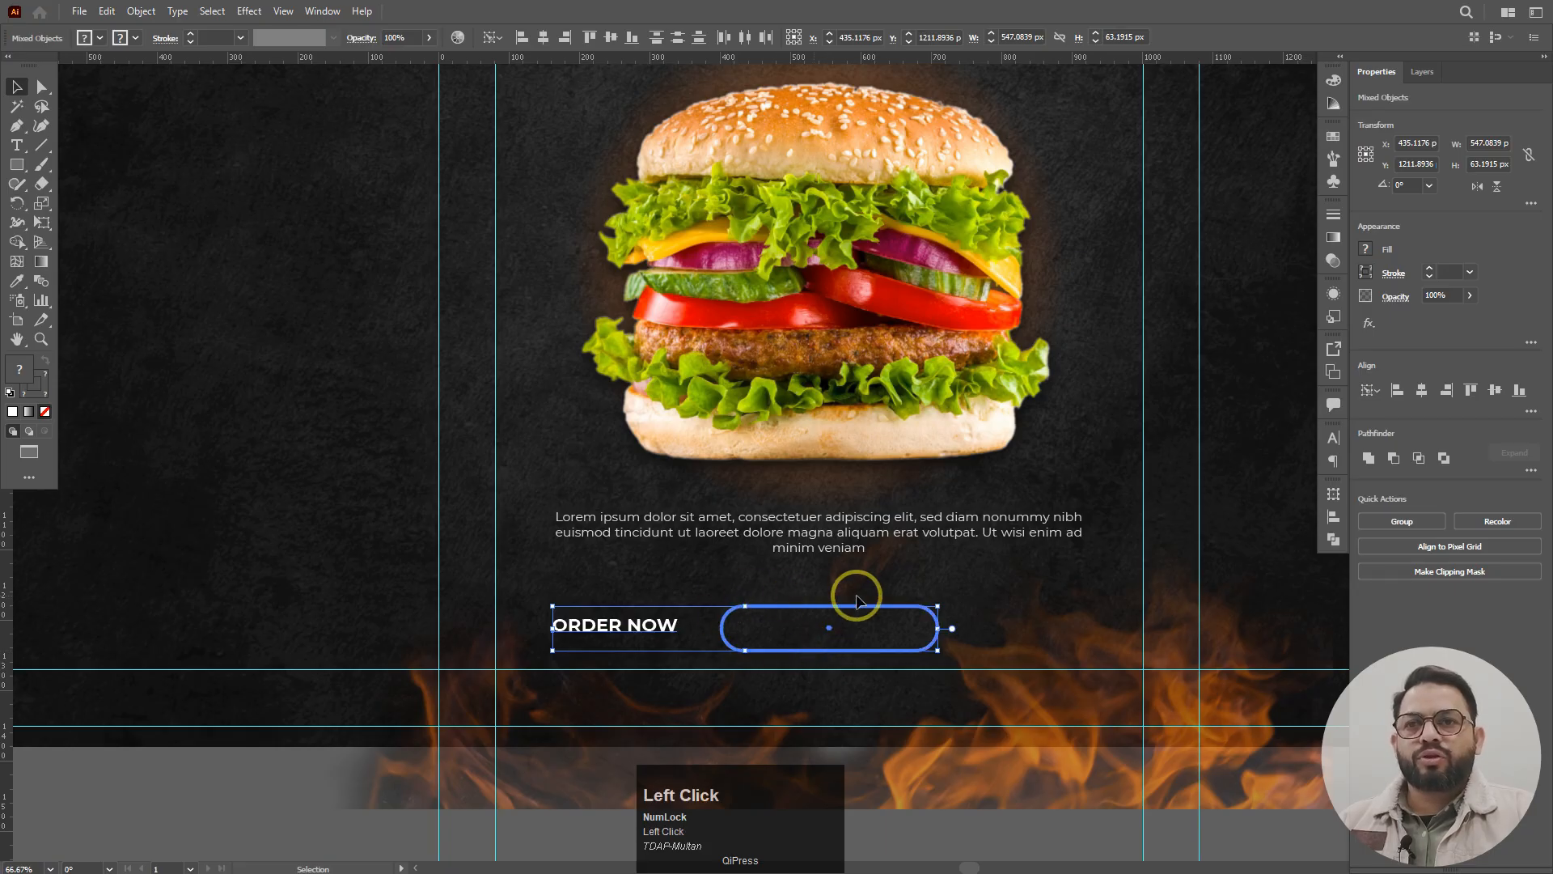
left_click(1423, 392)
left_click(1495, 390)
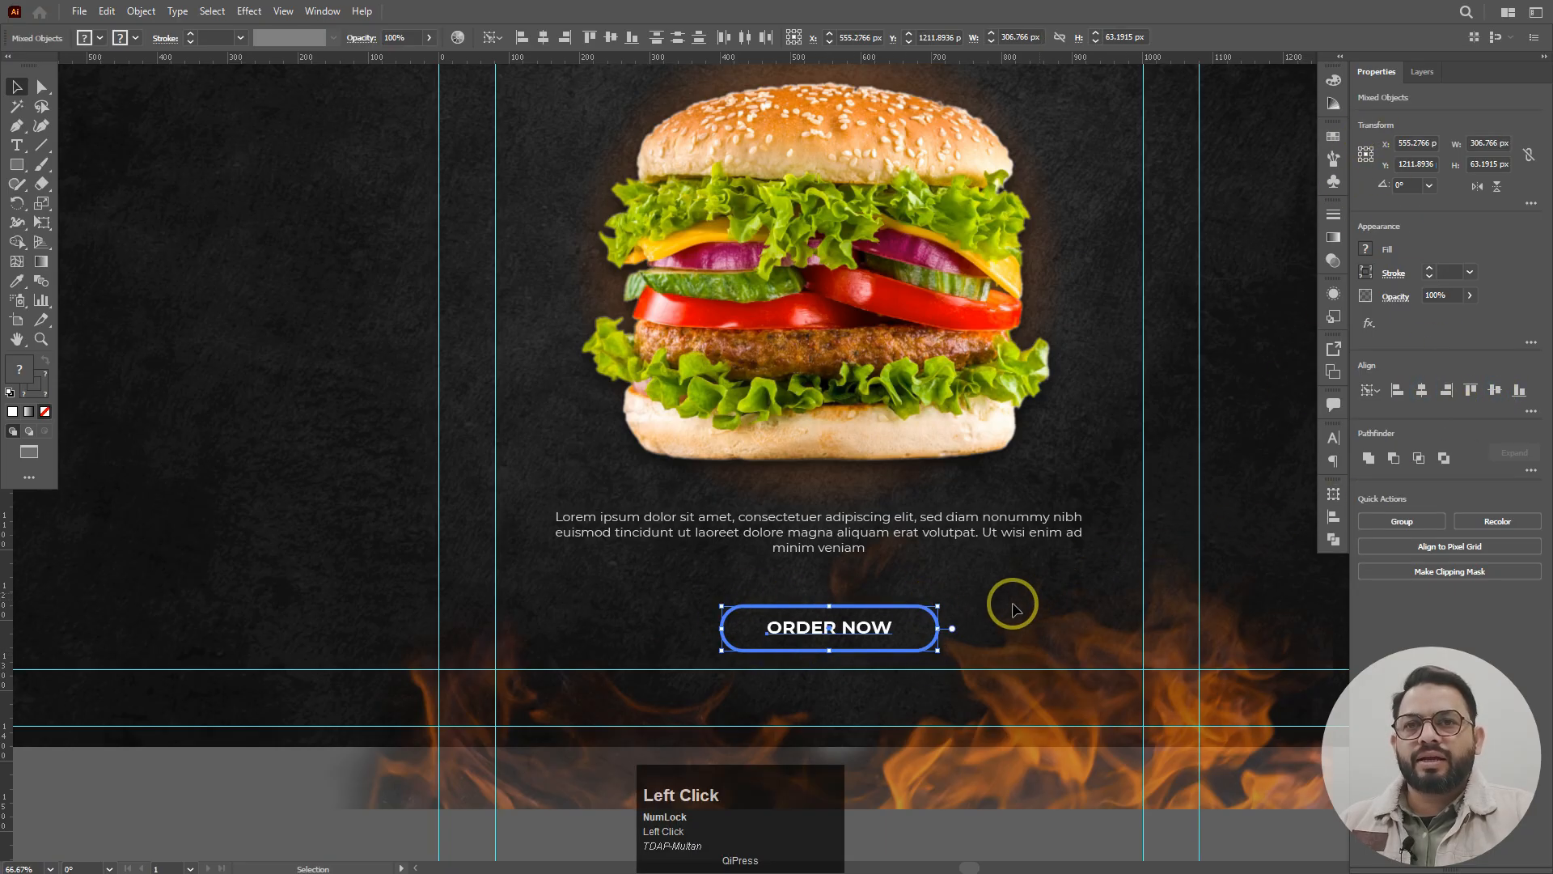
left_click(936, 608)
- Scale the ORDER NOW text up from its center to about 221 px wide inside the outline
scroll(874, 663, "up", 3)
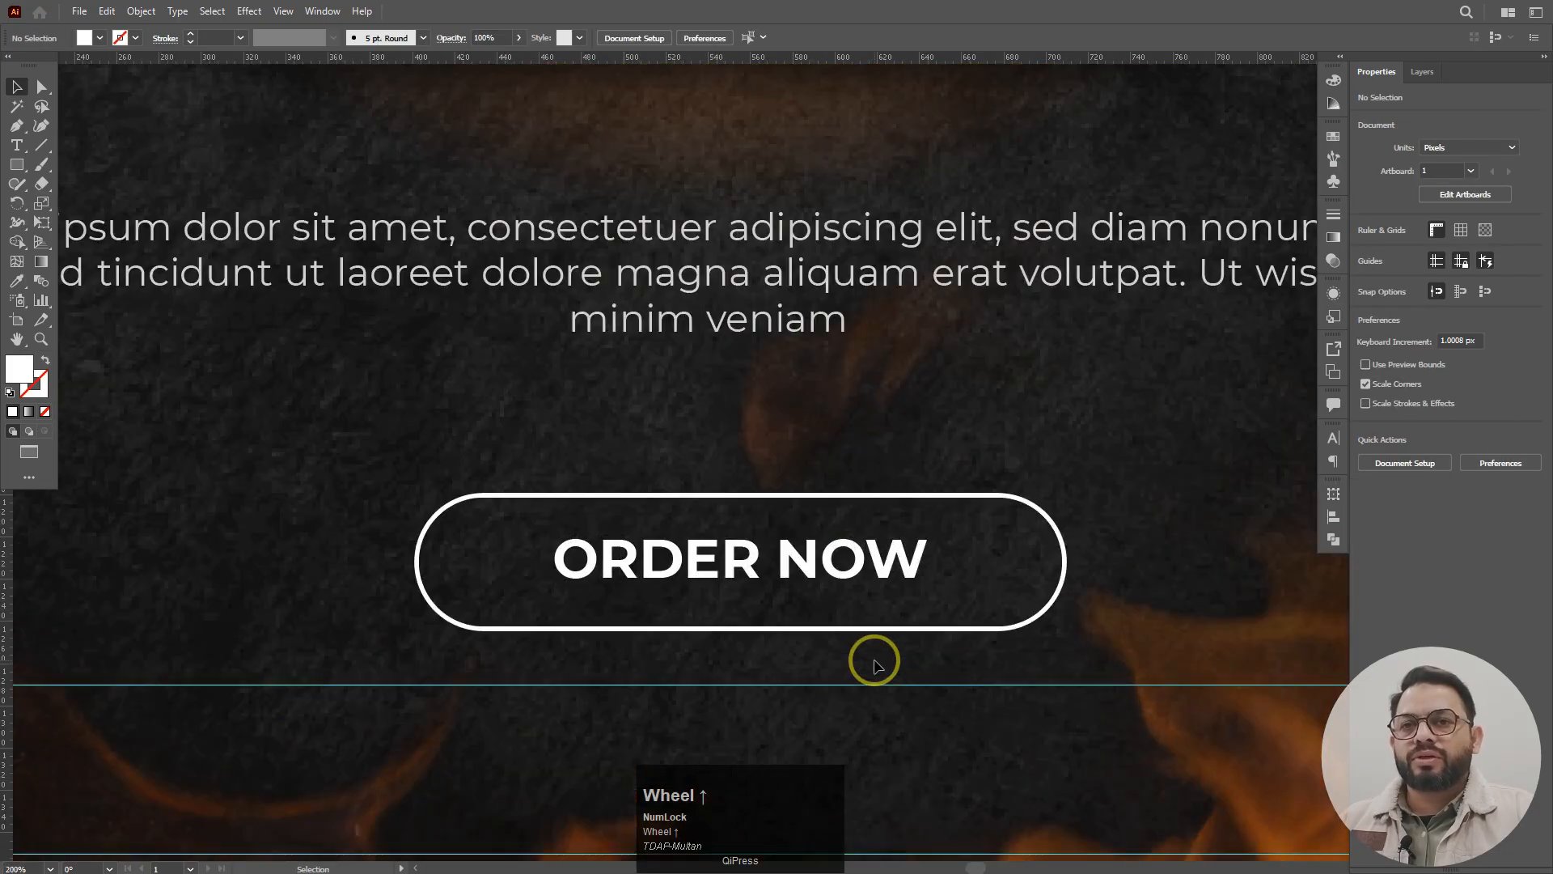
left_click(882, 570)
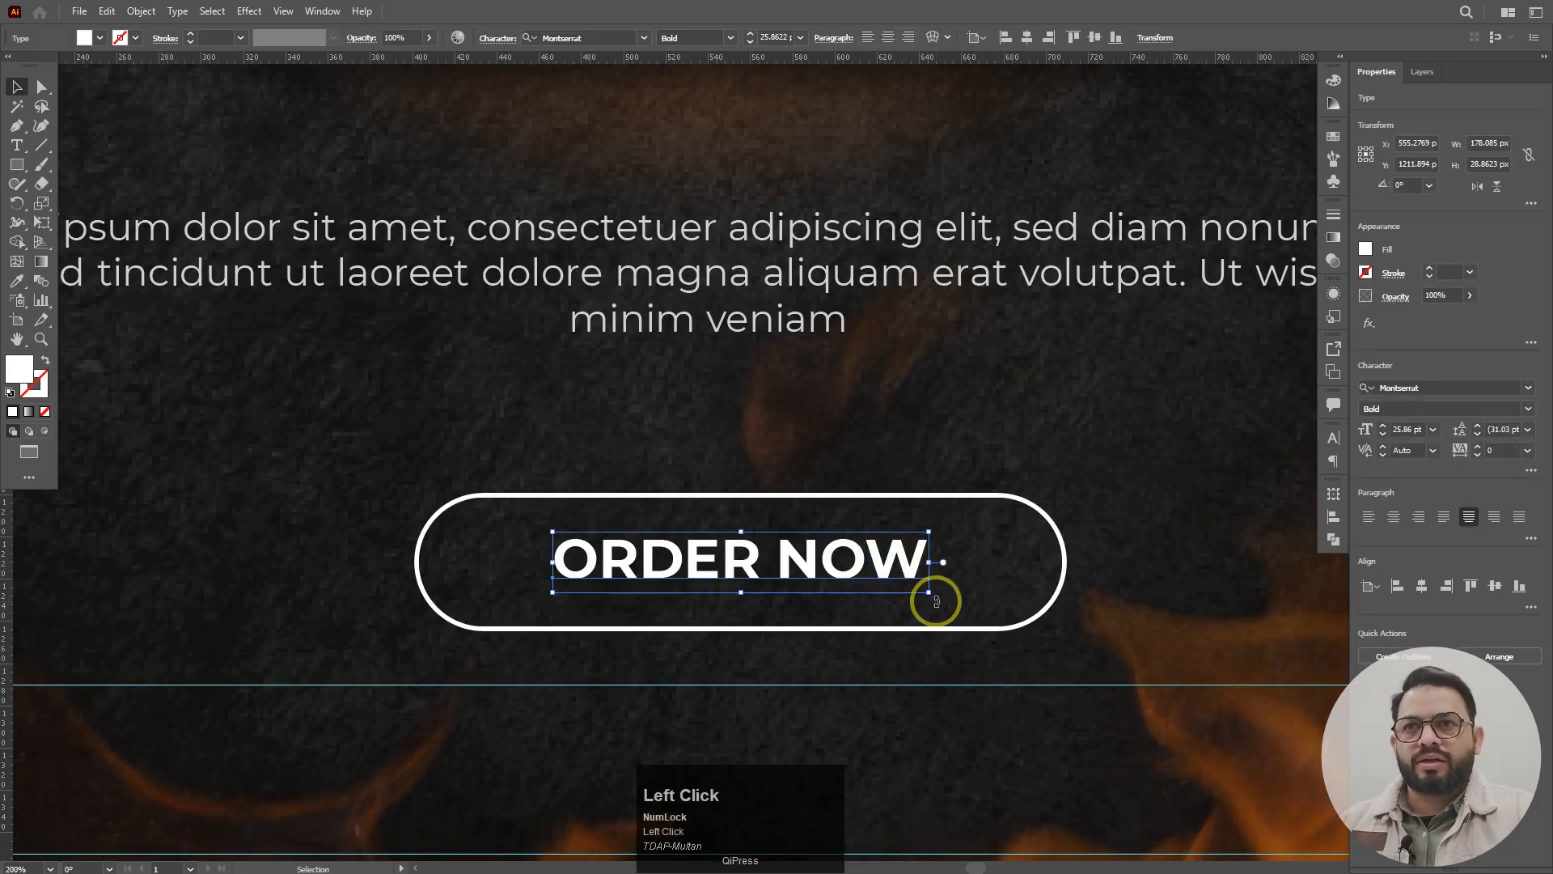
left_click_drag(928, 593, 970, 623)
left_click(717, 461)
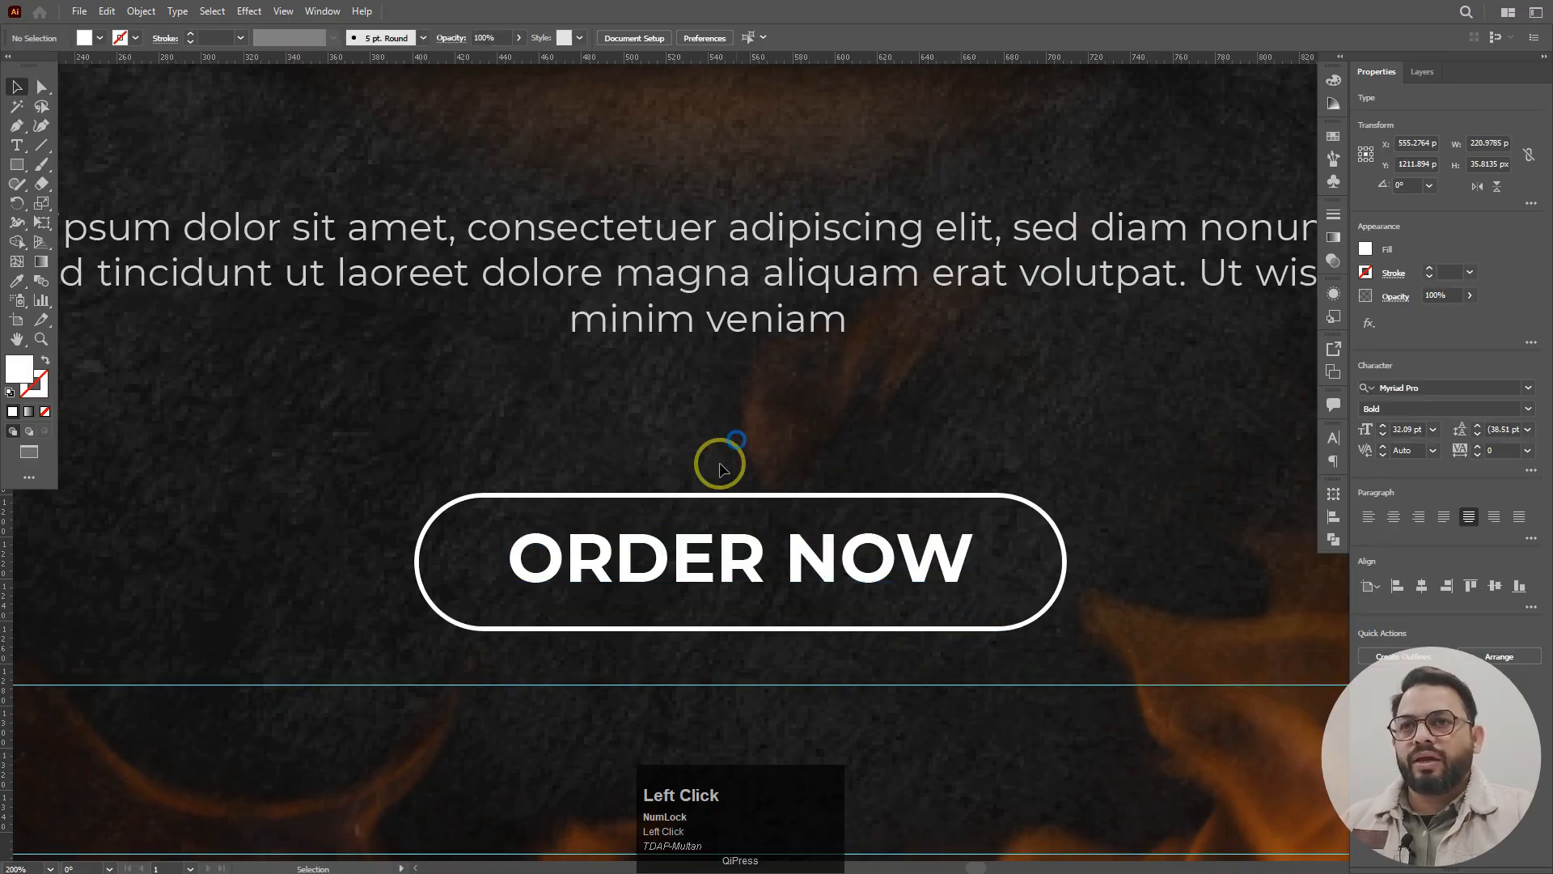
- Scale the rounded button outline down from its center to about 288 x 59 px
left_click(711, 496)
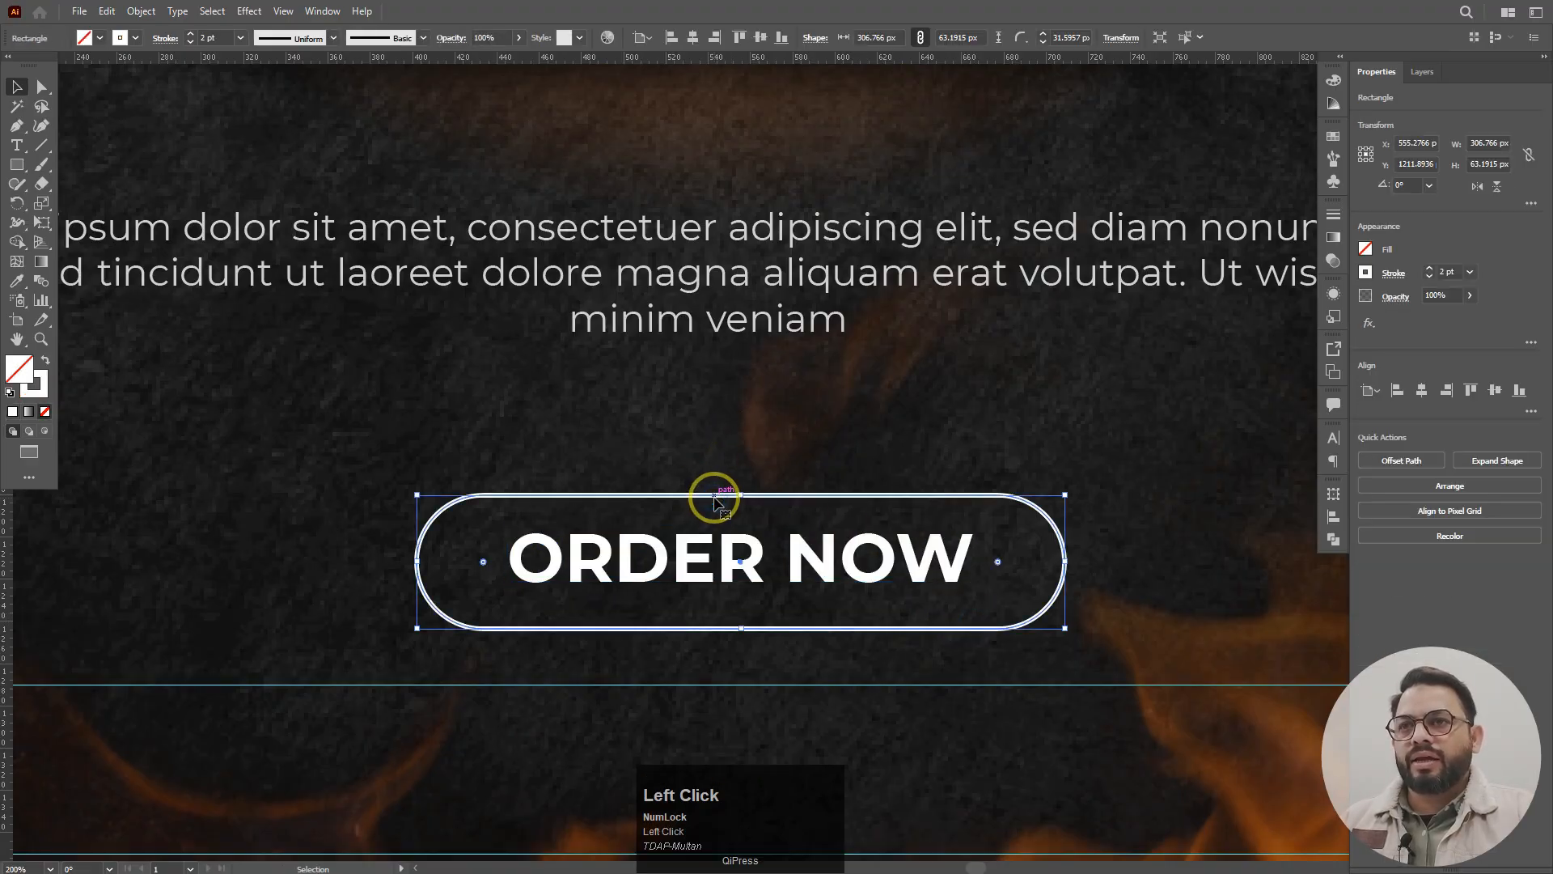
left_click_drag(483, 562, 639, 612)
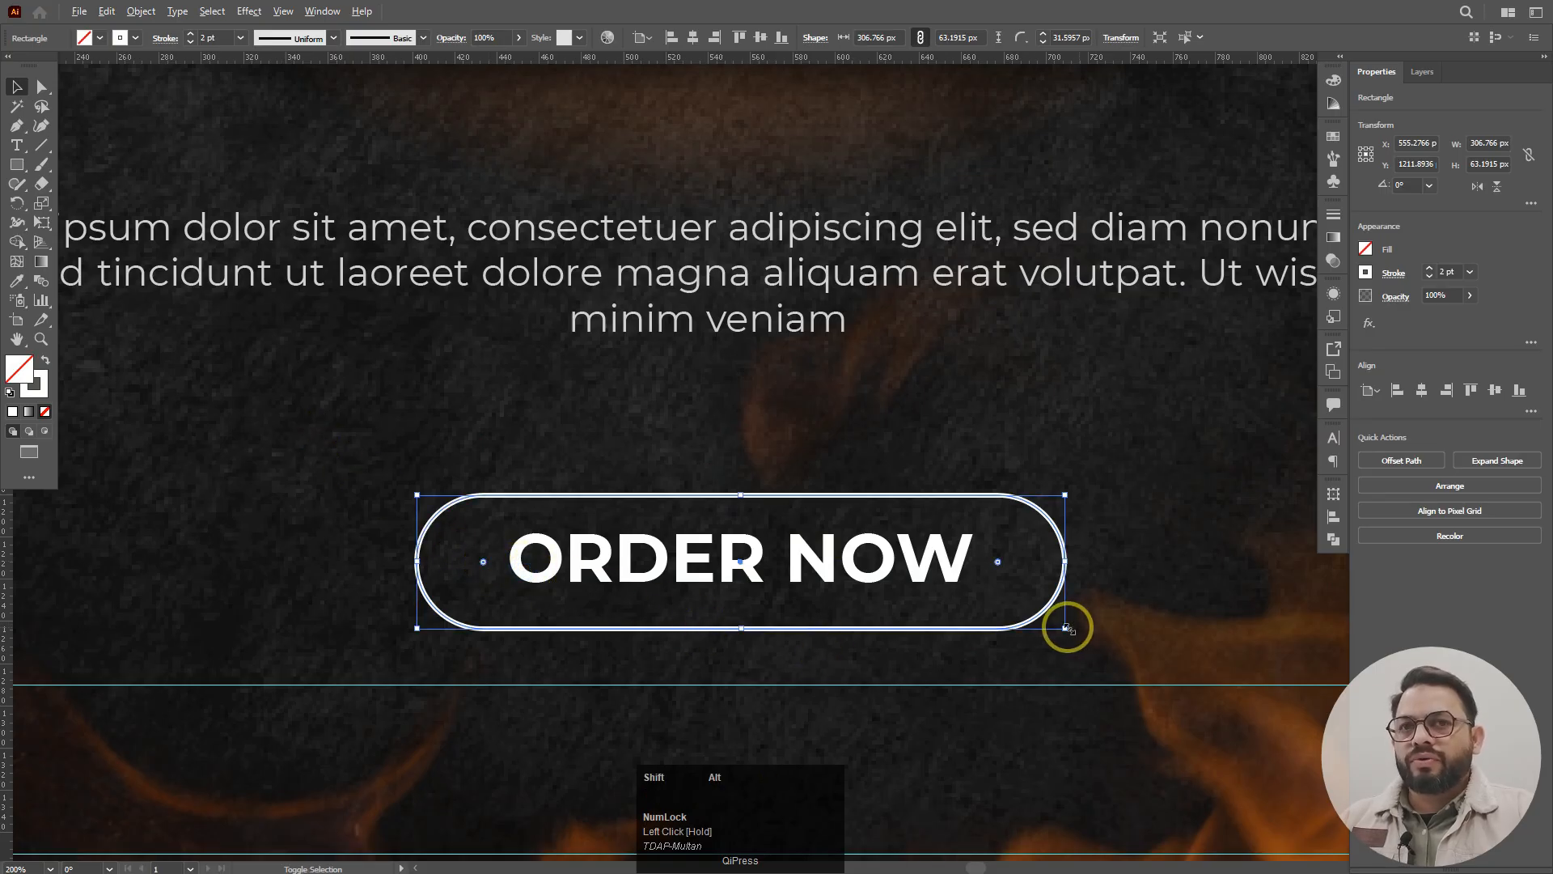
left_click_drag(1065, 627, 1056, 625)
left_click(1109, 562)
- Group the ORDER NOW text with its rounded outline
left_click_drag(586, 419, 849, 640)
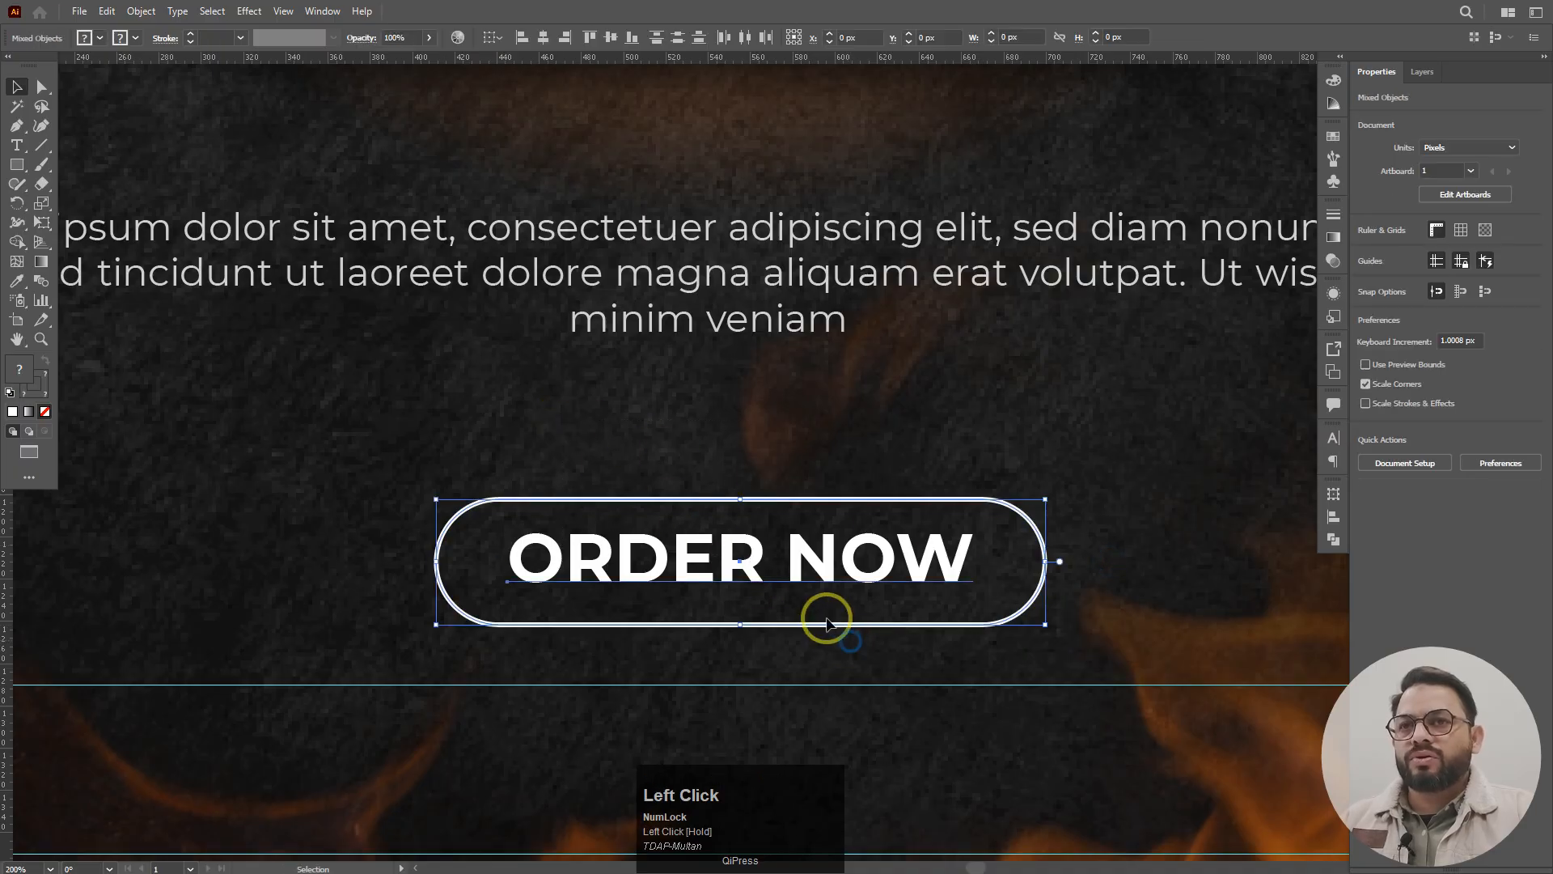
right_click(821, 558)
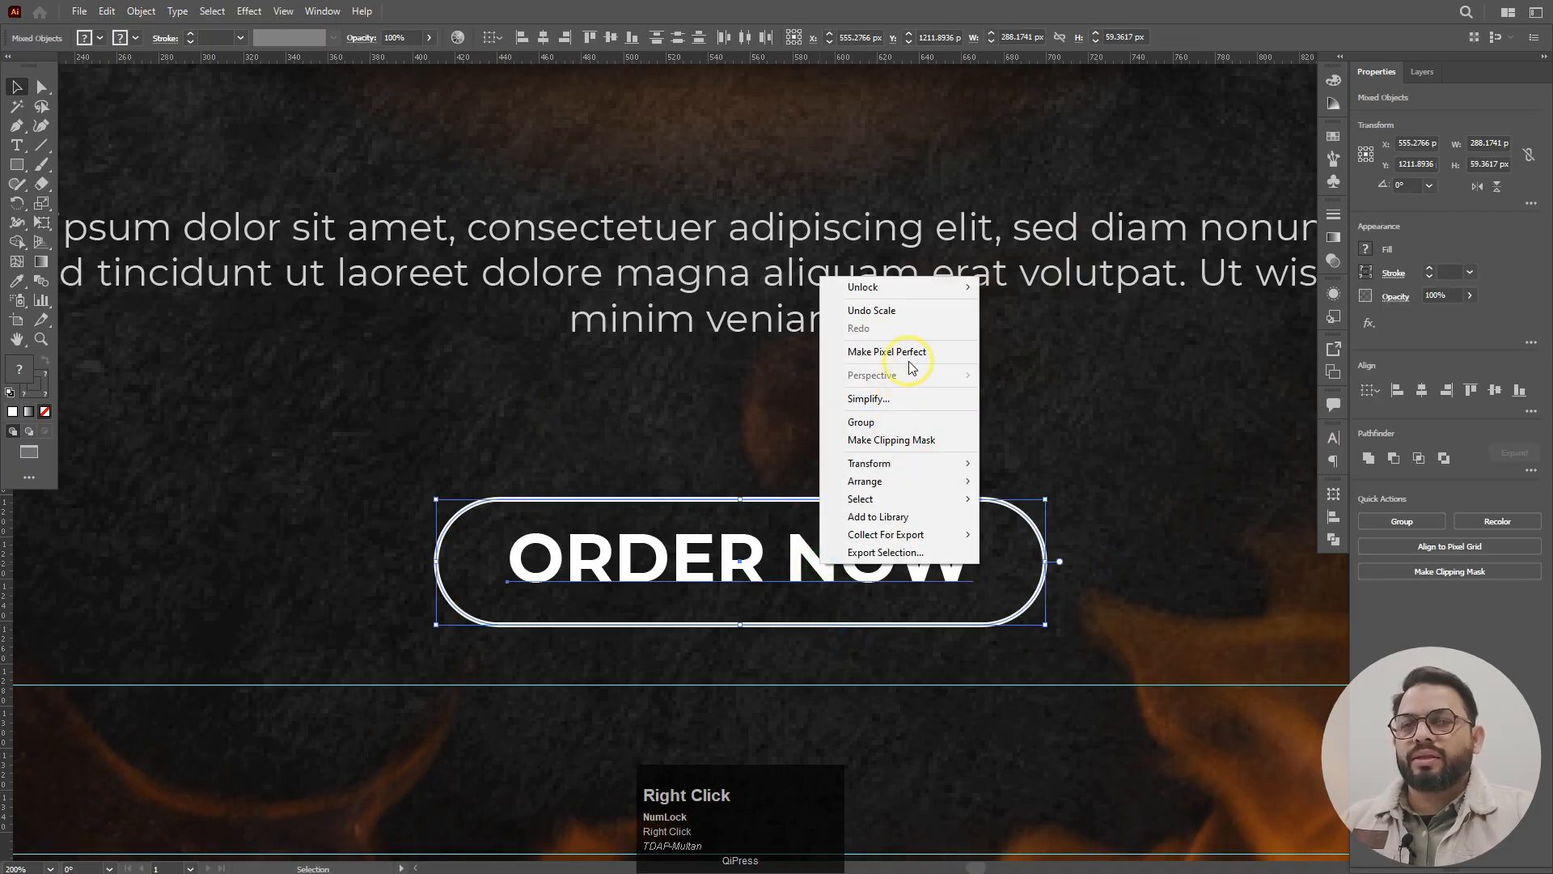
left_click(1064, 590)
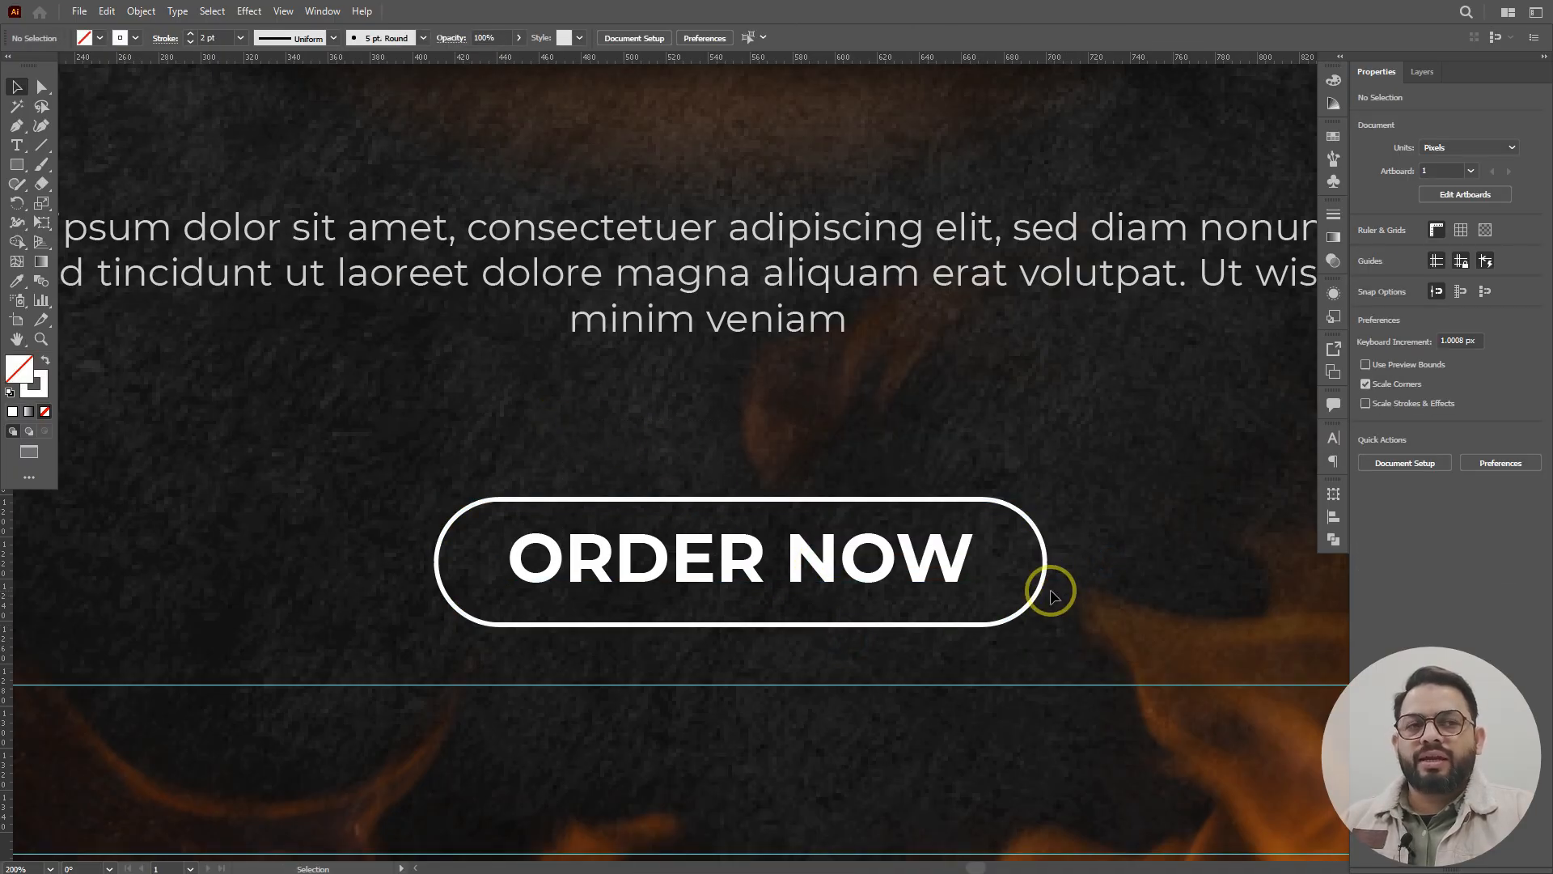
- Draw a circle about 114 px in diameter below the 25% OFF text, with no fill and a white stroke
scroll(1051, 593, "down", 3)
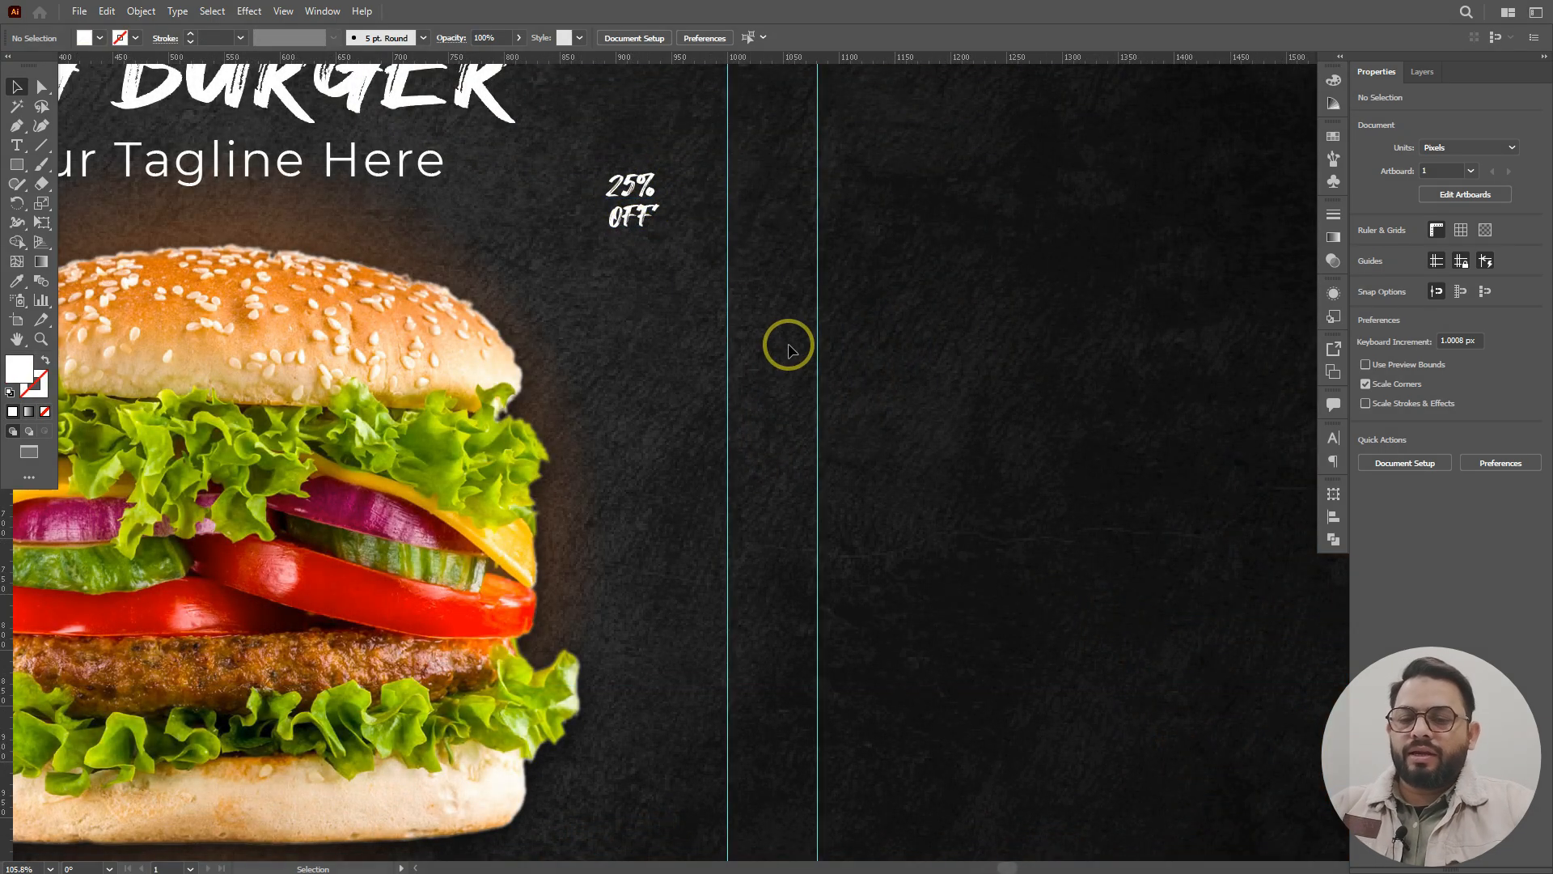
key("l")
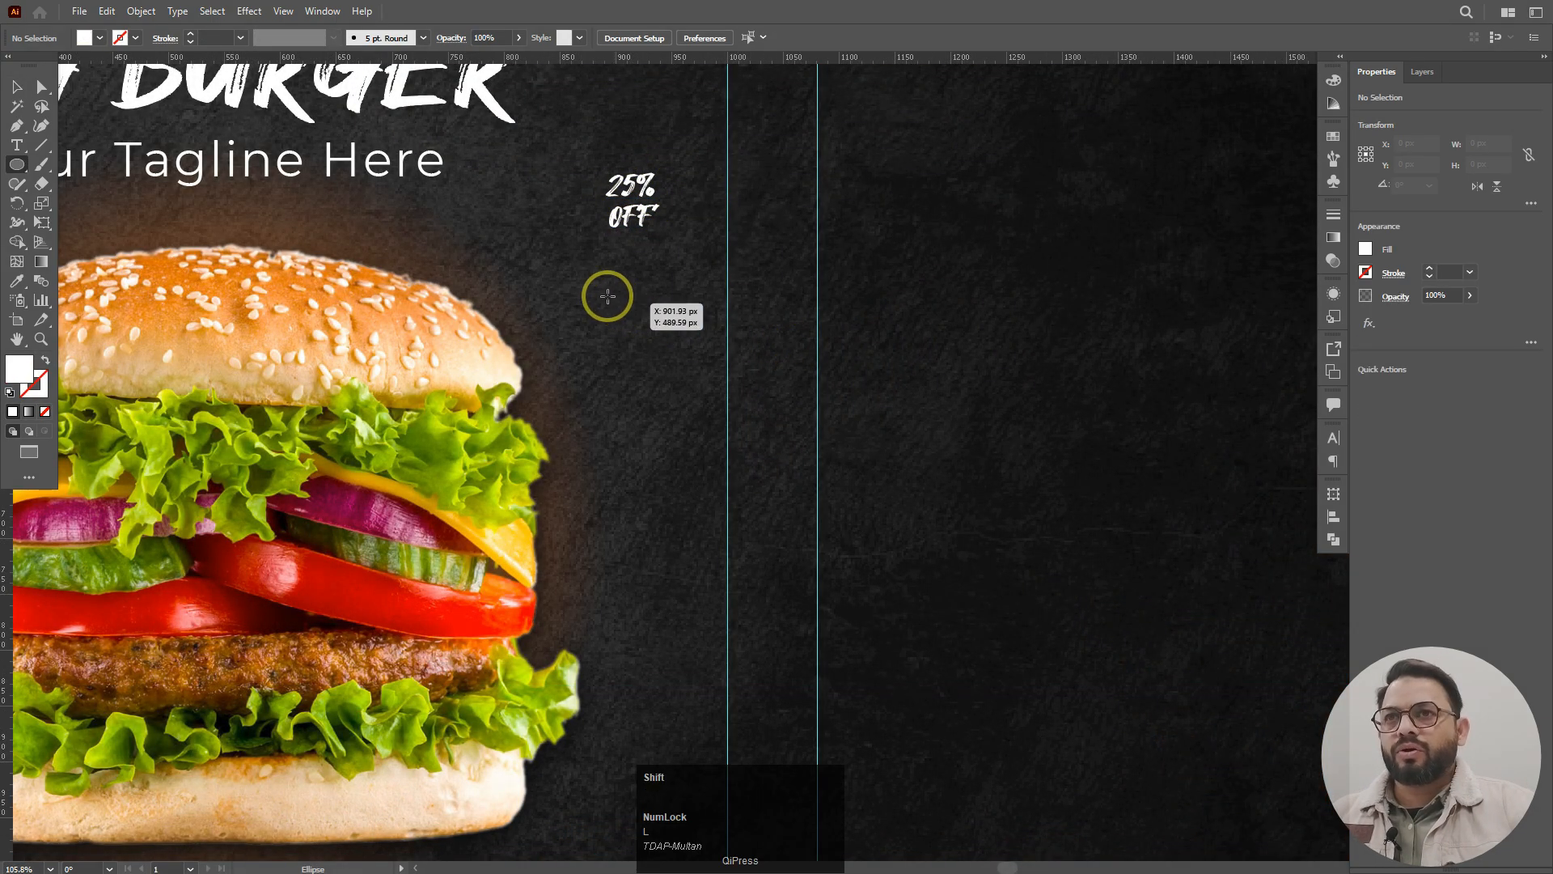
left_click_drag(606, 292, 732, 423)
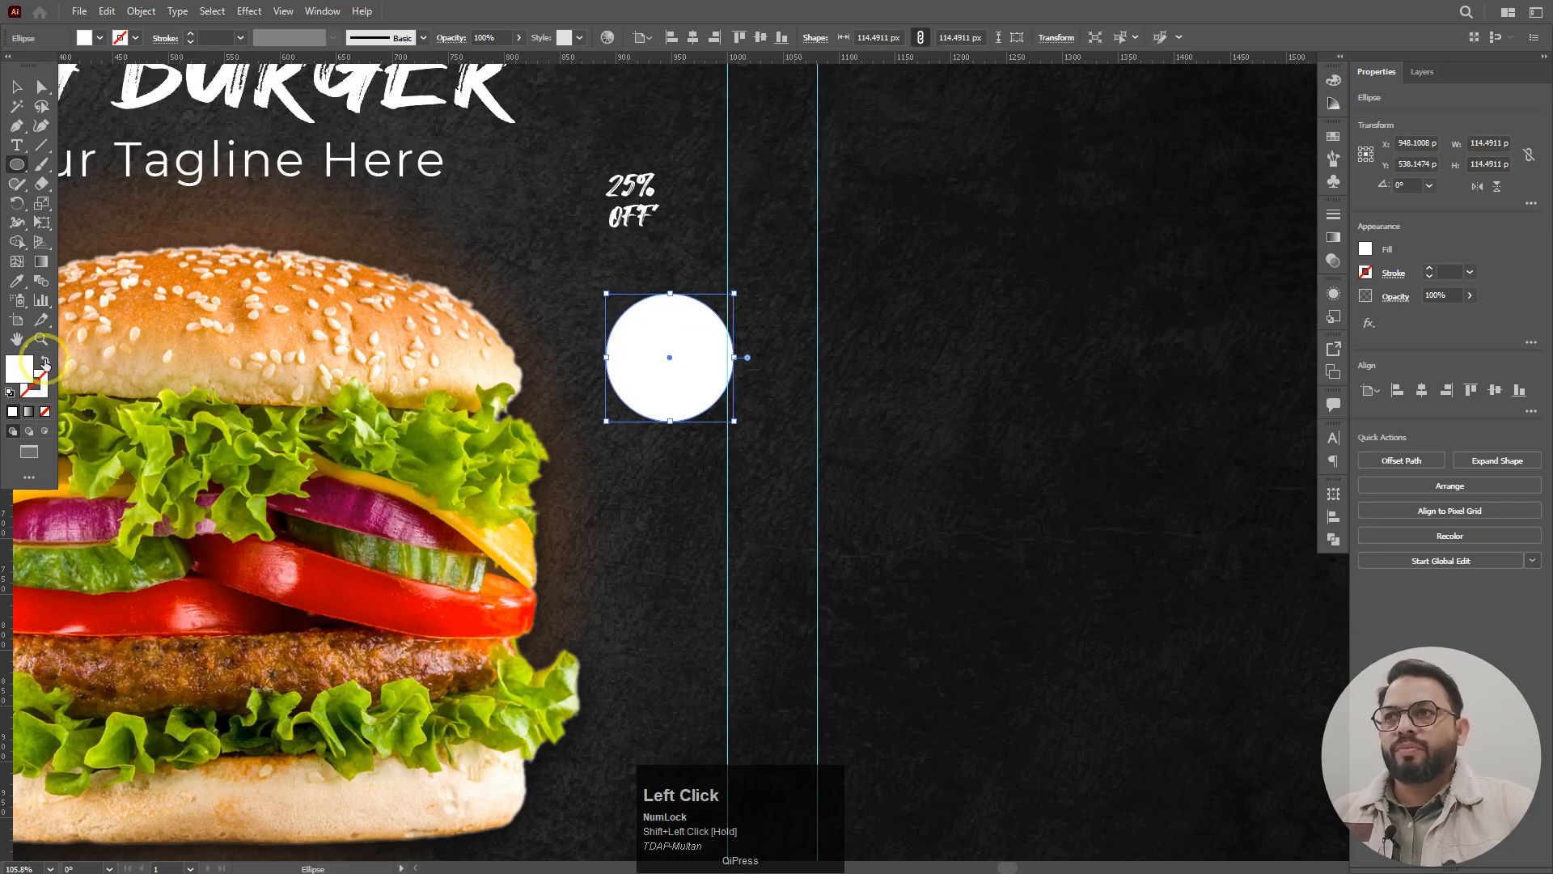
left_click(45, 363)
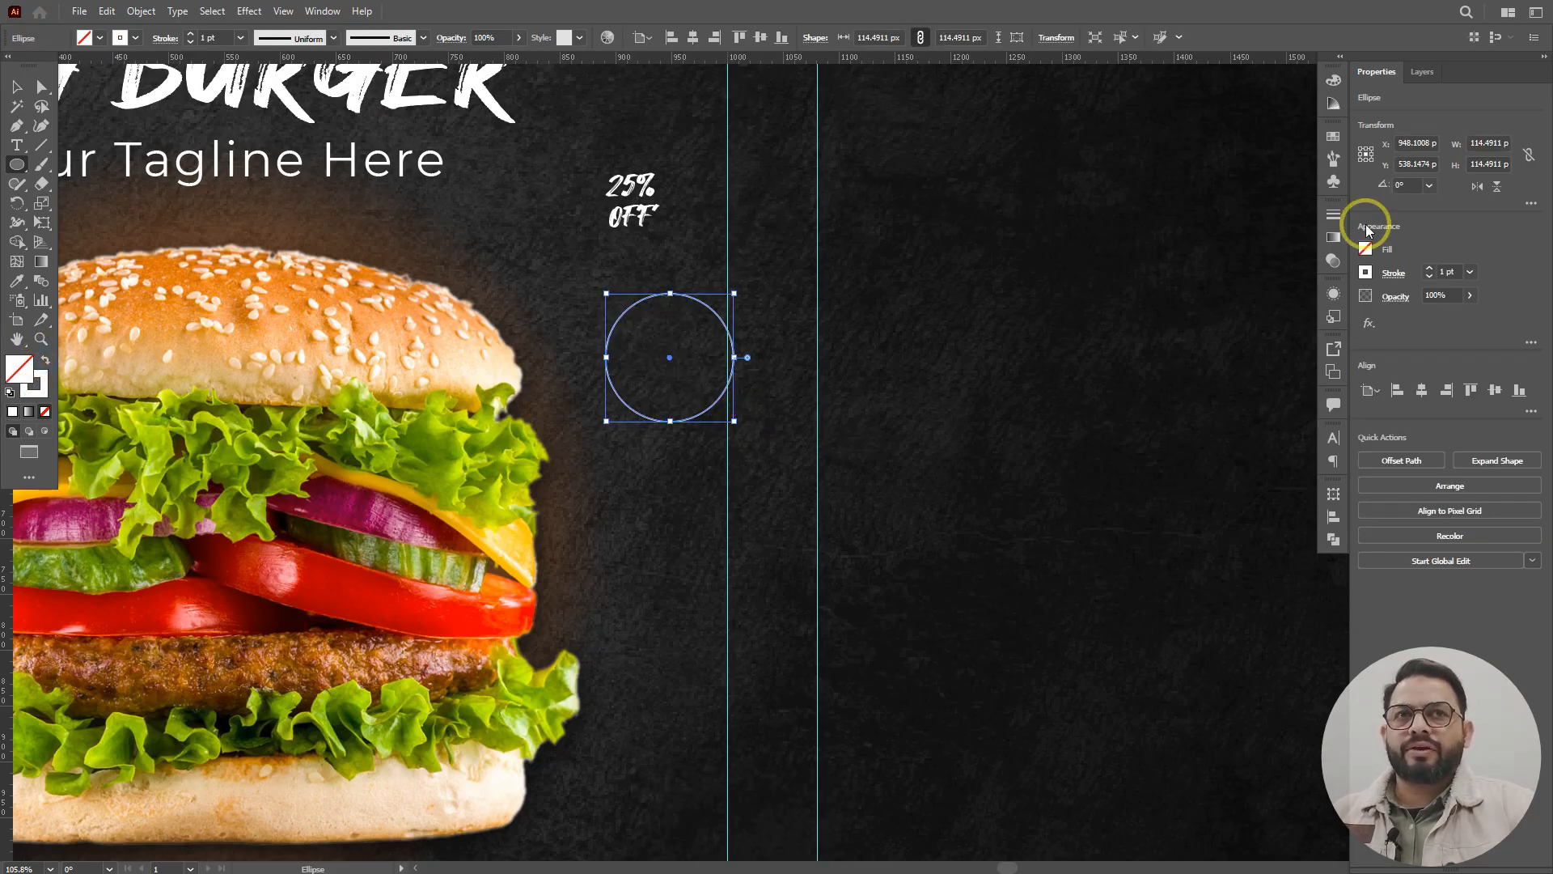
- Set the circle's stroke weight to 2 pt
left_click(1455, 273)
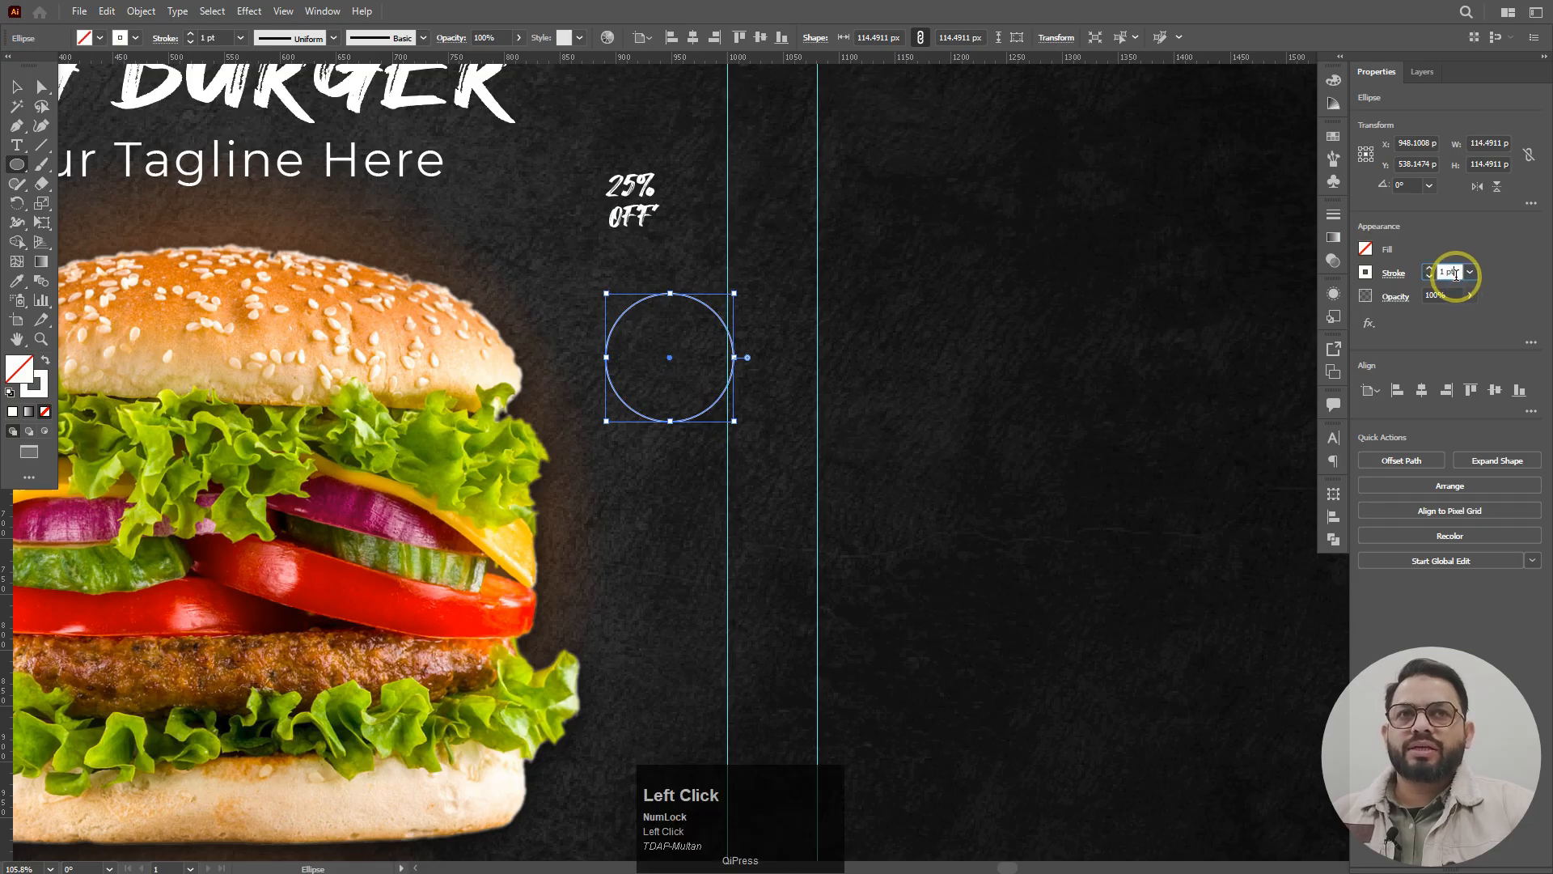
scroll(1452, 272, "up", 1)
left_click(16, 86)
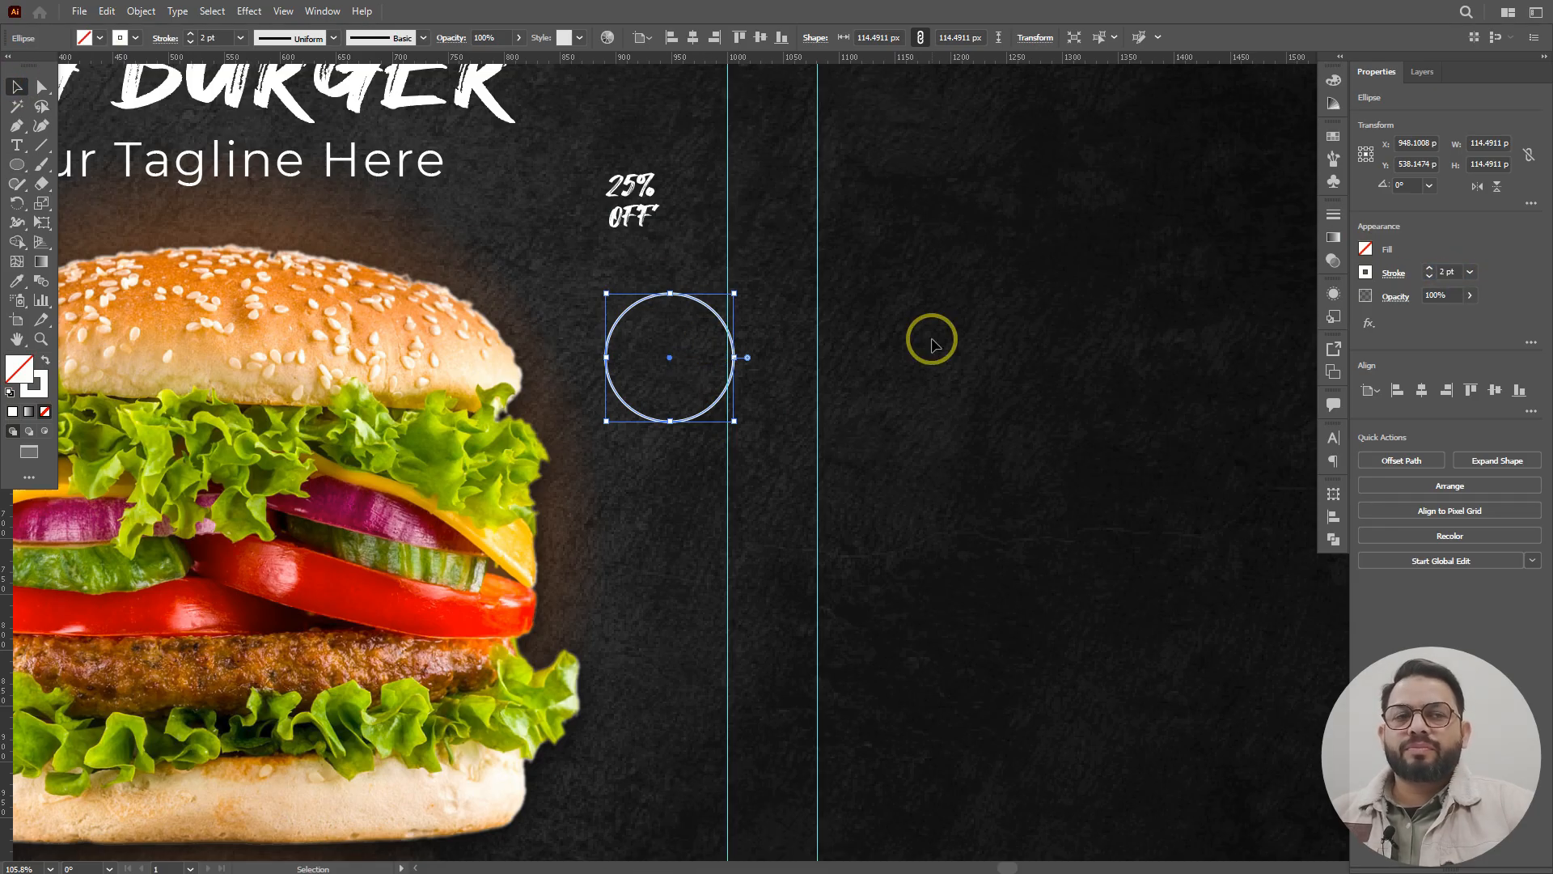
- Apply a Zig Zag effect to the circle with 4 px absolute size, 4 ridges per segment and smooth points
left_click(247, 12)
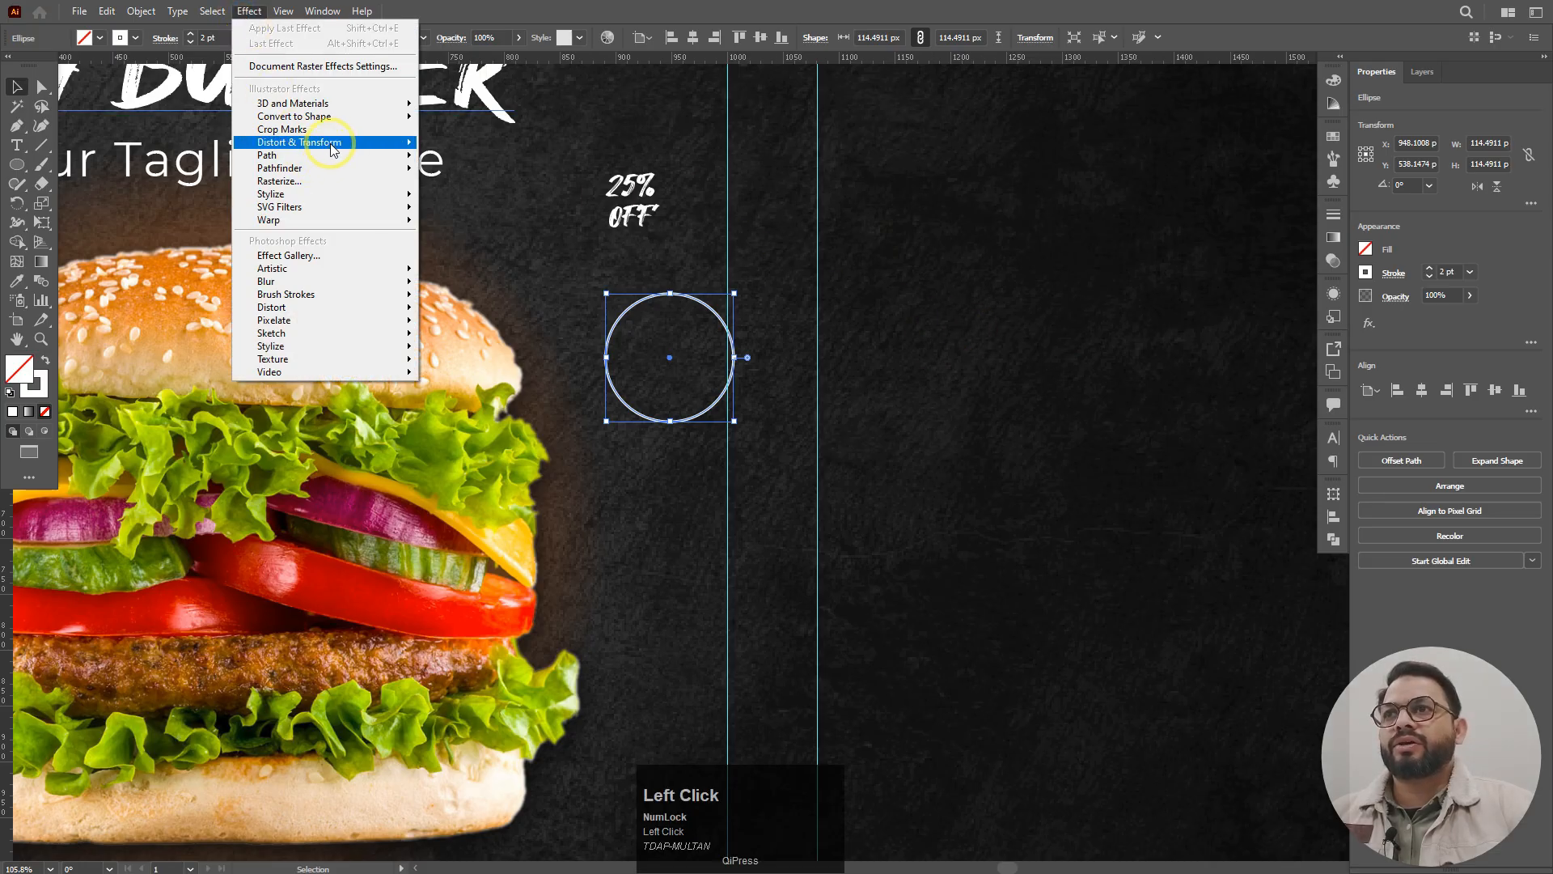
mouse_move(332, 149)
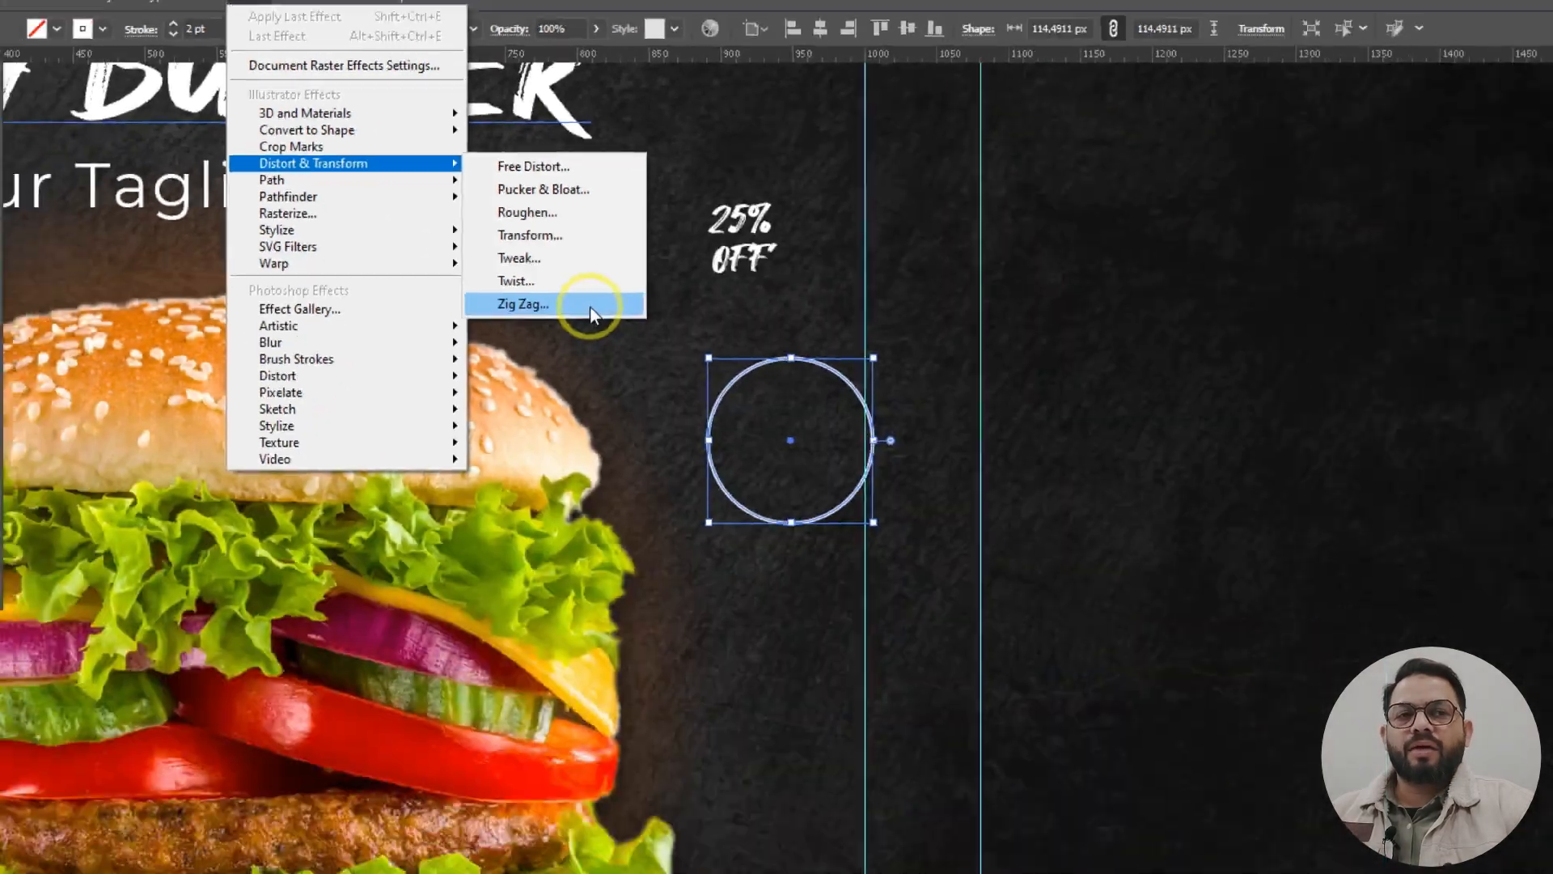
left_click(590, 306)
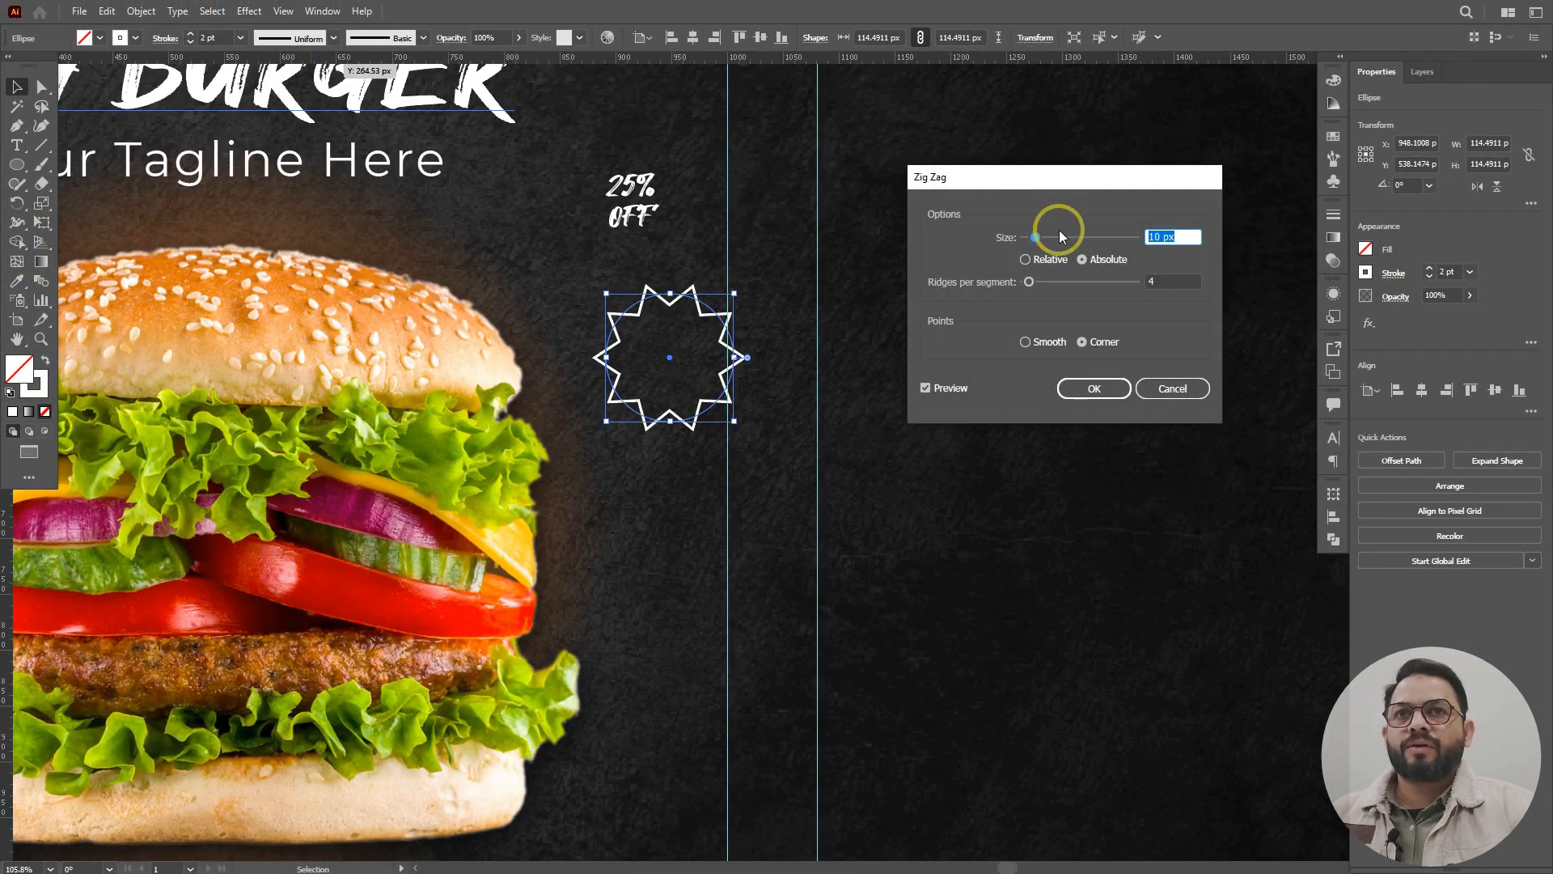
left_click(1187, 237)
scroll(1187, 237, "down", 4)
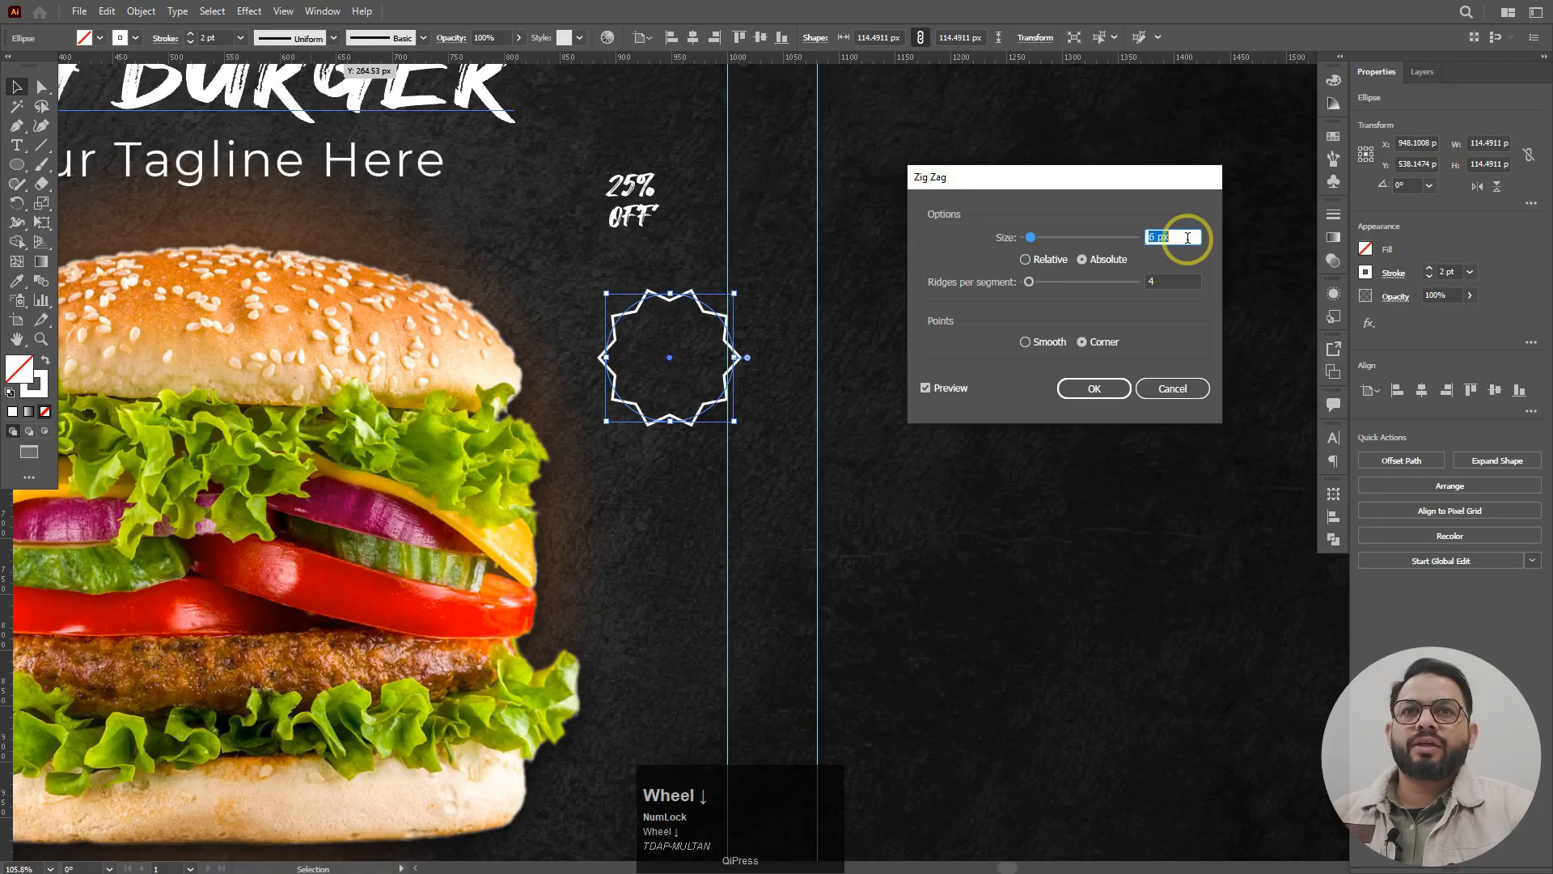
scroll(1187, 237, "down", 1)
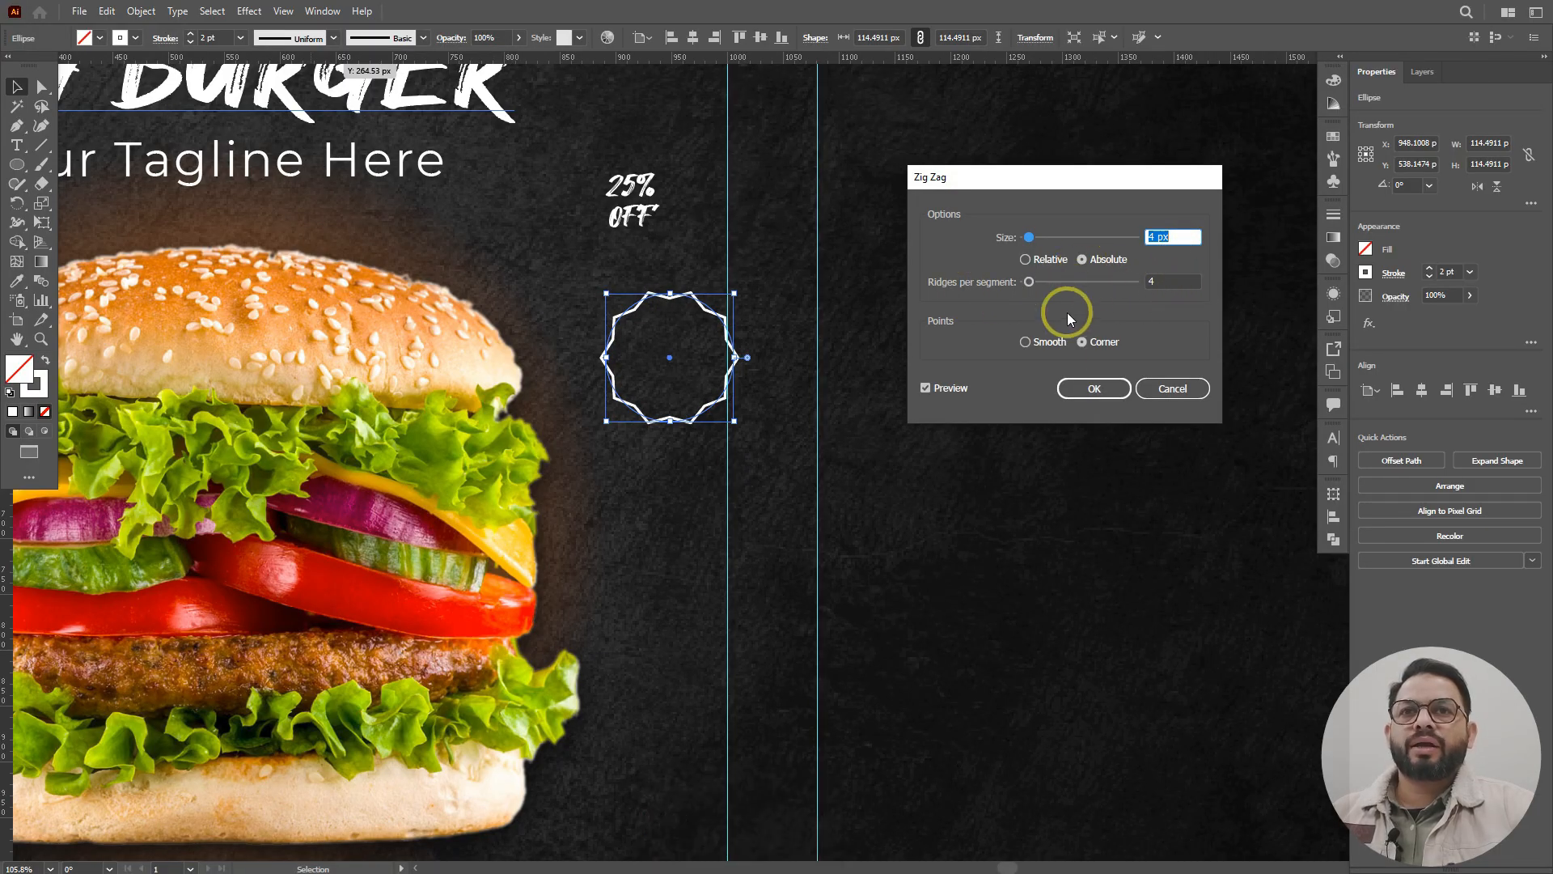
left_click(1025, 342)
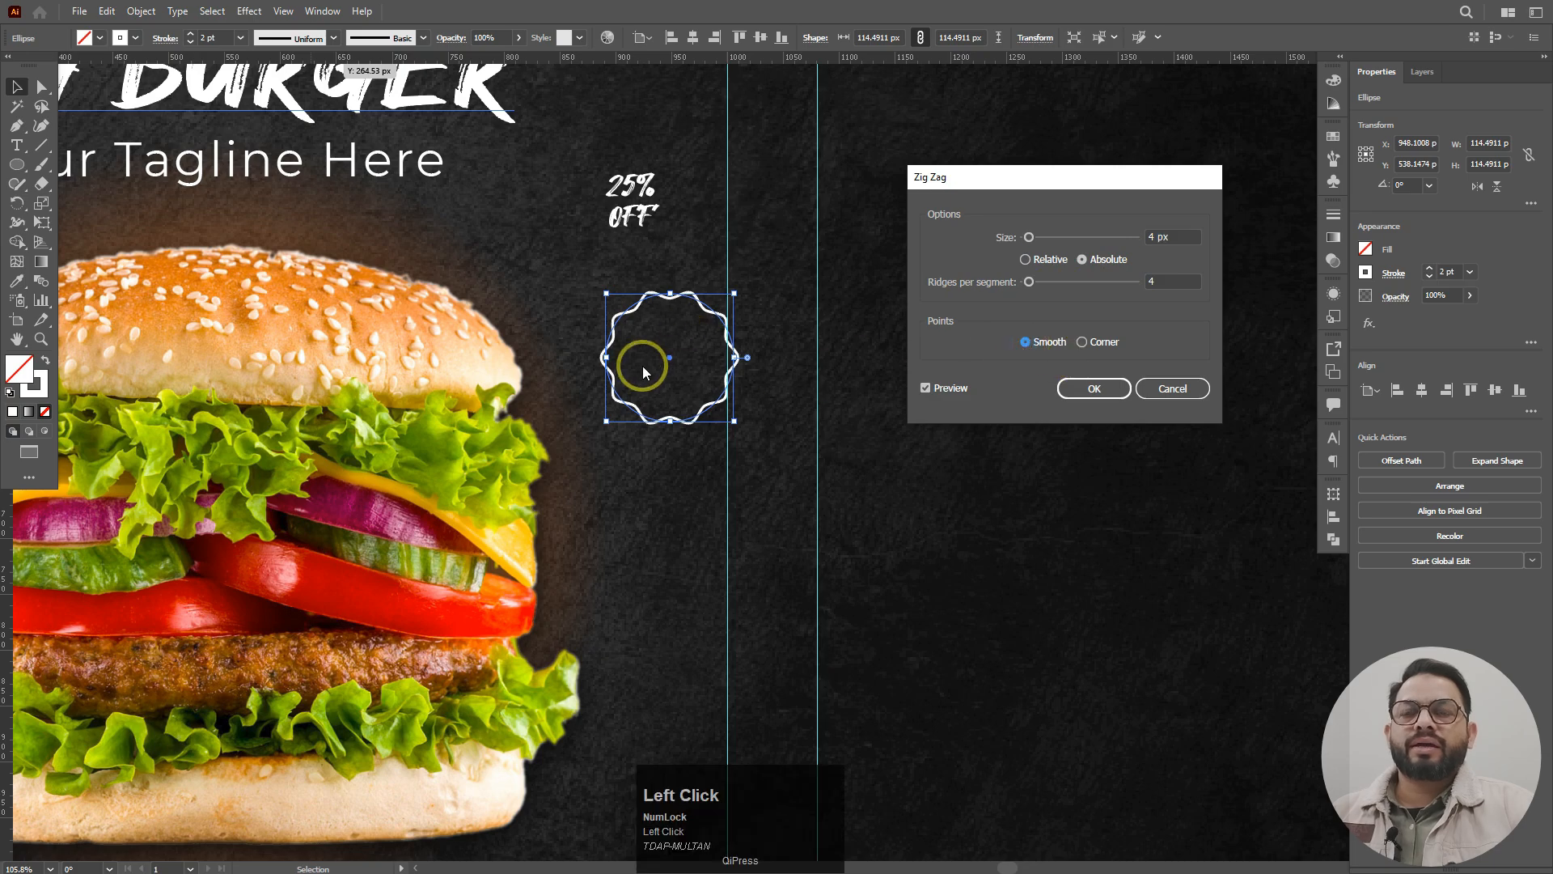
left_click(1094, 390)
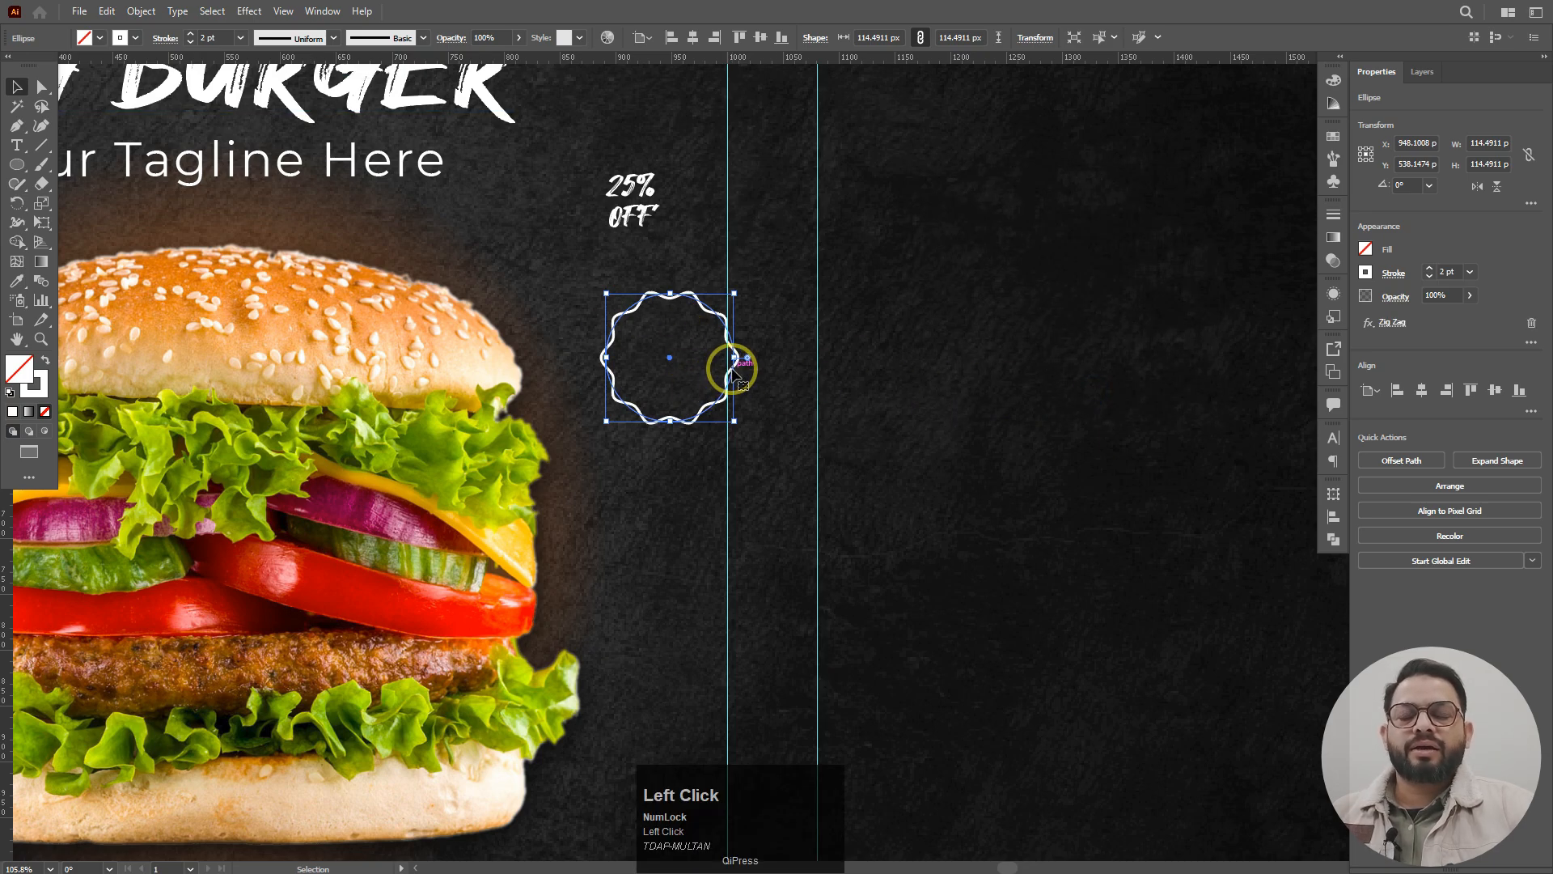
- Center the 25% OFF text horizontally and vertically inside the wavy circle, using the circle as key object
left_click(647, 191, "shift")
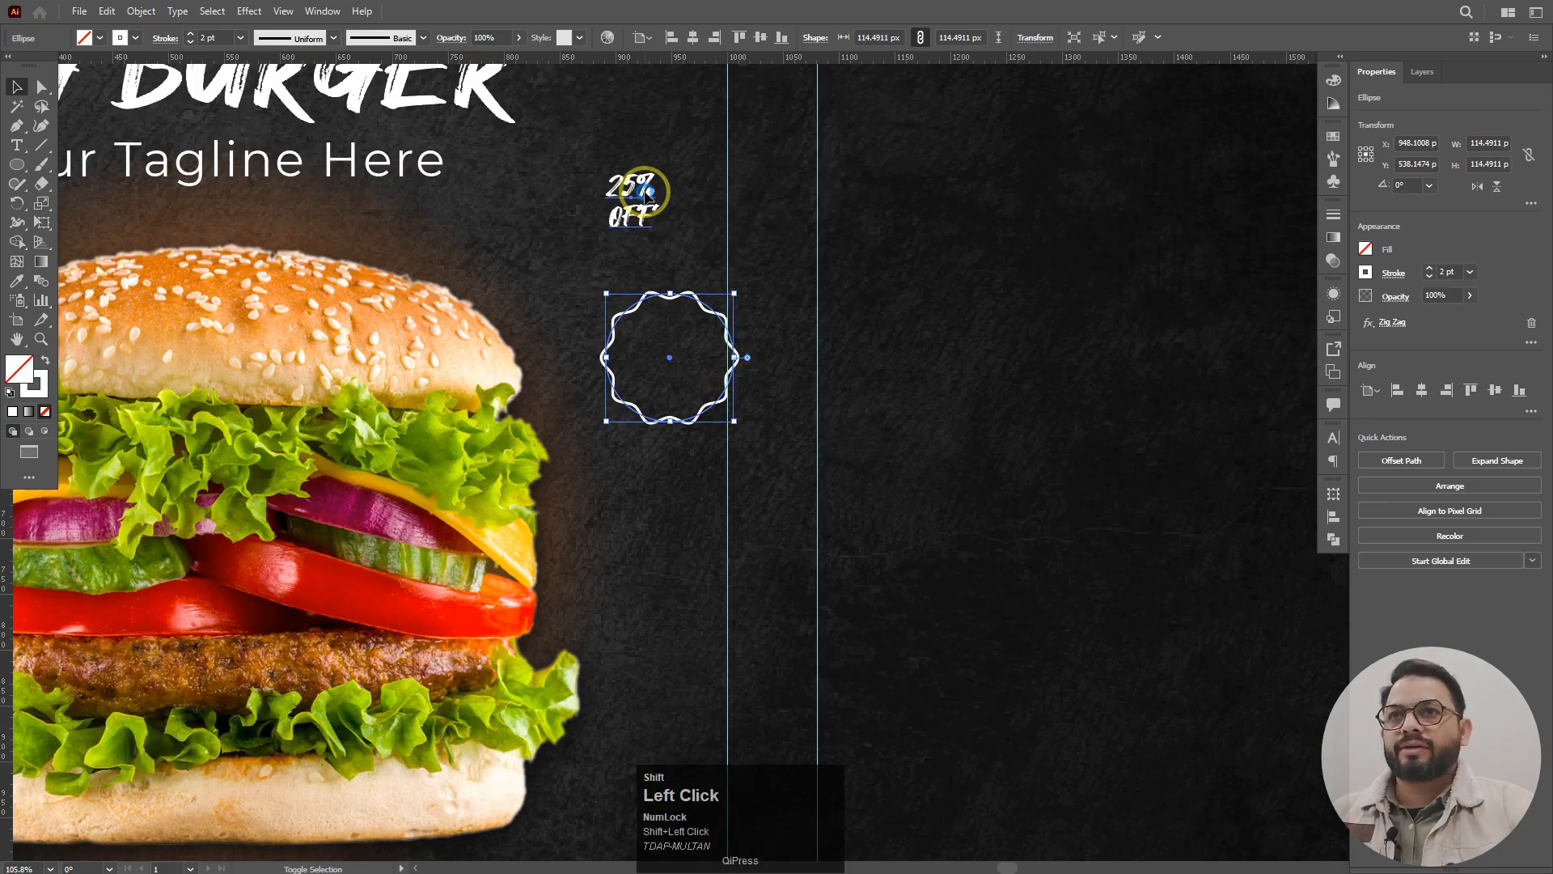
left_click(706, 308)
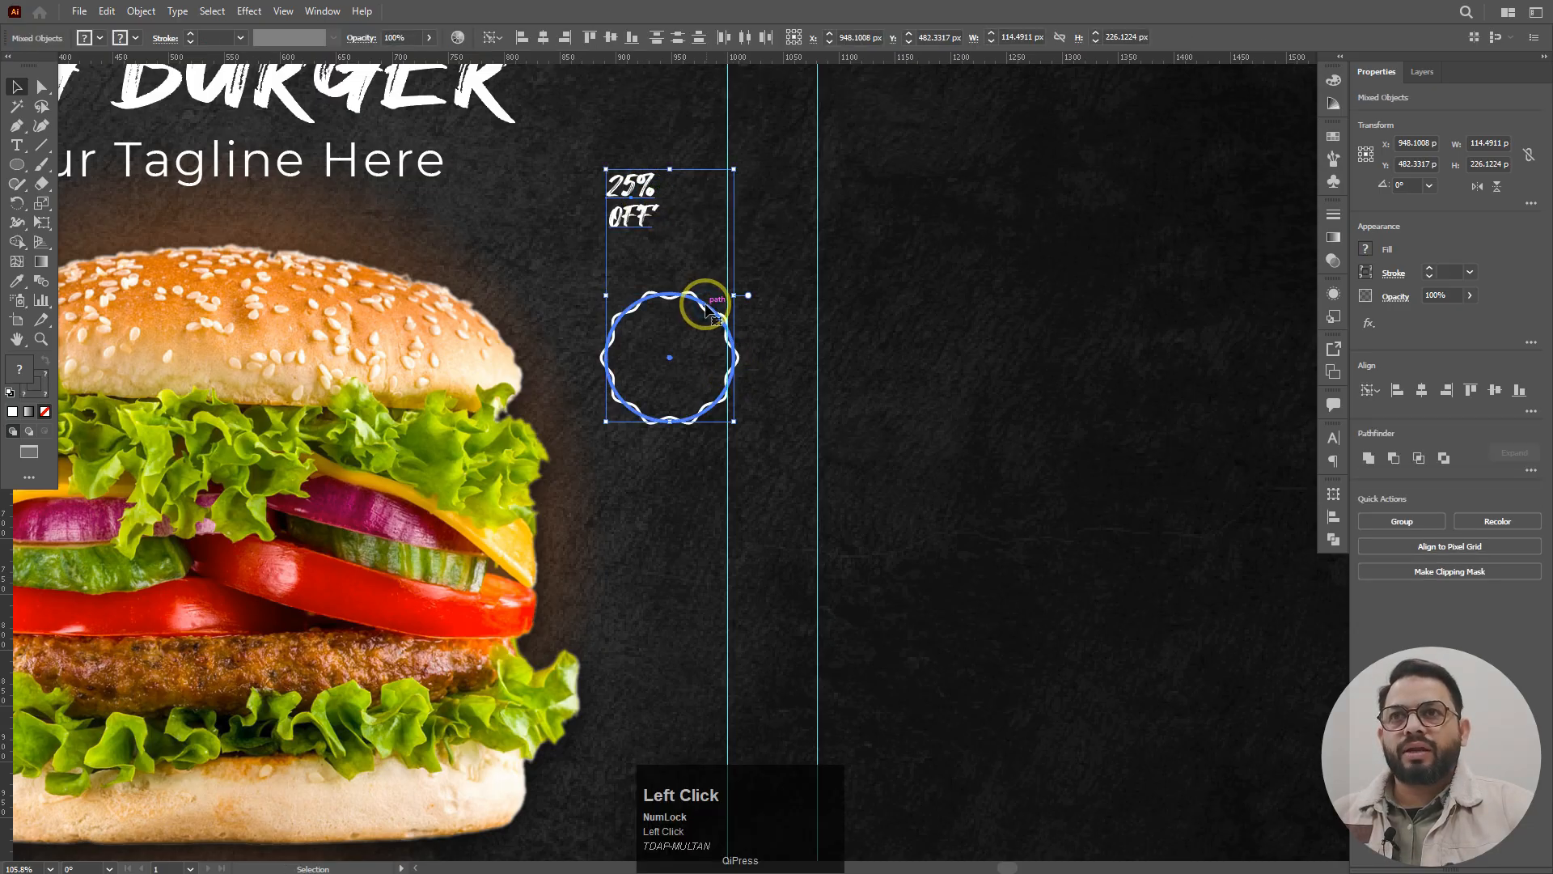
left_click(1421, 390)
left_click(1495, 390)
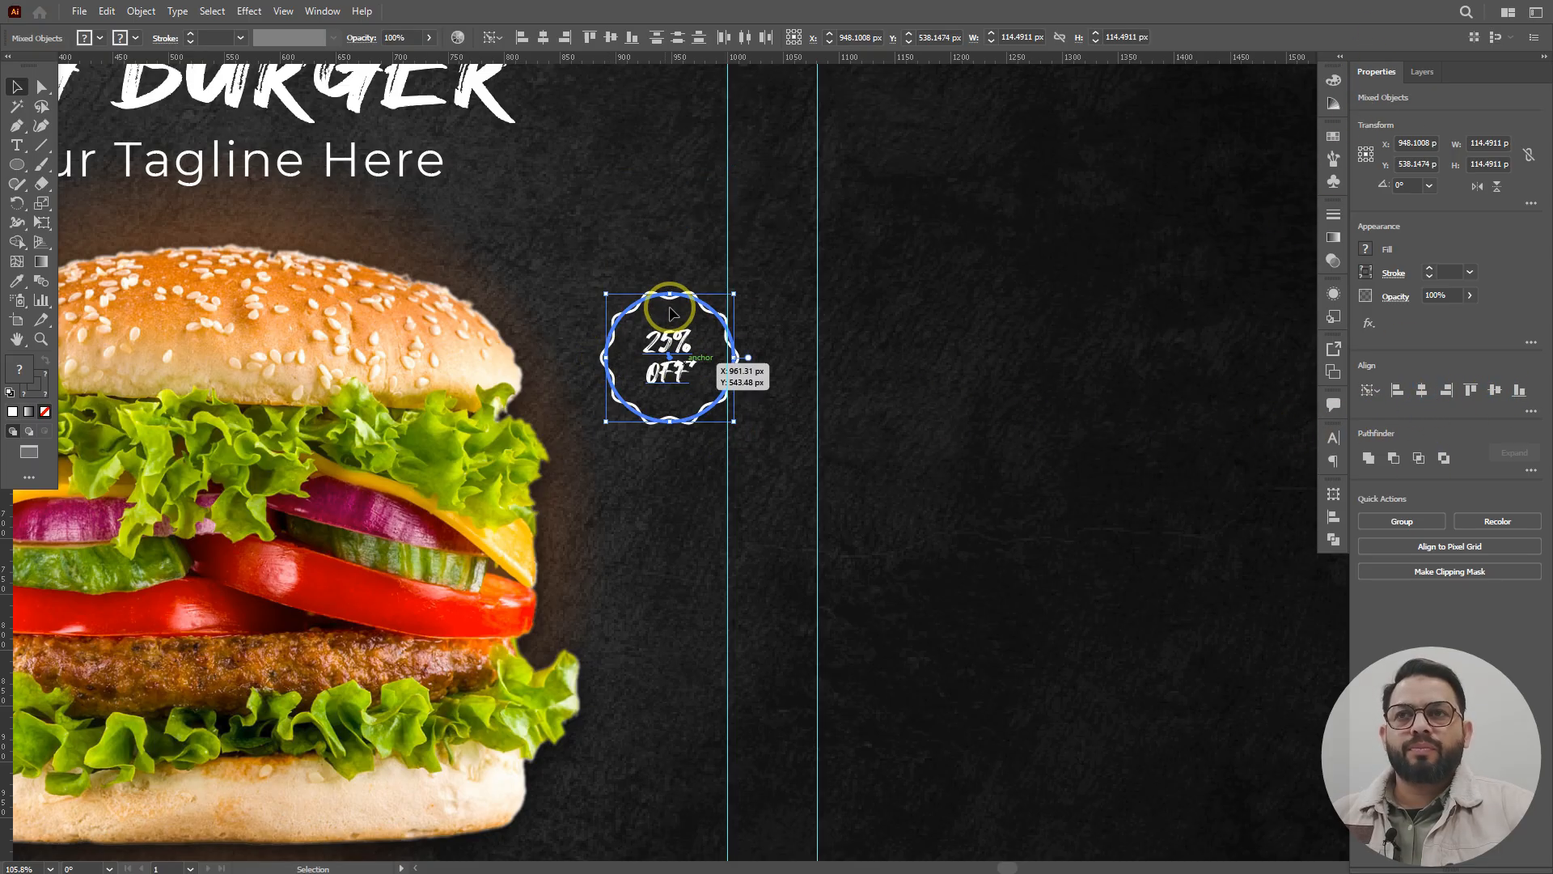
left_click(894, 326)
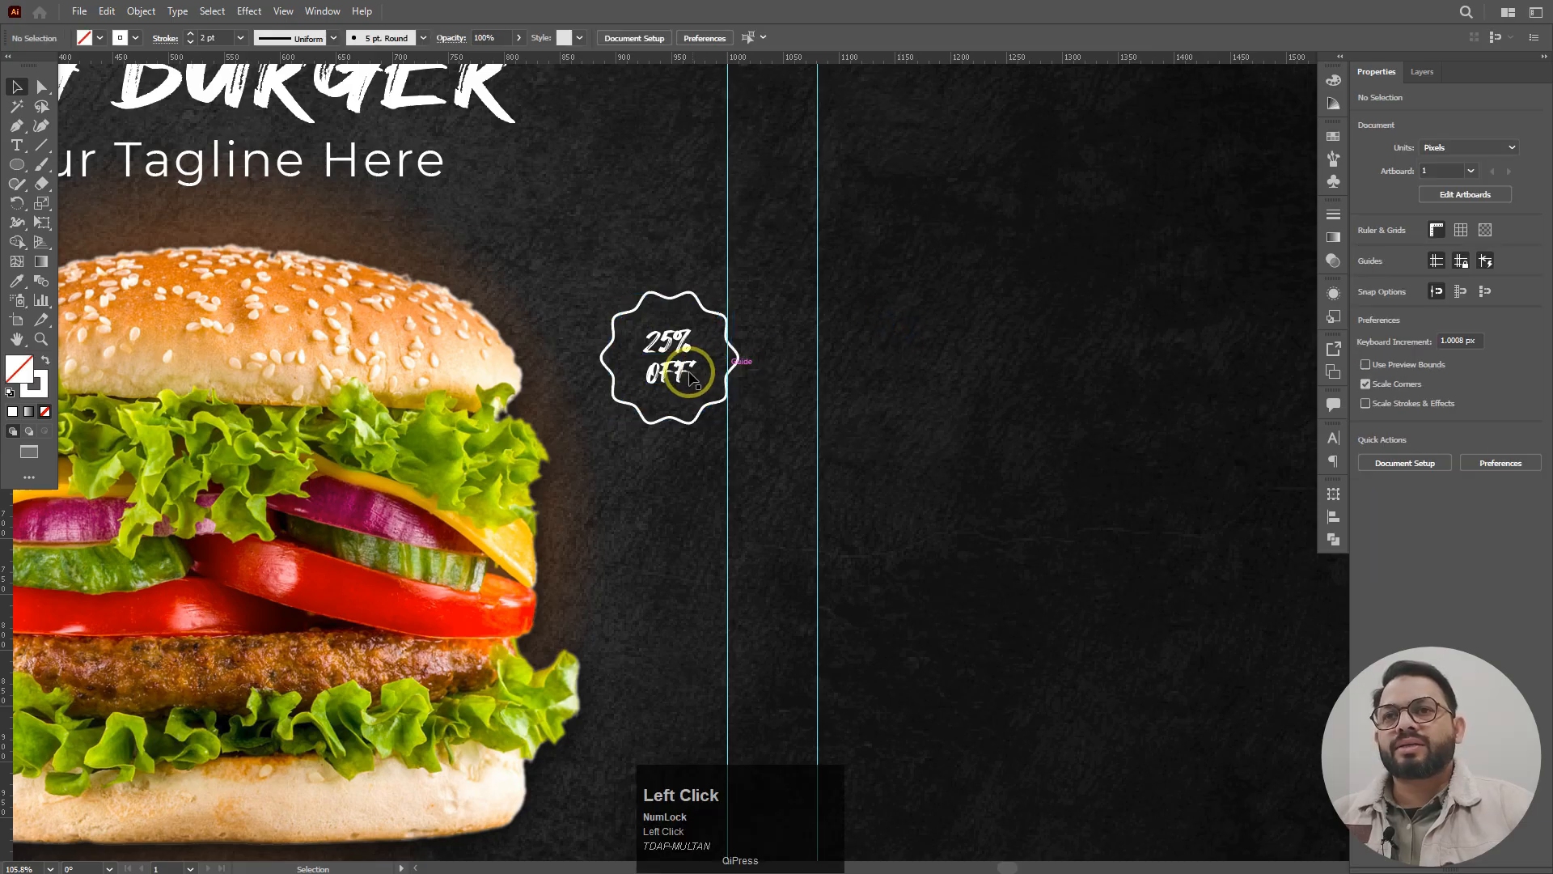
- Scale the 25% OFF text up from its center to about 60 x 72 px and group it with the wavy outline
scroll(683, 361, "up", 4)
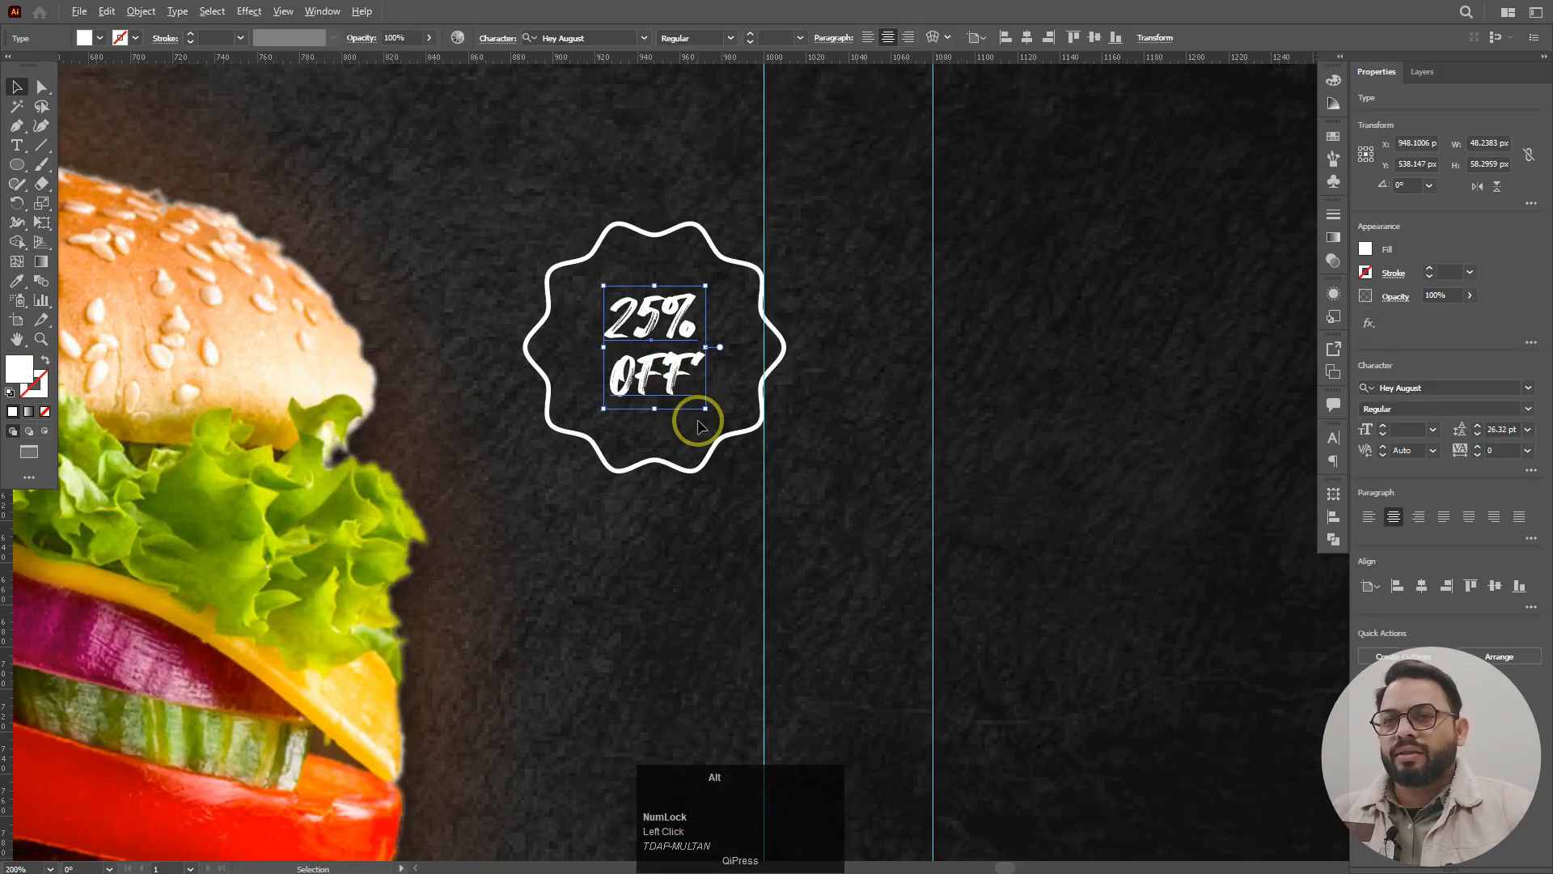
left_click_drag(706, 409, 712, 423)
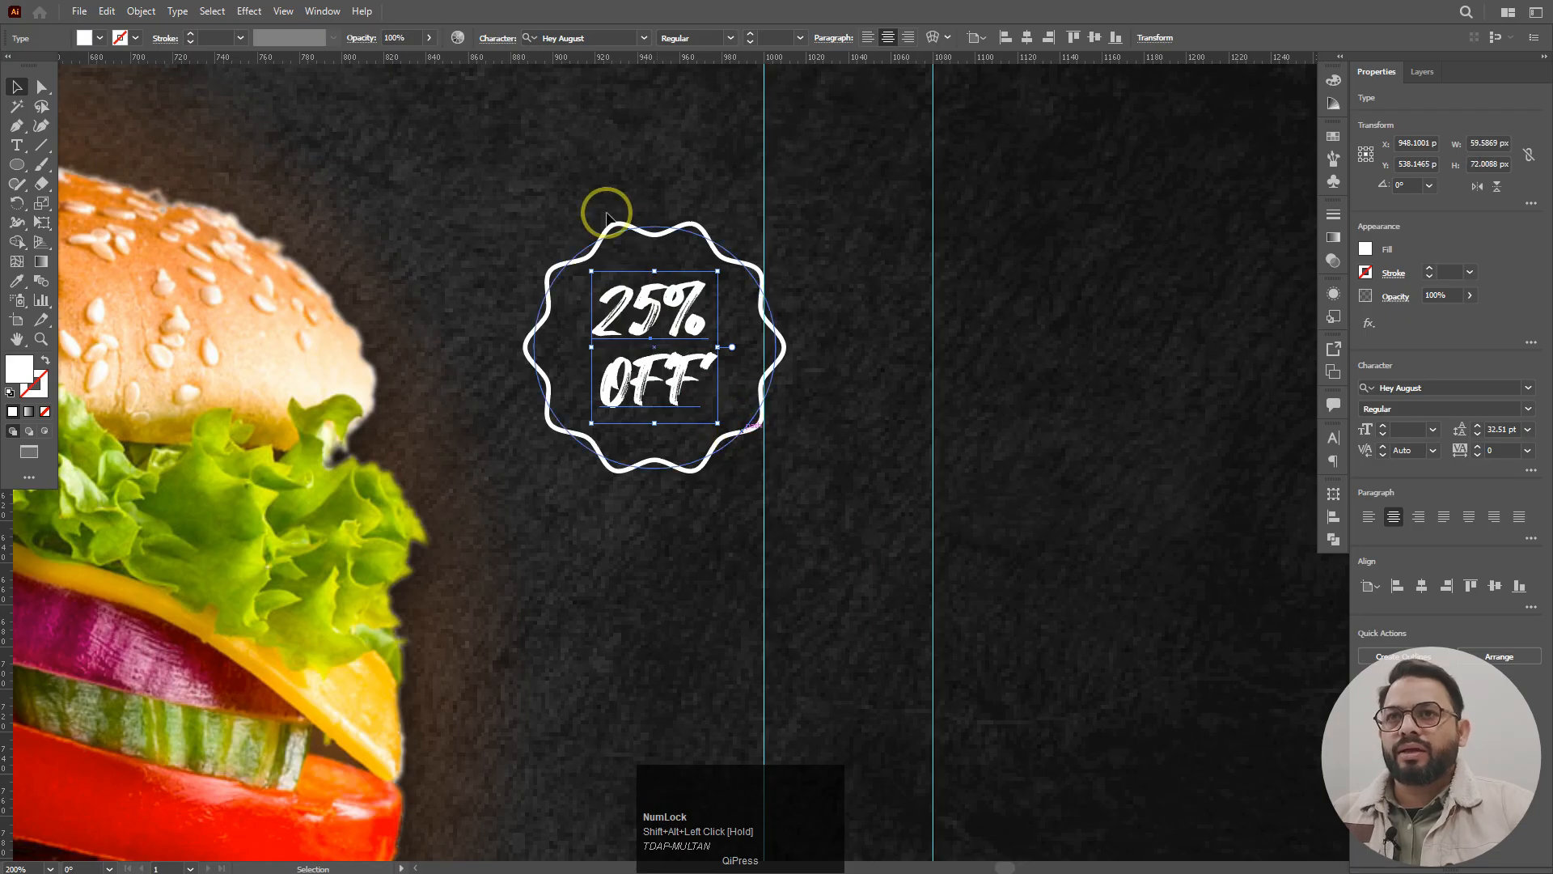
left_click_drag(607, 214, 696, 382)
right_click(660, 306)
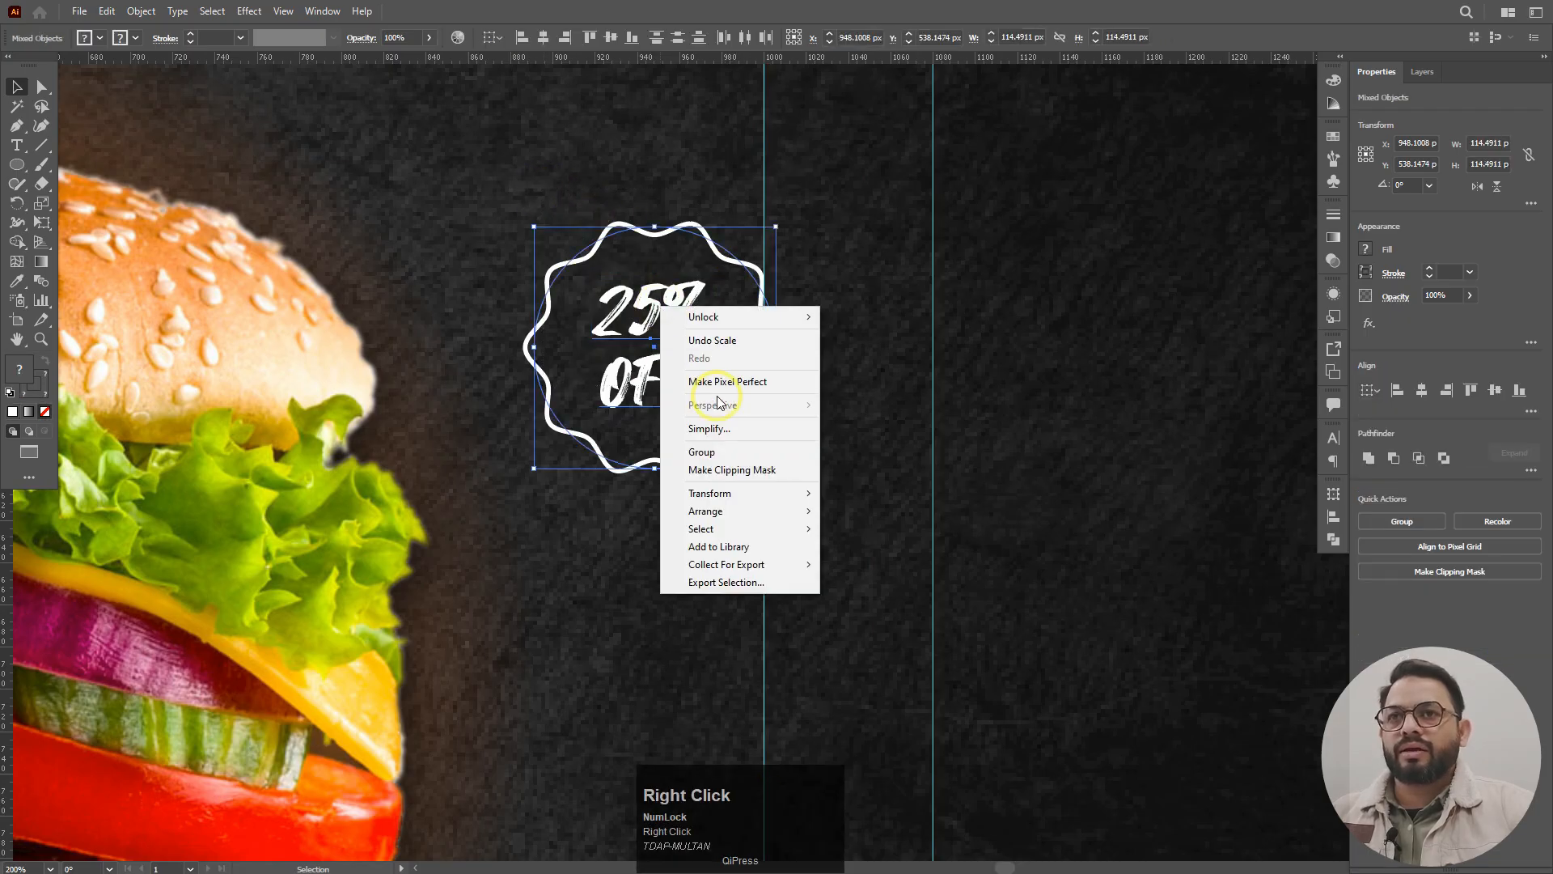
left_click(701, 452)
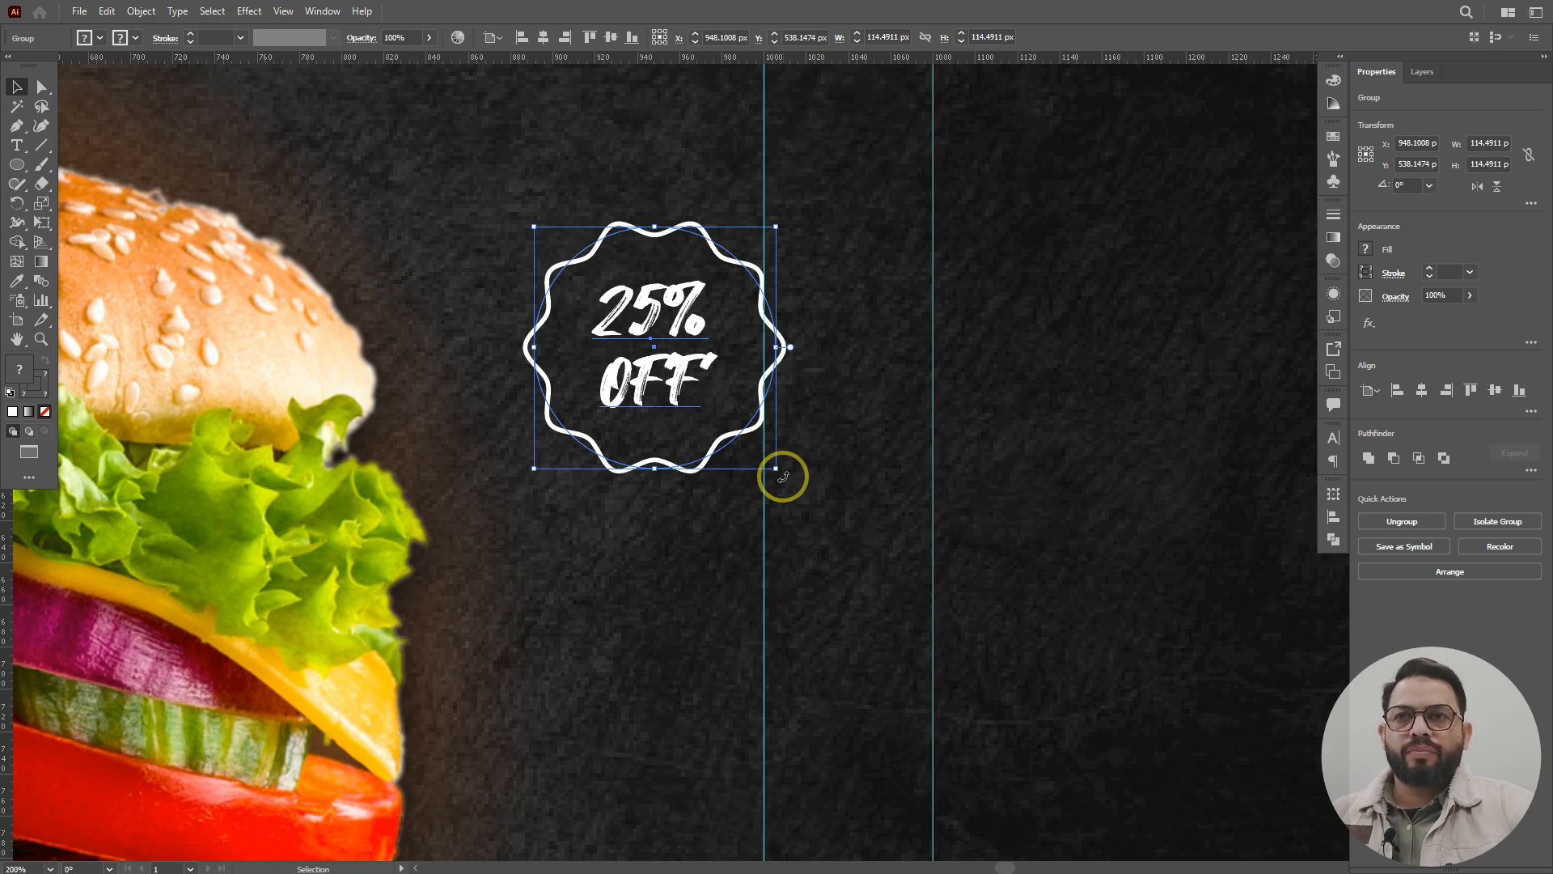
- Rotate the 25% OFF badge about 13° clockwise and move it inside the margin guide beside the burger's top bun
left_click_drag(783, 476, 745, 495)
scroll(712, 389, "down", 3)
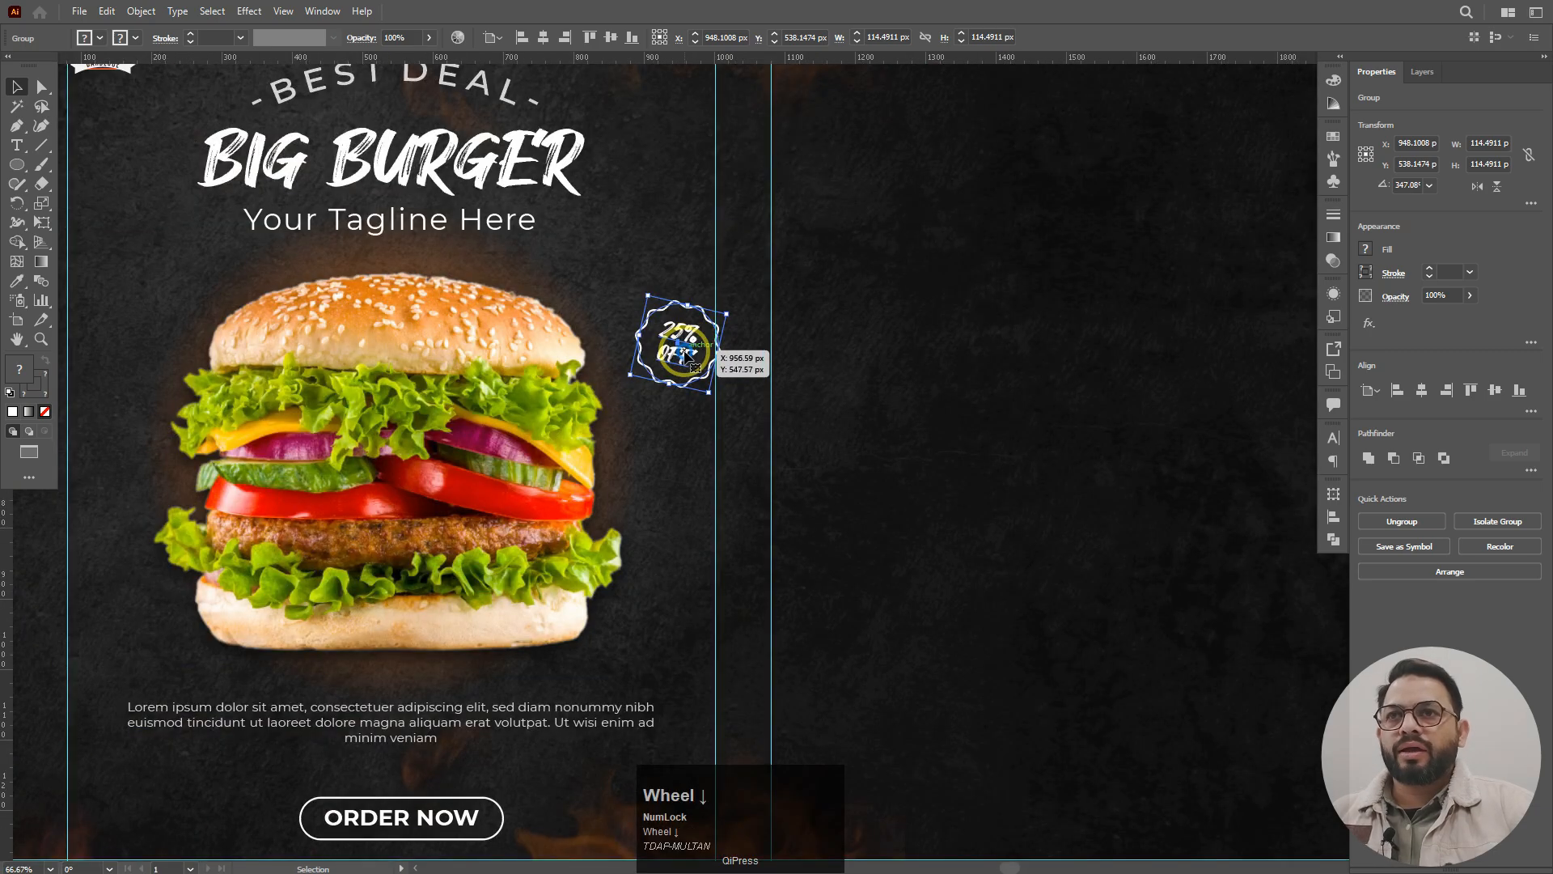
mouse_move(678, 341)
left_mouse_down()
mouse_move(659, 307)
mouse_move(682, 345)
left_mouse_up()
left_click(643, 406)
- Choose the Pencil tool and set its fidelity to the Smooth end
scroll(642, 405, "up", 1)
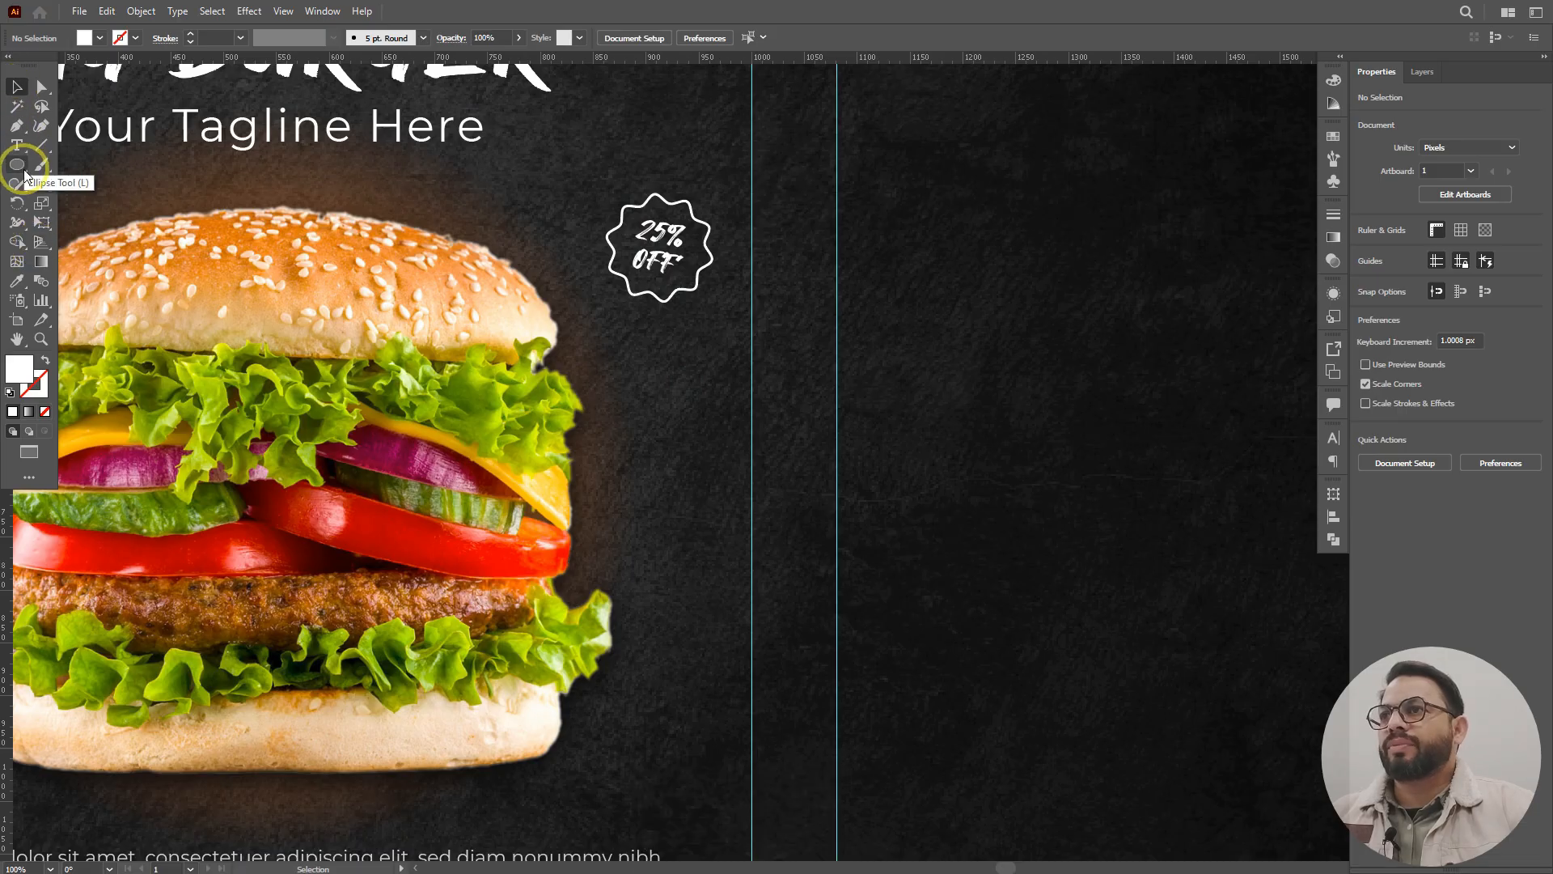
right_click(22, 191)
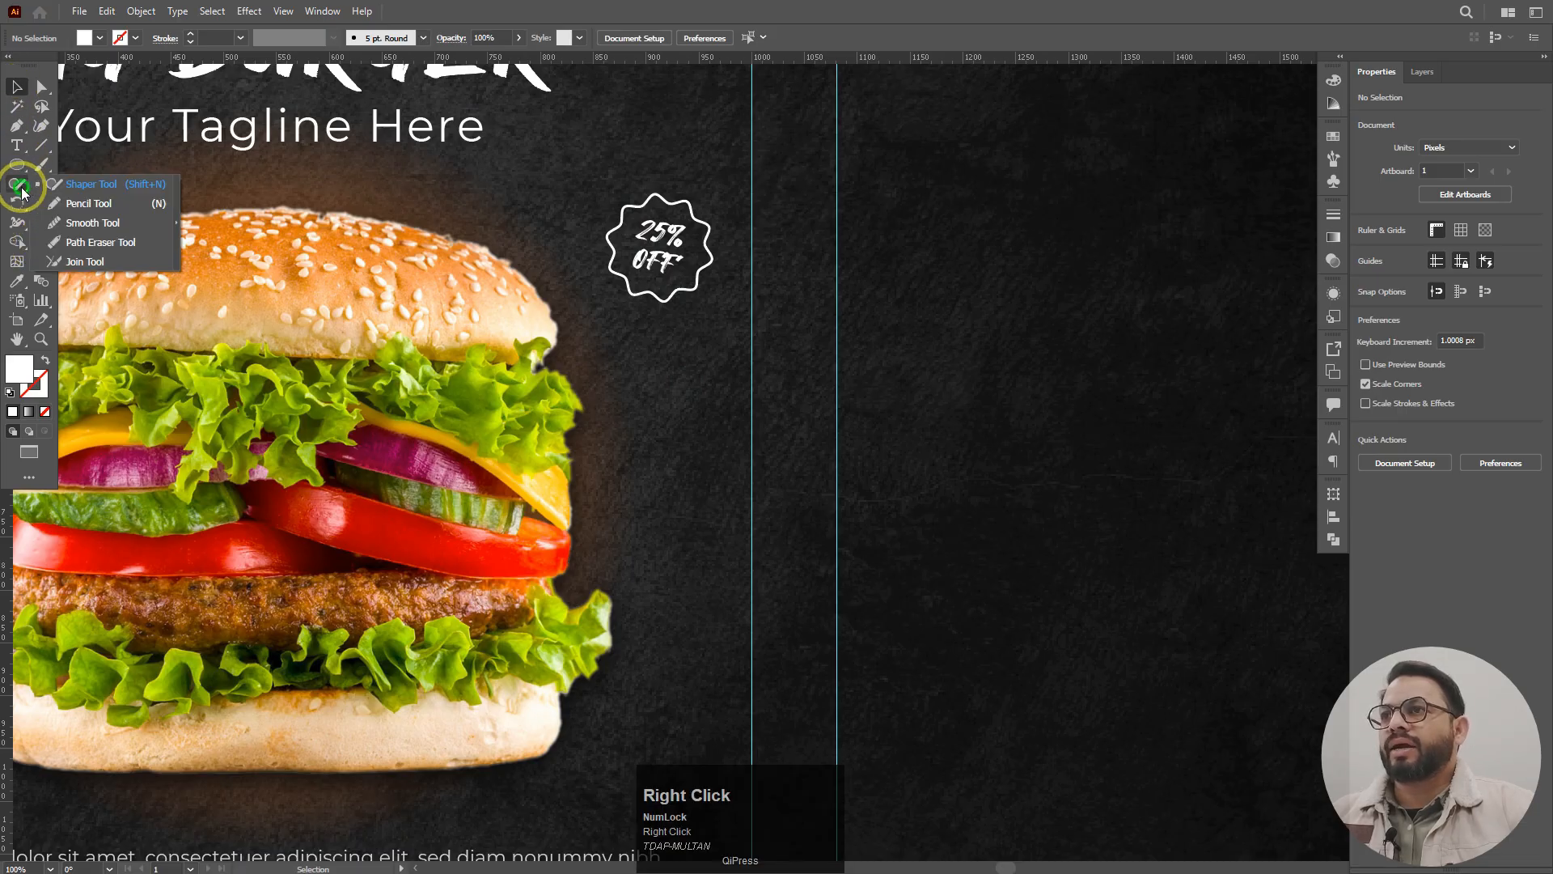
left_click(104, 207)
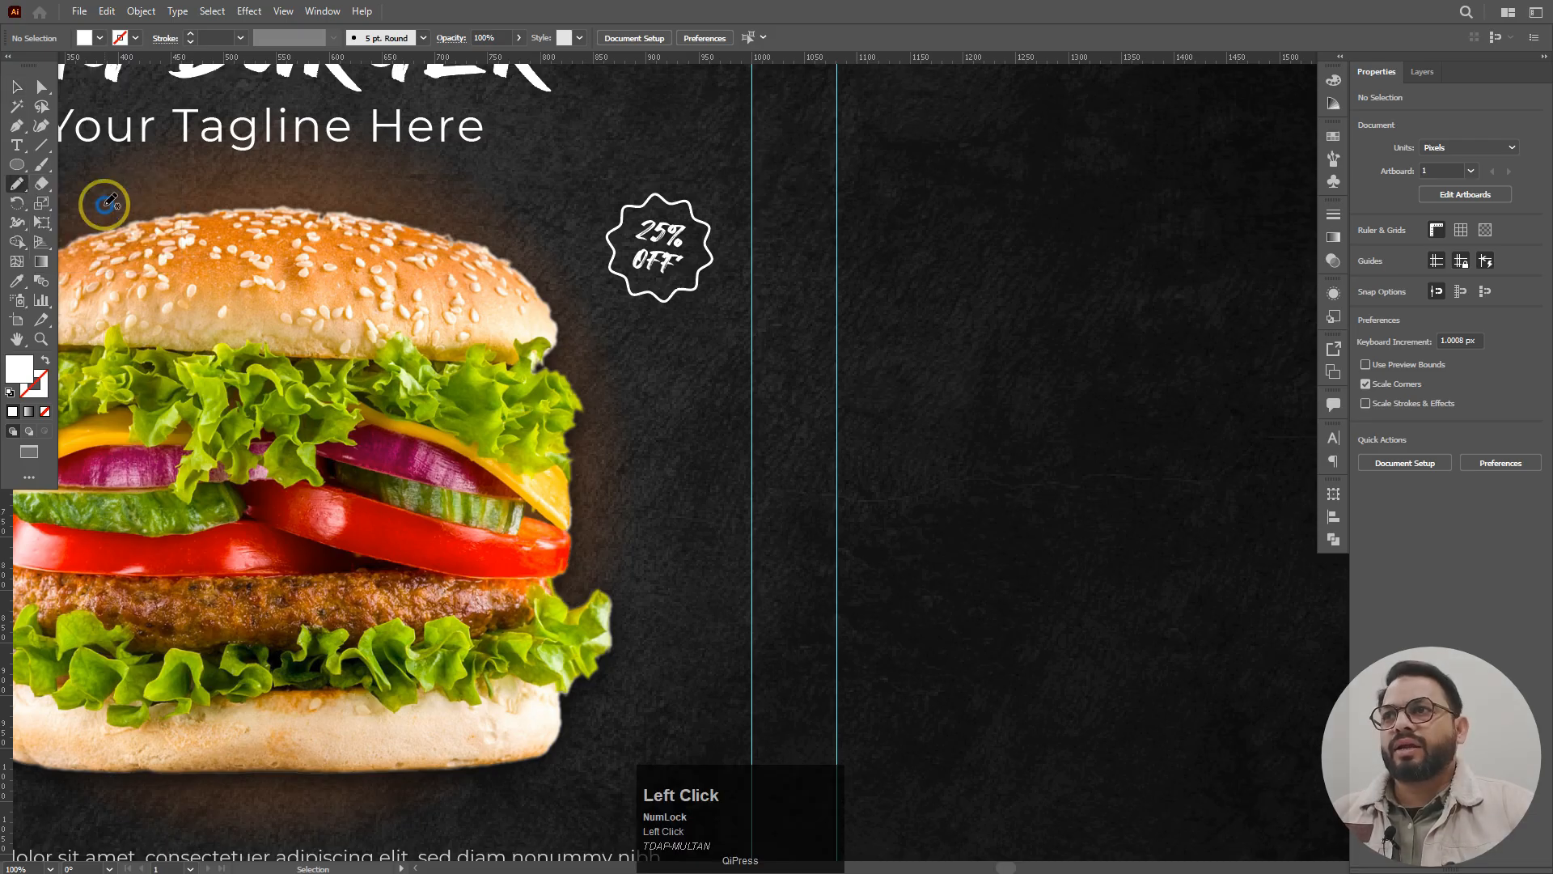
double_click(15, 185)
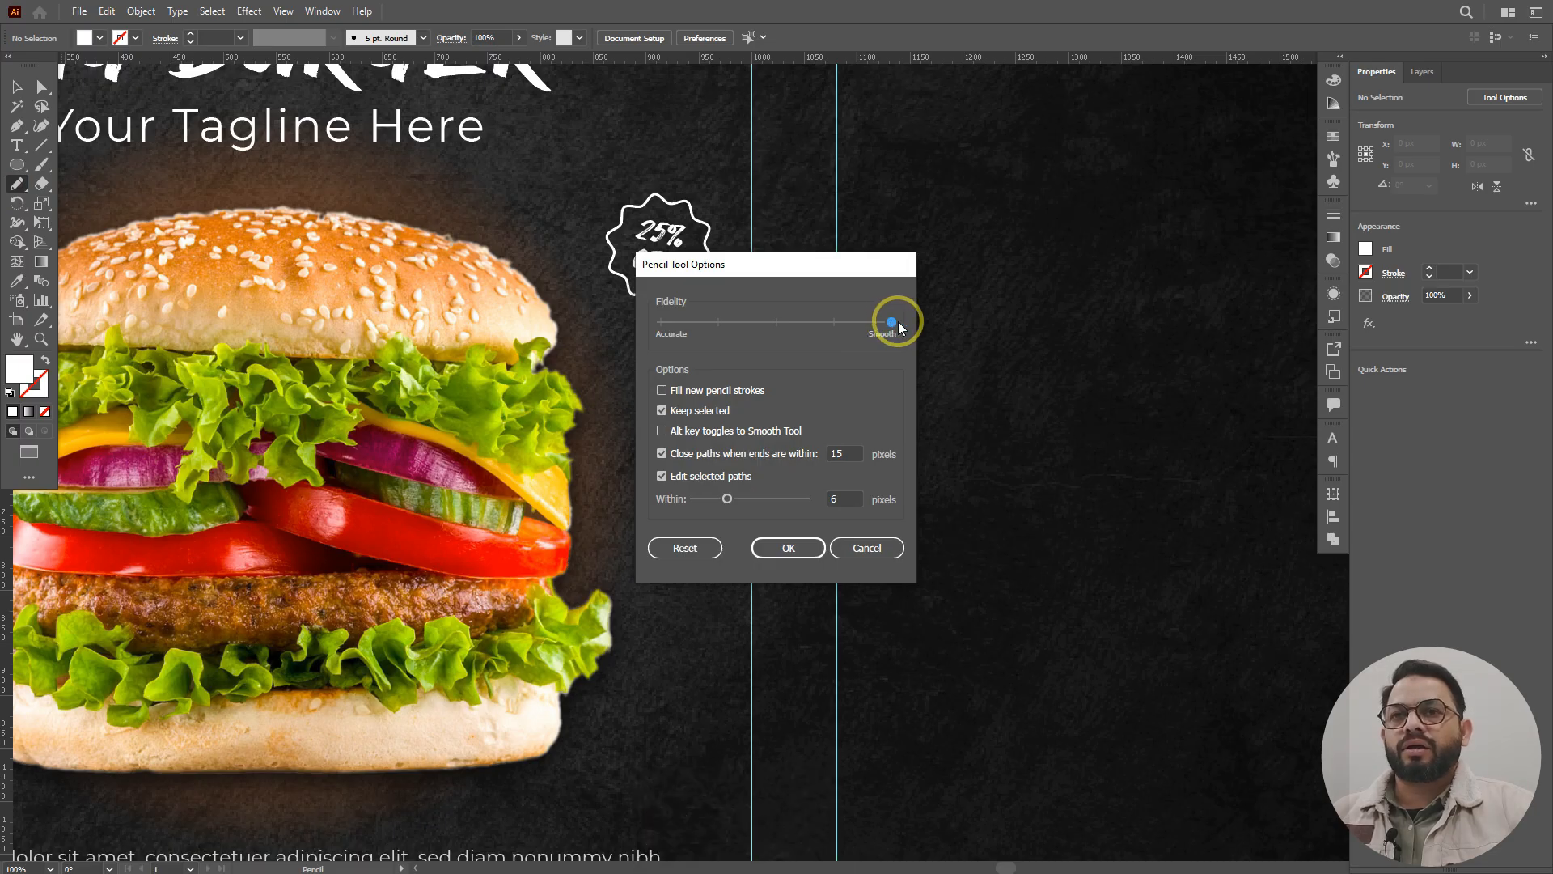
left_click(794, 547)
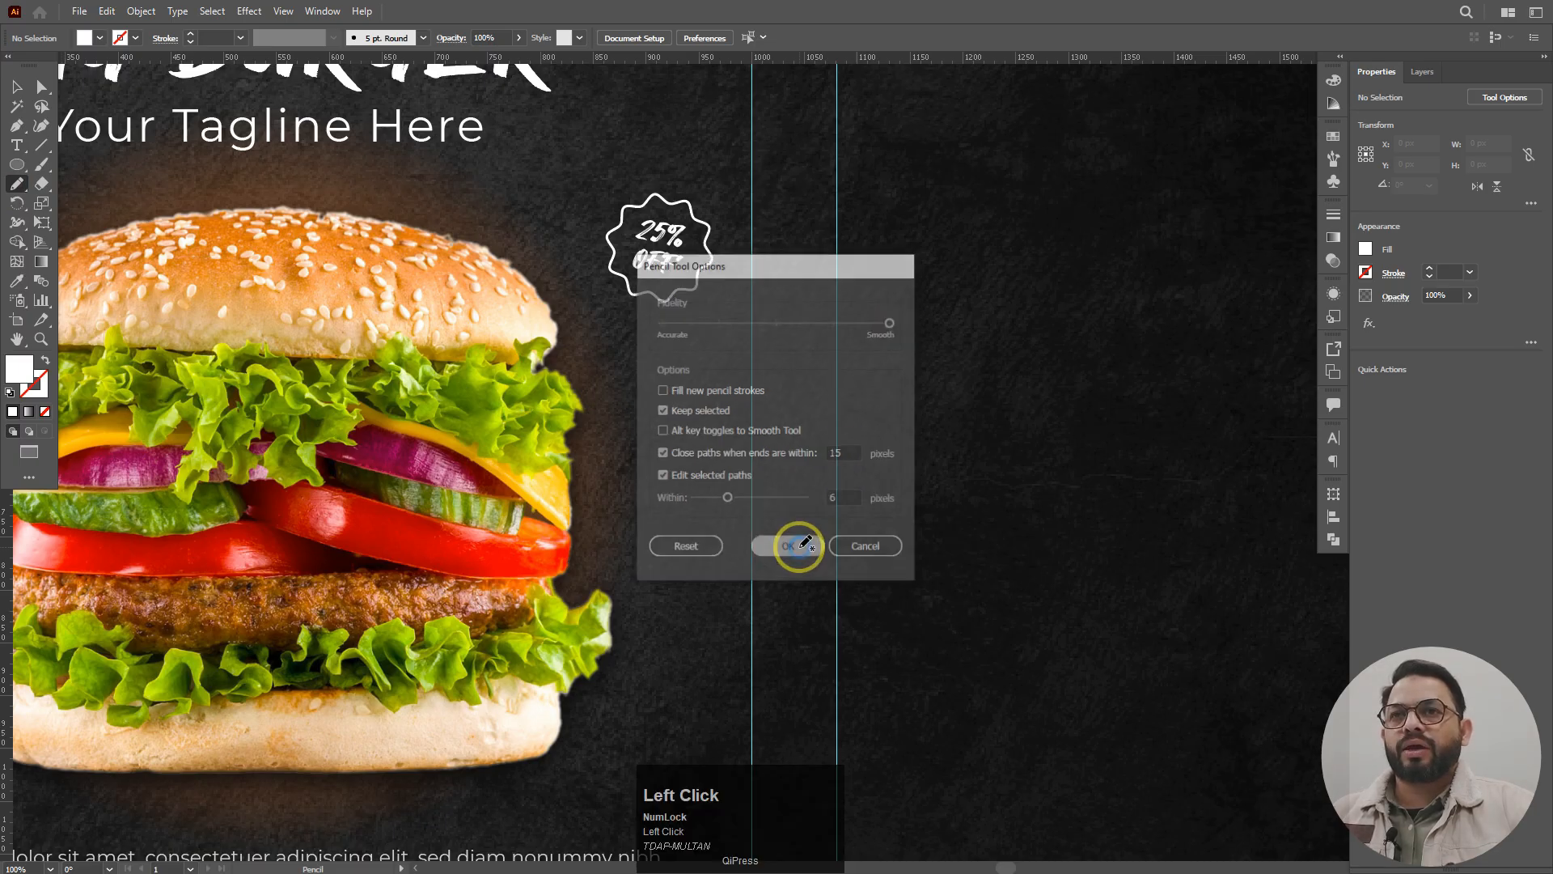
- Draw a looping path about 121 x 228 px from beside the patty up toward the badge and give it a white stroke
mouse_move(595, 573)
left_mouse_down()
mouse_move(655, 520)
mouse_move(678, 453)
mouse_move(659, 416)
mouse_move(645, 420)
mouse_move(669, 447)
mouse_move(715, 427)
mouse_move(697, 330)
left_mouse_up()
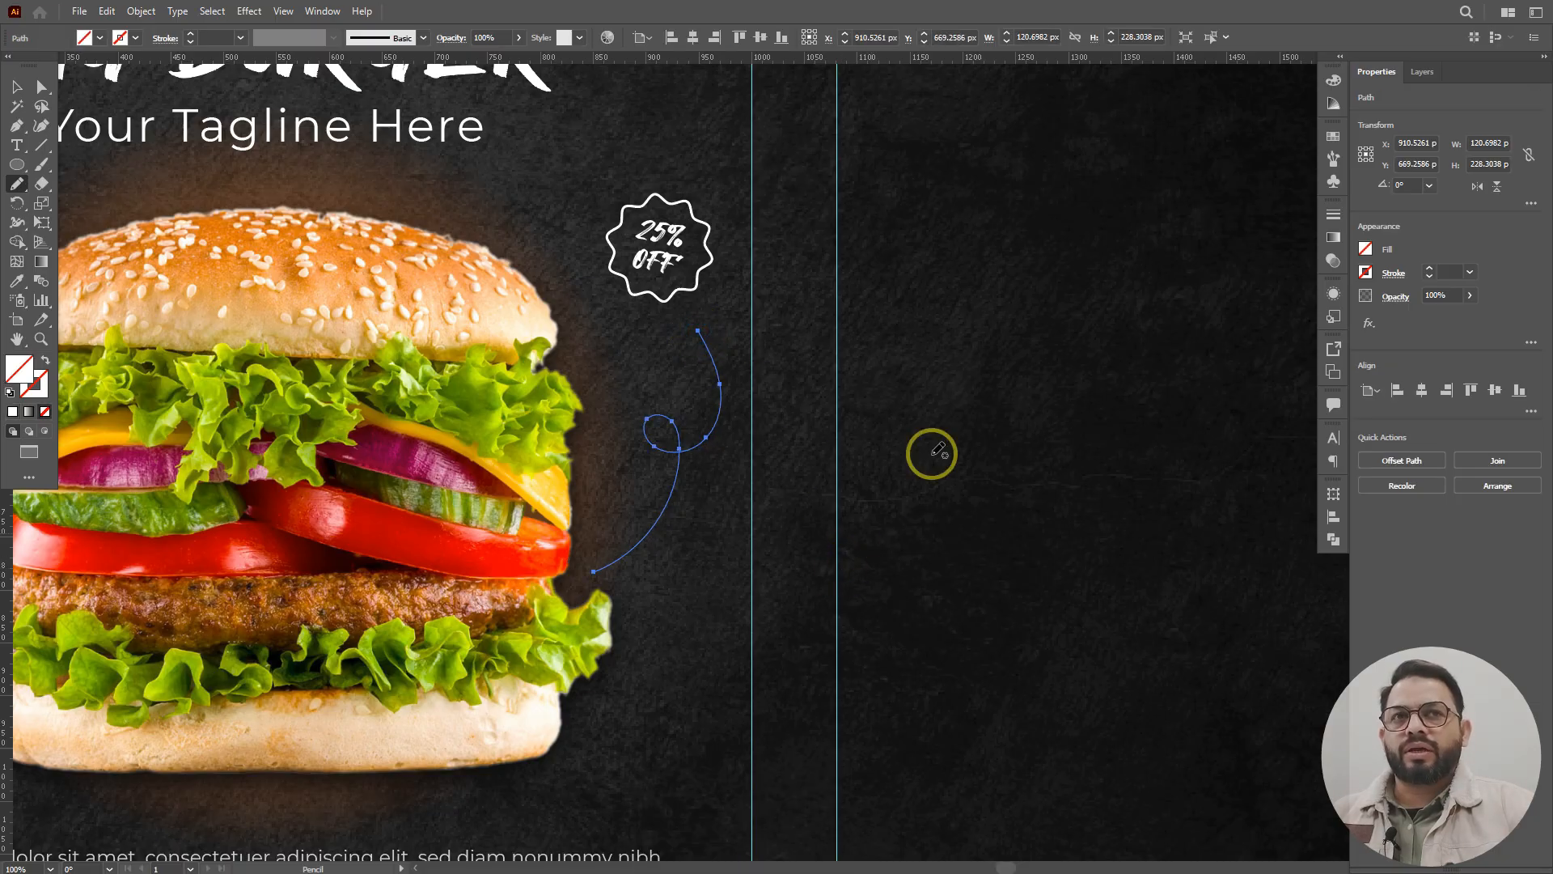
left_click(1364, 275)
left_click(1212, 330)
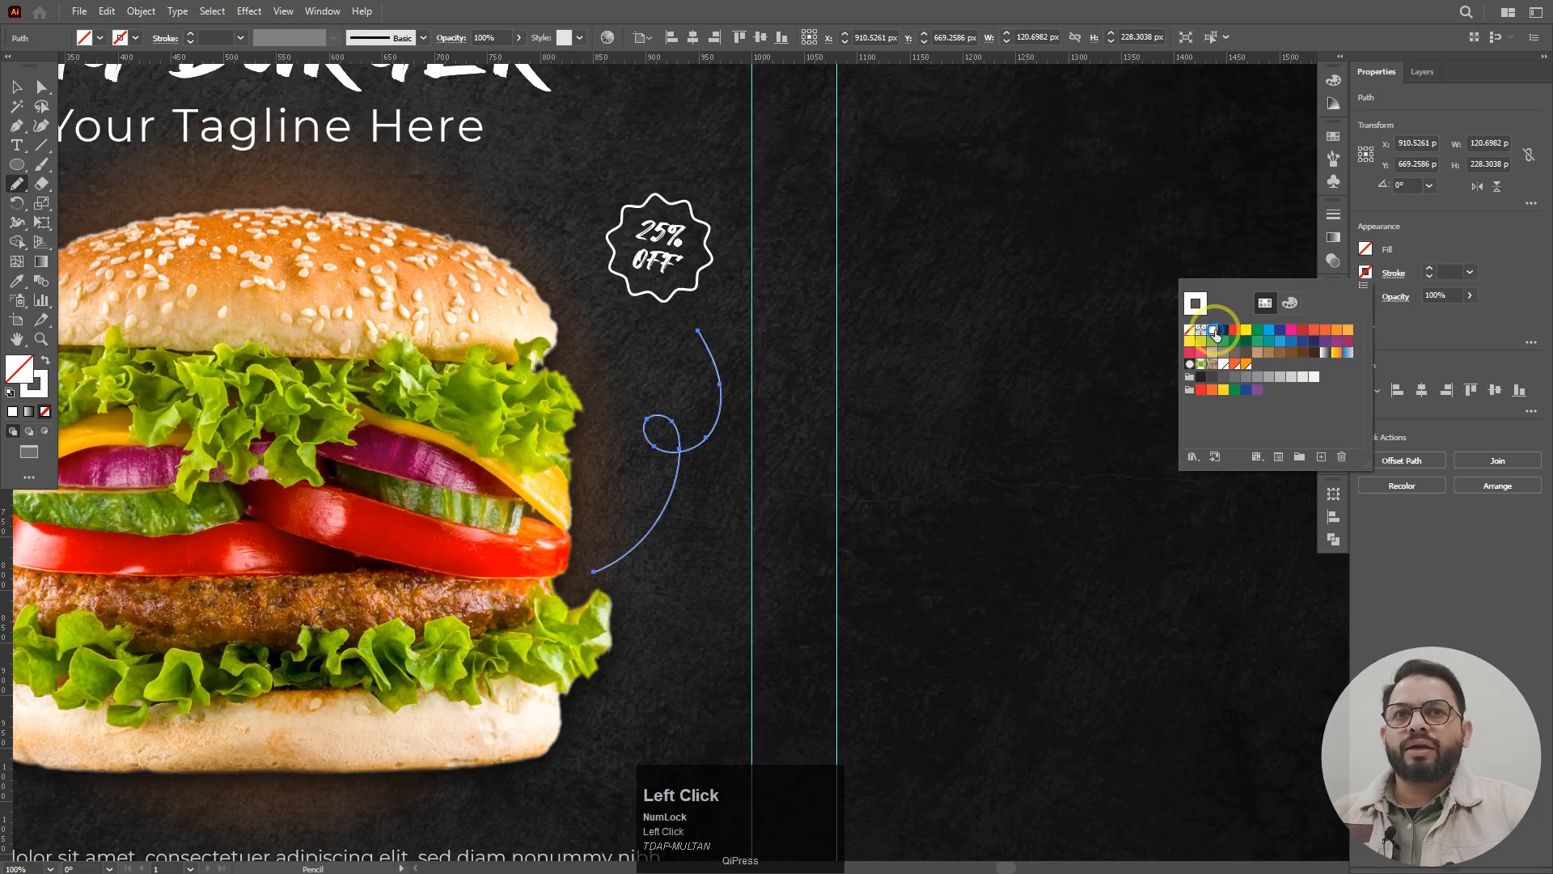
left_click(1442, 232)
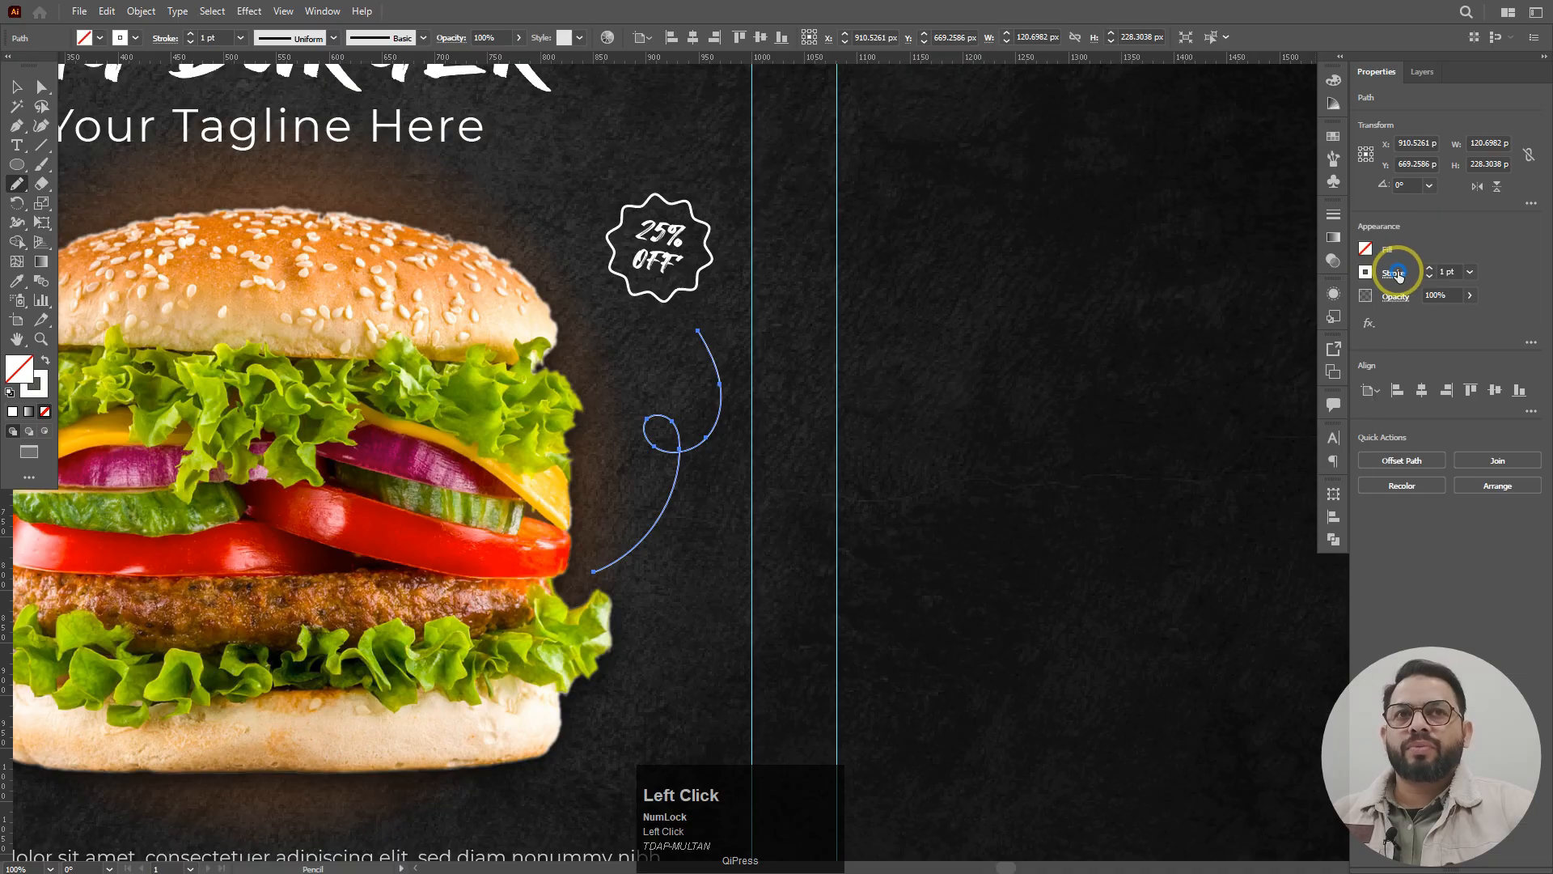
- Make the looping path a dashed line with round cap, round join, 2 pt weight and 10 pt dashes
left_click(1396, 273)
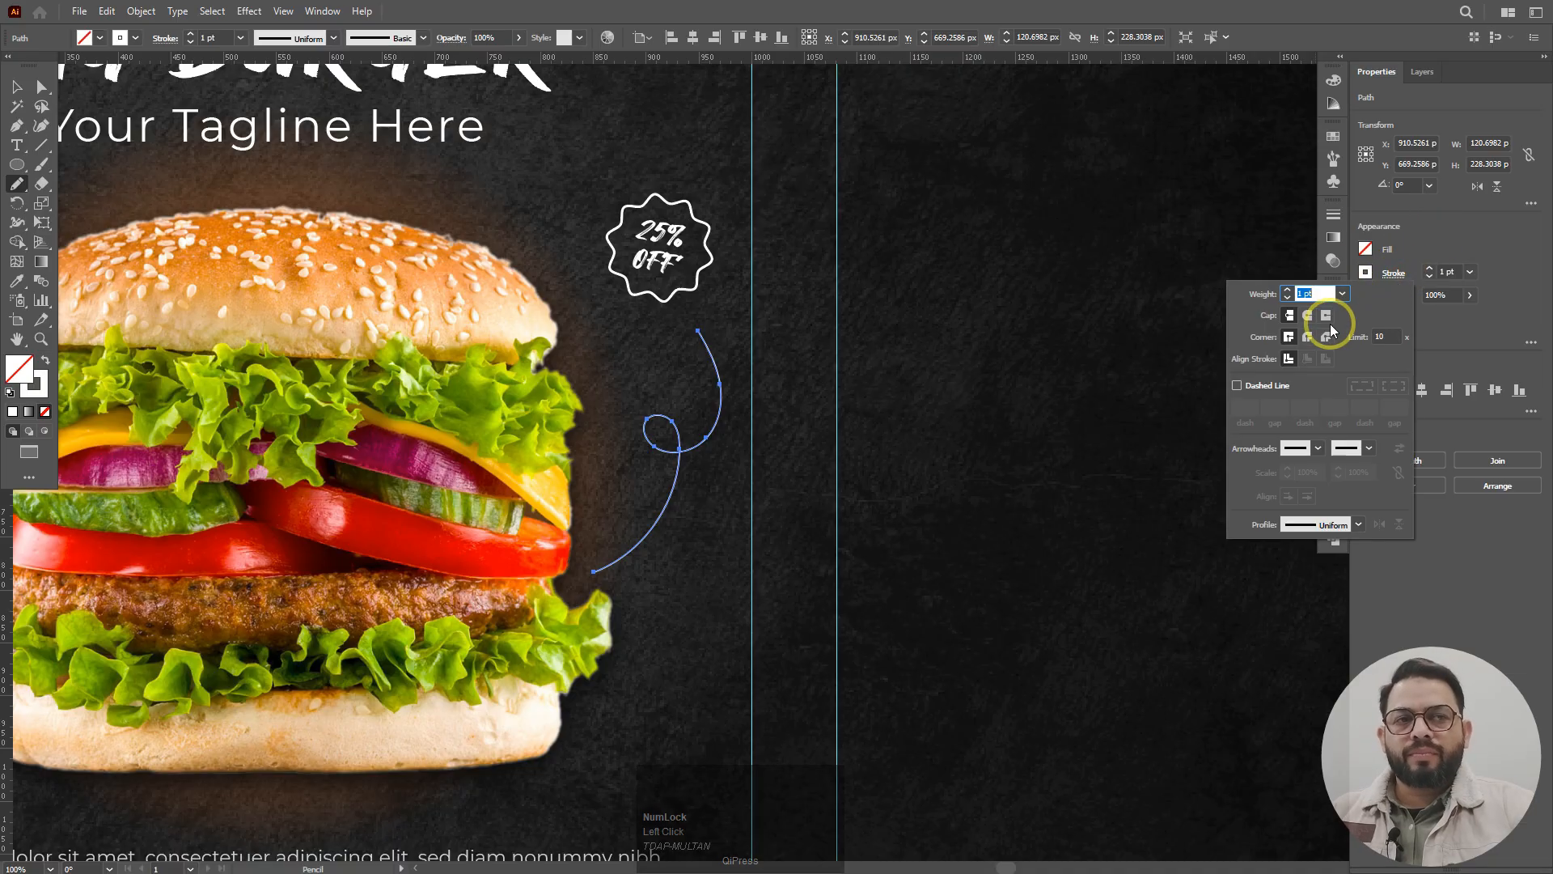
left_click(1308, 315)
left_click(1308, 337)
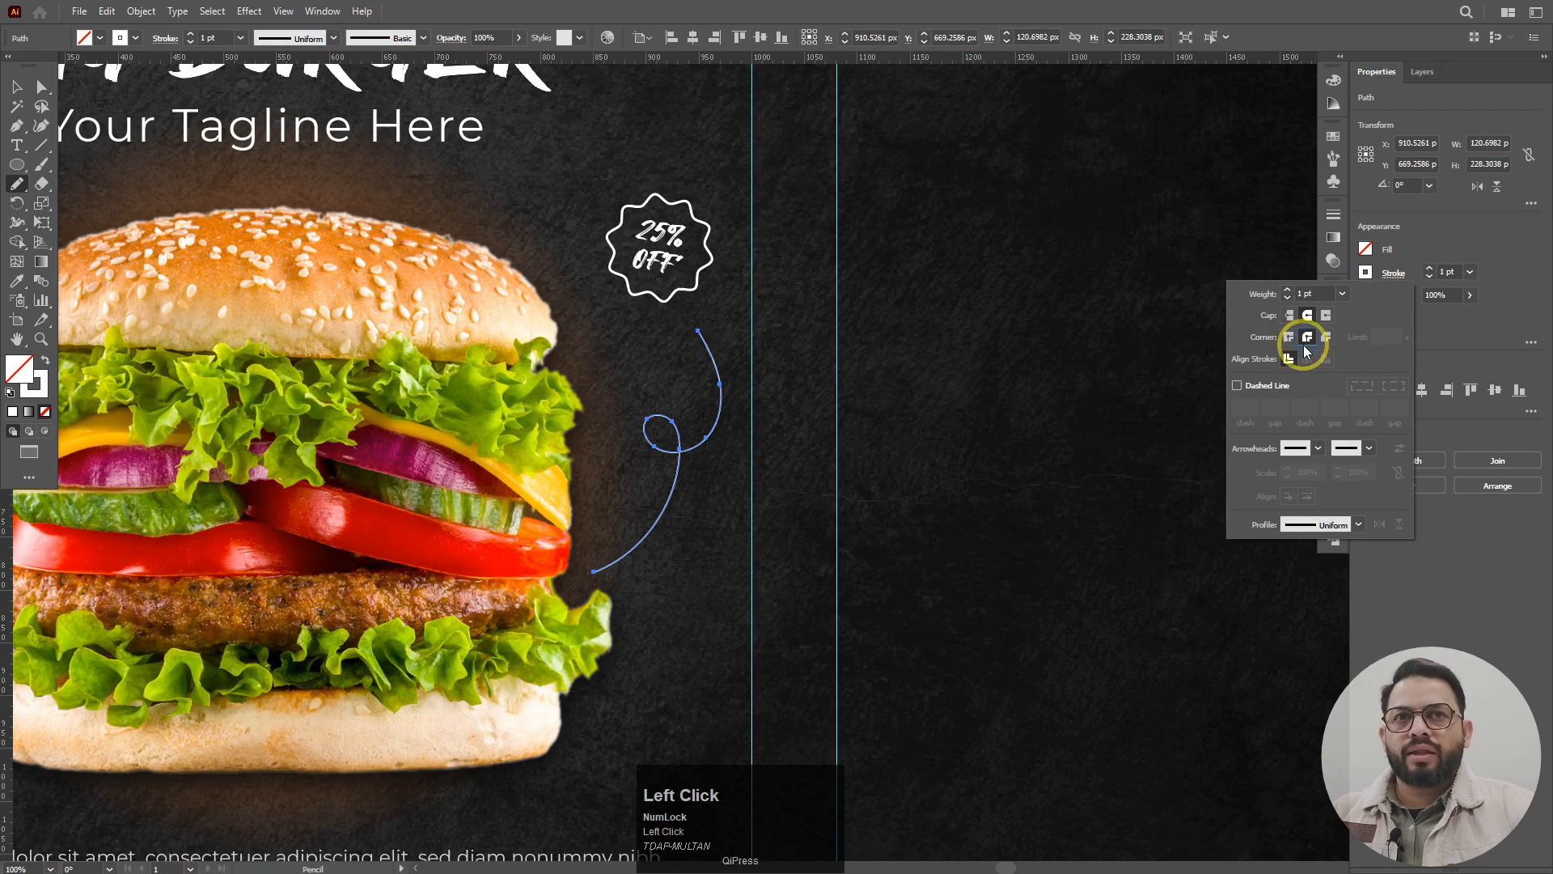
left_click(1242, 385)
left_click(1249, 407)
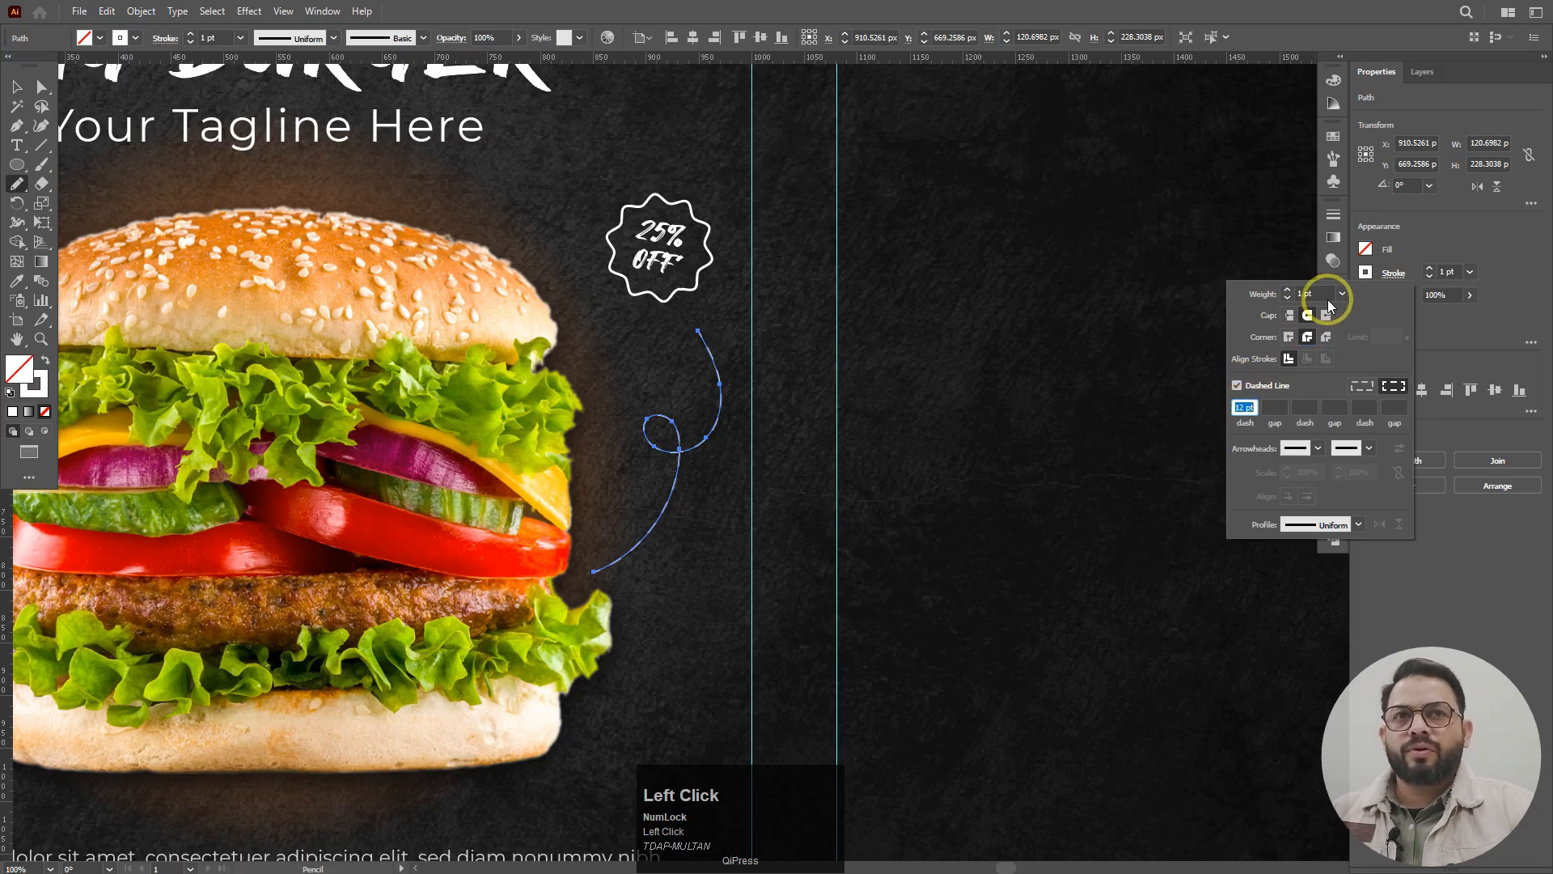
scroll(1325, 294, "up", 1)
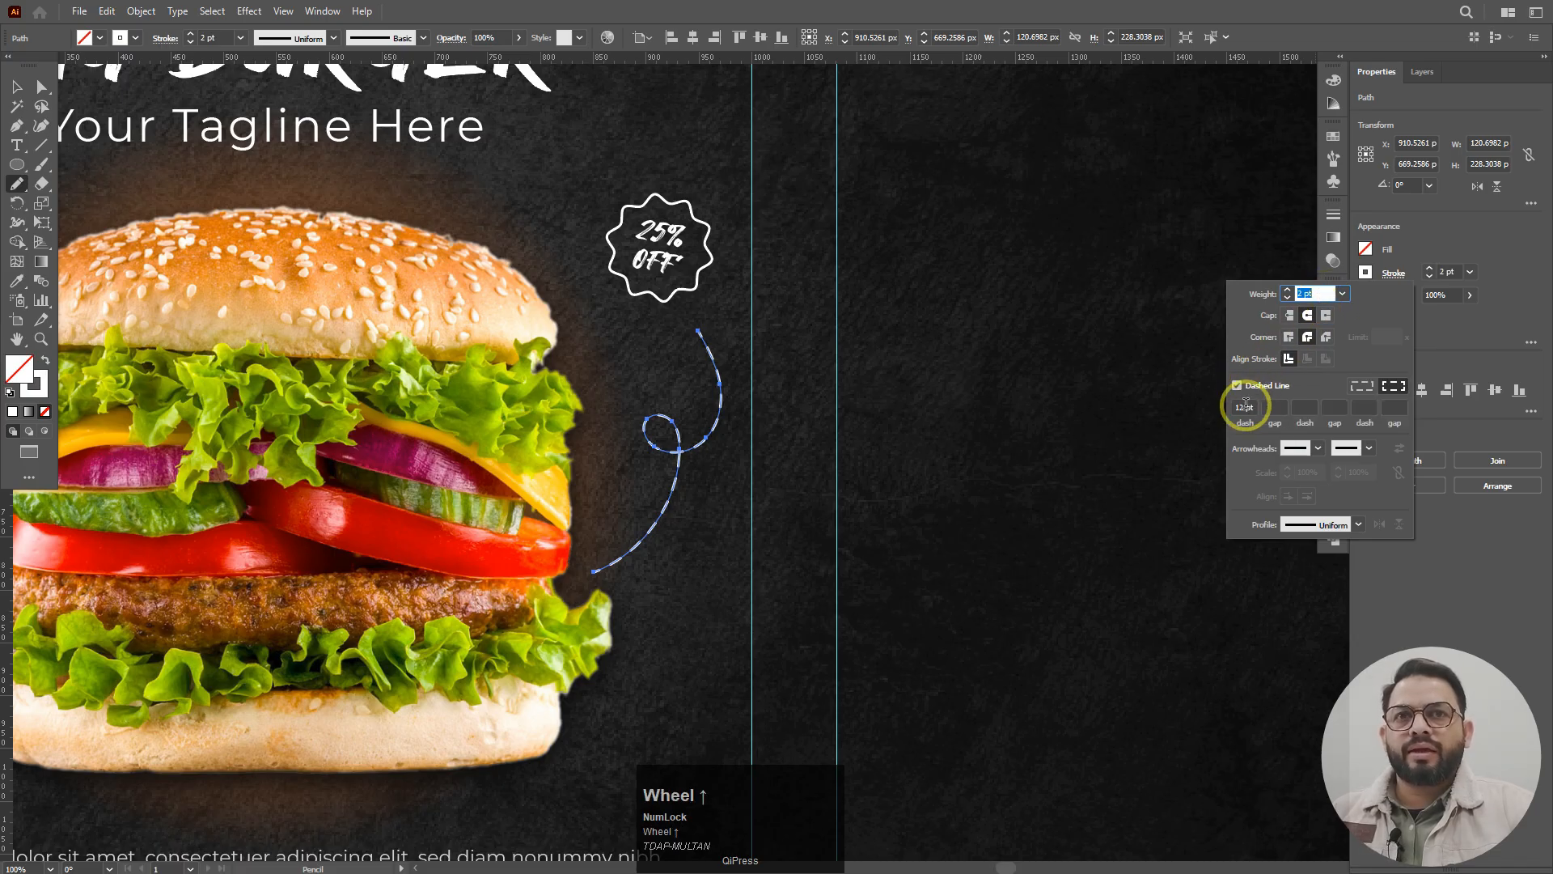
scroll(1246, 404, "down", 1)
scroll(1246, 405, "down", 1)
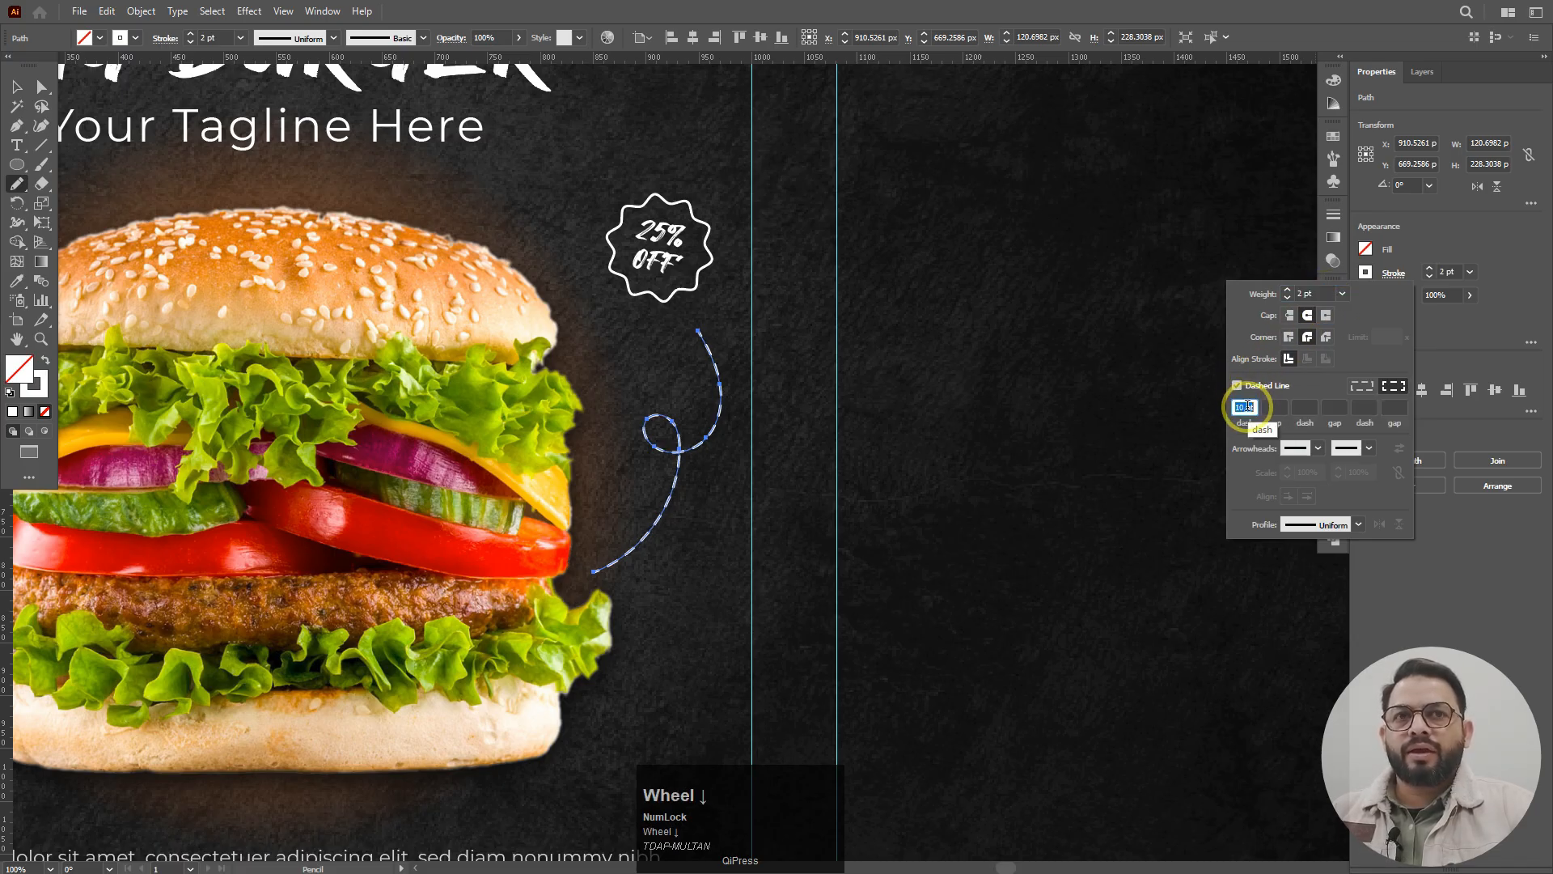
- Add the Arrow 7 arrowhead at the badge end of the looping path and shorten its dashes to 8 pt
left_click(1370, 450)
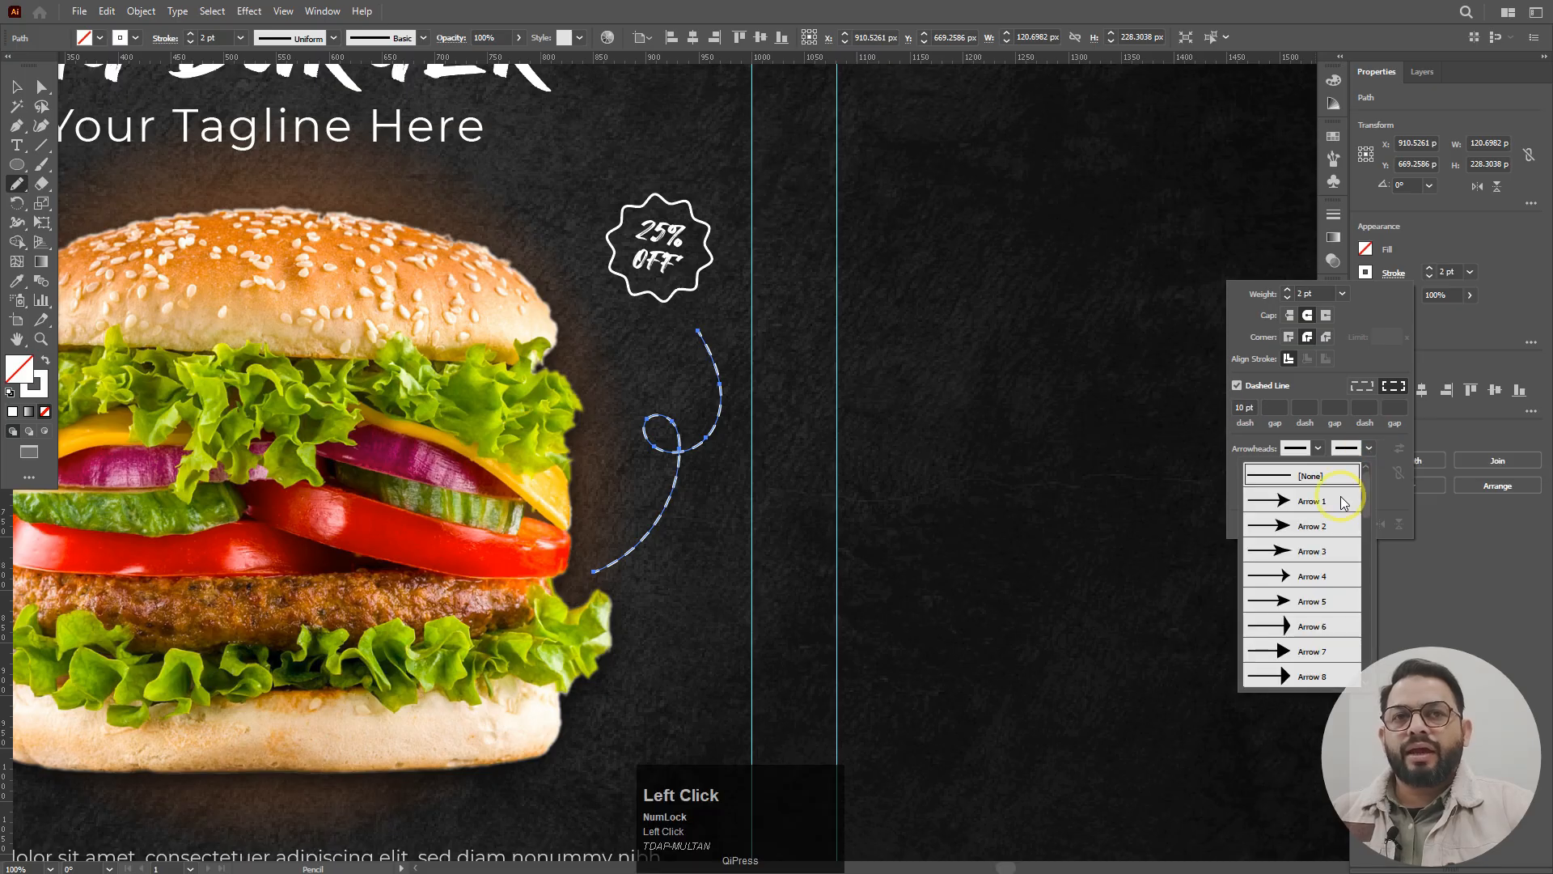
left_click(1304, 648)
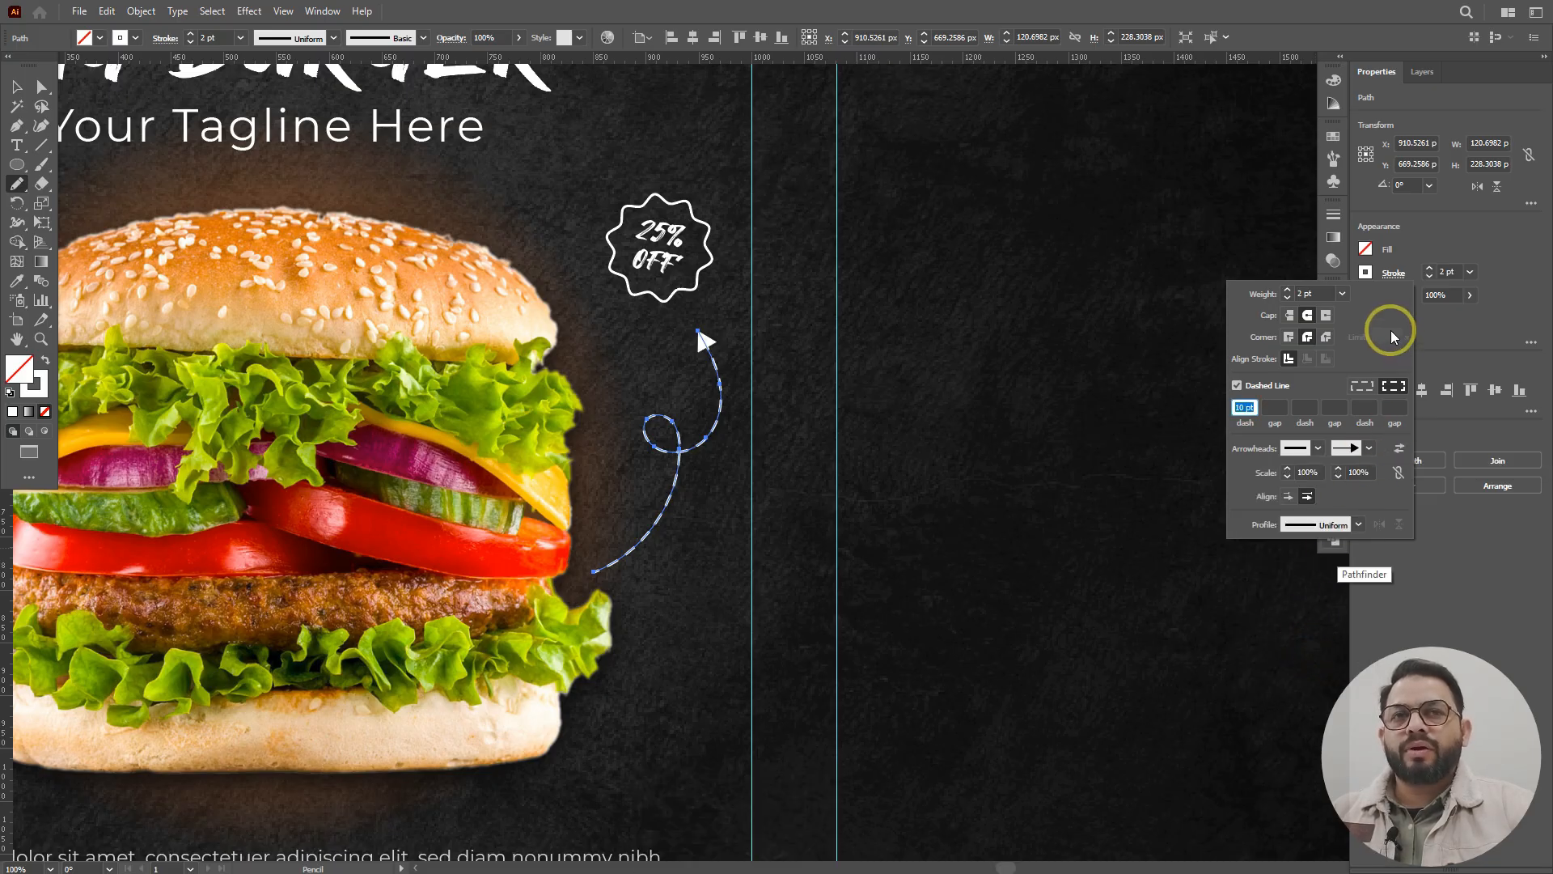
left_click(1253, 408)
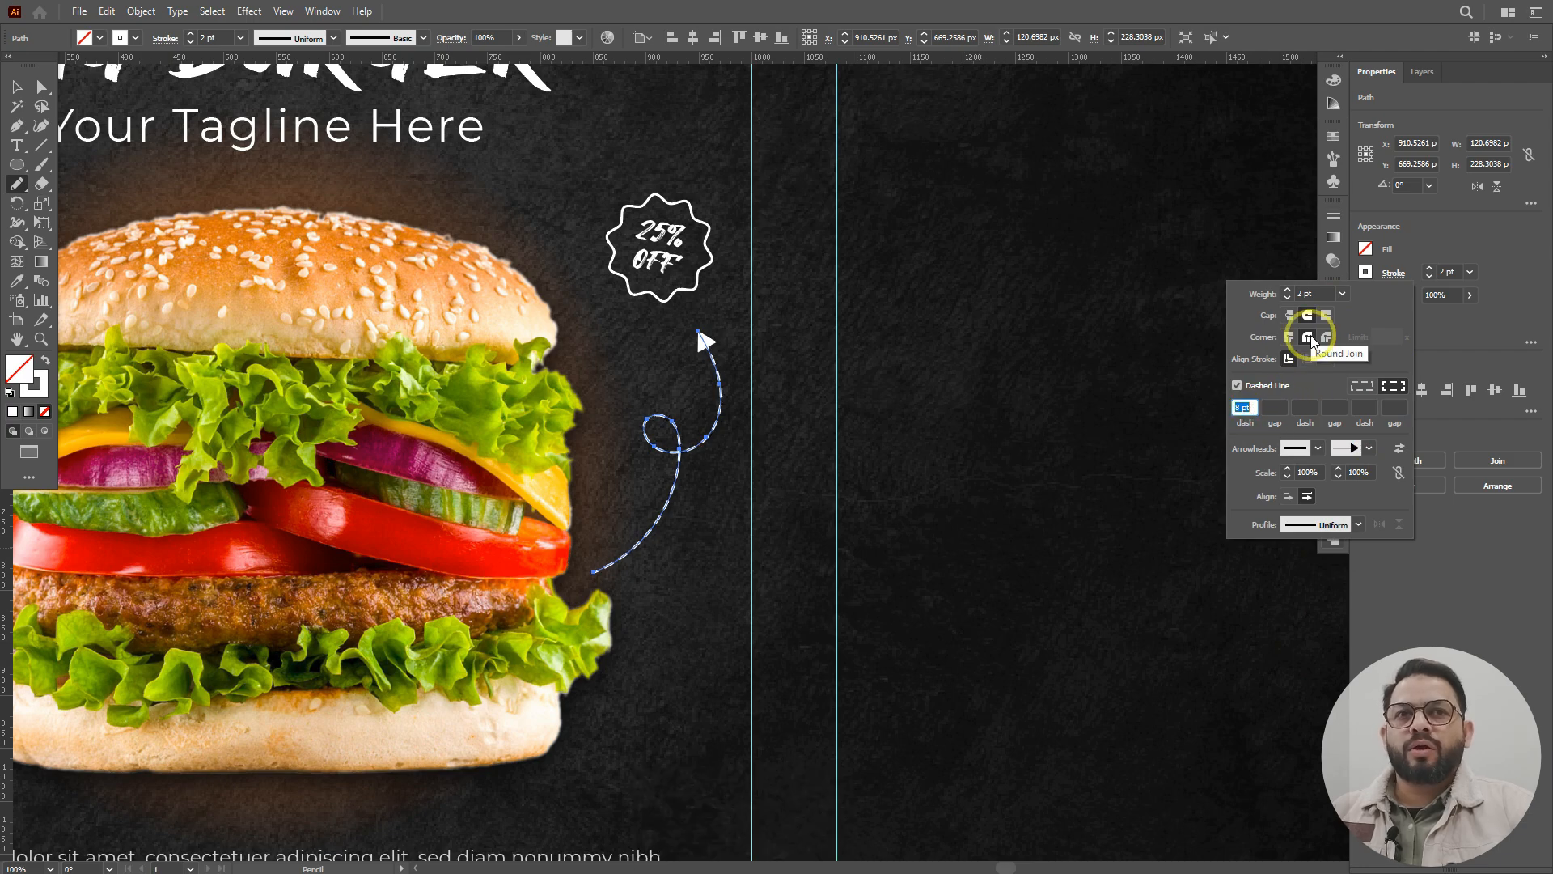
left_click(1410, 245)
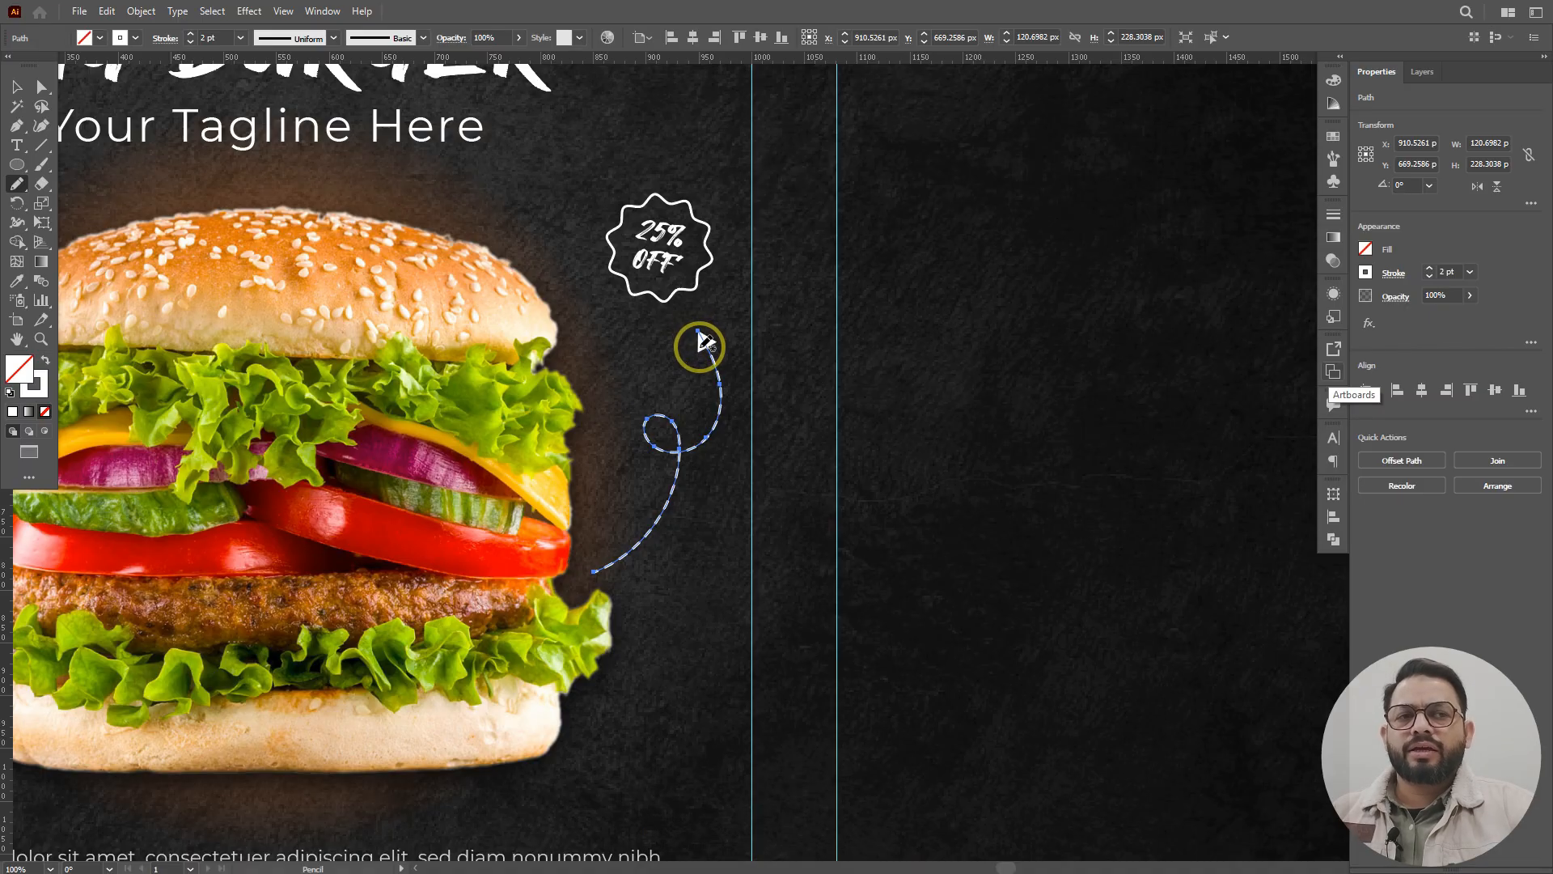
- Move the end anchor at the dashed arrow's head slightly up and outward, closer to the 25% OFF badge
scroll(699, 344, "up", 2)
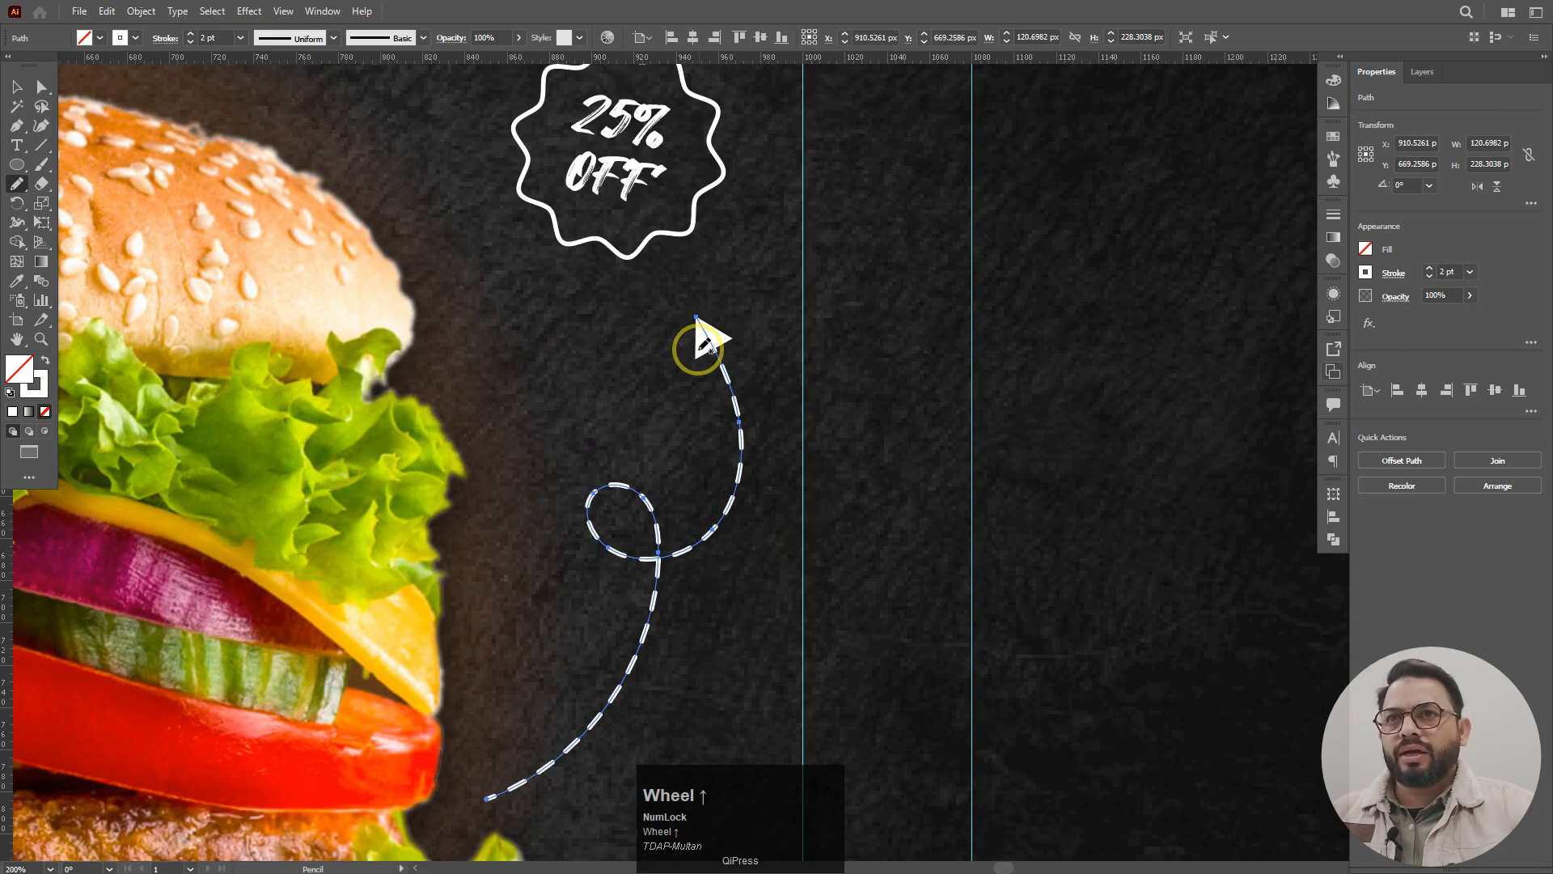
key("a")
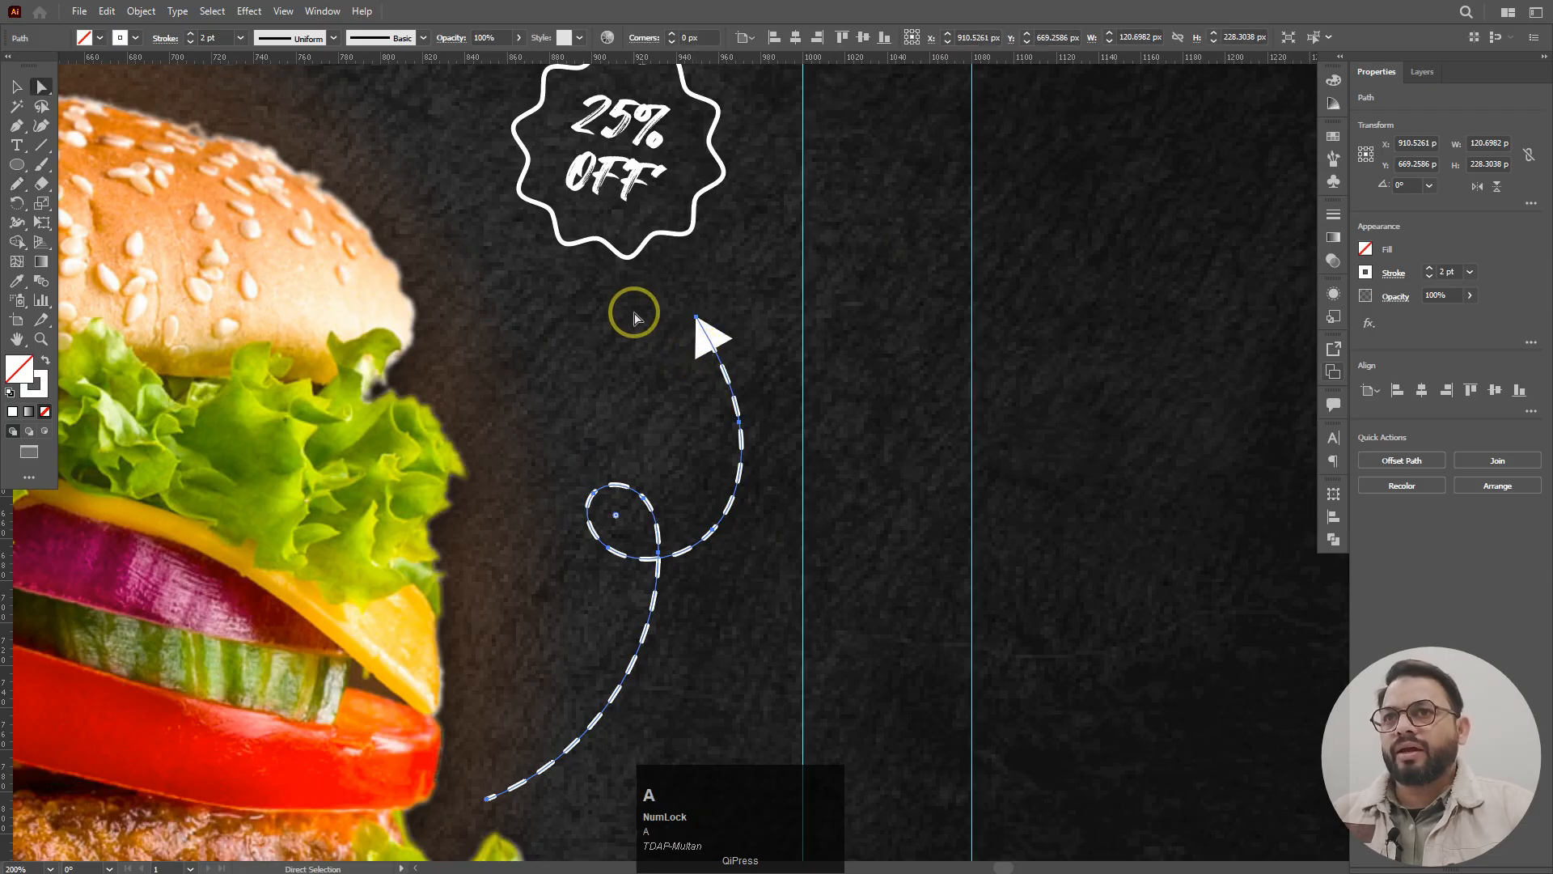
left_click(734, 300)
left_click_drag(696, 317, 688, 295)
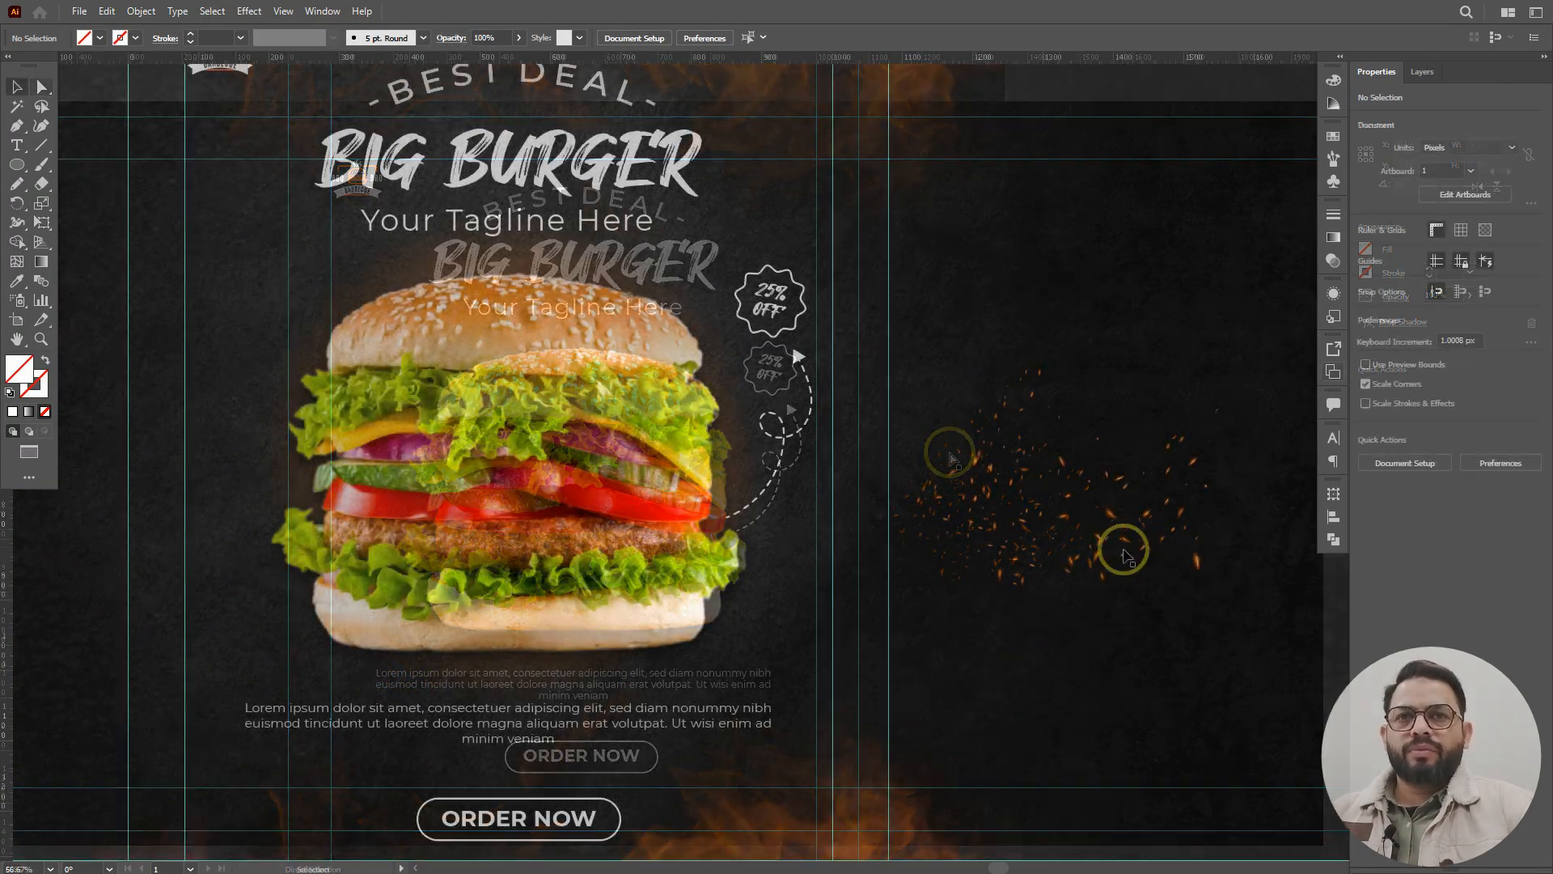
- Embed the linked Flame Particles.png image and centre it horizontally and vertically on the artboard
left_click(1005, 472)
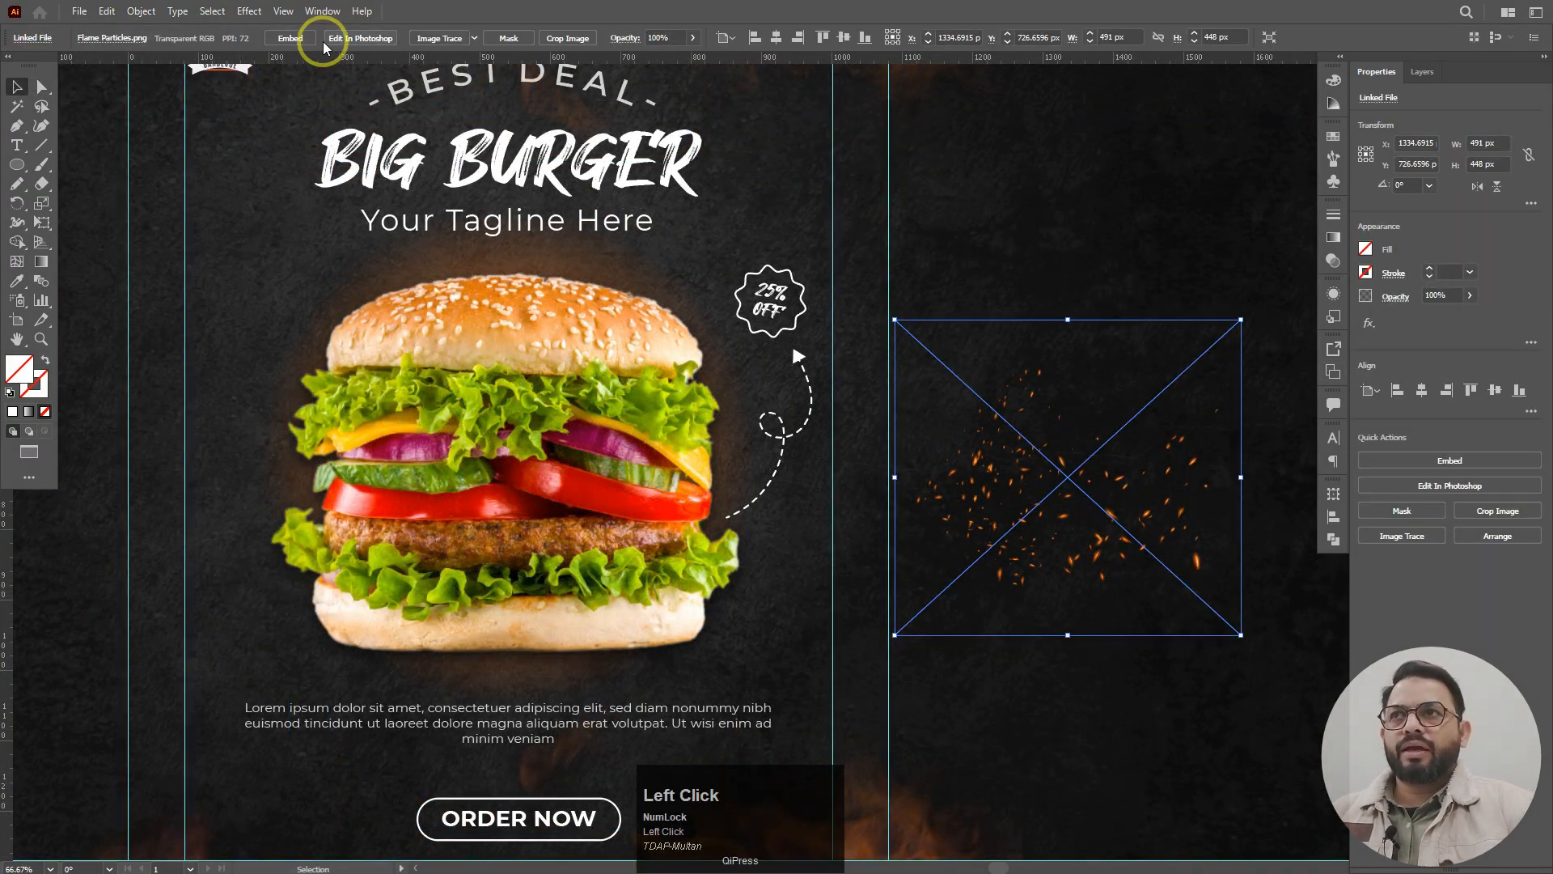
left_click(290, 39)
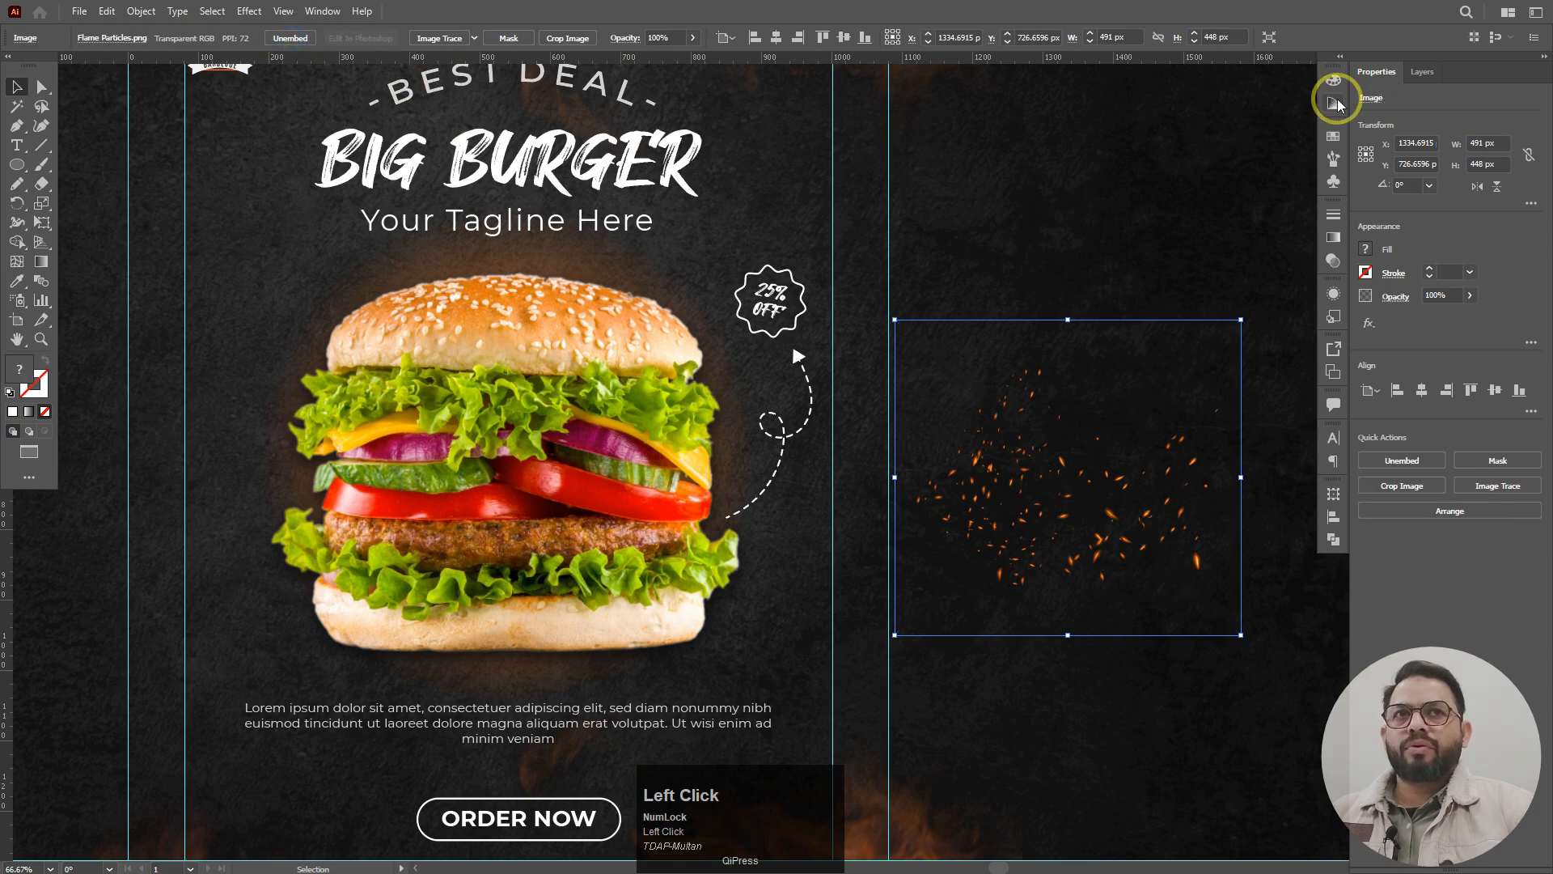
left_click(1421, 390)
left_click(1485, 394)
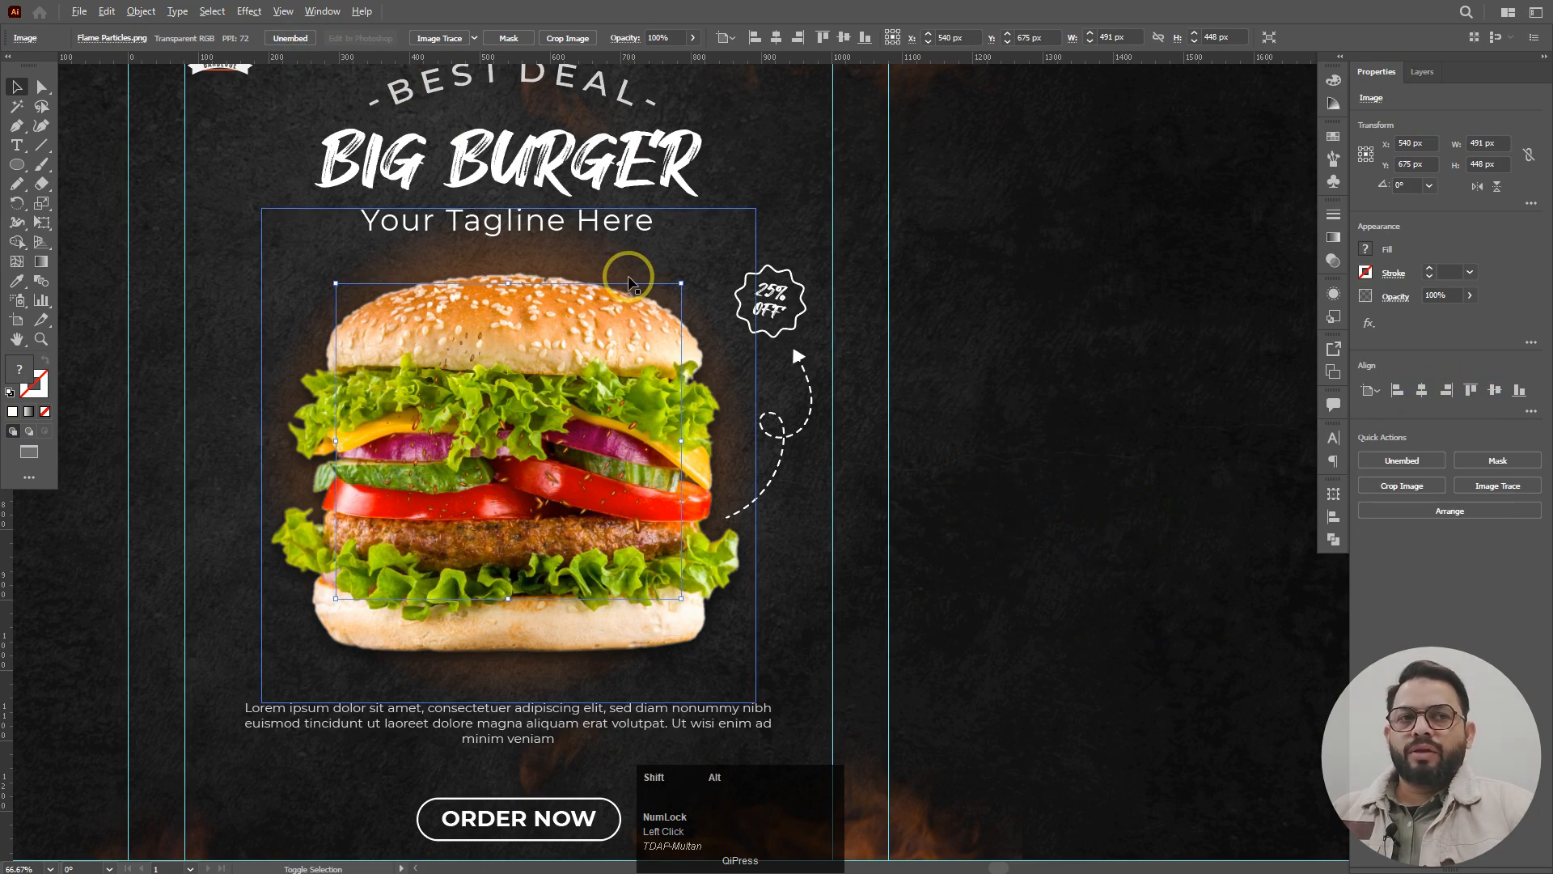
- Enlarge the flame particles proportionally from their centre to more than 726 px wide and shift them down over the burger's lower half
left_click_drag(682, 283, 777, 208)
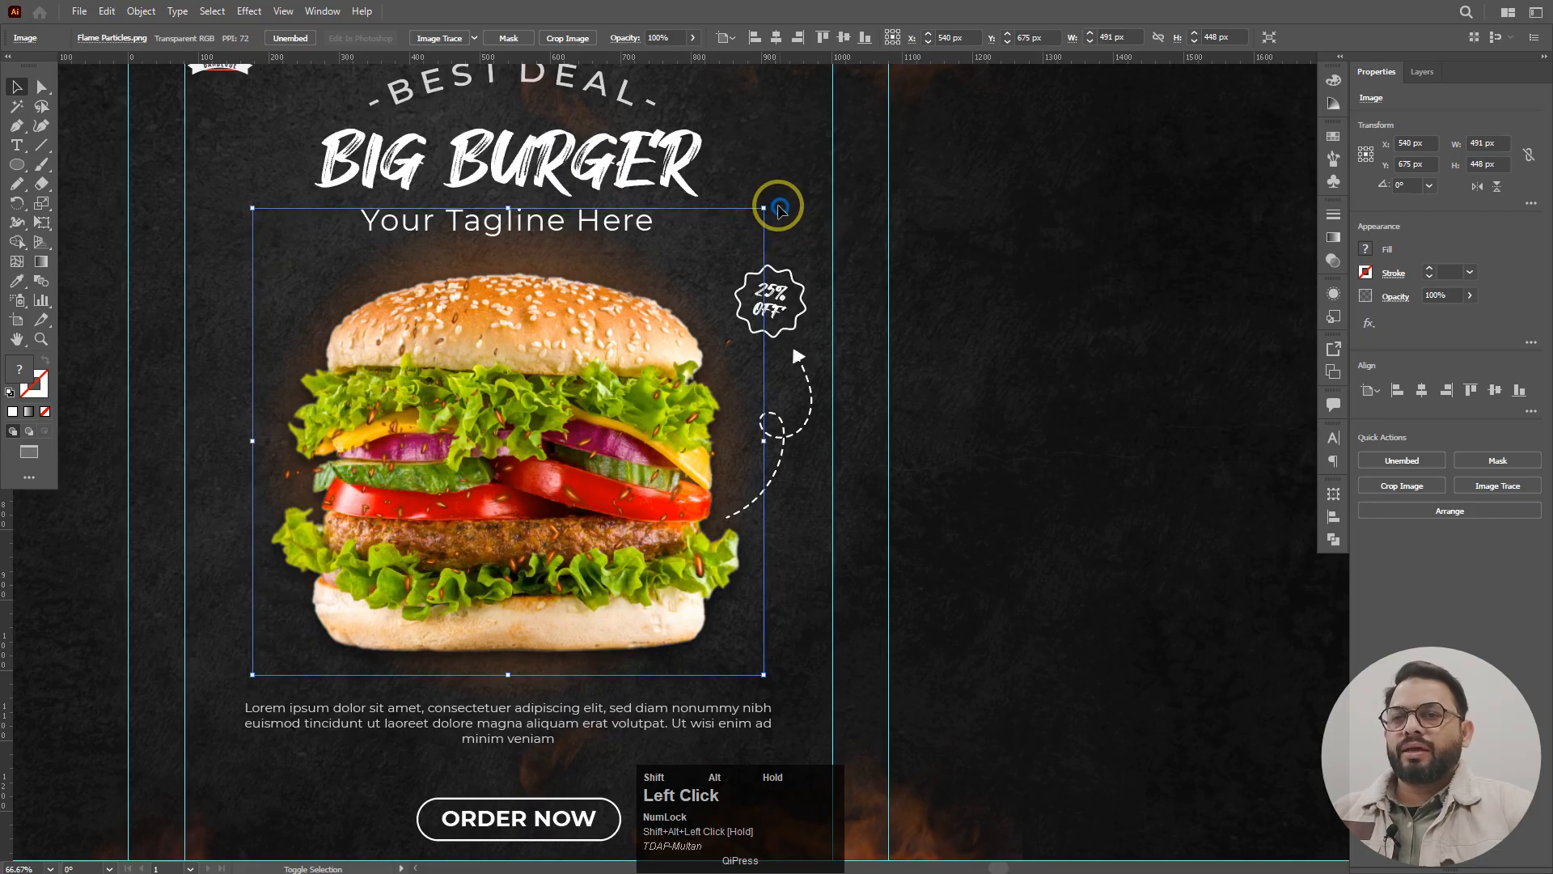
key("Down")
key("Down")
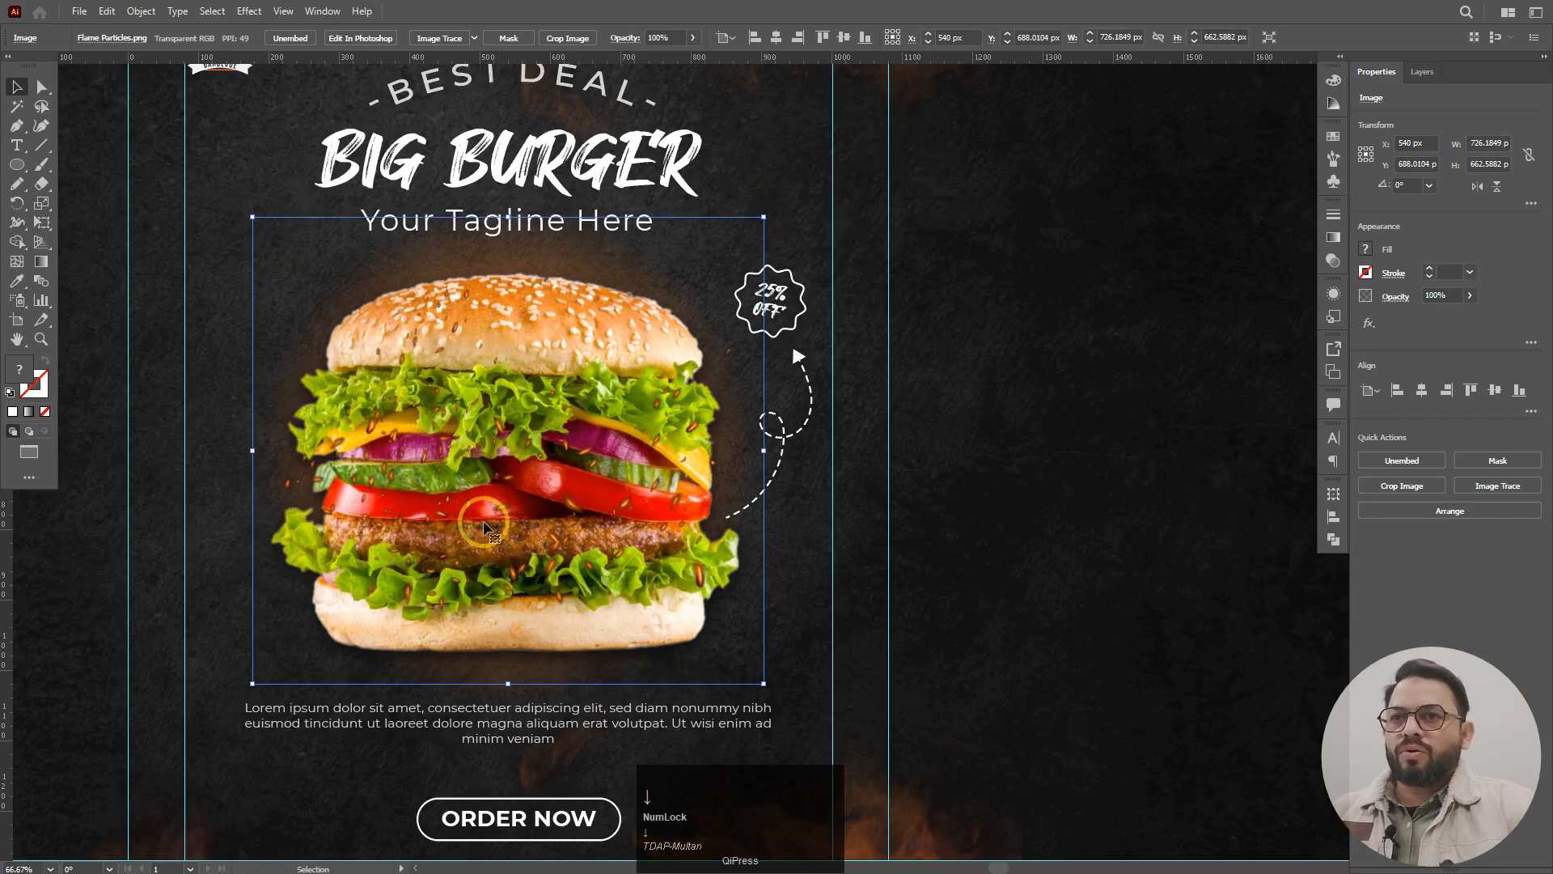
left_click_drag(698, 585, 701, 618)
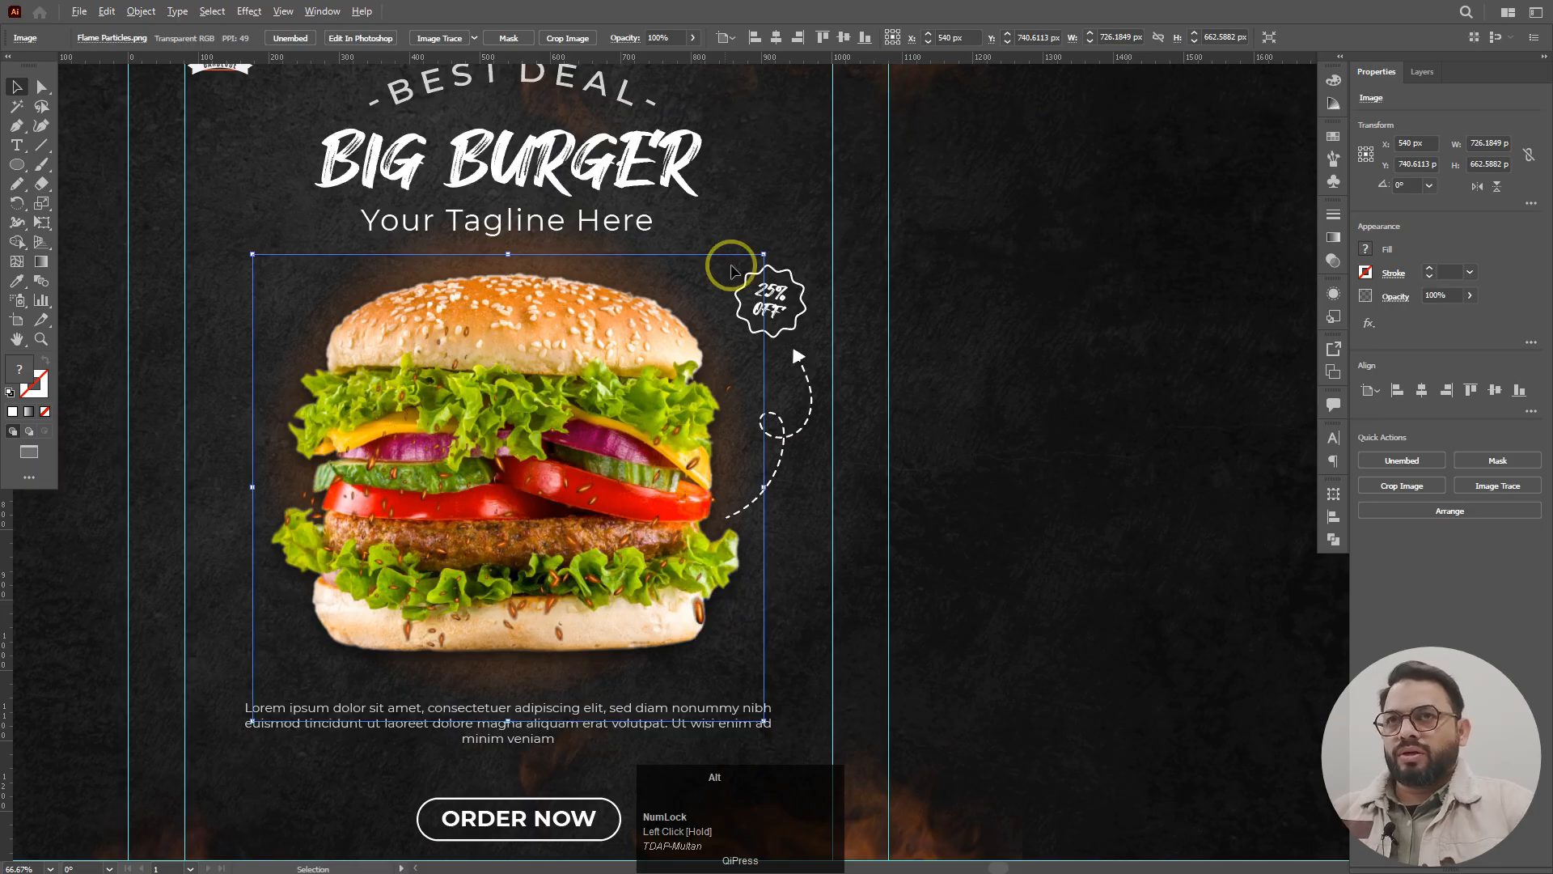
left_click_drag(767, 257, 784, 236)
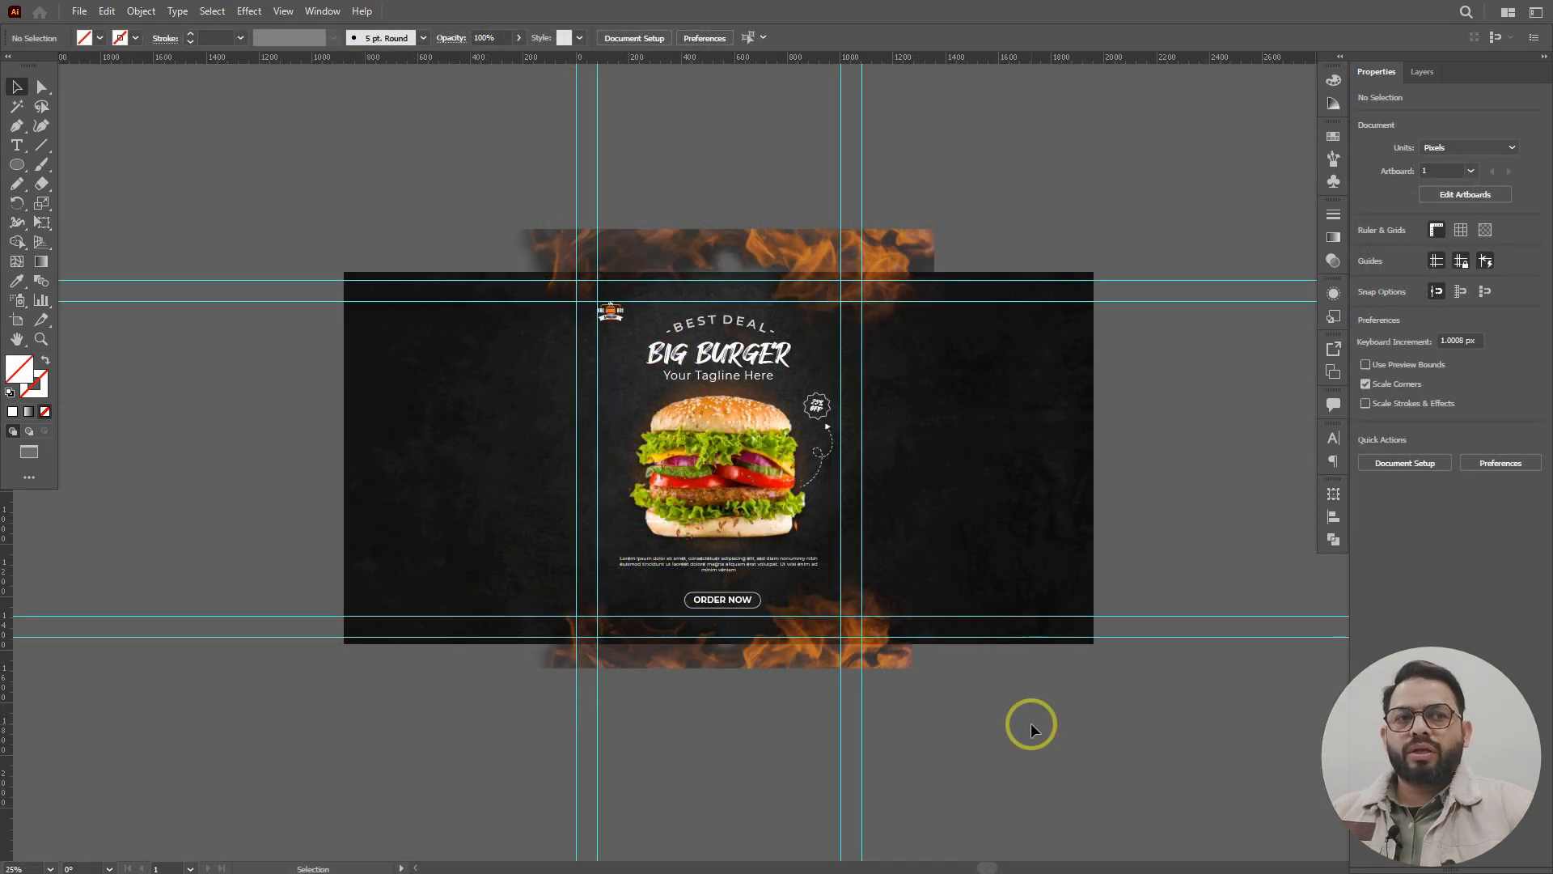
- Unlock all locked objects, including the background and fire images, and clear the selection
key("ctrl")
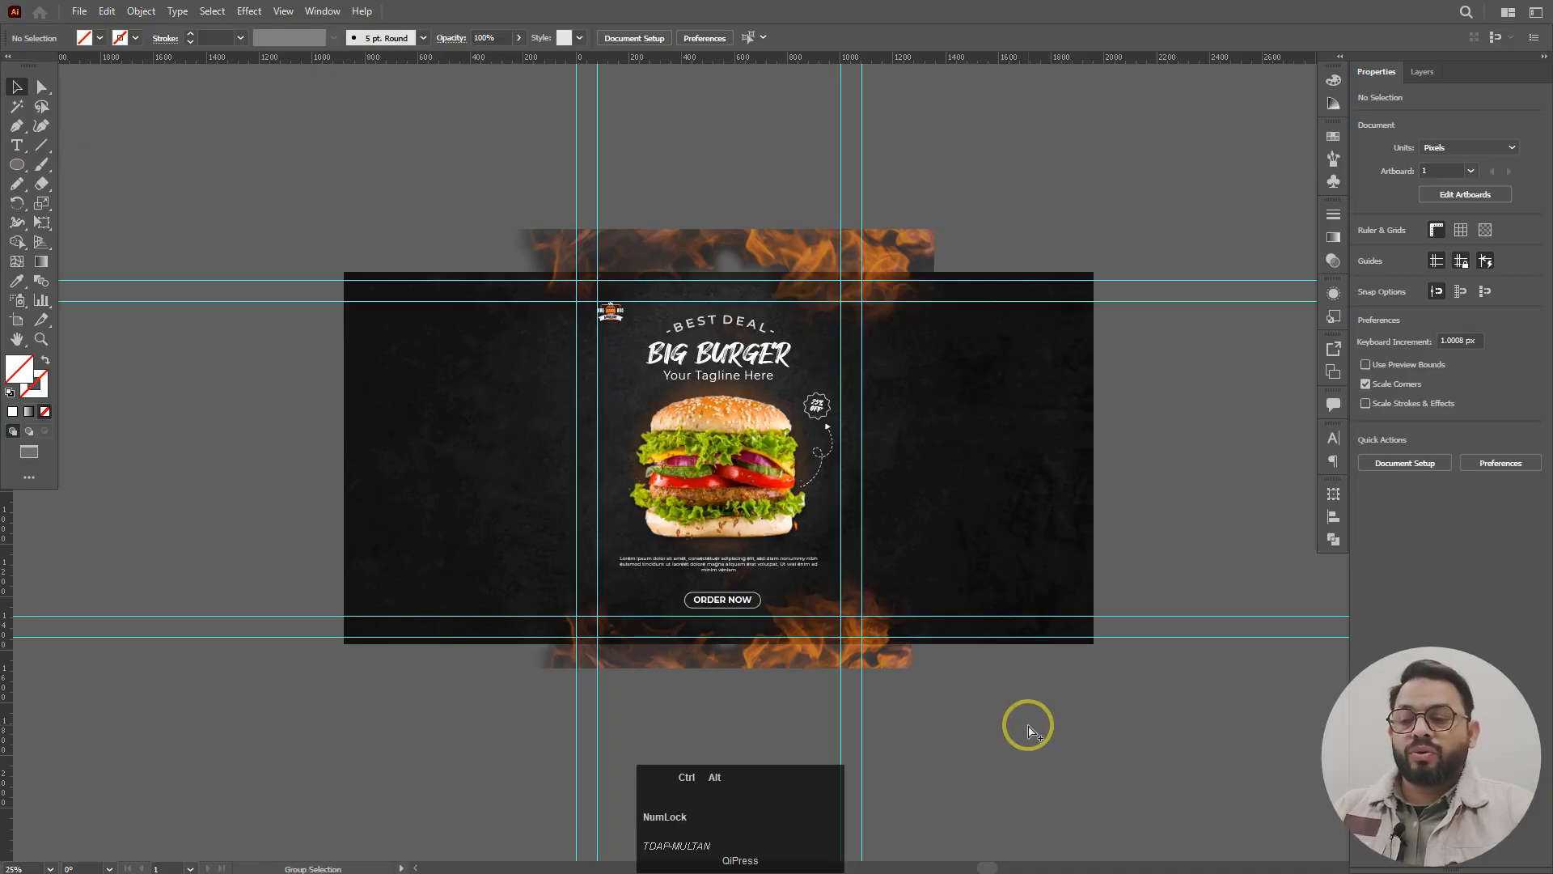
key("ctrl+alt+2")
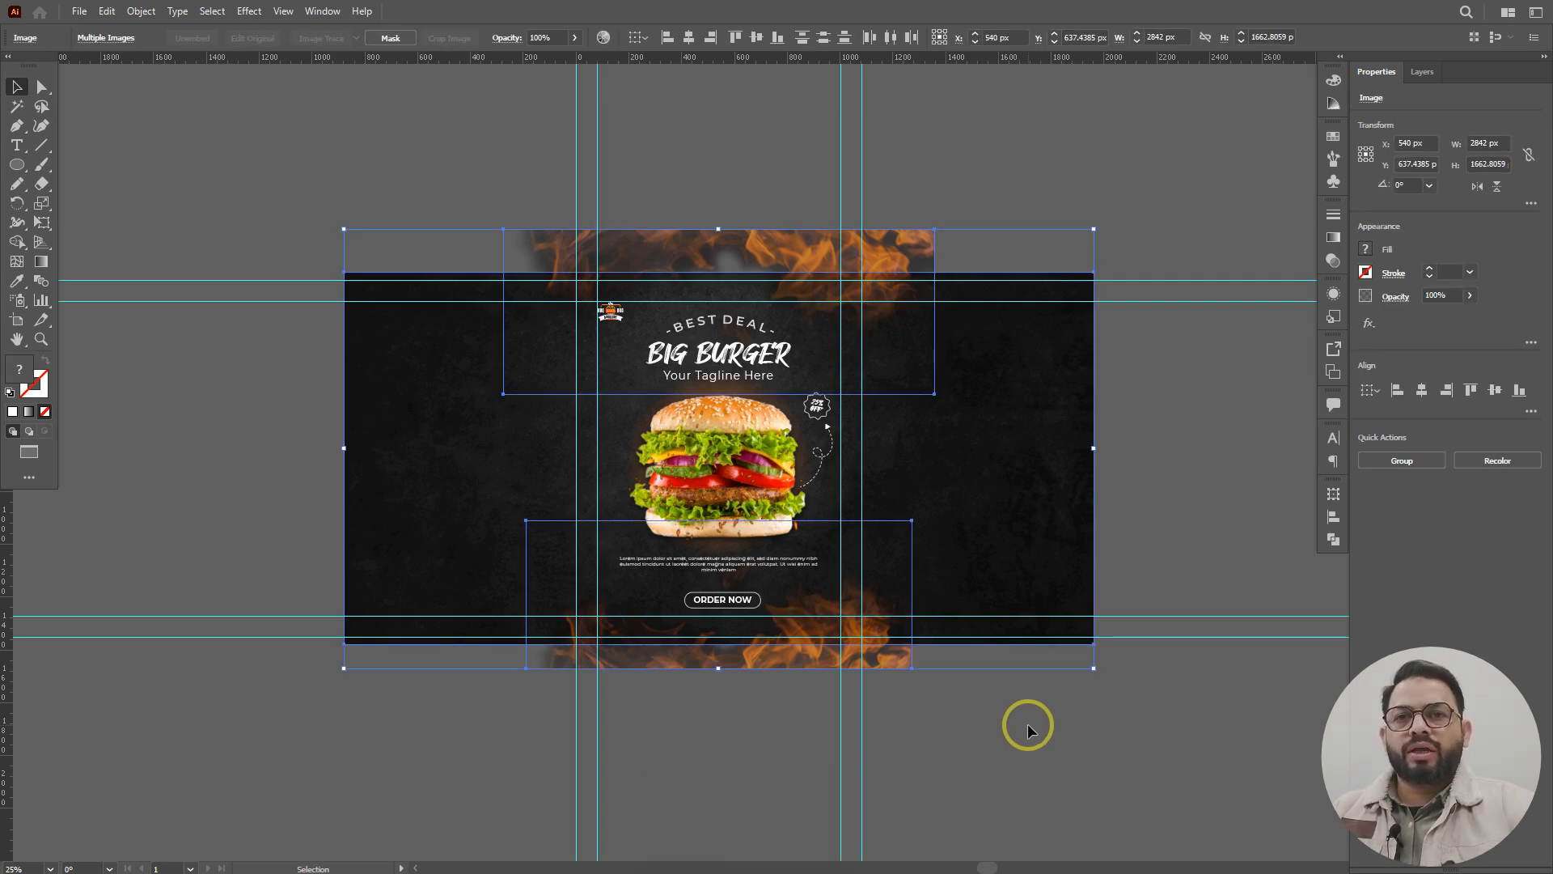
left_click(1027, 723)
- Create a 1080 x 1350 px rectangle with the Rectangle tool
key("m")
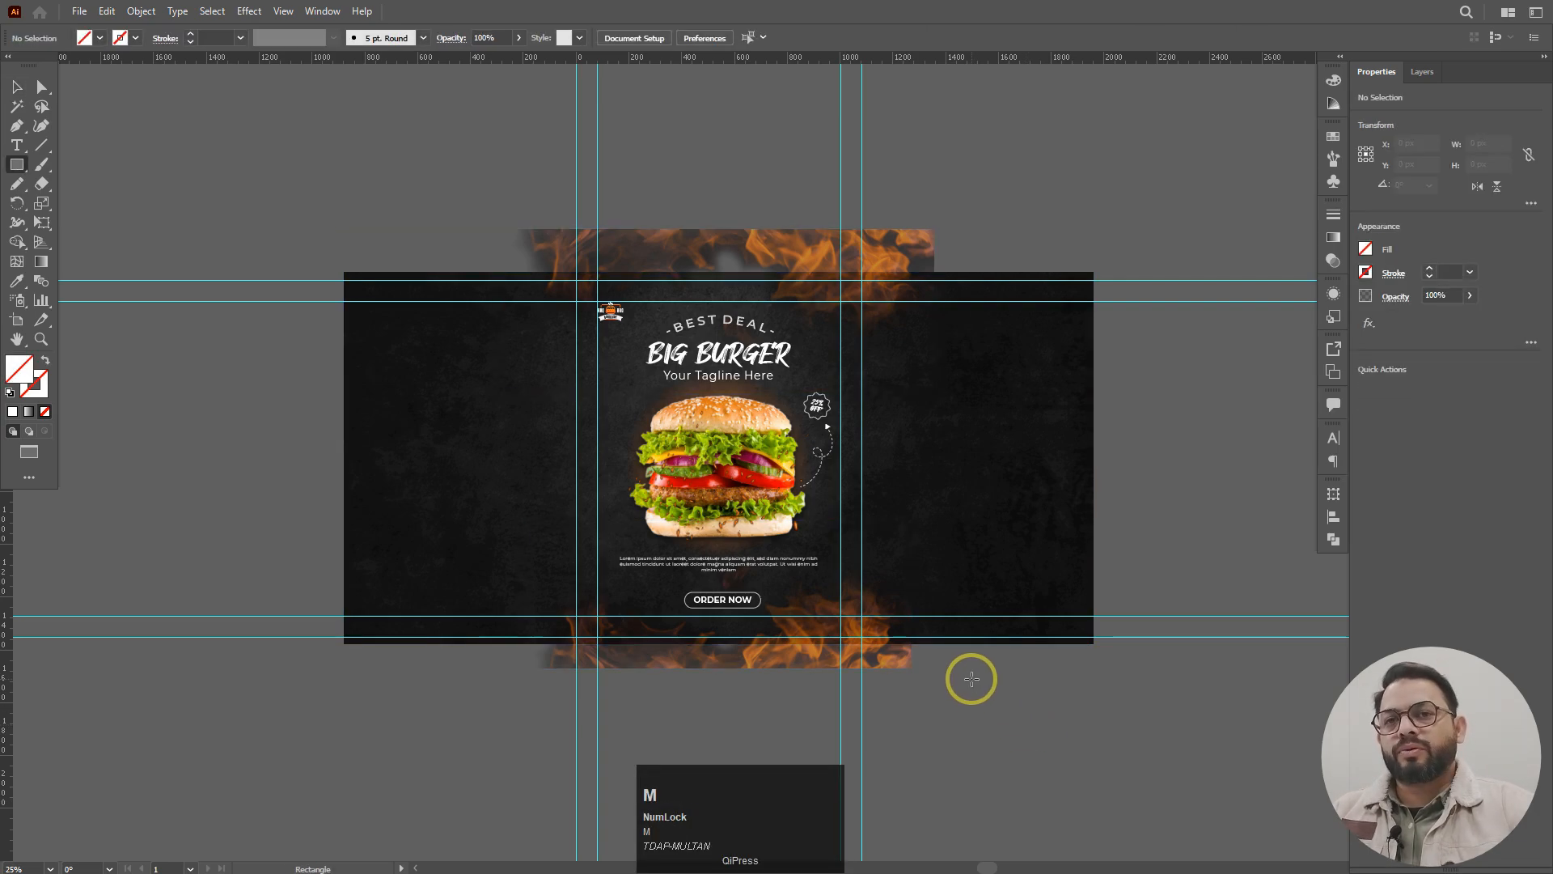
left_click(977, 687)
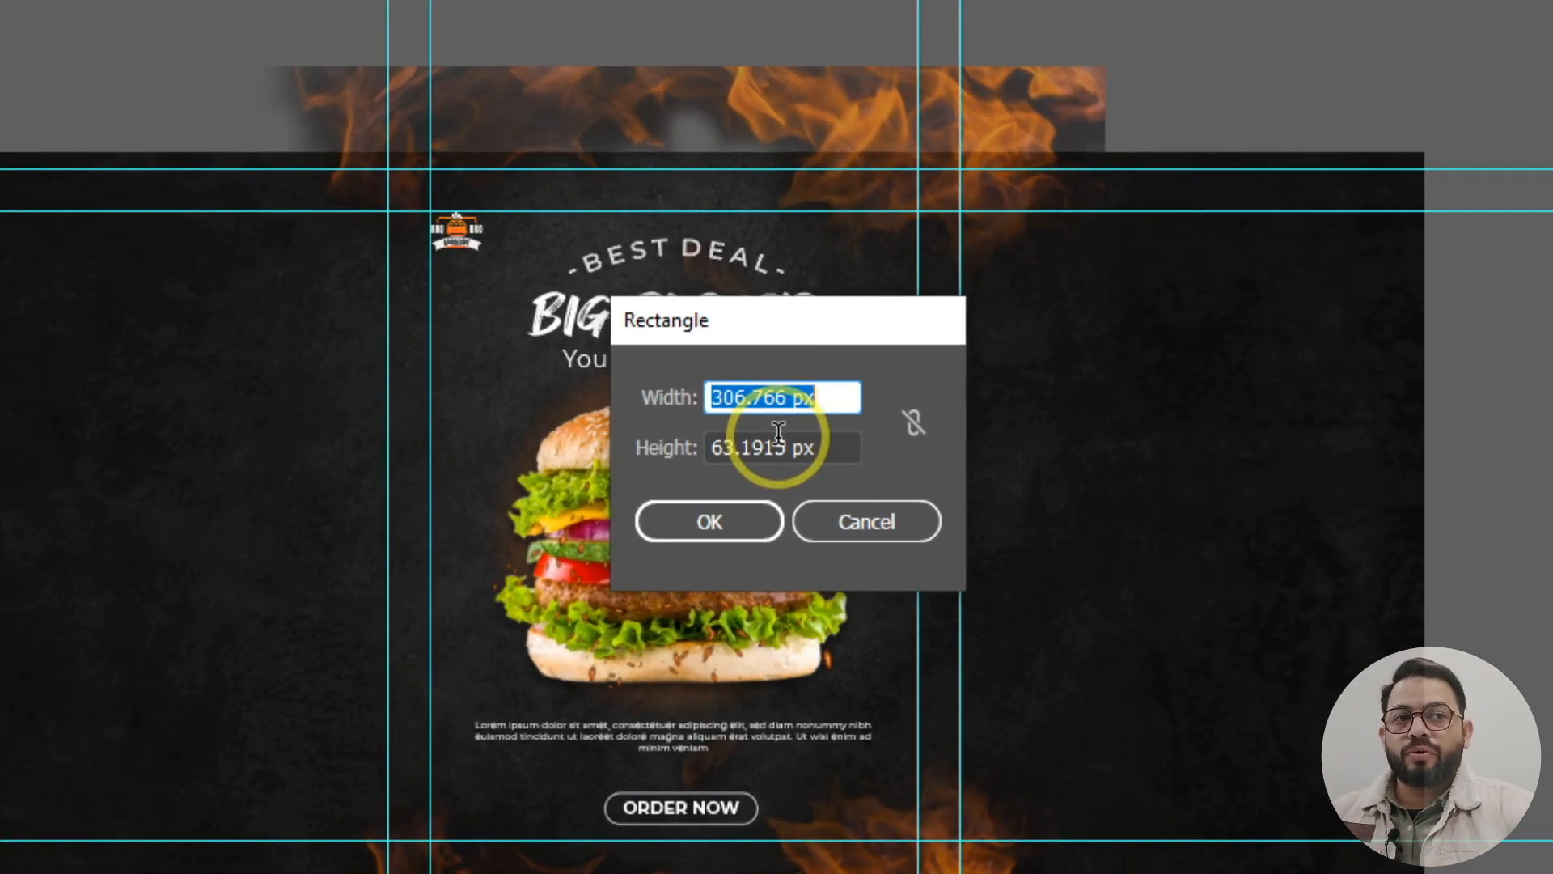
type("1080")
key("Tab")
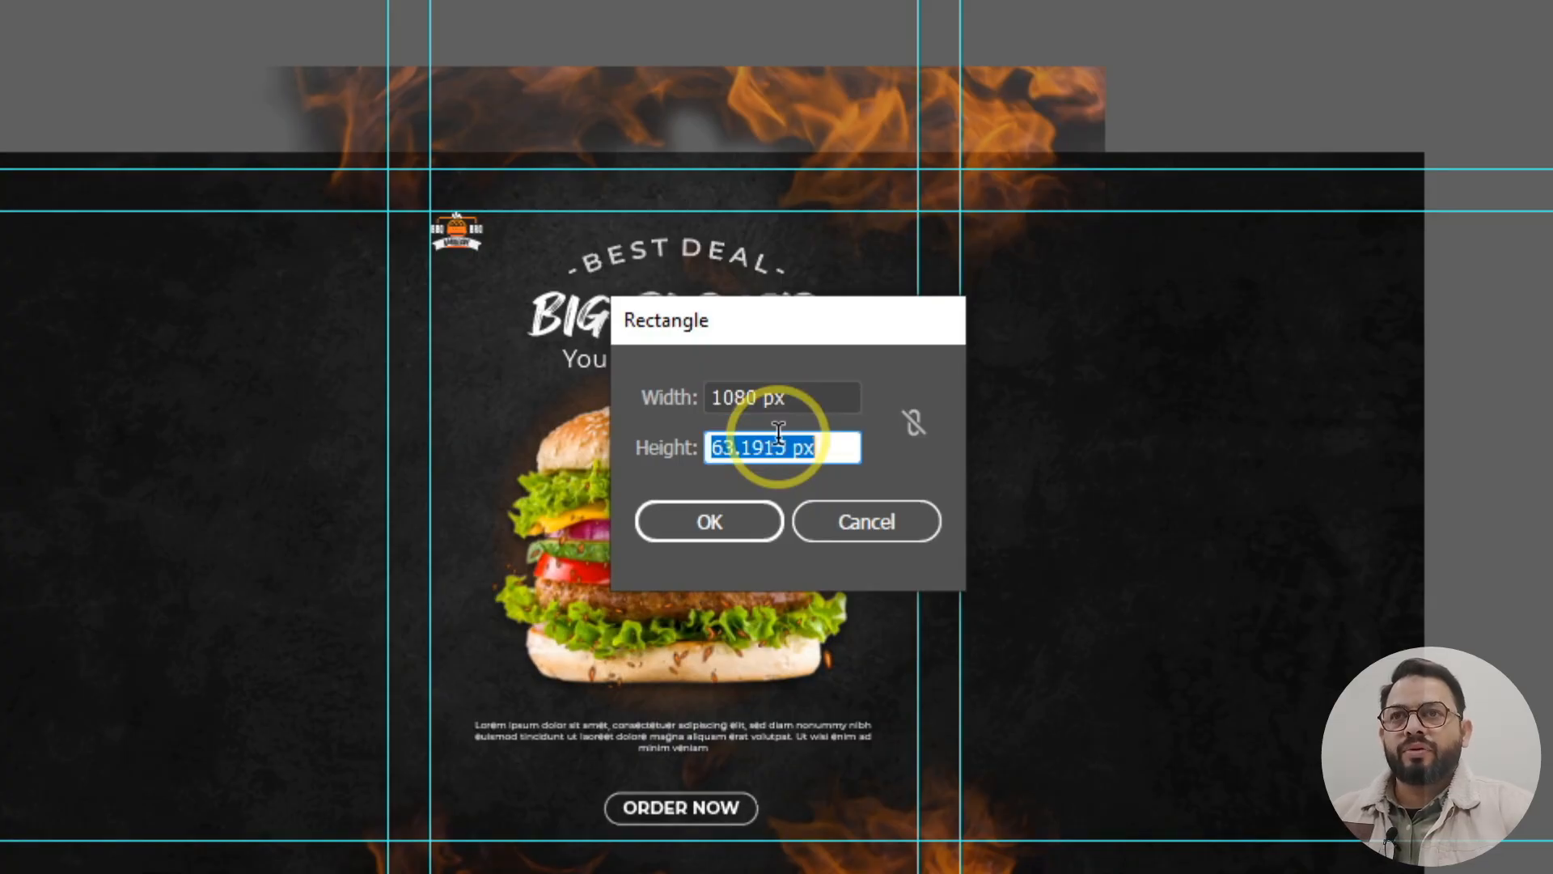
type("13")
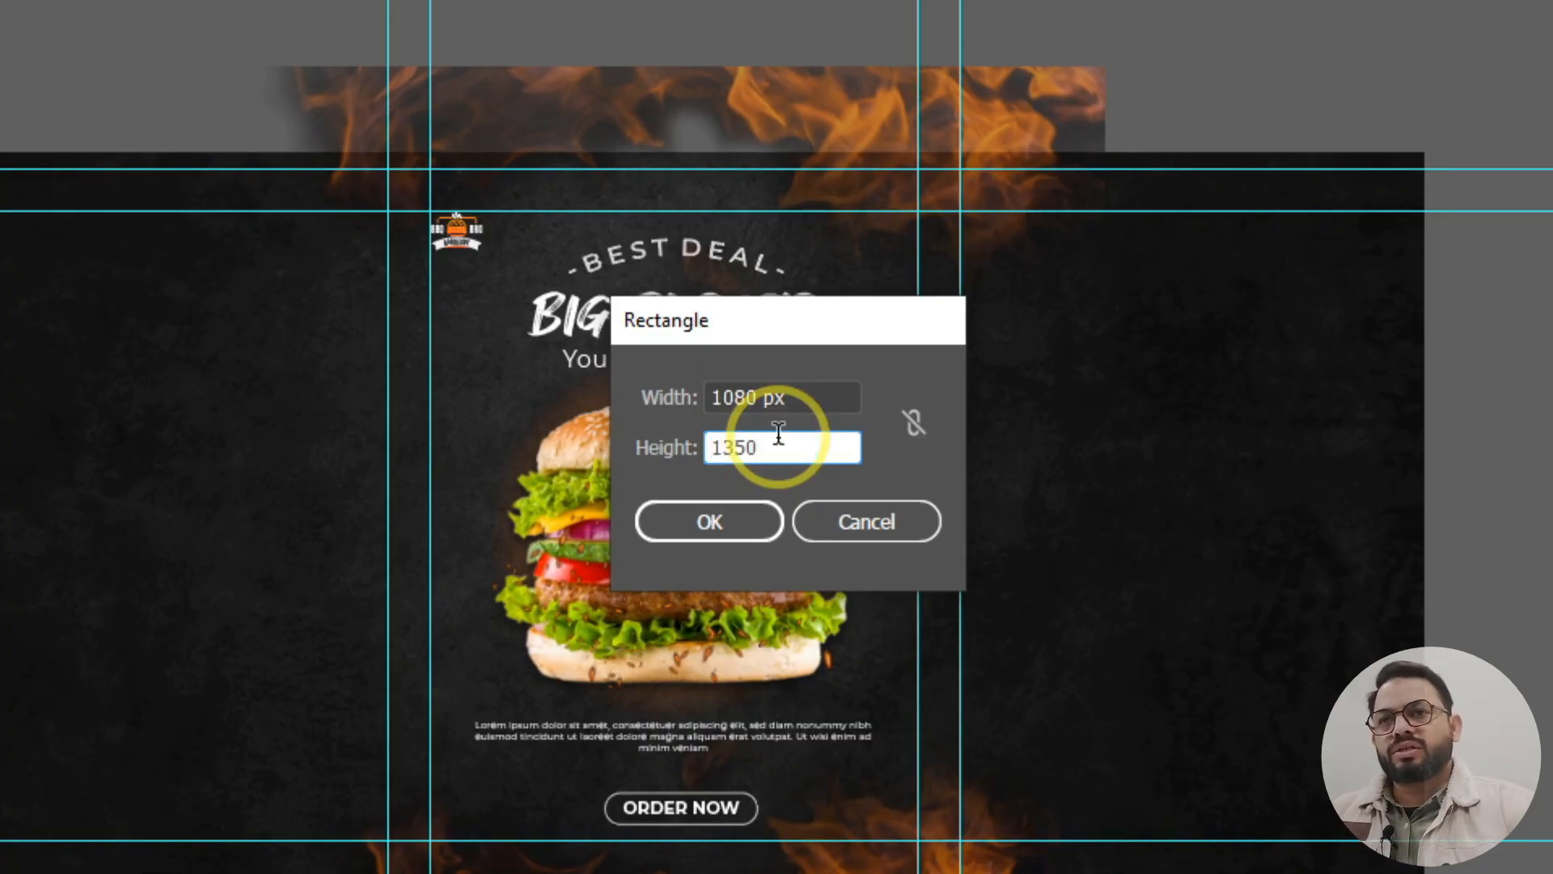
type("50")
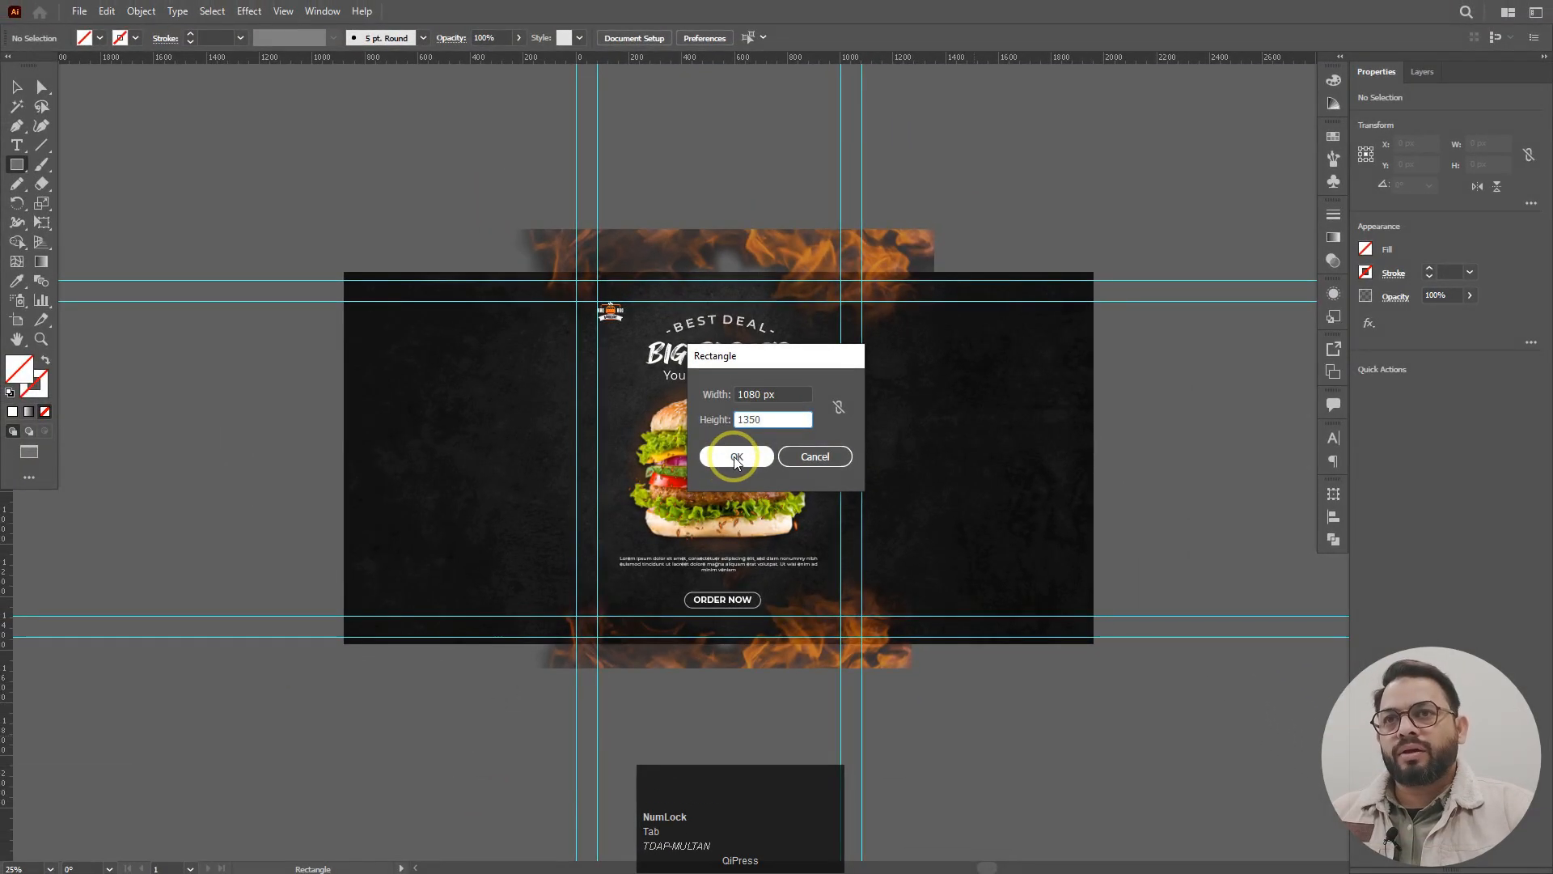
left_click(709, 522)
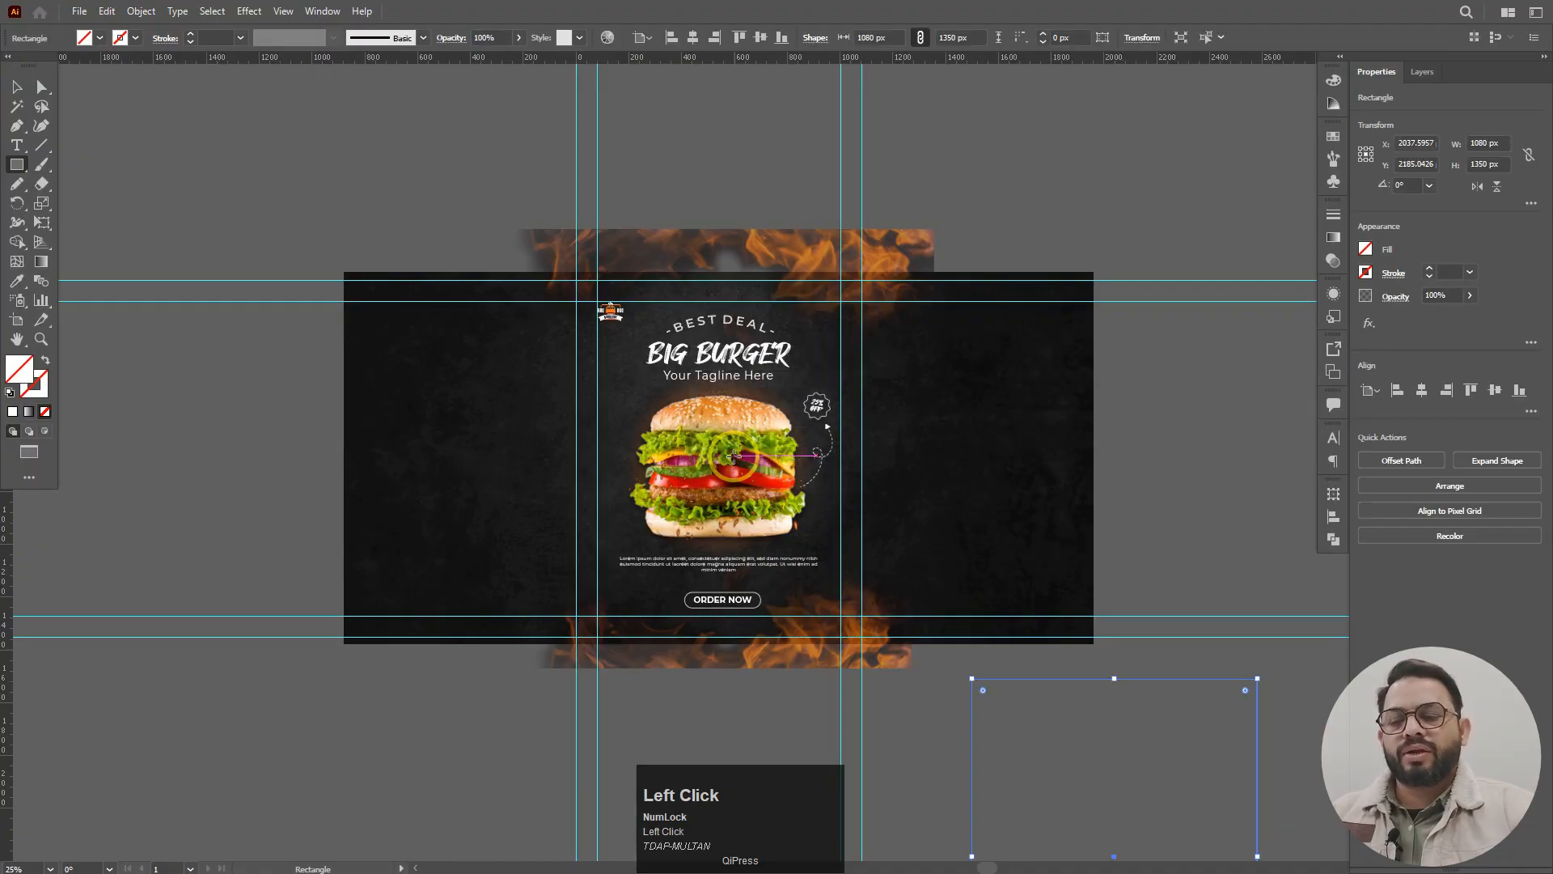
- Give the rectangle the default white fill and black stroke and centre it horizontally and vertically on the artboard
key("d")
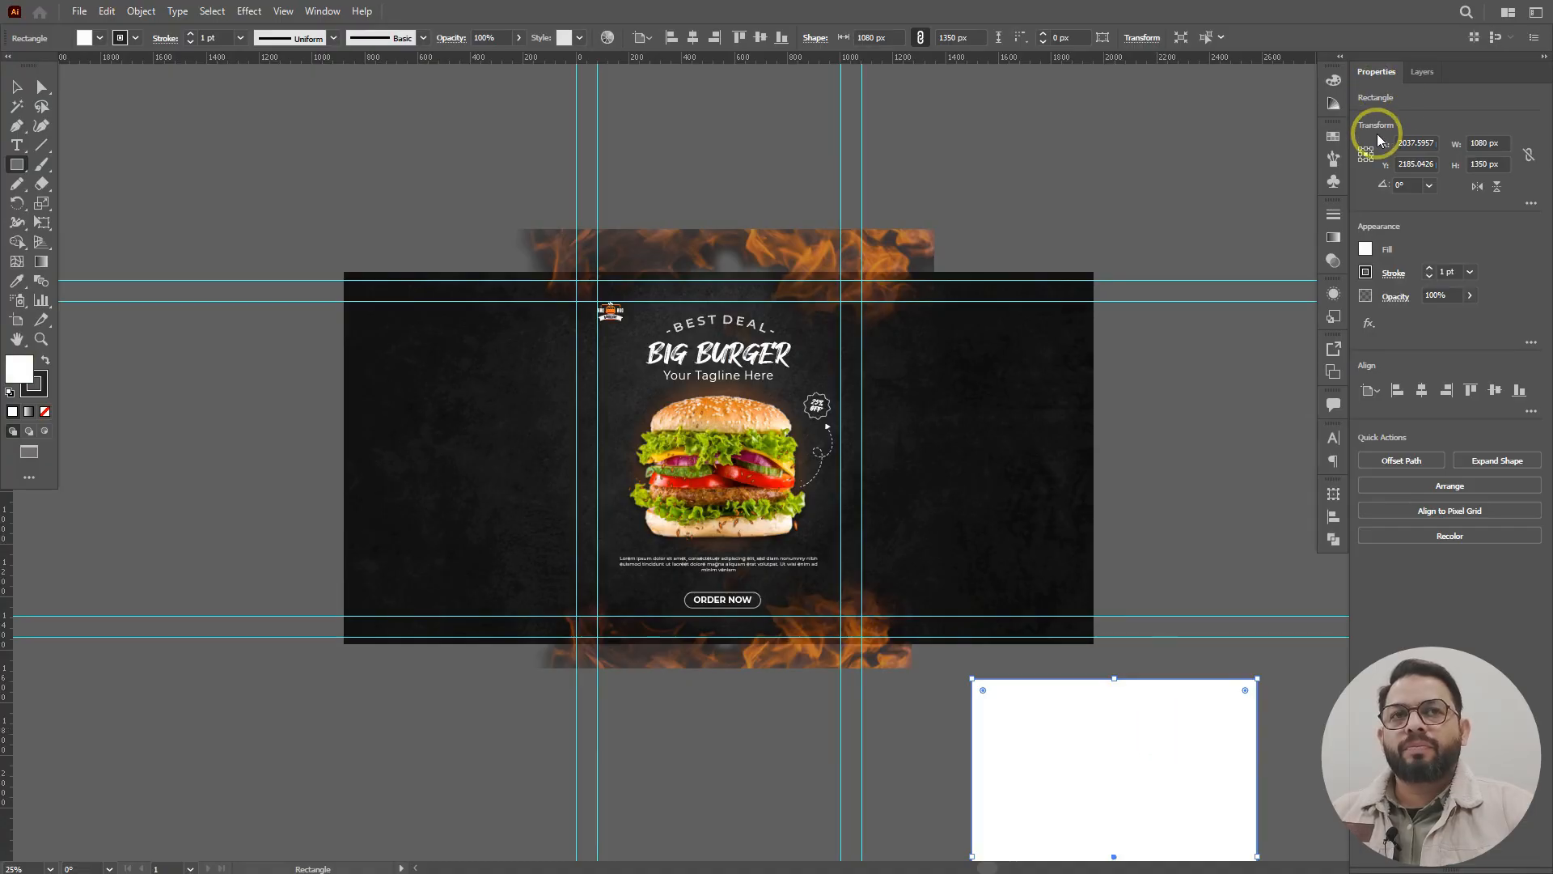
left_click(1422, 390)
left_click(1497, 391)
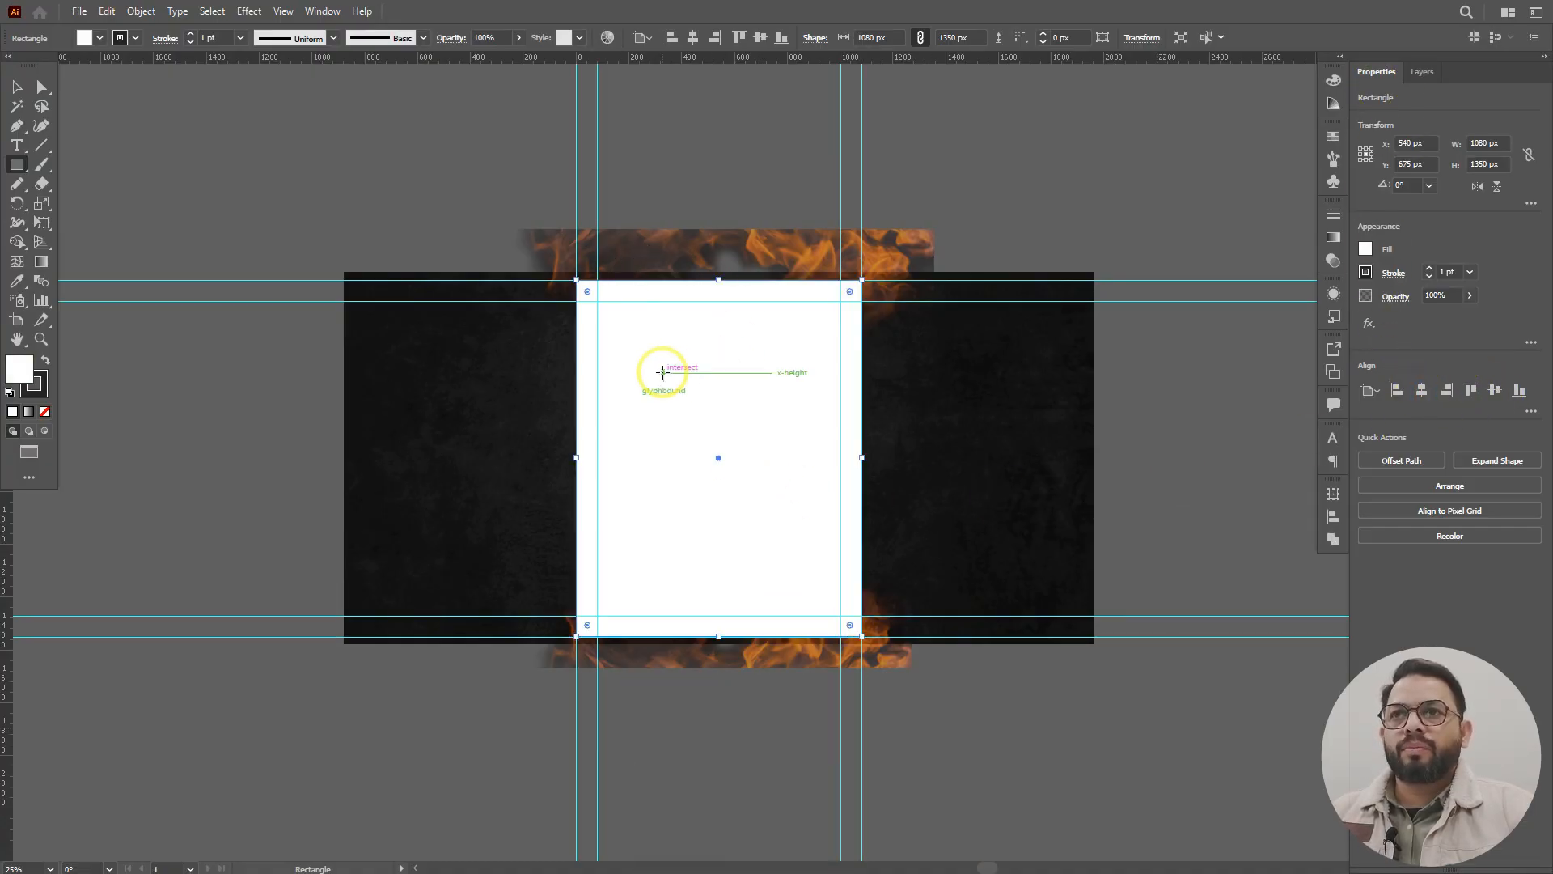
- Select all the artwork, make a clipping mask with the rectangle on top, and fit the artboard in the window
left_click(18, 87)
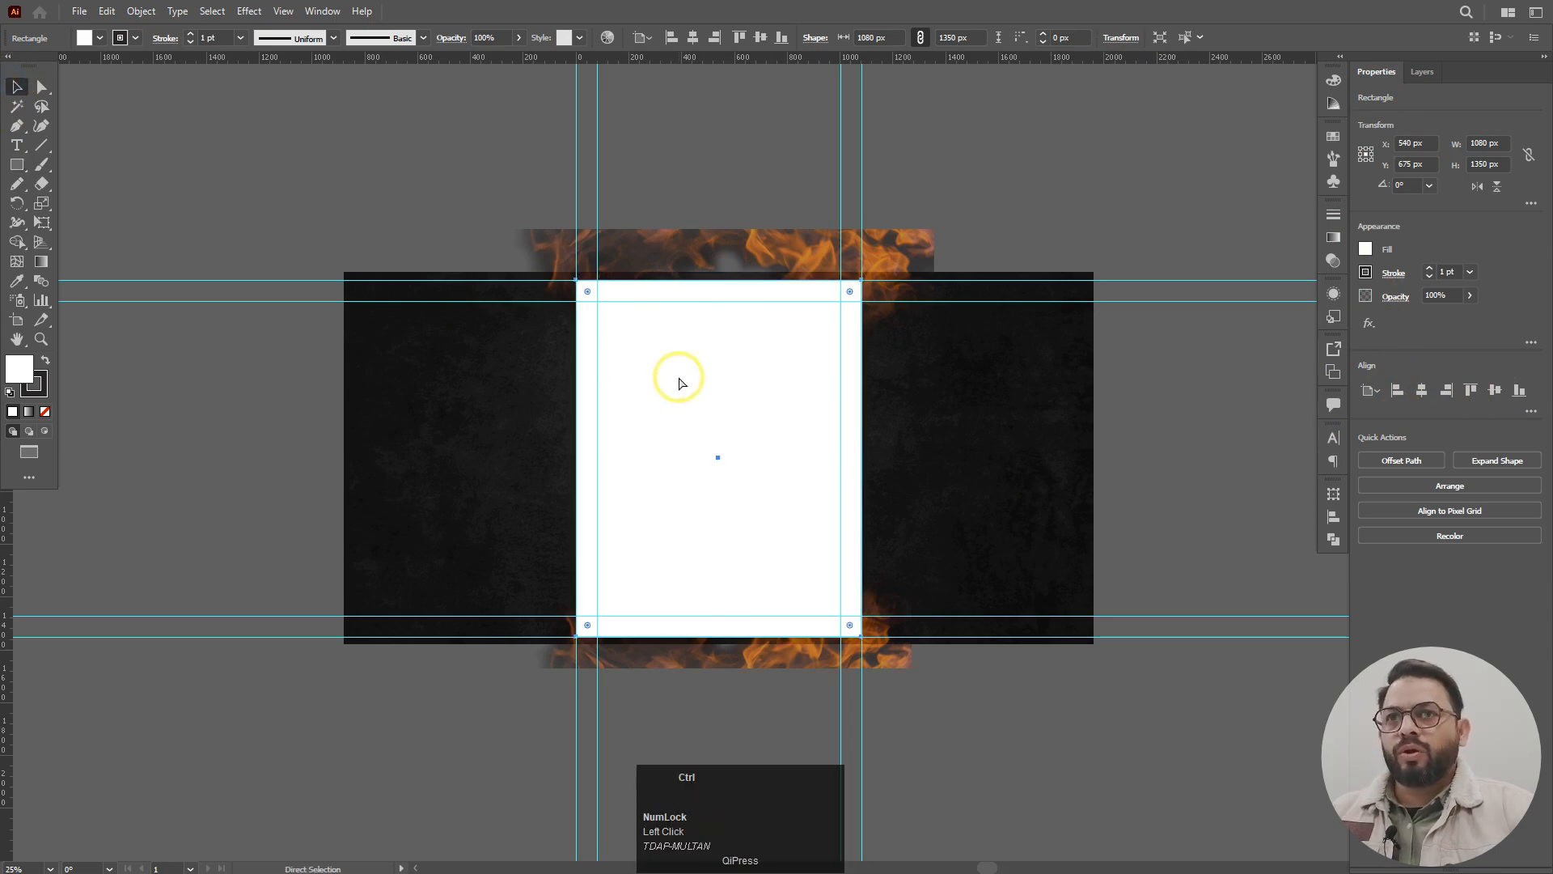
key("ctrl+a")
right_click(744, 313)
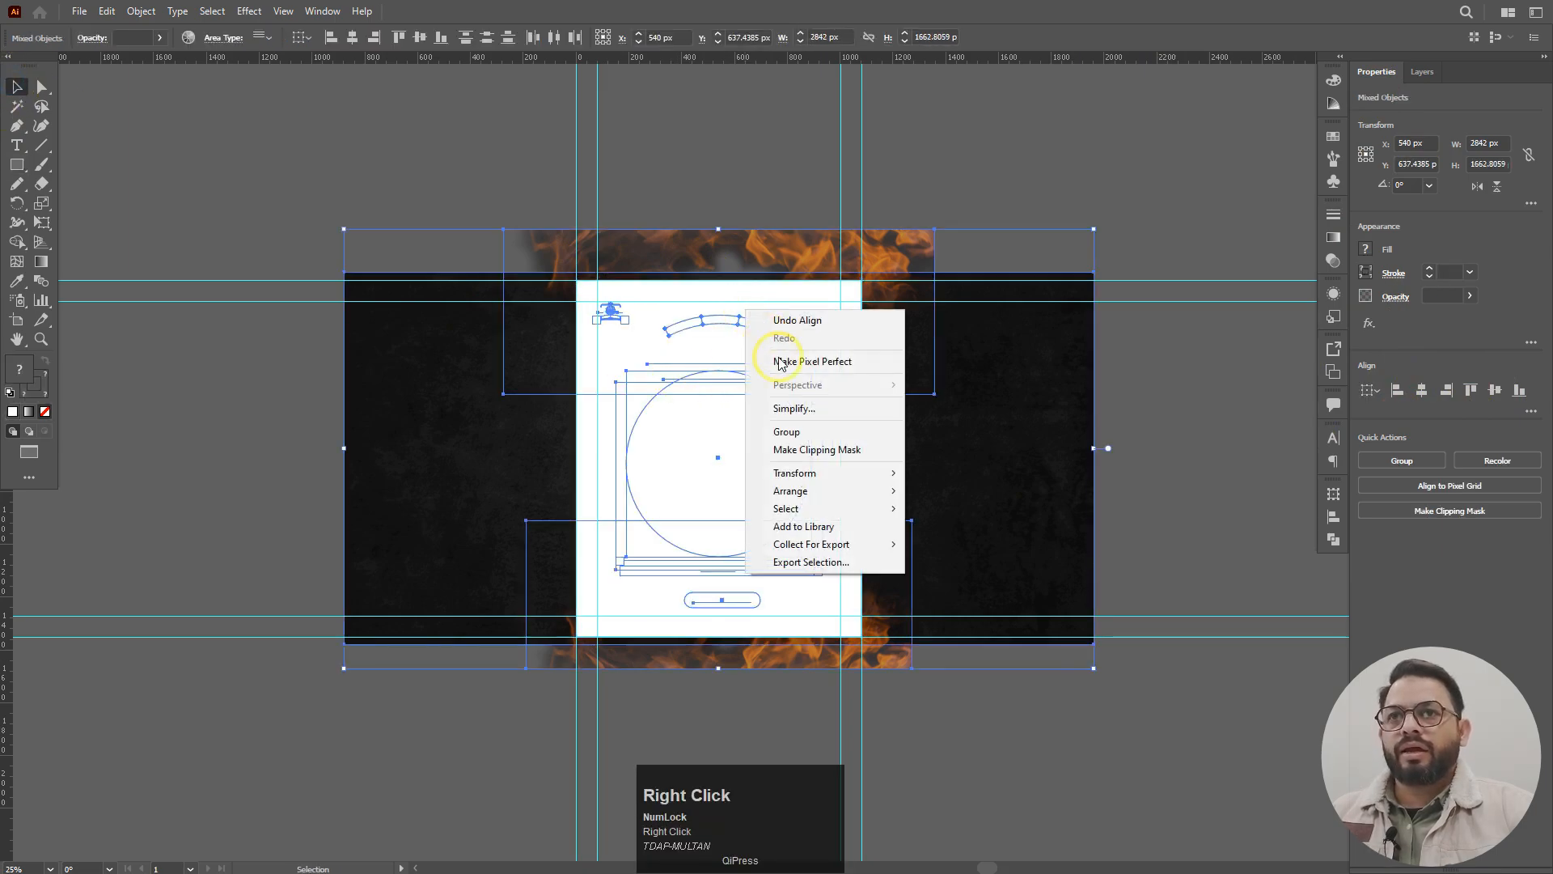
left_click(838, 450)
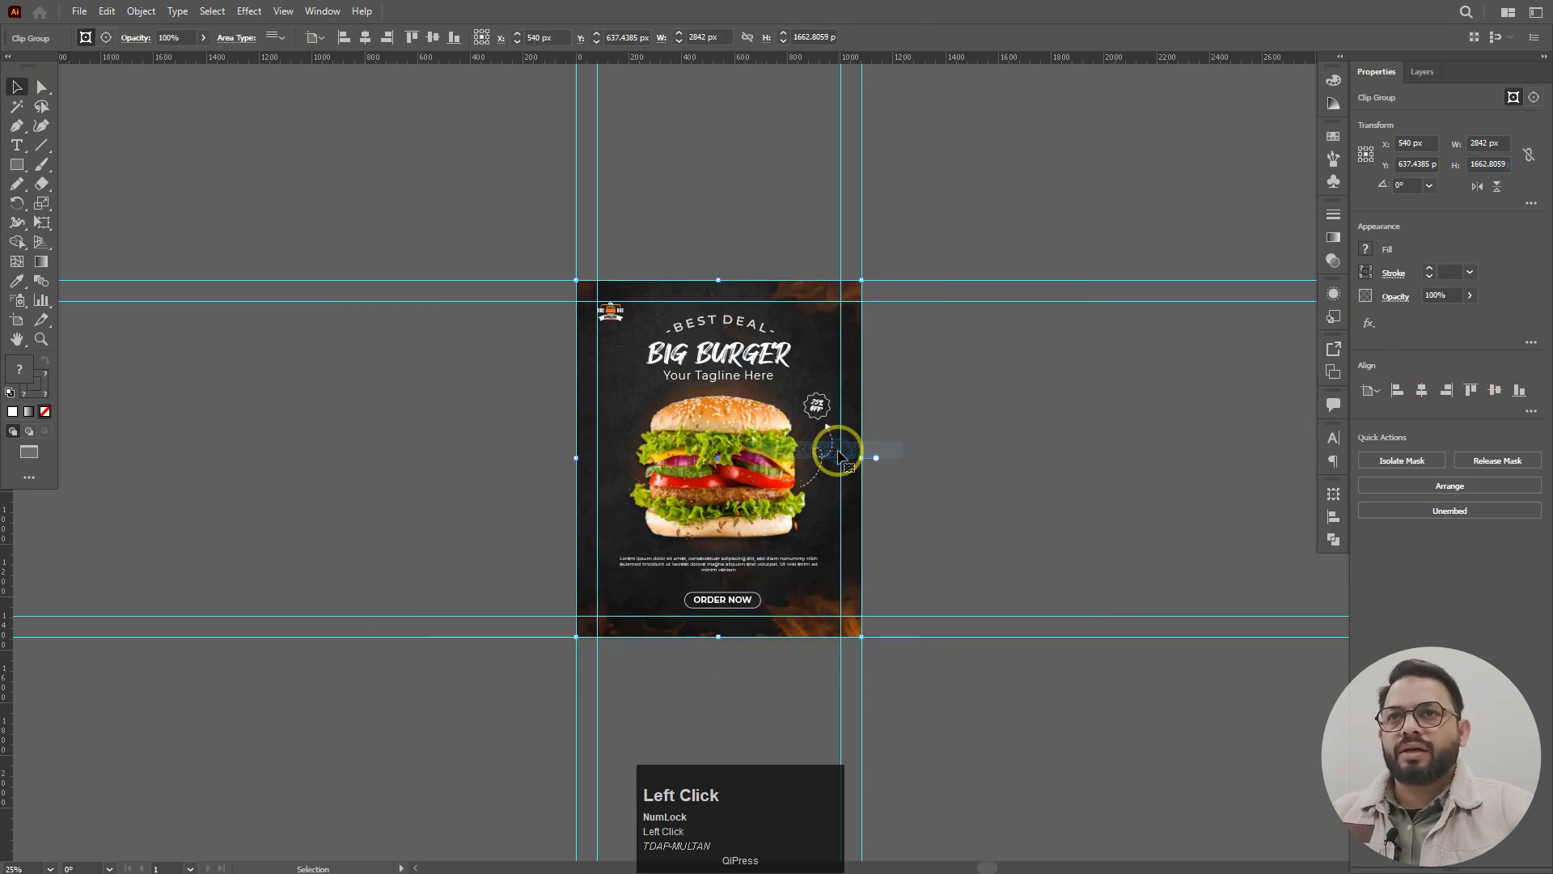
left_click(988, 403)
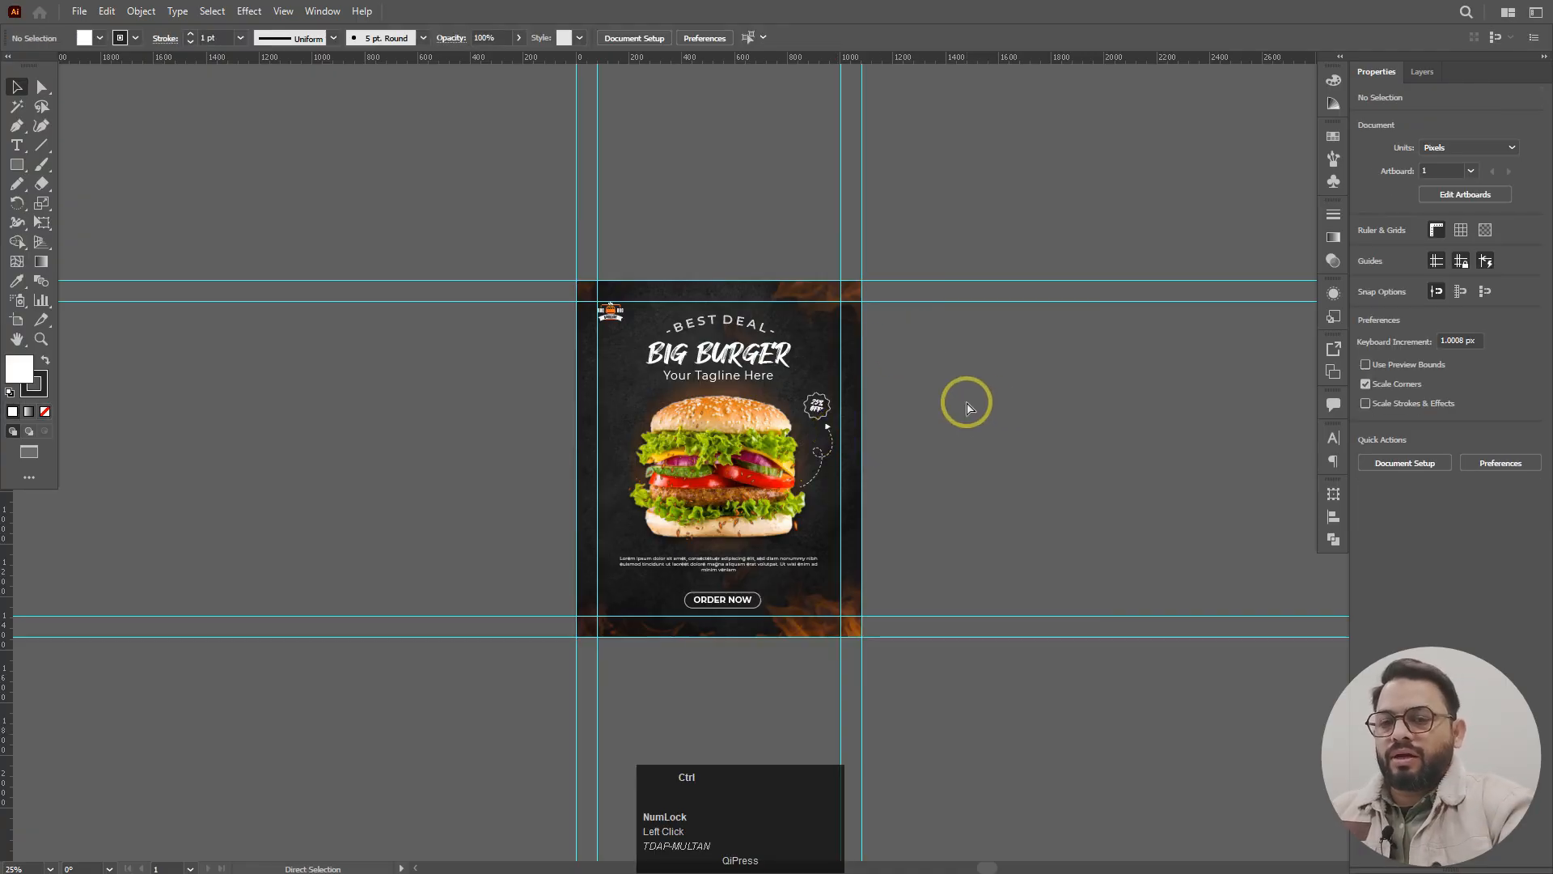
key("ctrl+0")
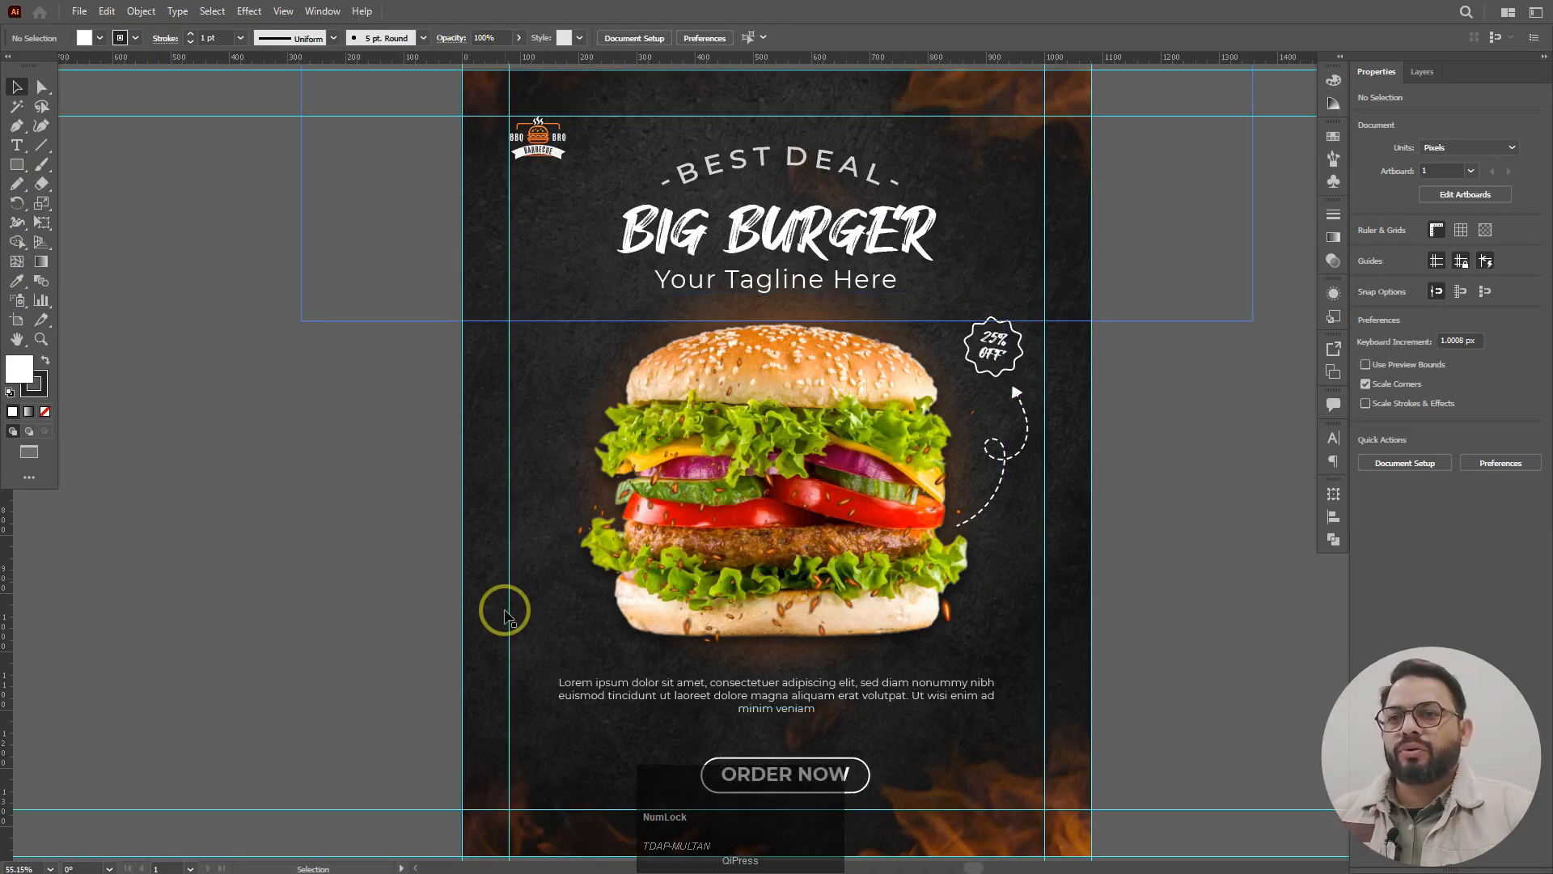